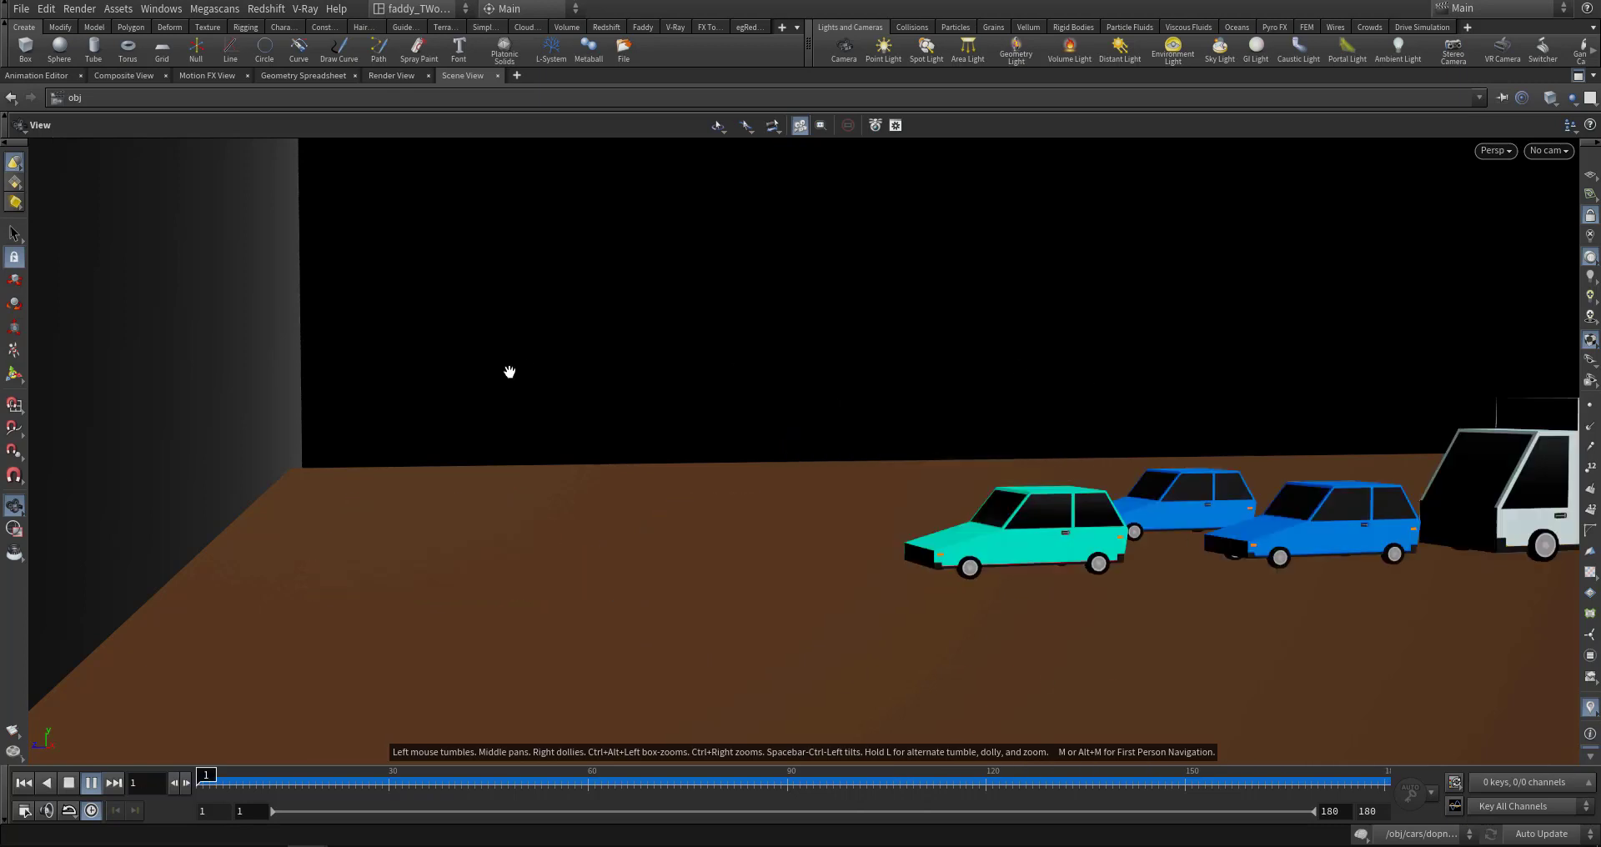
# - Switch the viewport to Smooth Wire Shaded, then stop playback at frame 77 and scrub back toward the start
pyautogui.moveTo(469, 438)
pyautogui.mouseDown()
pyautogui.moveTo(553, 457)
pyautogui.moveTo(365, 468)
pyautogui.moveTo(382, 533)
pyautogui.moveTo(851, 488)
pyautogui.moveTo(586, 494)
pyautogui.moveTo(629, 494)
pyautogui.mouseUp()
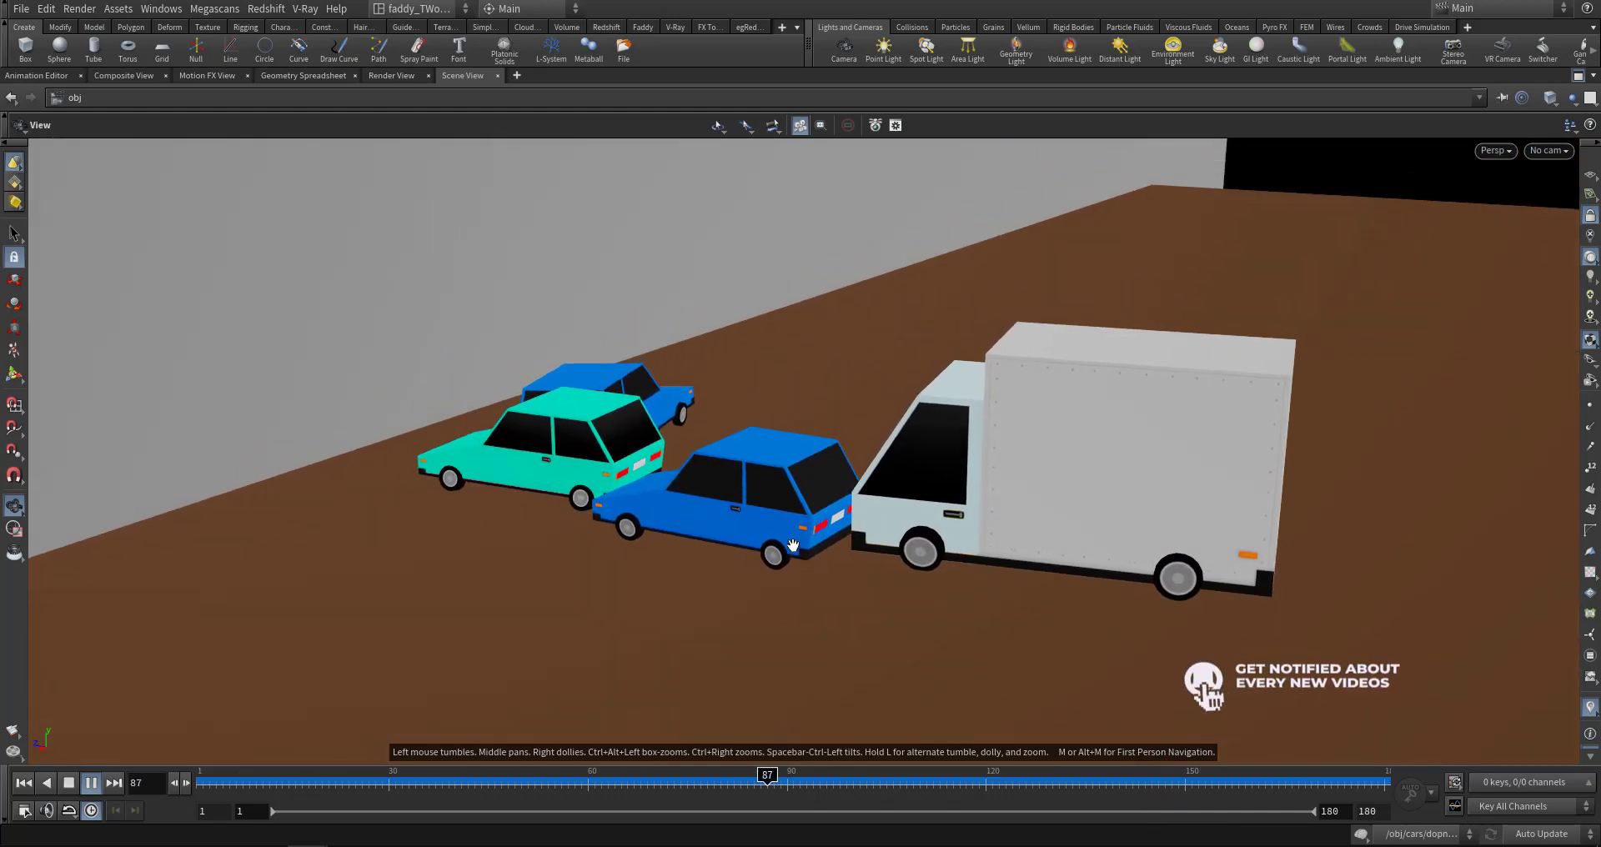
pyautogui.scroll(3, 984, 525)
pyautogui.scroll(2, 1039, 497)
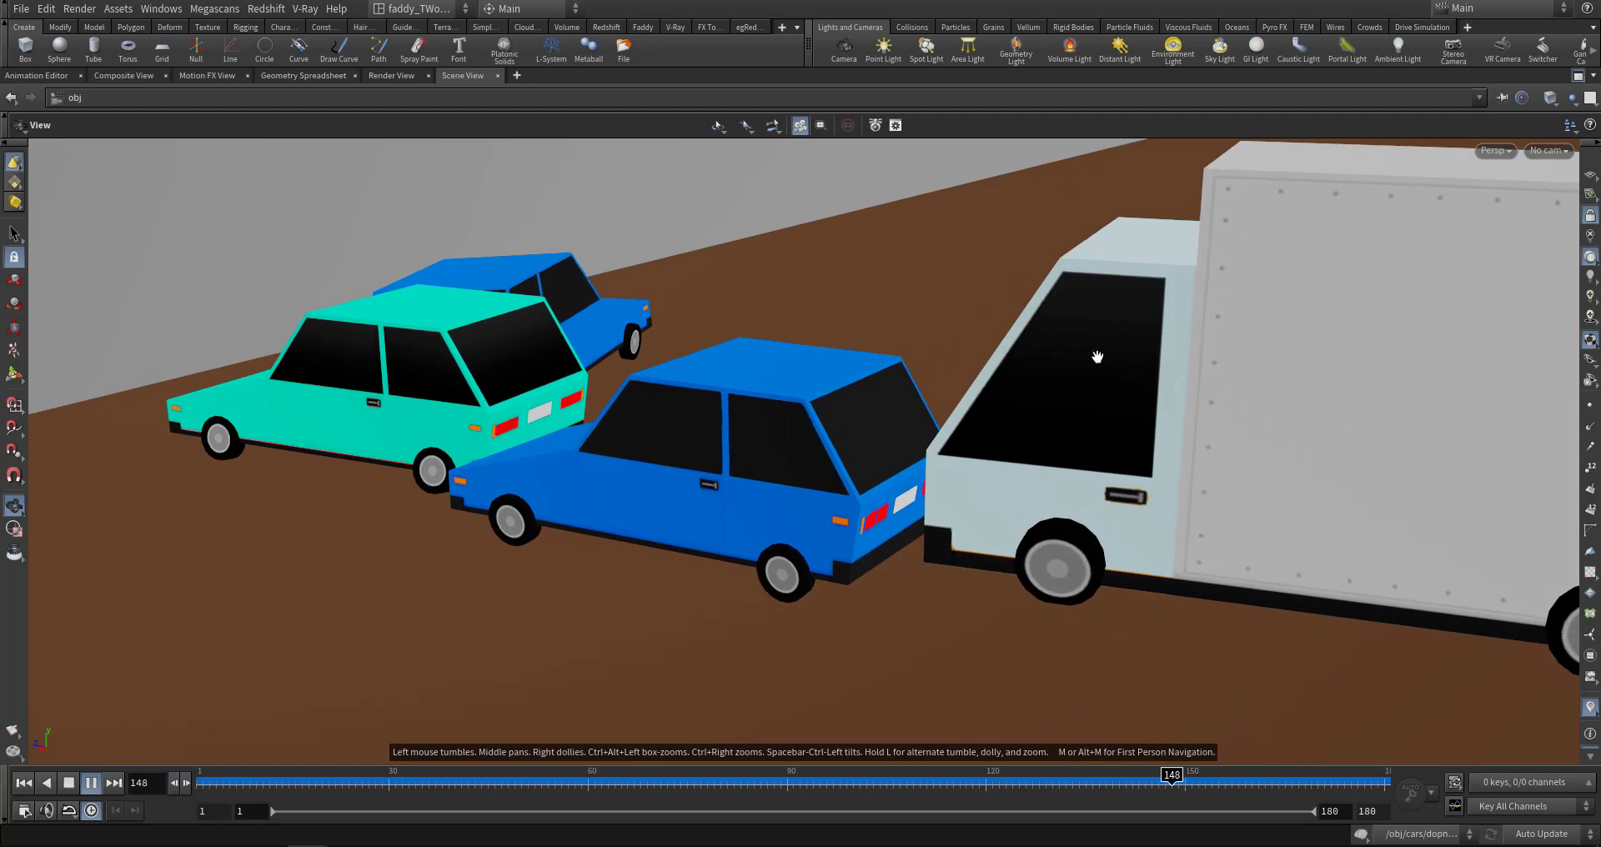
pyautogui.click(1550, 98)
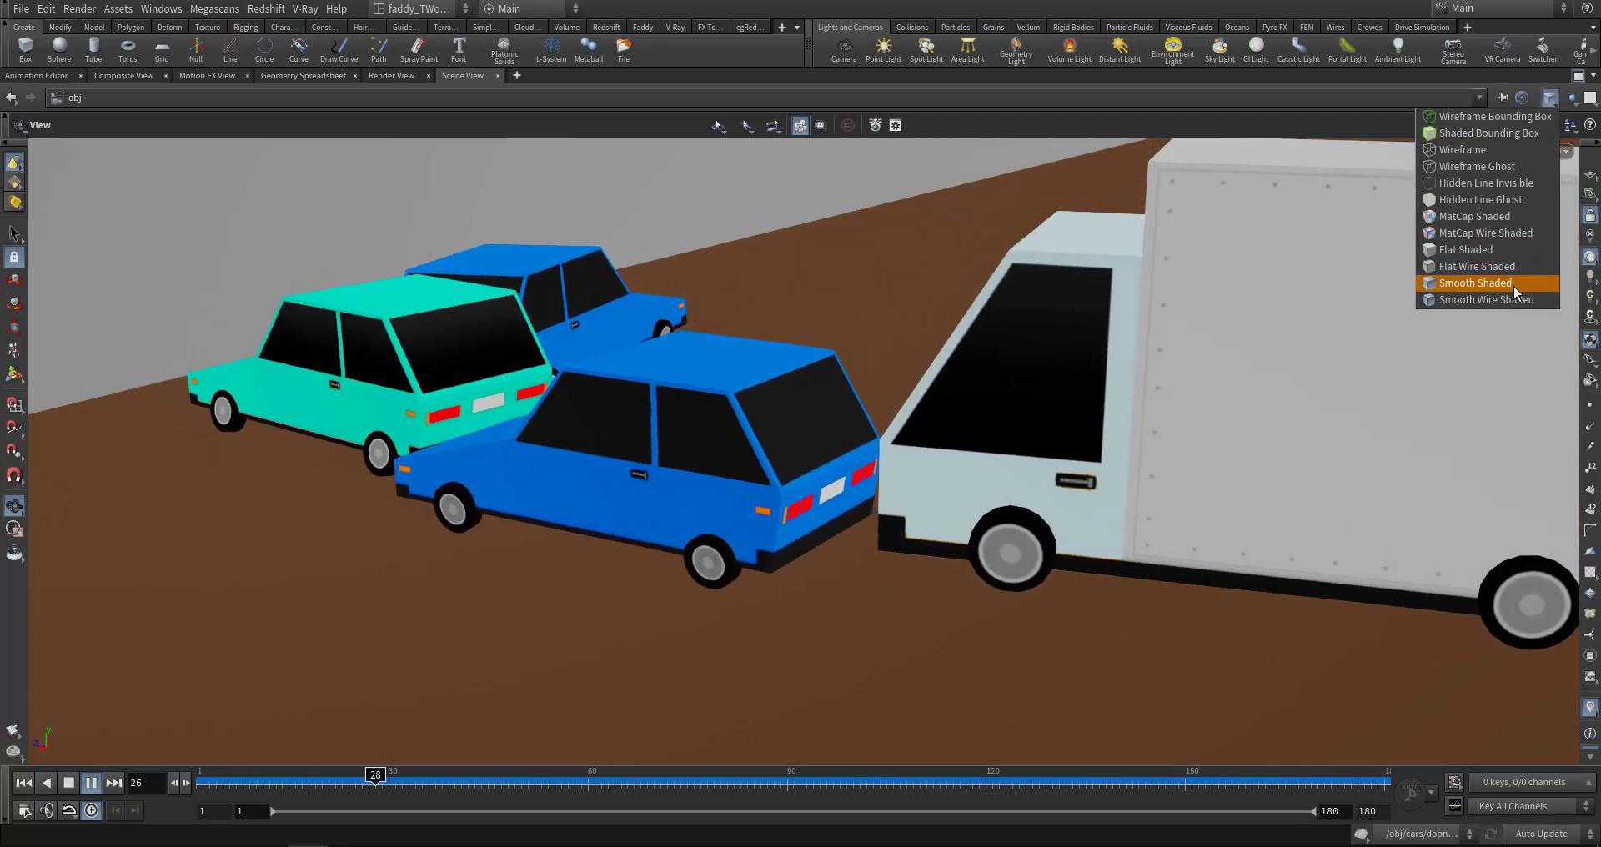
pyautogui.click(1509, 300)
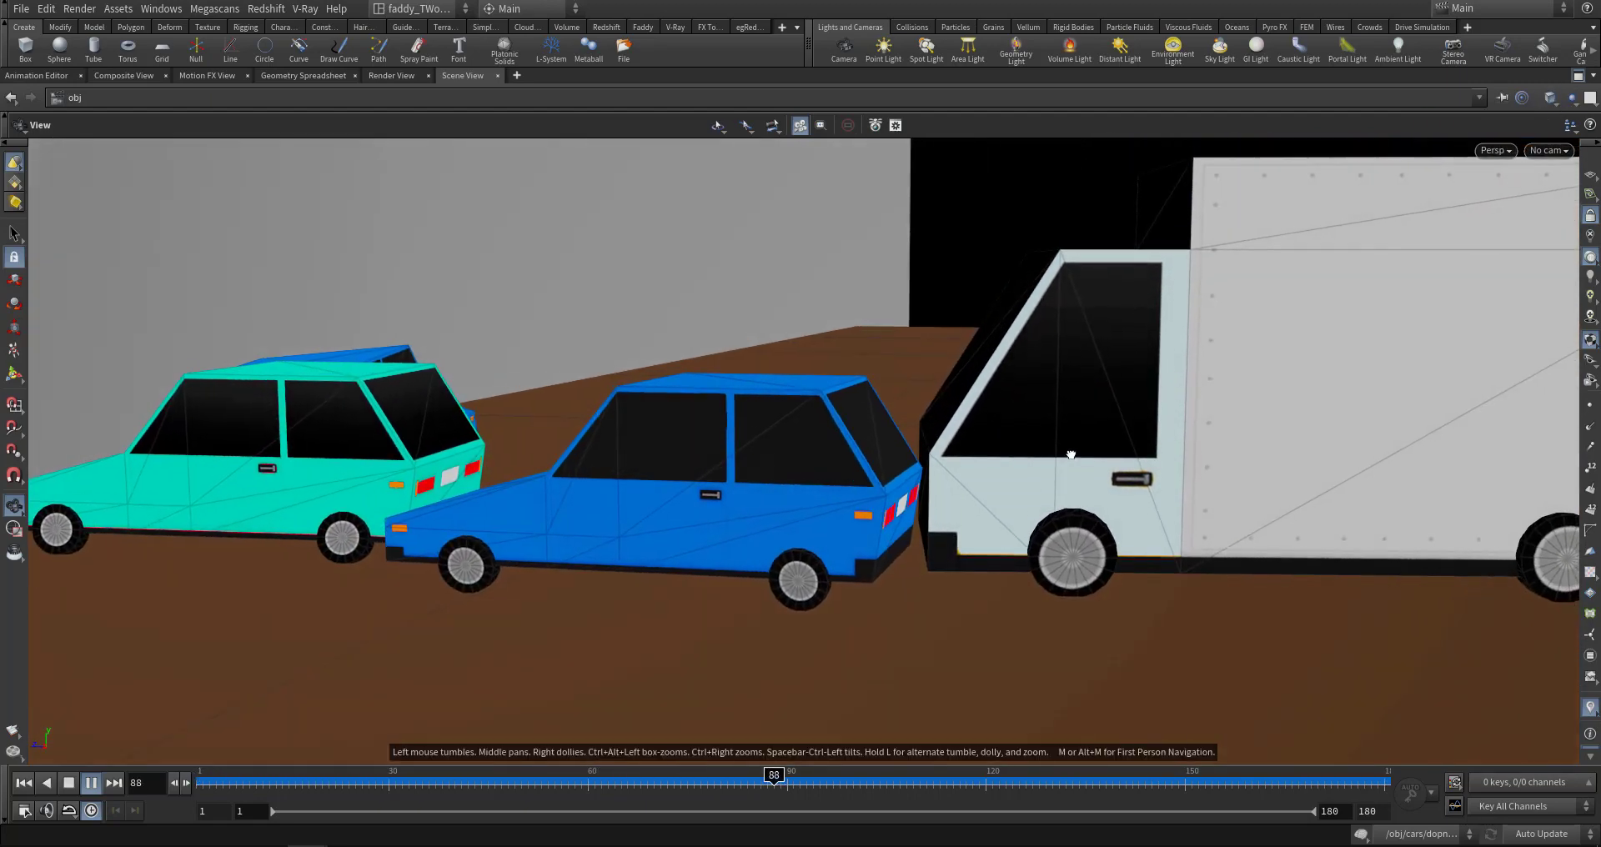
pyautogui.click(702, 780)
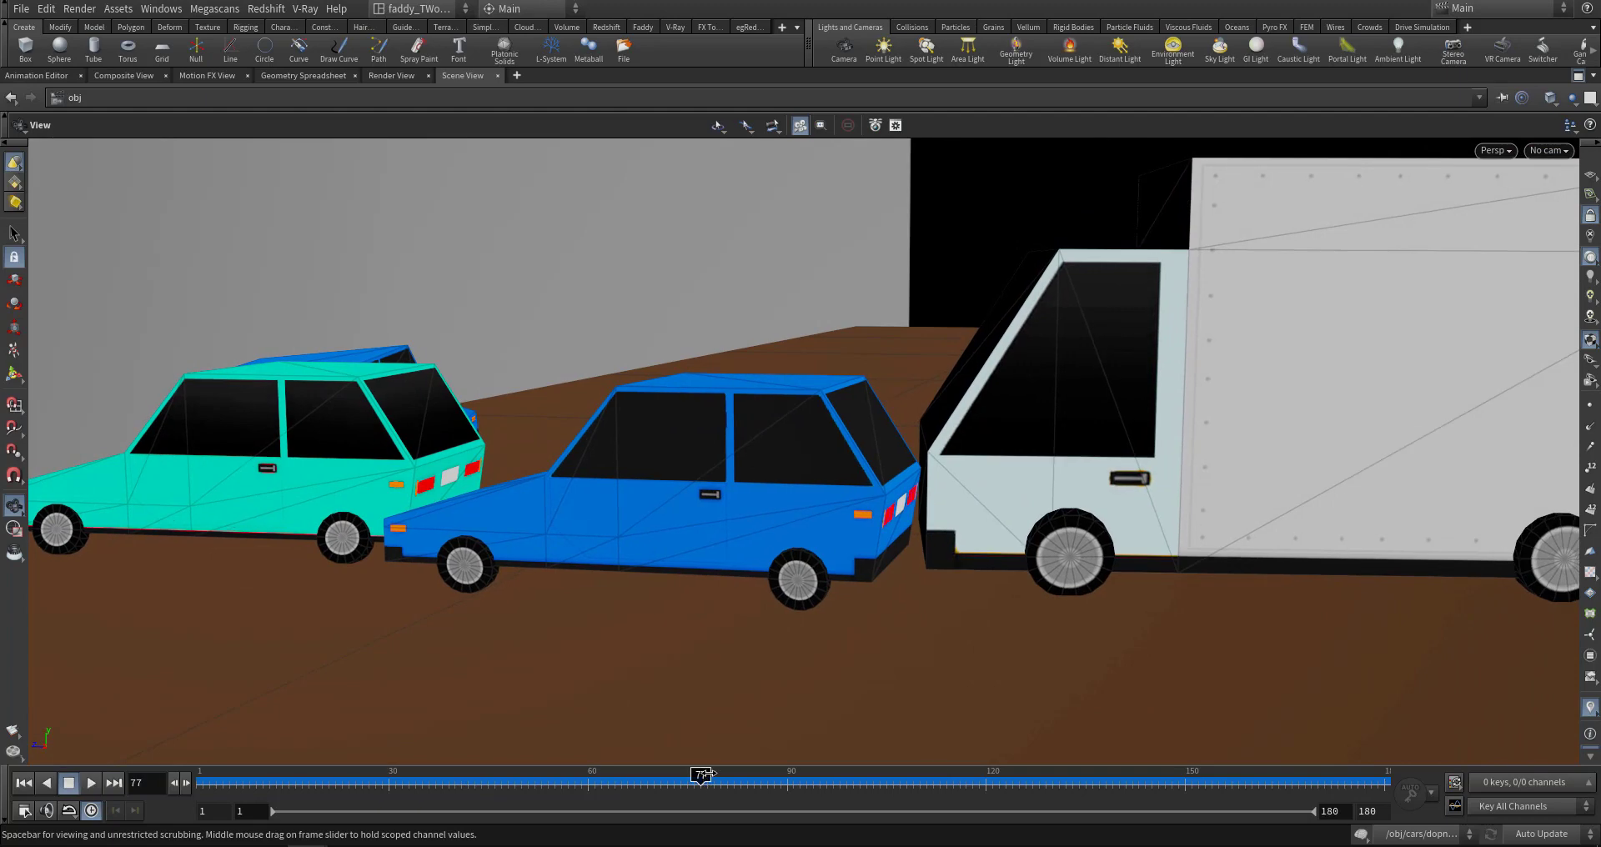
pyautogui.moveTo(702, 774)
pyautogui.mouseDown()
pyautogui.moveTo(286, 775)
pyautogui.moveTo(367, 773)
pyautogui.mouseUp()
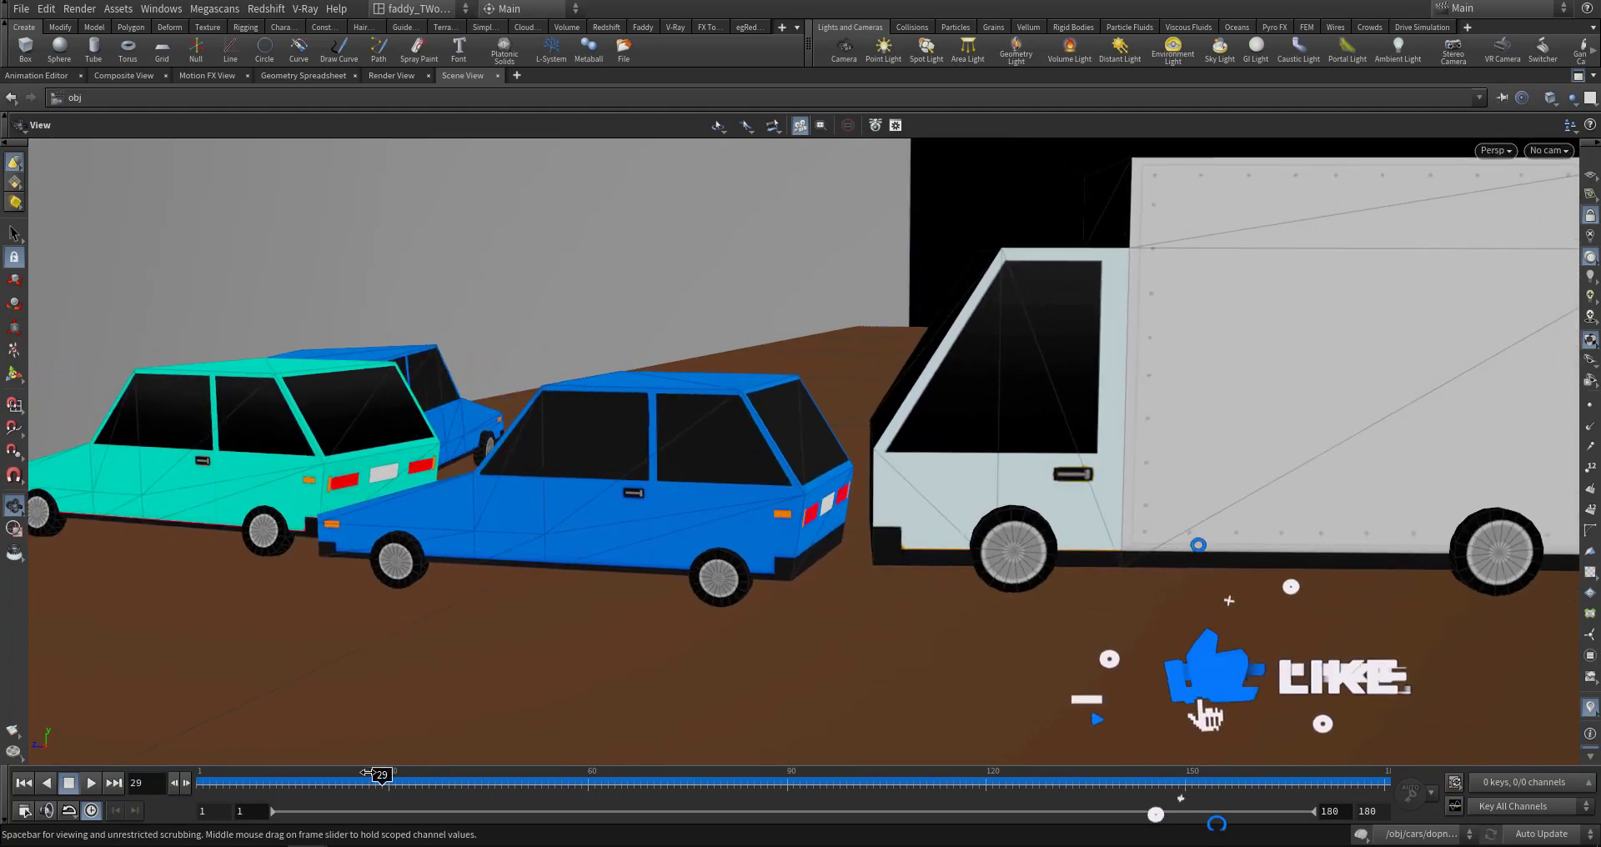
# - Restore the multi-pane layout, browse the vehicle rows inside Low_Poly_City_Cars_fbx, and return to /obj
pyautogui.click(1579, 76)
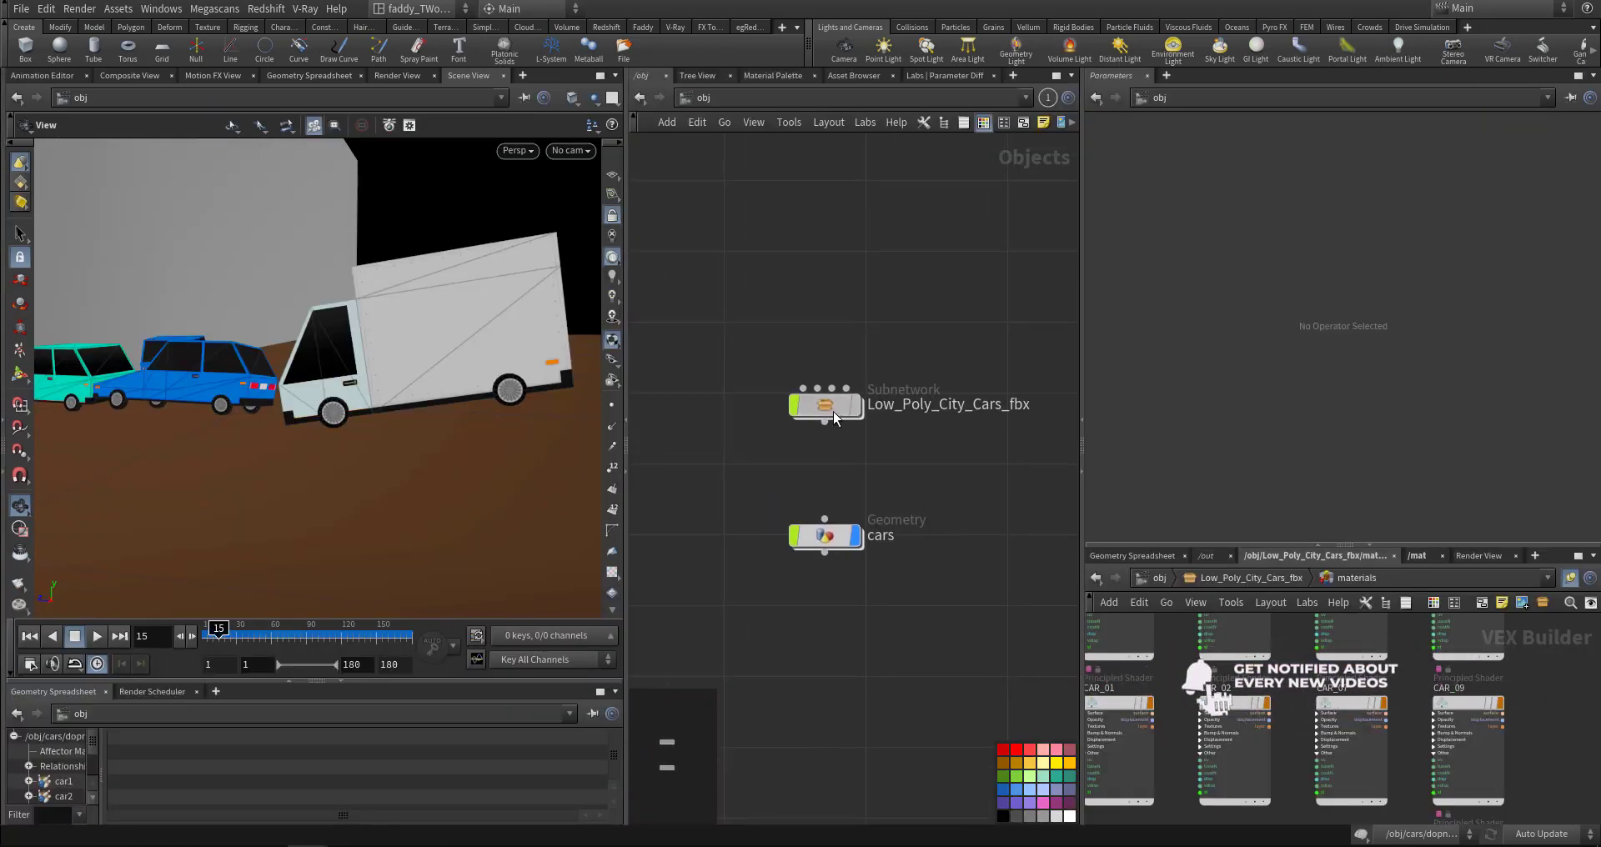
pyautogui.doubleClick(833, 412)
pyautogui.moveTo(526, 358)
pyautogui.mouseDown()
pyautogui.moveTo(436, 411)
pyautogui.moveTo(294, 397)
pyautogui.moveTo(458, 311)
pyautogui.moveTo(399, 361)
pyautogui.moveTo(314, 376)
pyautogui.moveTo(423, 374)
pyautogui.mouseUp()
pyautogui.moveTo(422, 374); pyautogui.dragTo(452, 369, button='middle')
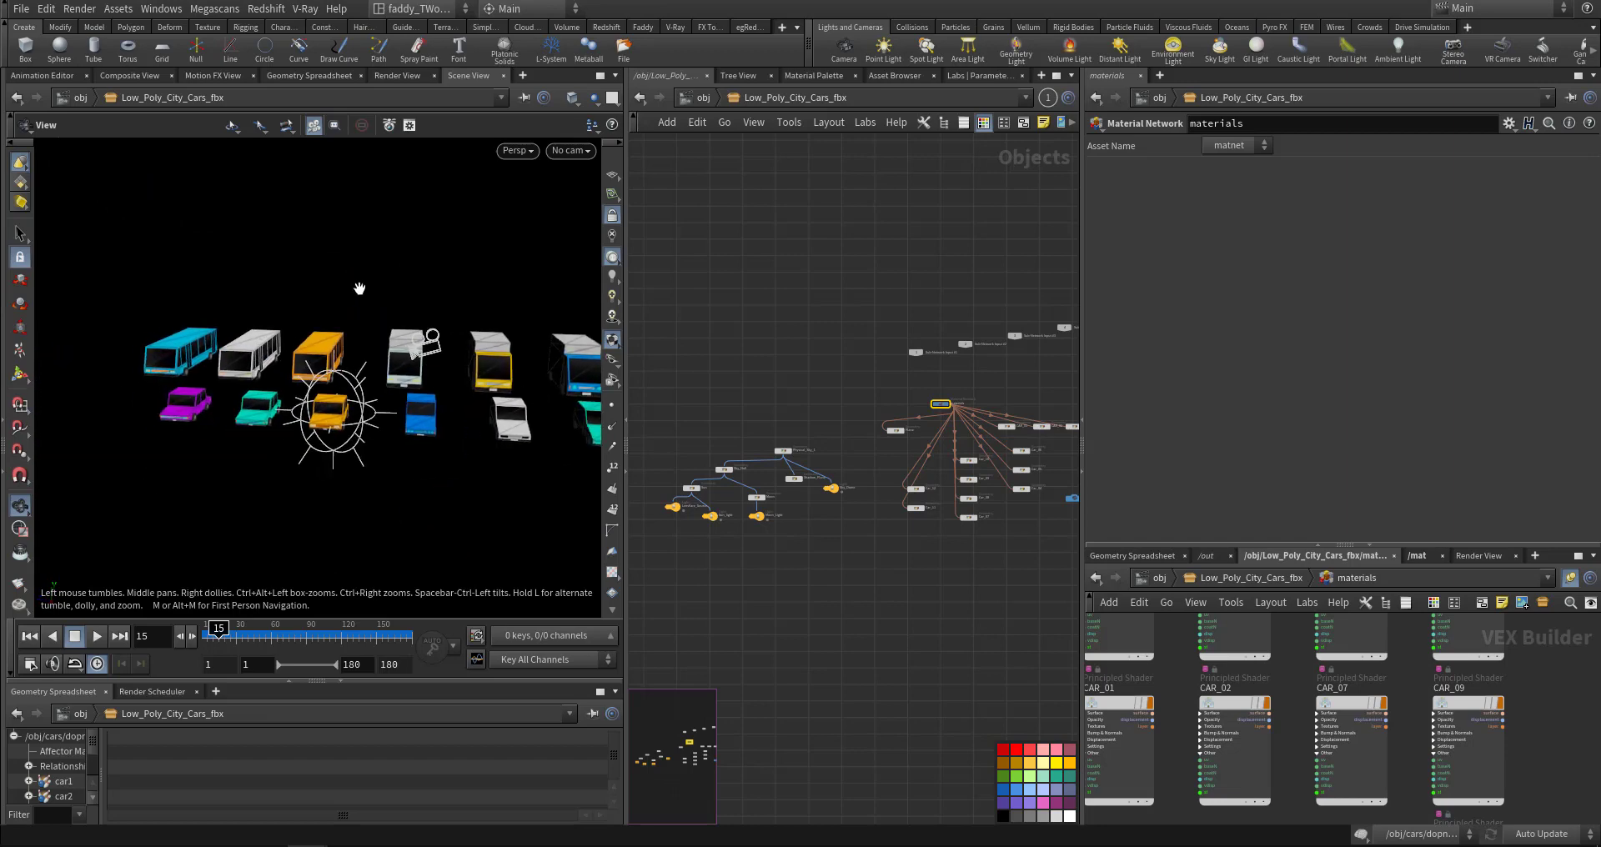
pyautogui.click(690, 99)
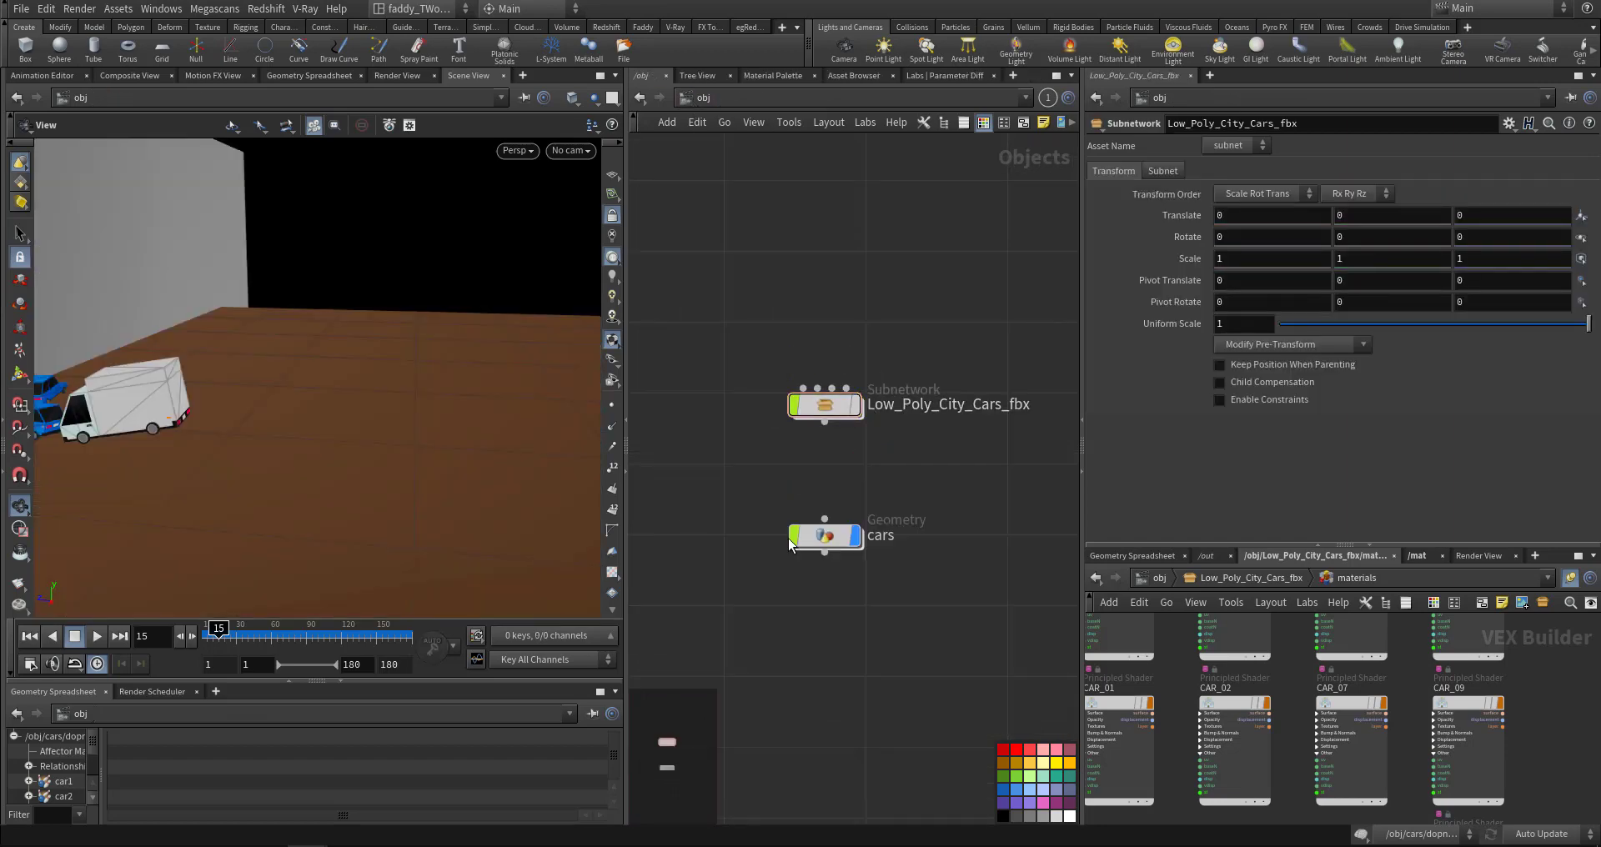
# - Enter the cars geometry node and bring the Car_Wheel_setUp4 chain into view
pyautogui.doubleClick(822, 537)
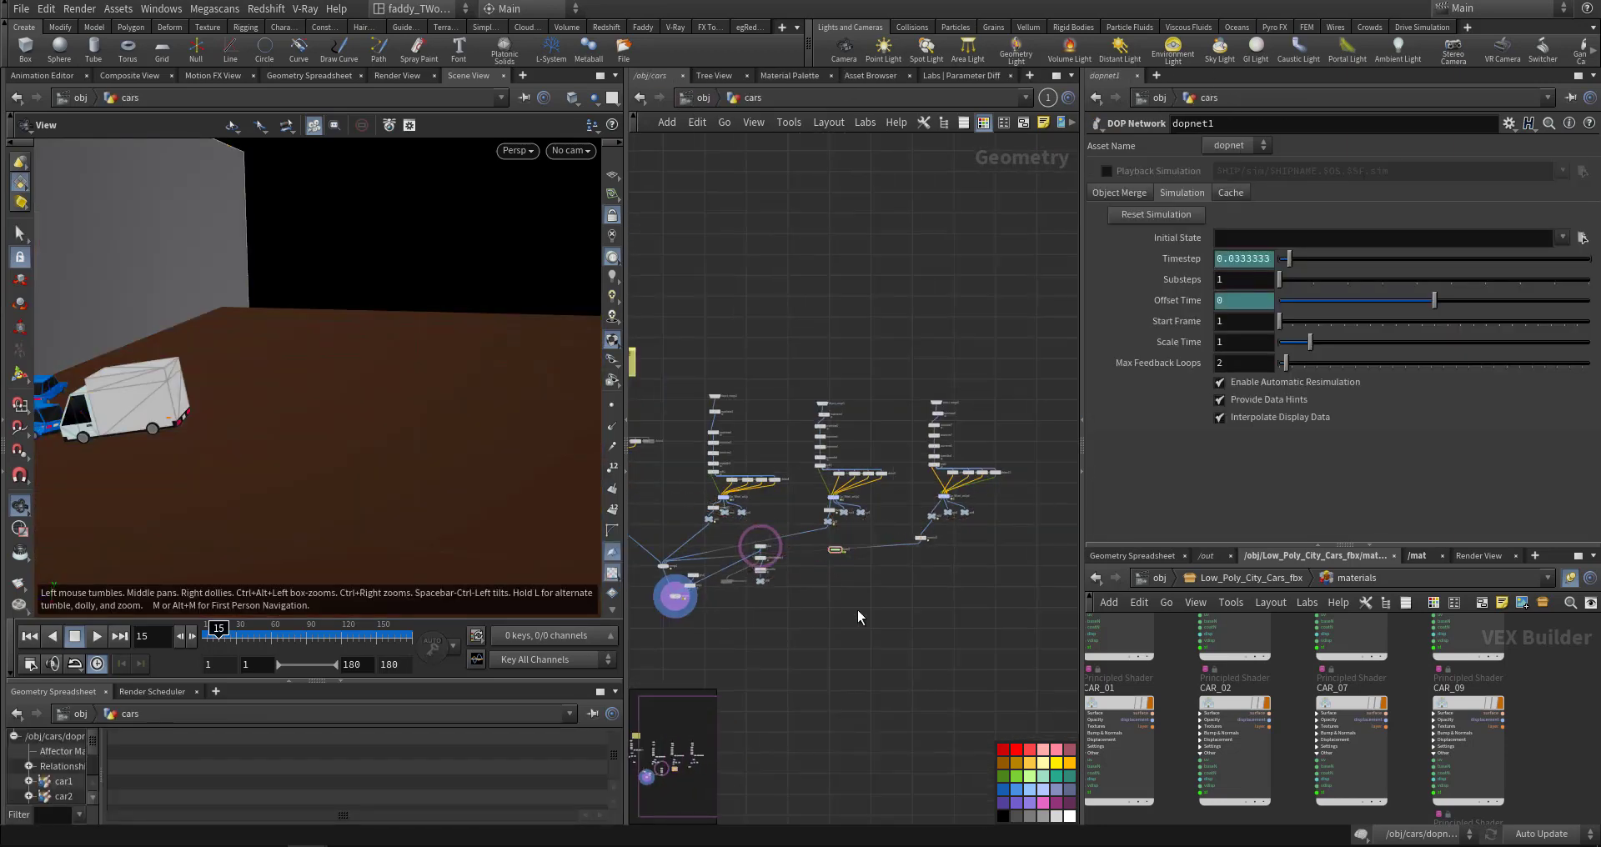
pyautogui.moveTo(922, 576); pyautogui.dragTo(953, 602, button='middle')
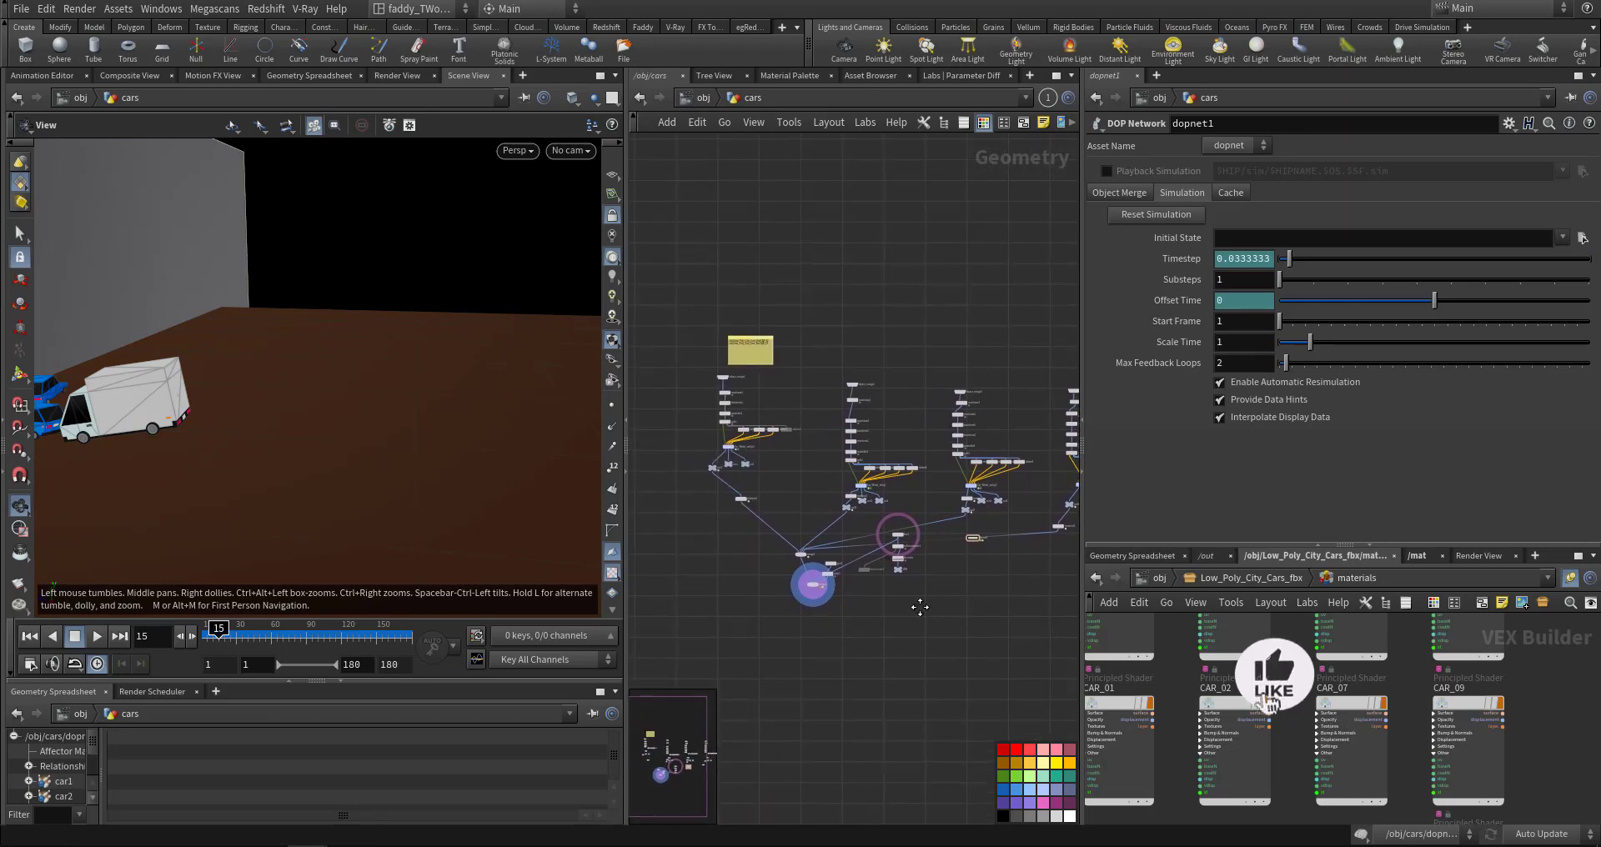
pyautogui.scroll(1, 866, 659)
pyautogui.scroll(2, 859, 662)
pyautogui.scroll(2, 850, 642)
pyautogui.scroll(2, 845, 619)
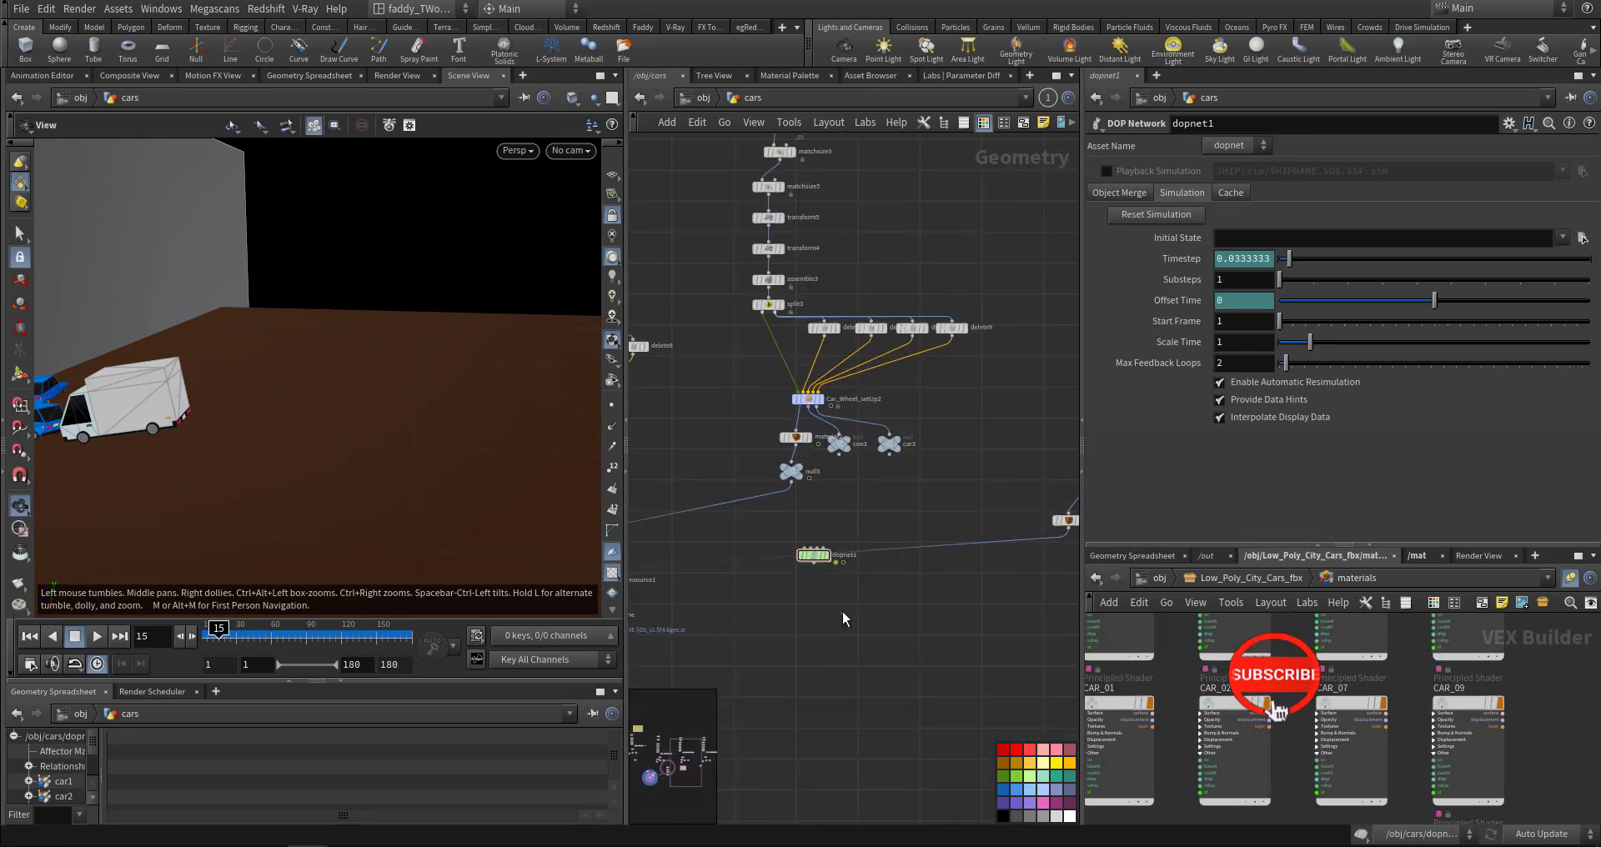
pyautogui.scroll(3, 867, 604)
pyautogui.scroll(1, 874, 598)
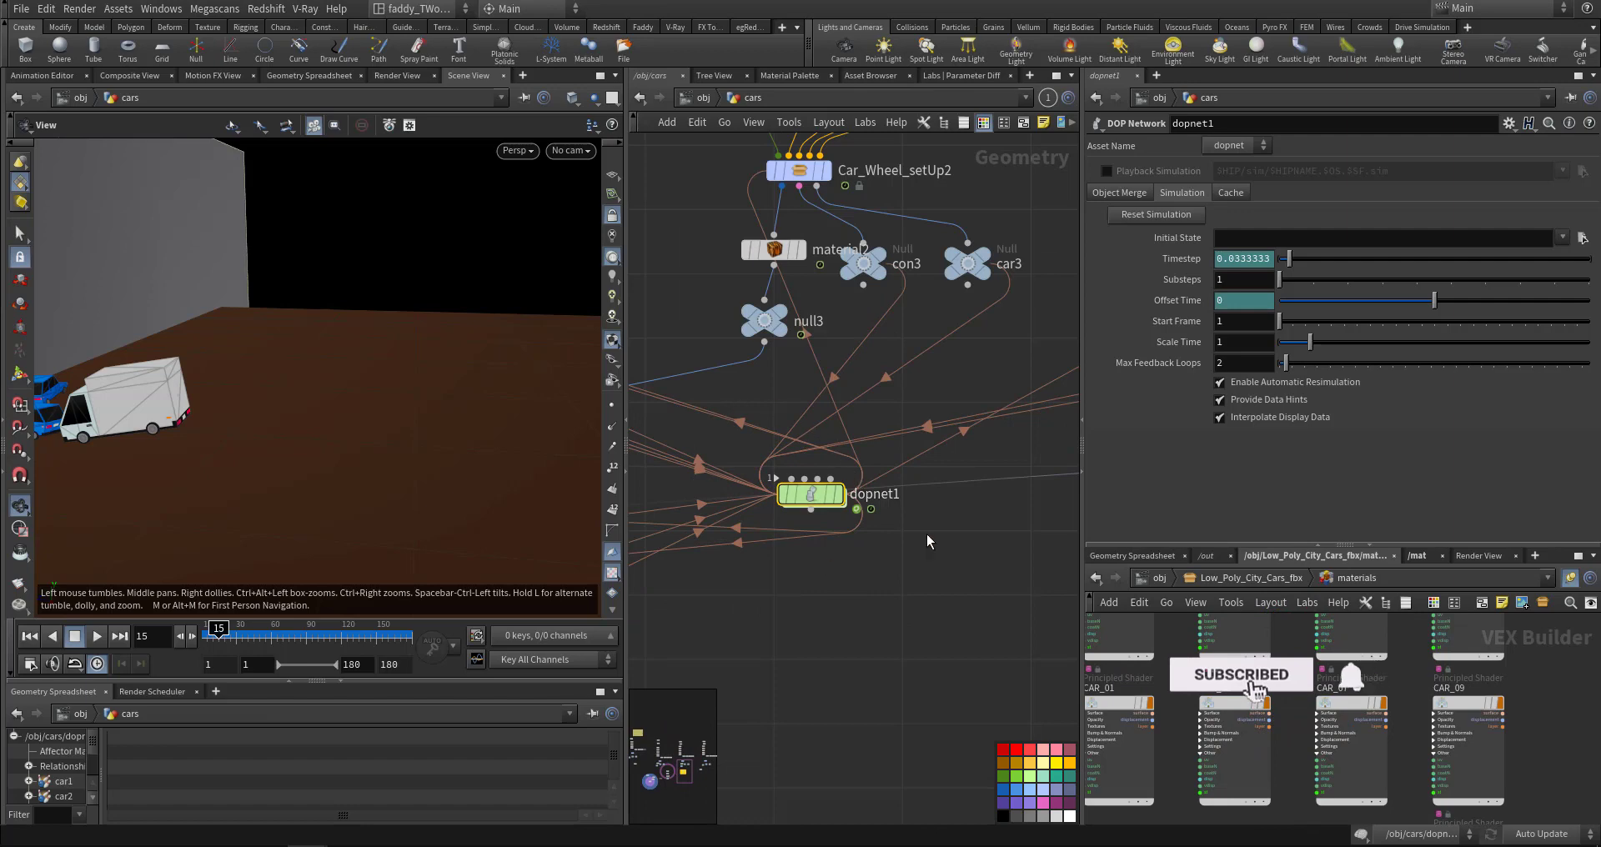
pyautogui.scroll(-2, 892, 575)
pyautogui.moveTo(857, 613)
pyautogui.mouseDown(button='middle')
pyautogui.moveTo(786, 561)
pyautogui.moveTo(686, 639)
pyautogui.mouseUp(button='middle')
# - Inspect the chain's object_merge4–transform7 nodes, the four delete nodes, and Car_Wheel_setUp4's settings
pyautogui.moveTo(717, 188); pyautogui.dragTo(867, 405)
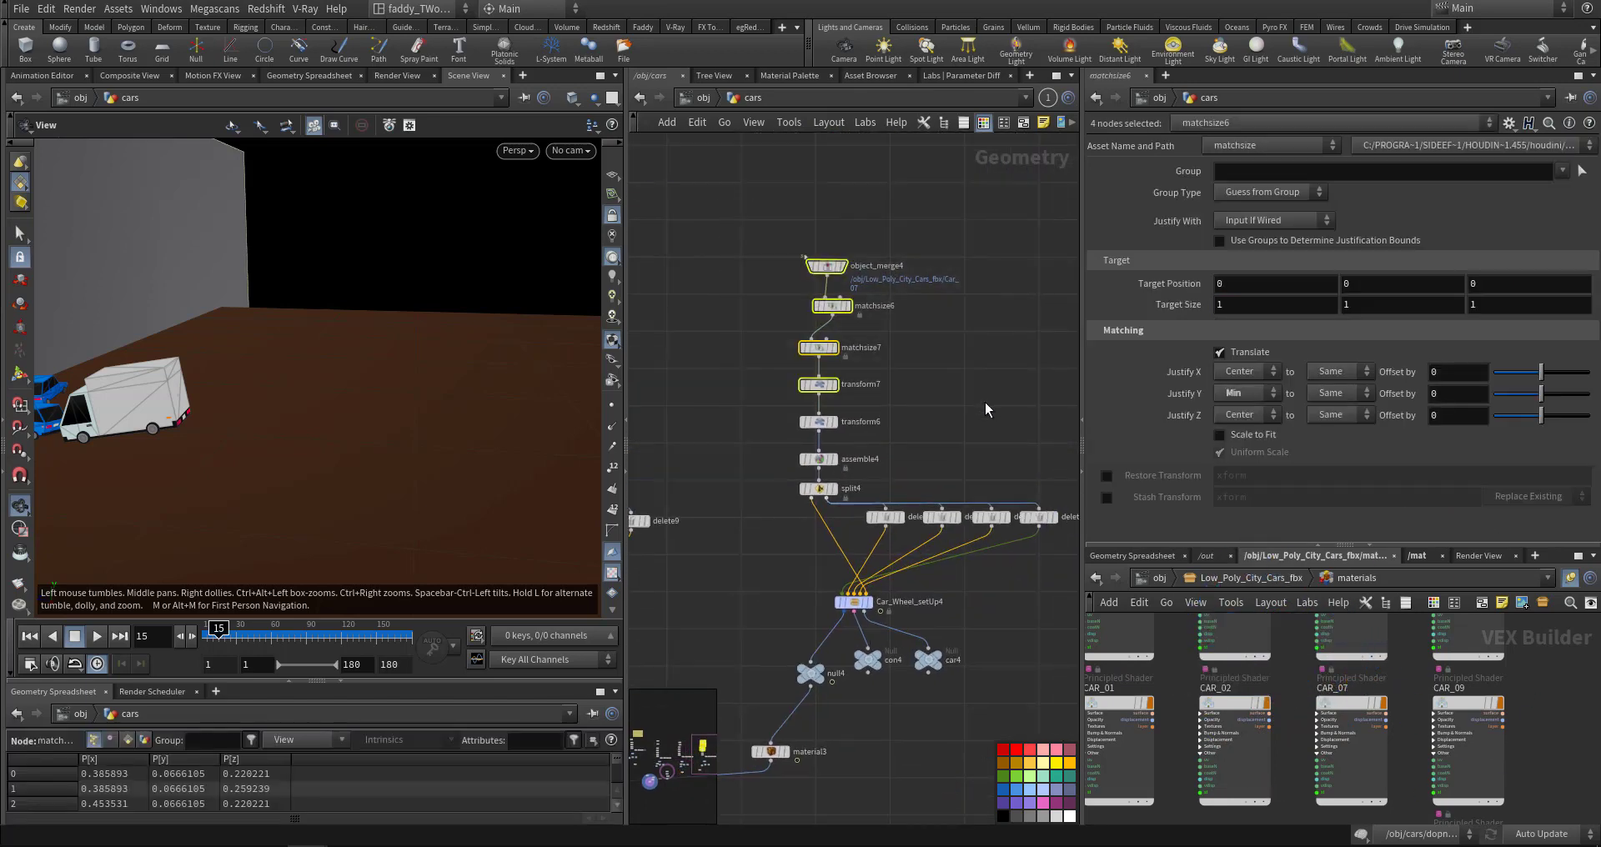
pyautogui.click(1010, 445)
pyautogui.moveTo(1009, 445); pyautogui.dragTo(903, 403, button='middle')
pyautogui.moveTo(977, 402); pyautogui.dragTo(770, 504)
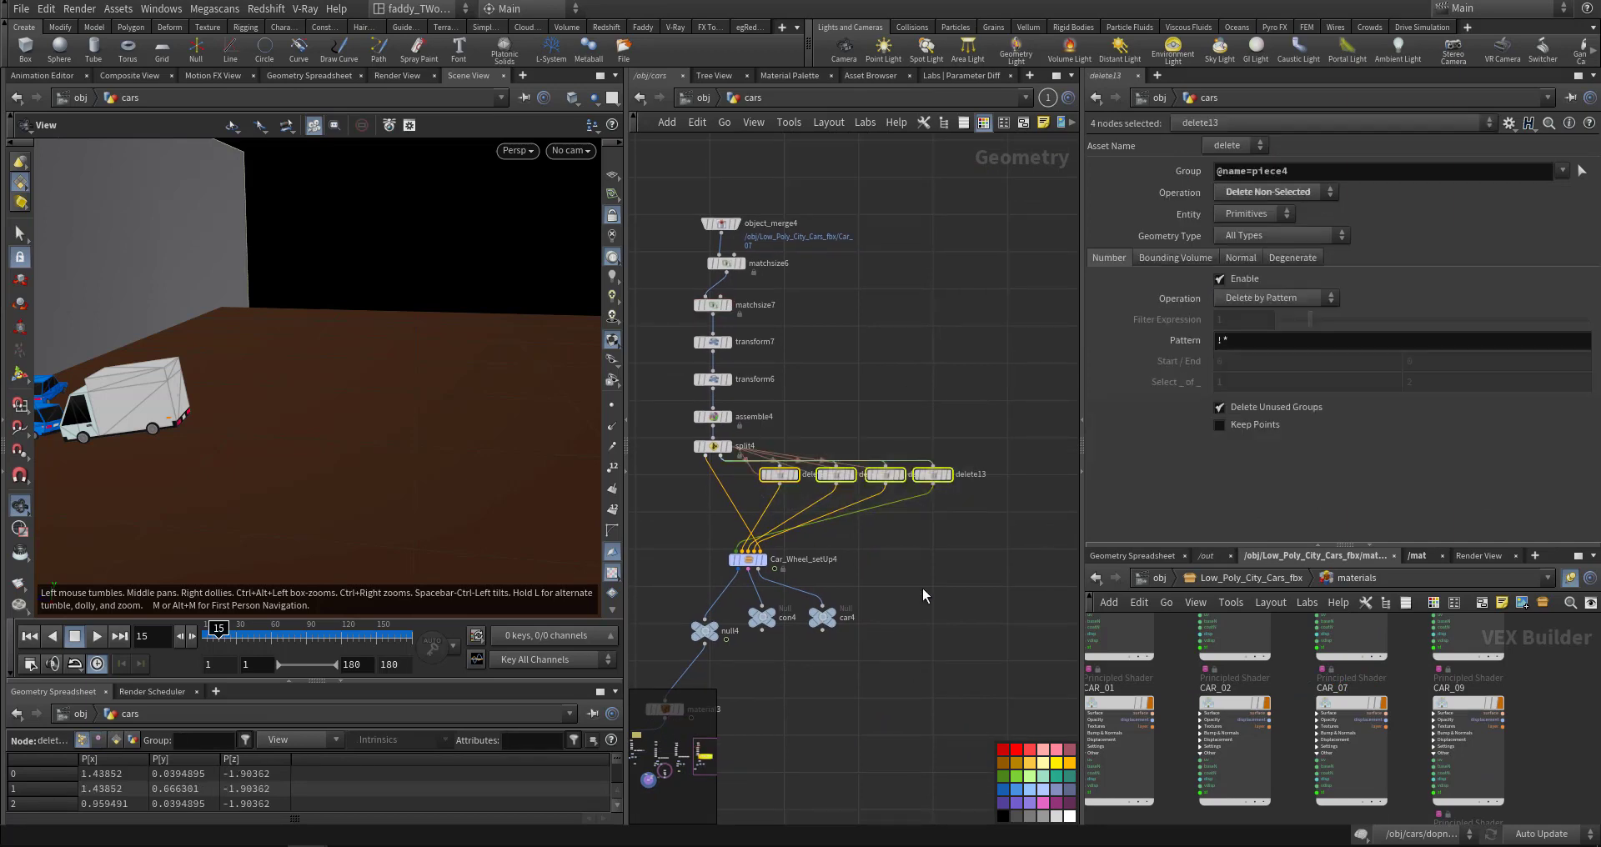
pyautogui.moveTo(922, 588); pyautogui.dragTo(979, 450, button='middle')
pyautogui.click(810, 433)
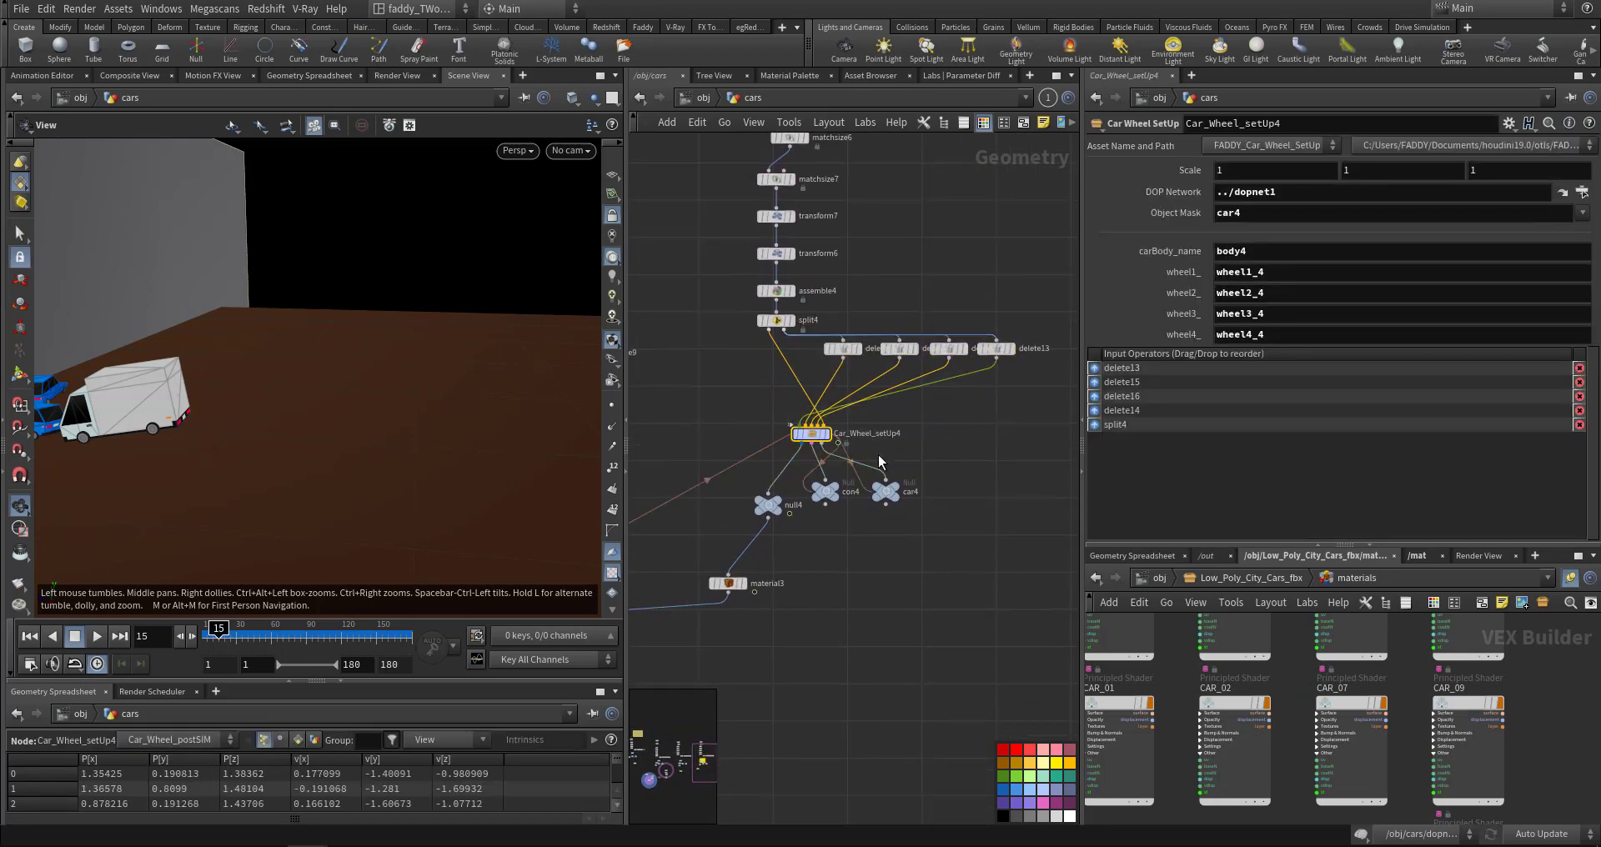
# - Look through Car_Wheel_setUp4's internal node graph, then return to the cars network
pyautogui.doubleClick(809, 435)
pyautogui.scroll(-5, 893, 460)
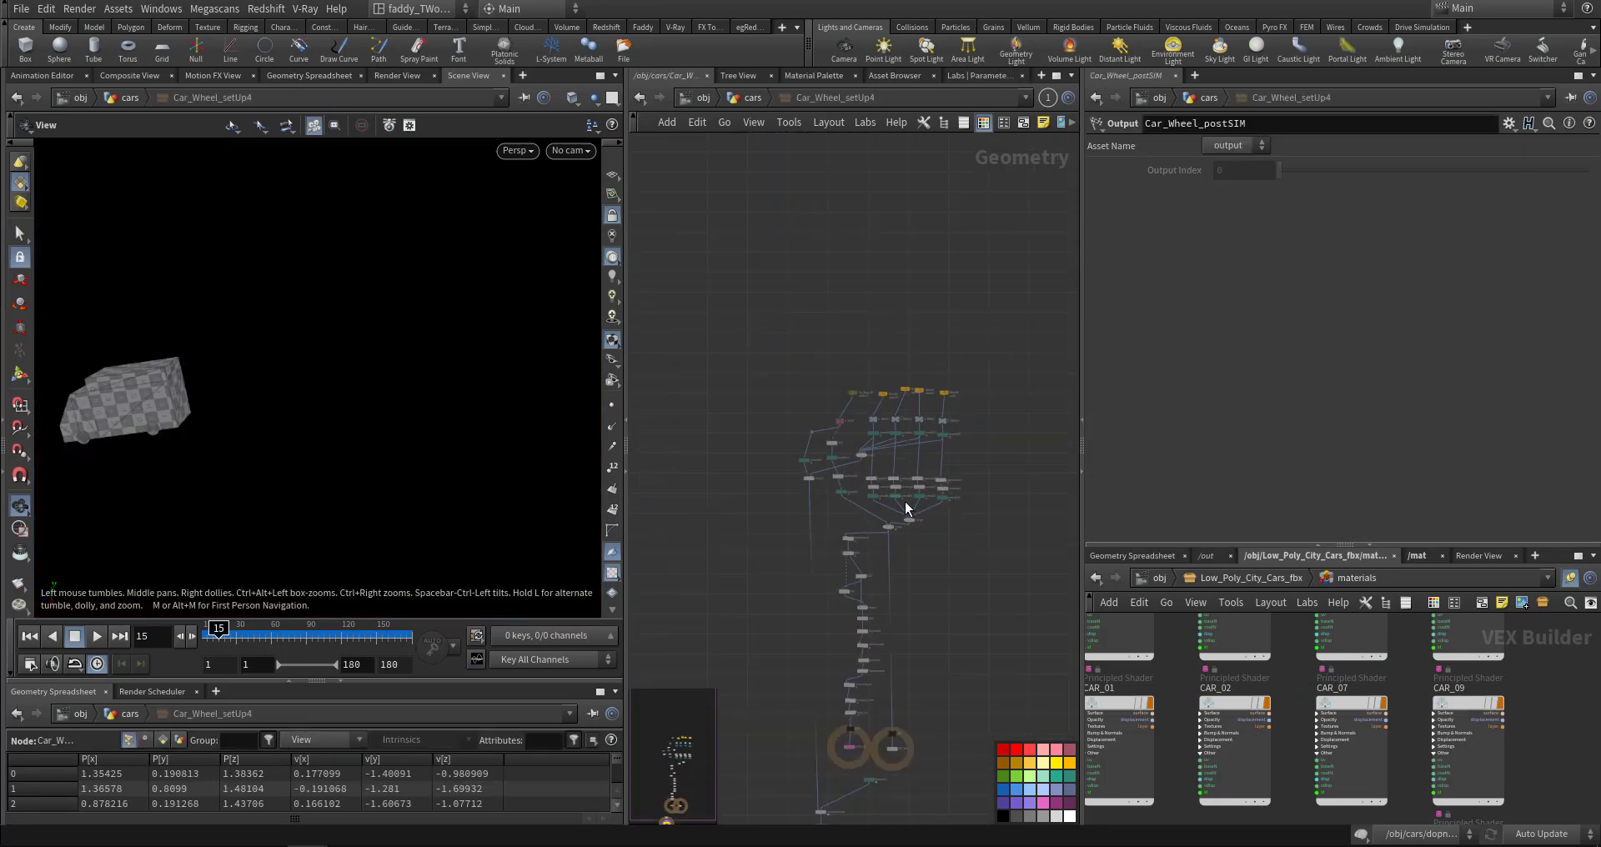
pyautogui.moveTo(903, 502)
pyautogui.mouseDown(button='middle')
pyautogui.moveTo(935, 472)
pyautogui.moveTo(943, 555)
pyautogui.mouseUp(button='middle')
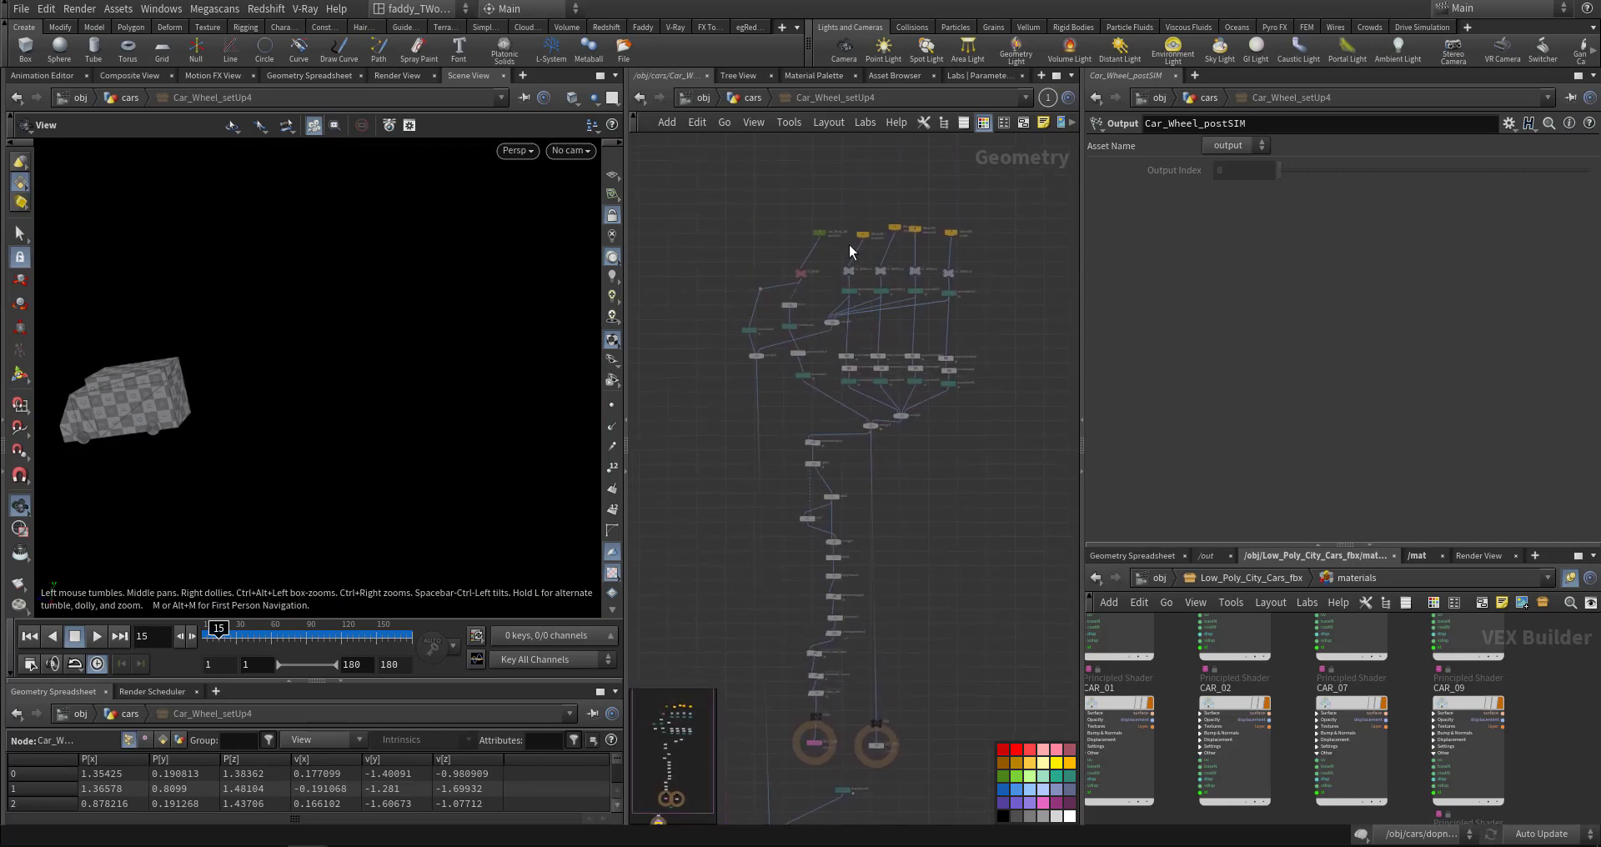
pyautogui.click(748, 102)
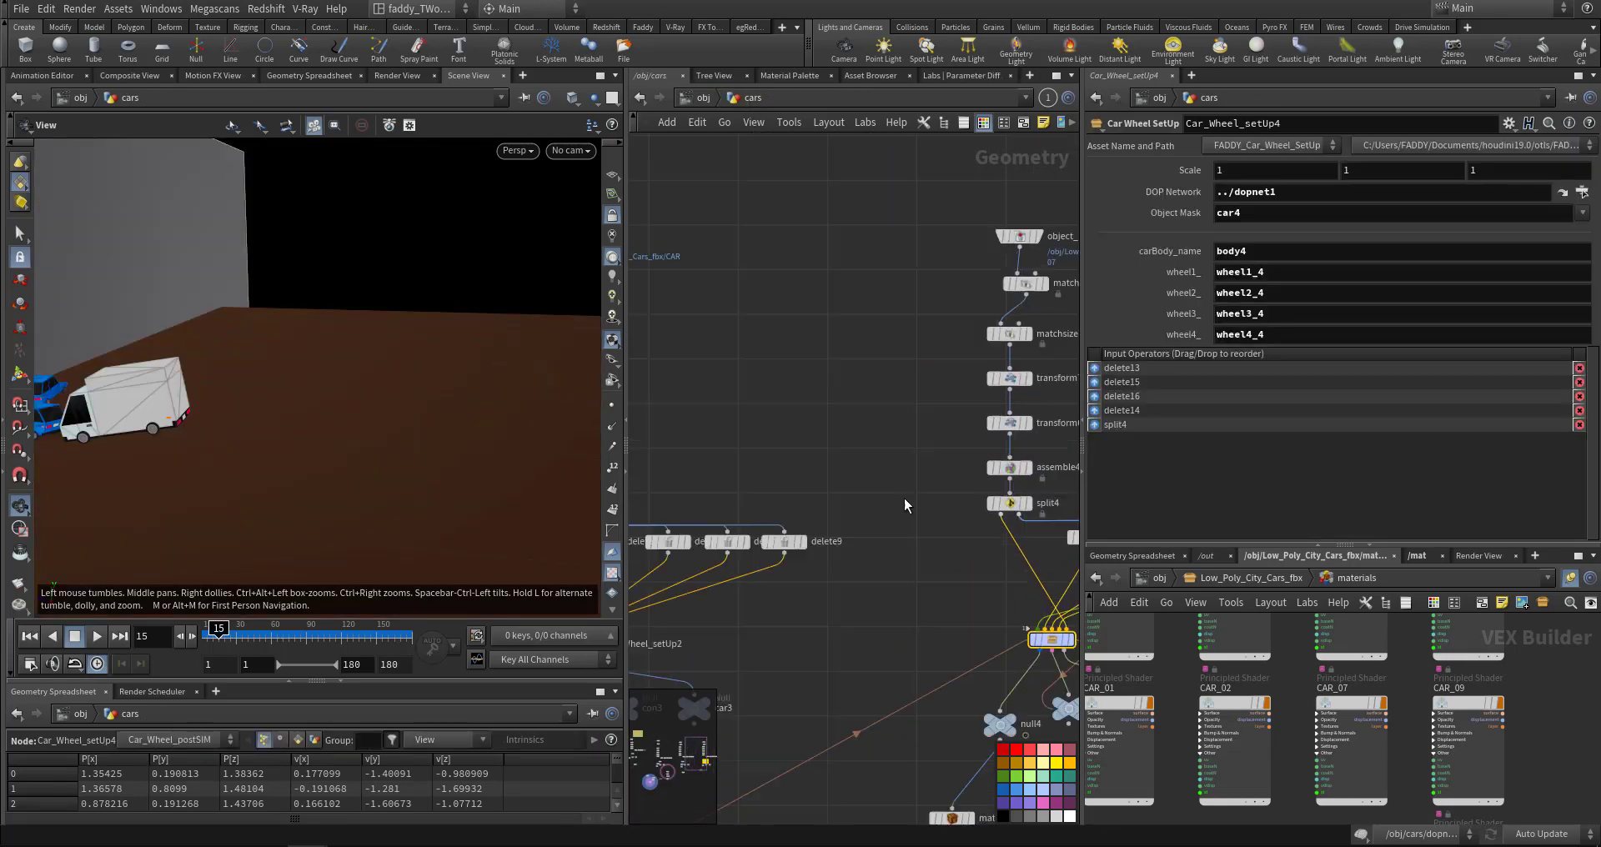
pyautogui.moveTo(904, 498)
pyautogui.mouseDown(button='middle')
pyautogui.moveTo(752, 413)
pyautogui.moveTo(891, 485)
pyautogui.mouseUp(button='middle')
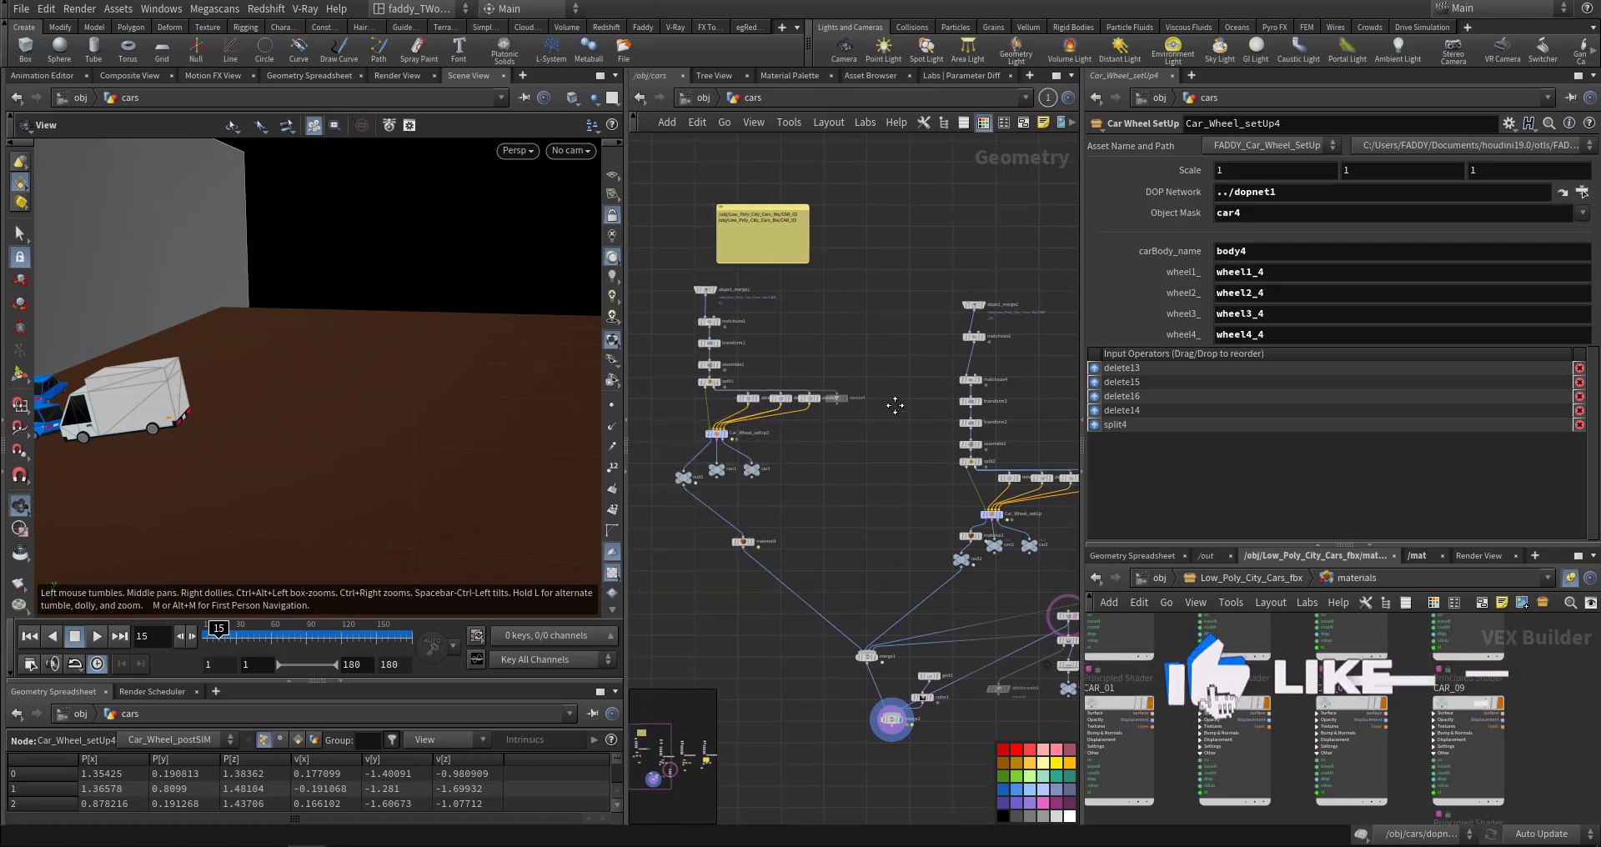
pyautogui.scroll(3, 798, 456)
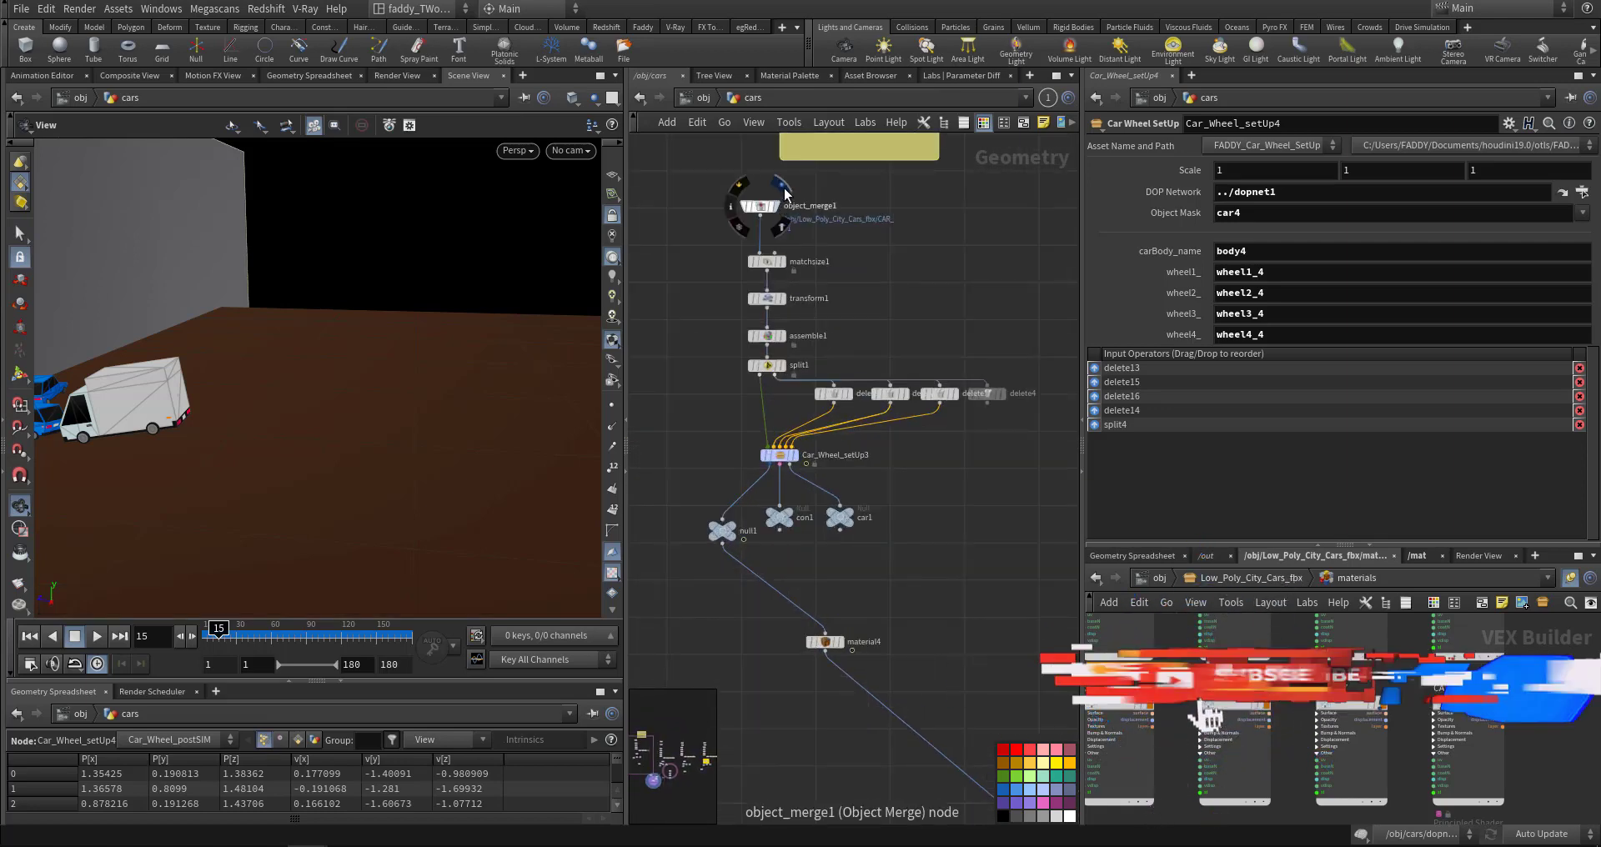
# - Inspect object_merge1, framing the merged car with the ground grid shown
pyautogui.click(755, 208)
pyautogui.click(760, 210)
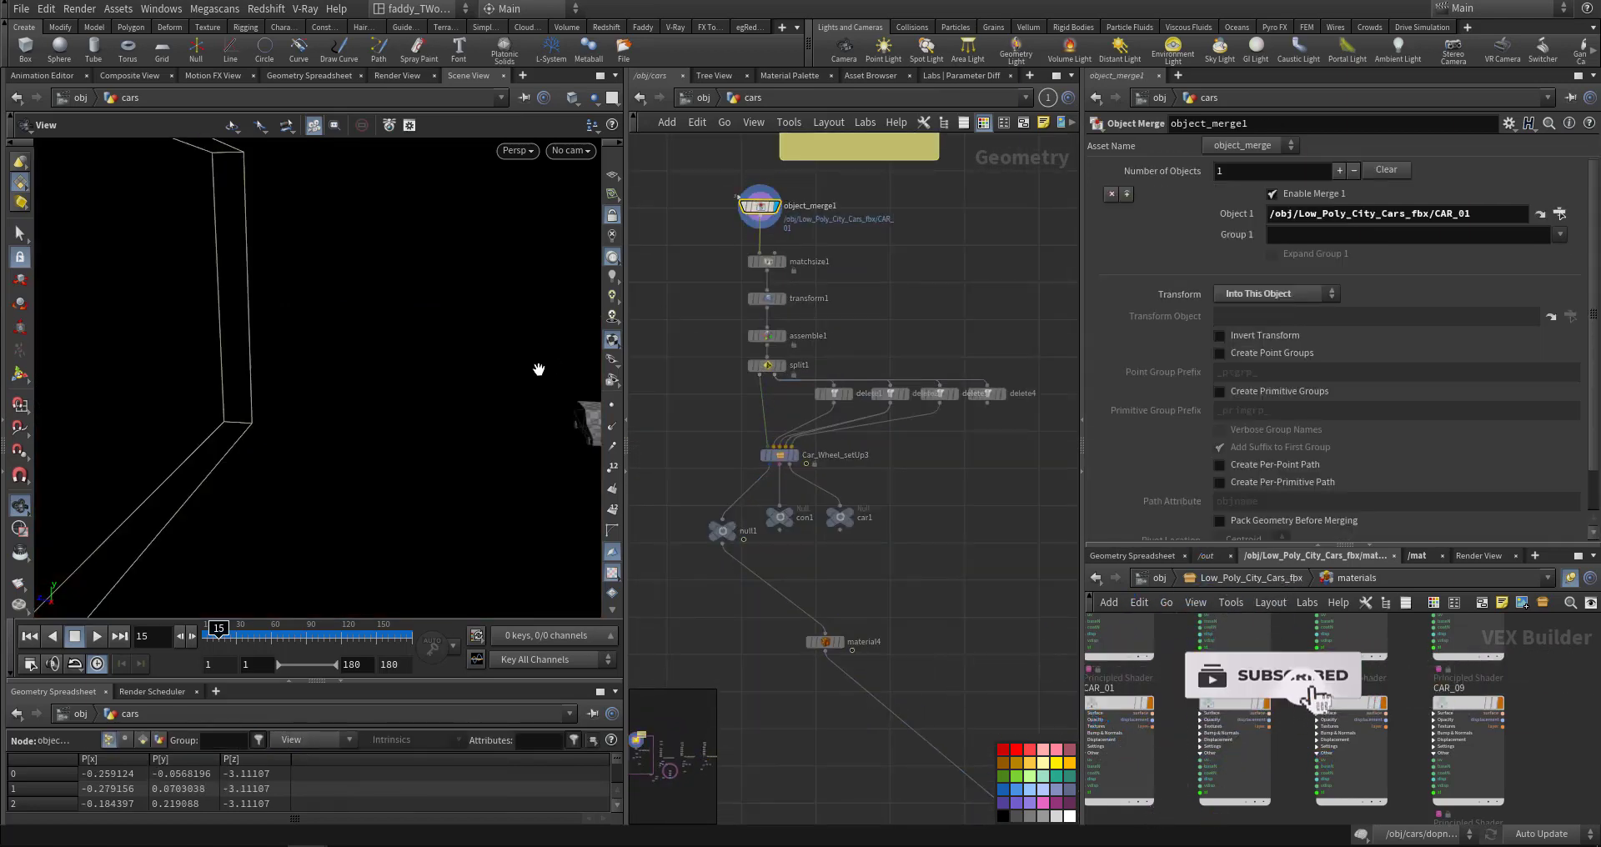
pyautogui.press('g')
pyautogui.moveTo(466, 425); pyautogui.dragTo(433, 433)
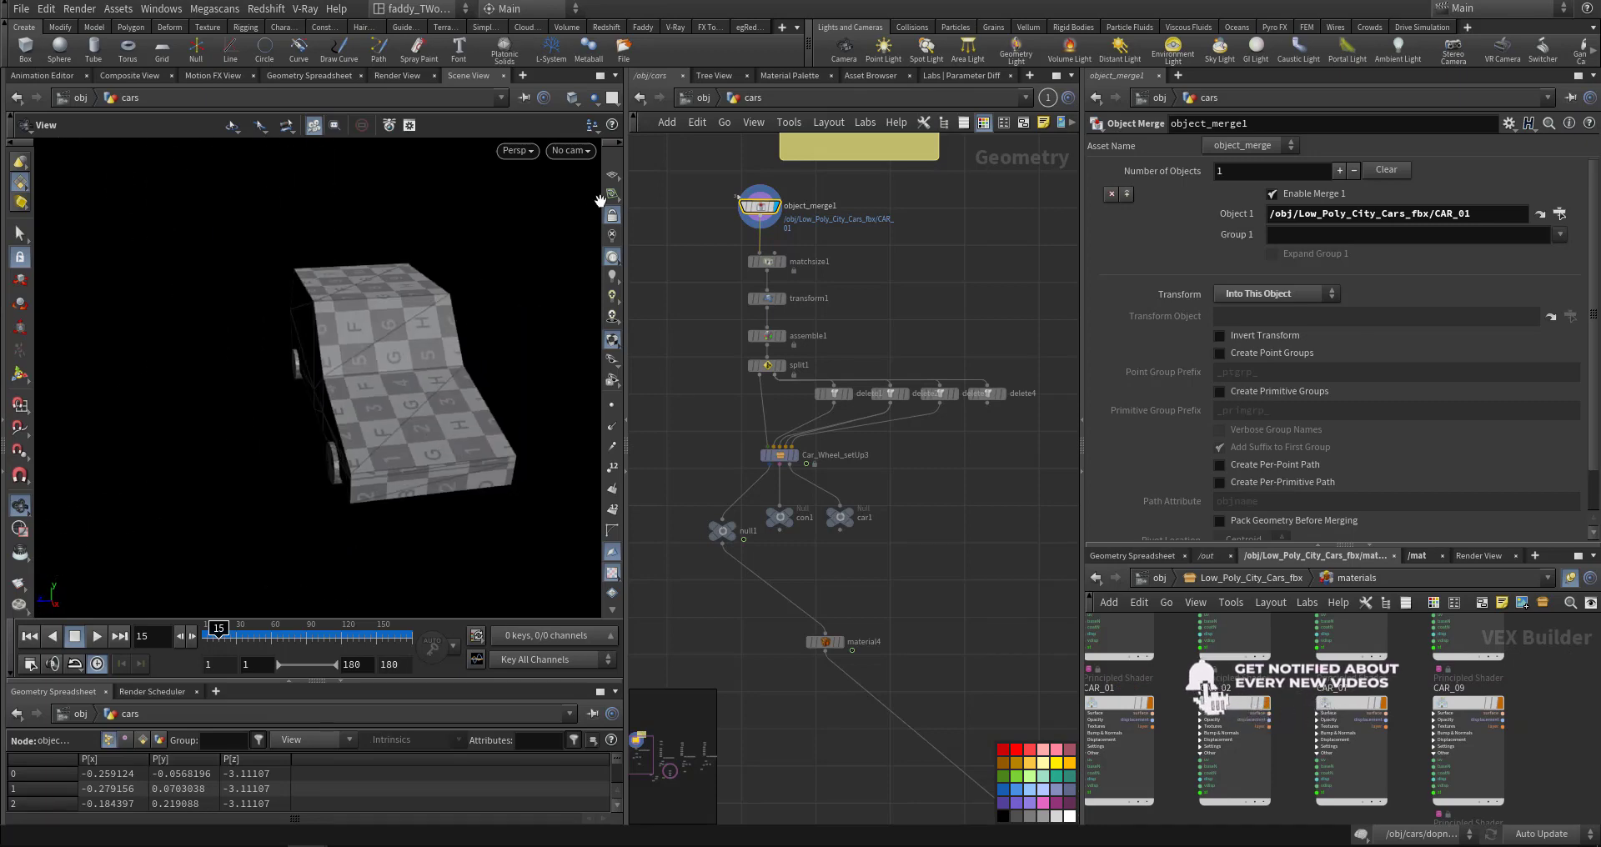
pyautogui.click(613, 180)
pyautogui.scroll(2, 782, 292)
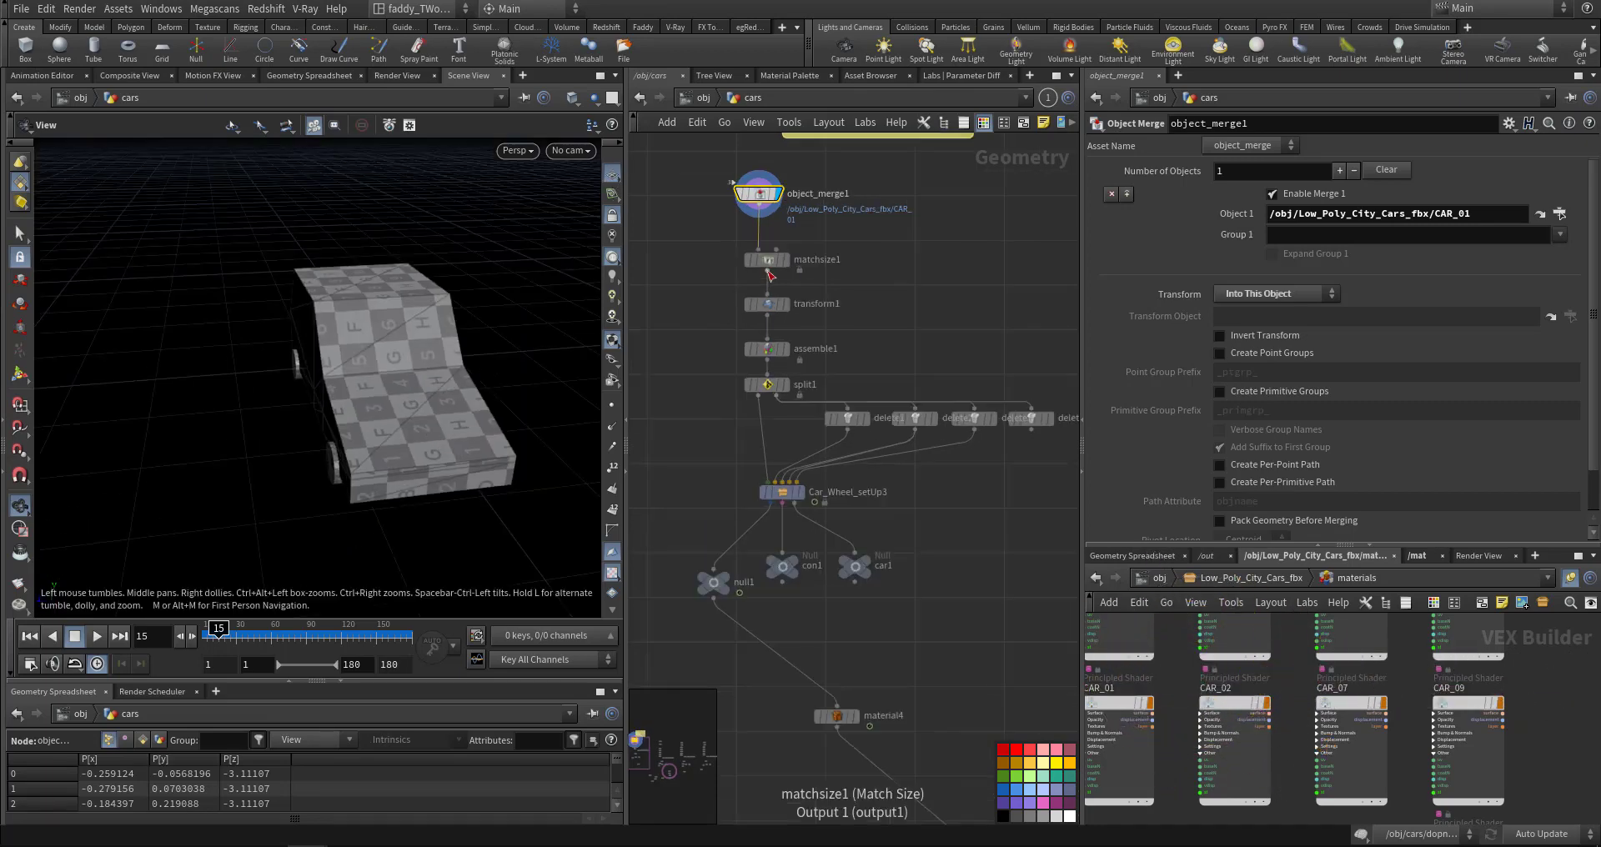
# - Display and review the matchsize1 and transform1 results on the resized, rotated car
pyautogui.click(765, 257)
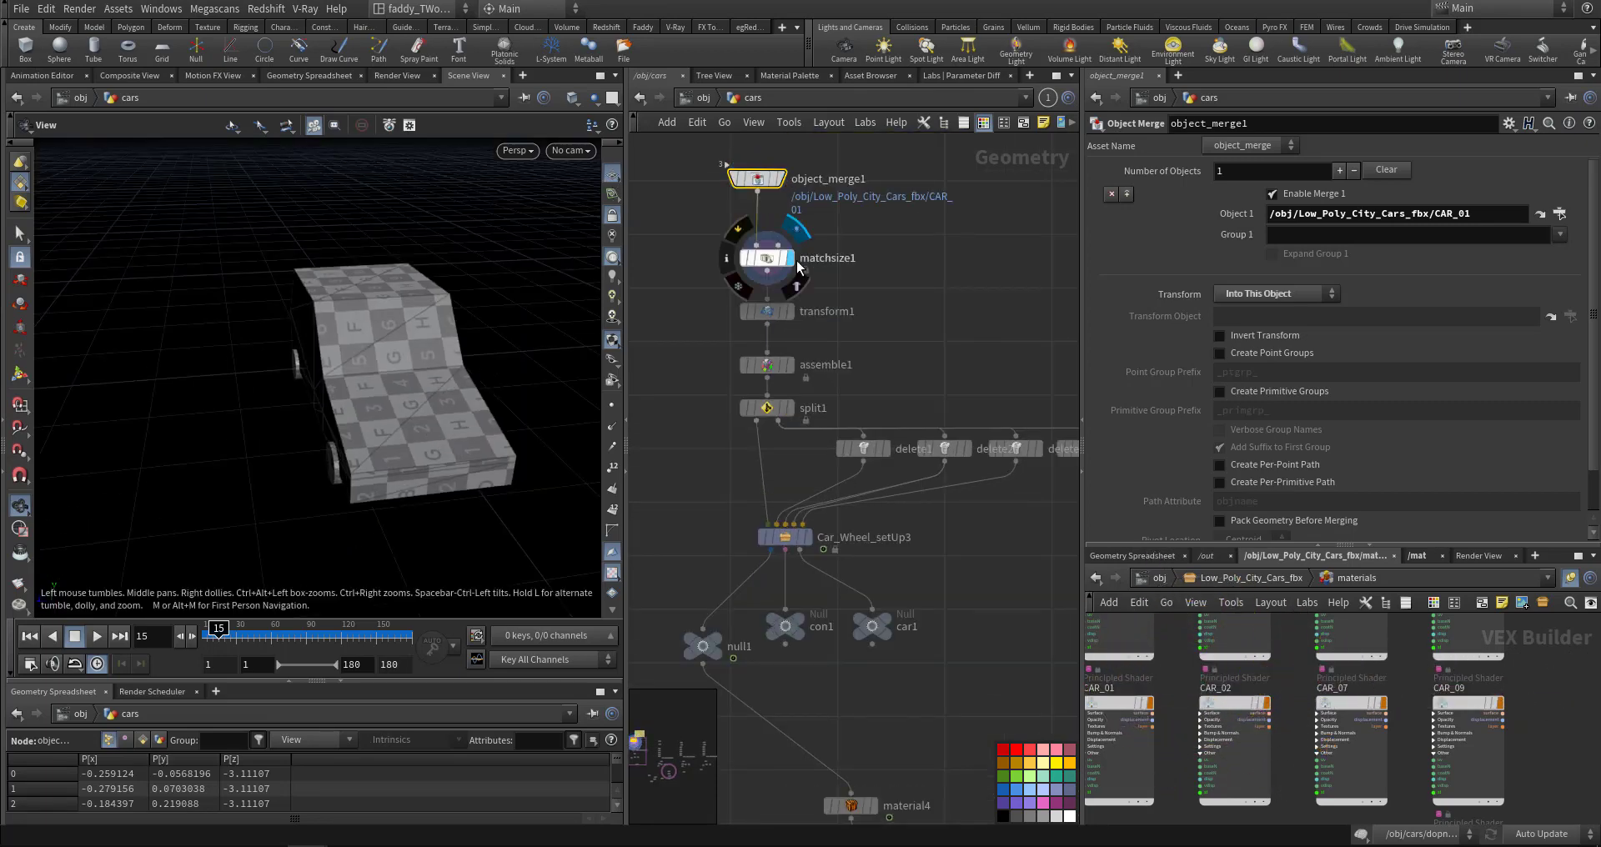
pyautogui.click(789, 258)
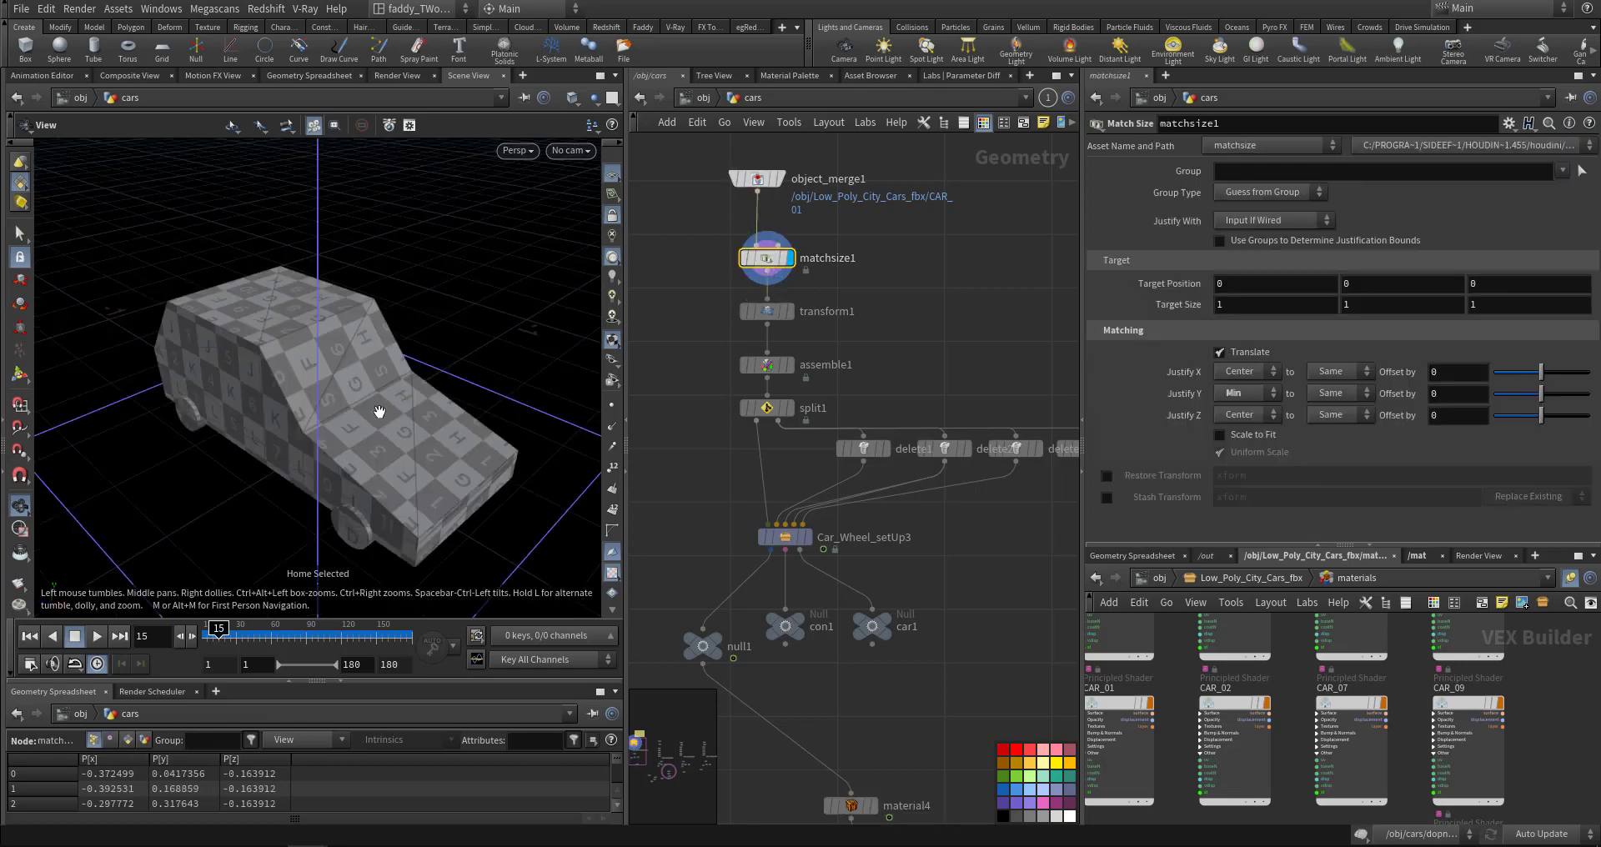
pyautogui.moveTo(380, 413); pyautogui.dragTo(467, 392)
pyautogui.click(765, 311)
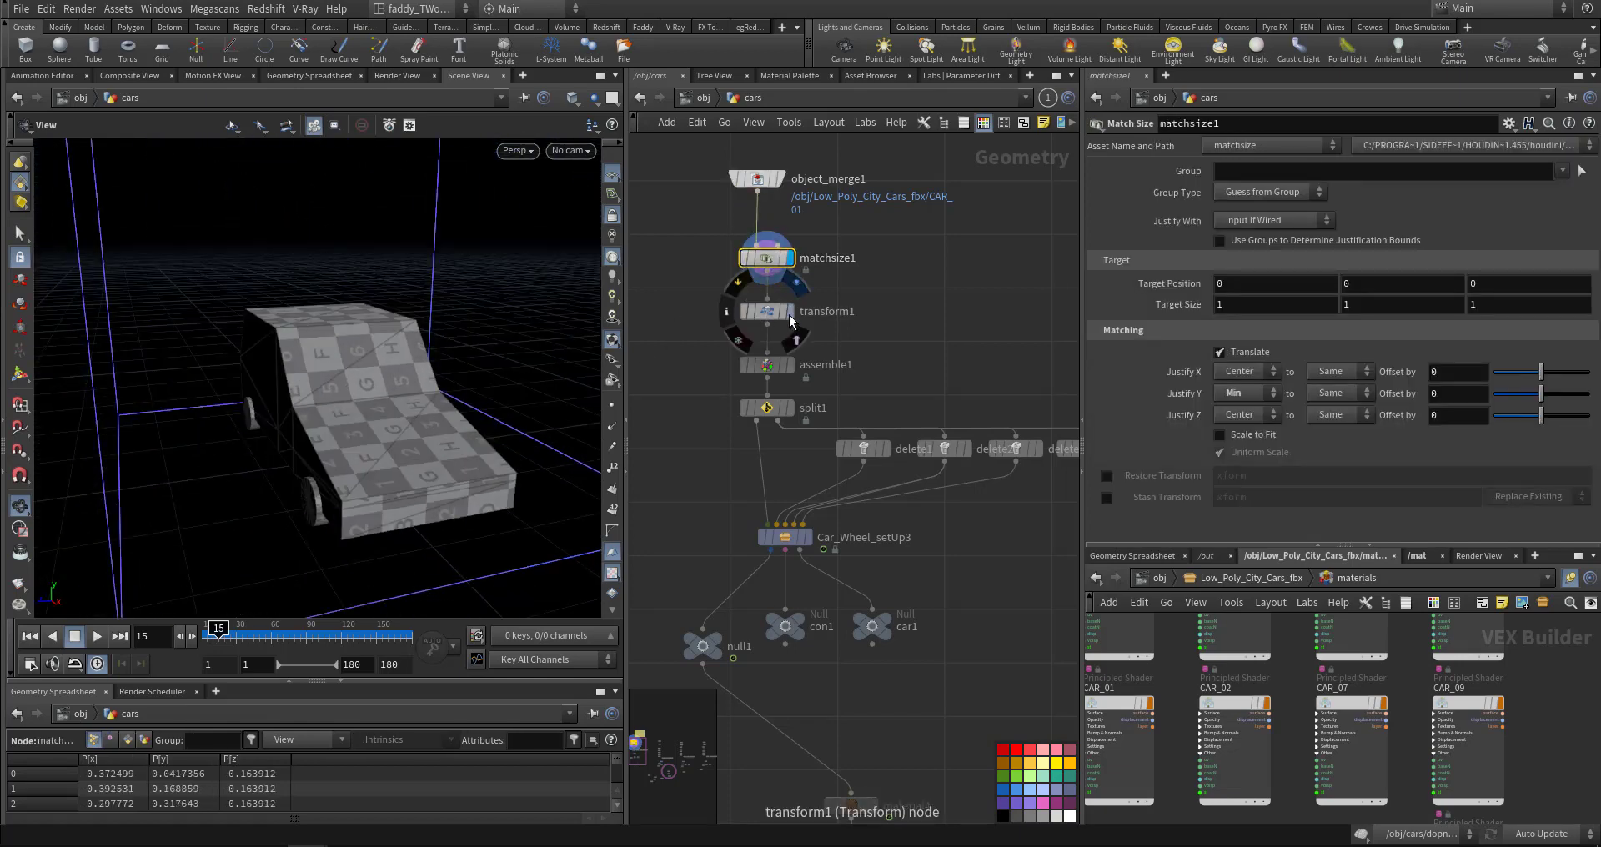
pyautogui.click(789, 311)
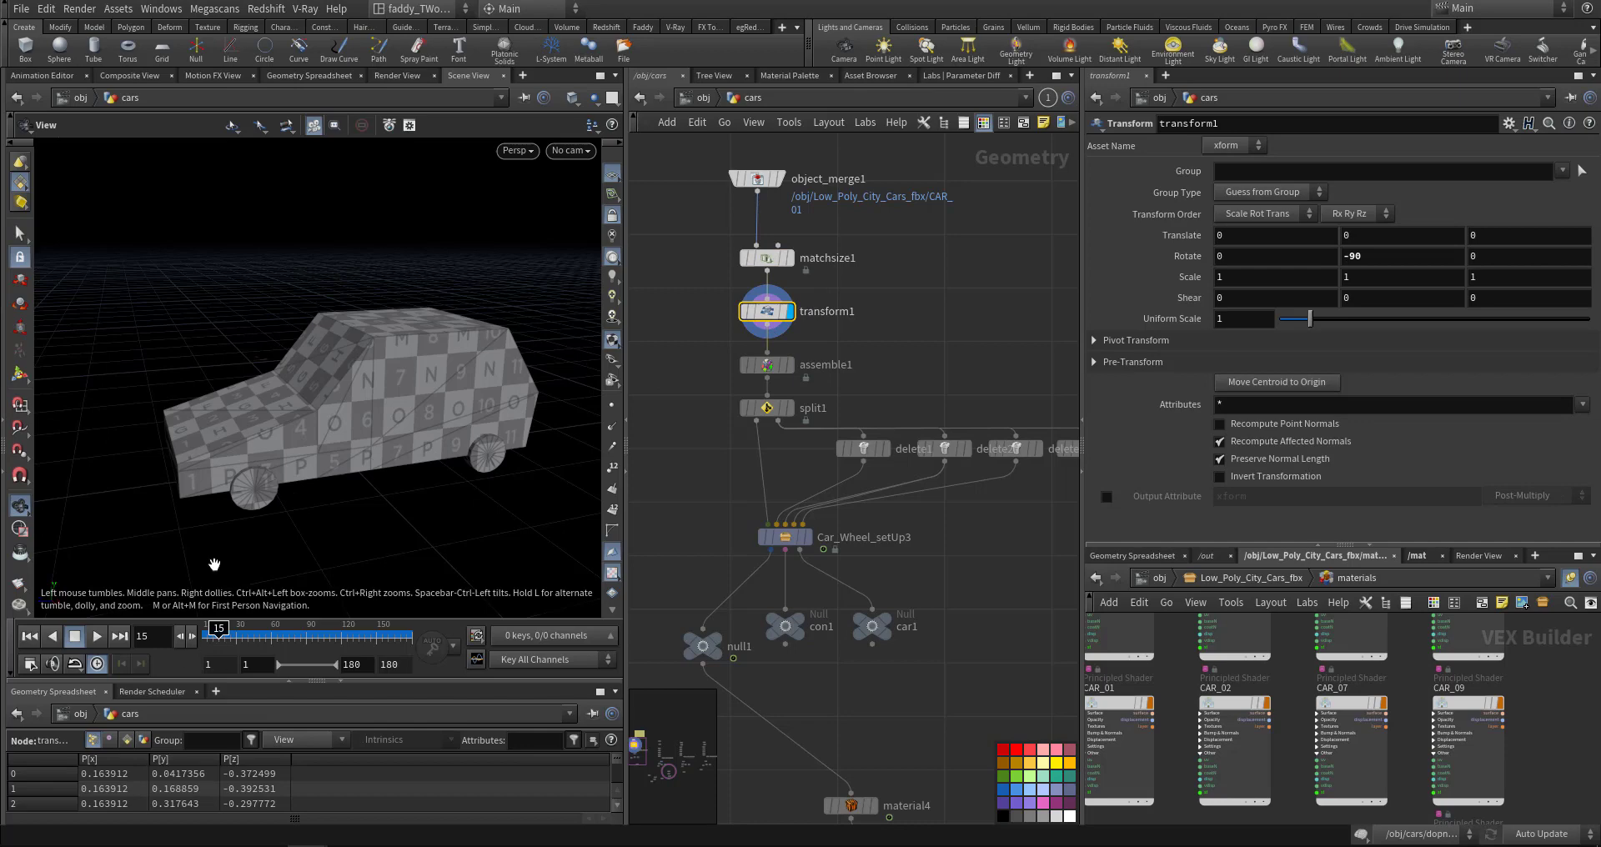
pyautogui.moveTo(213, 564); pyautogui.dragTo(185, 593)
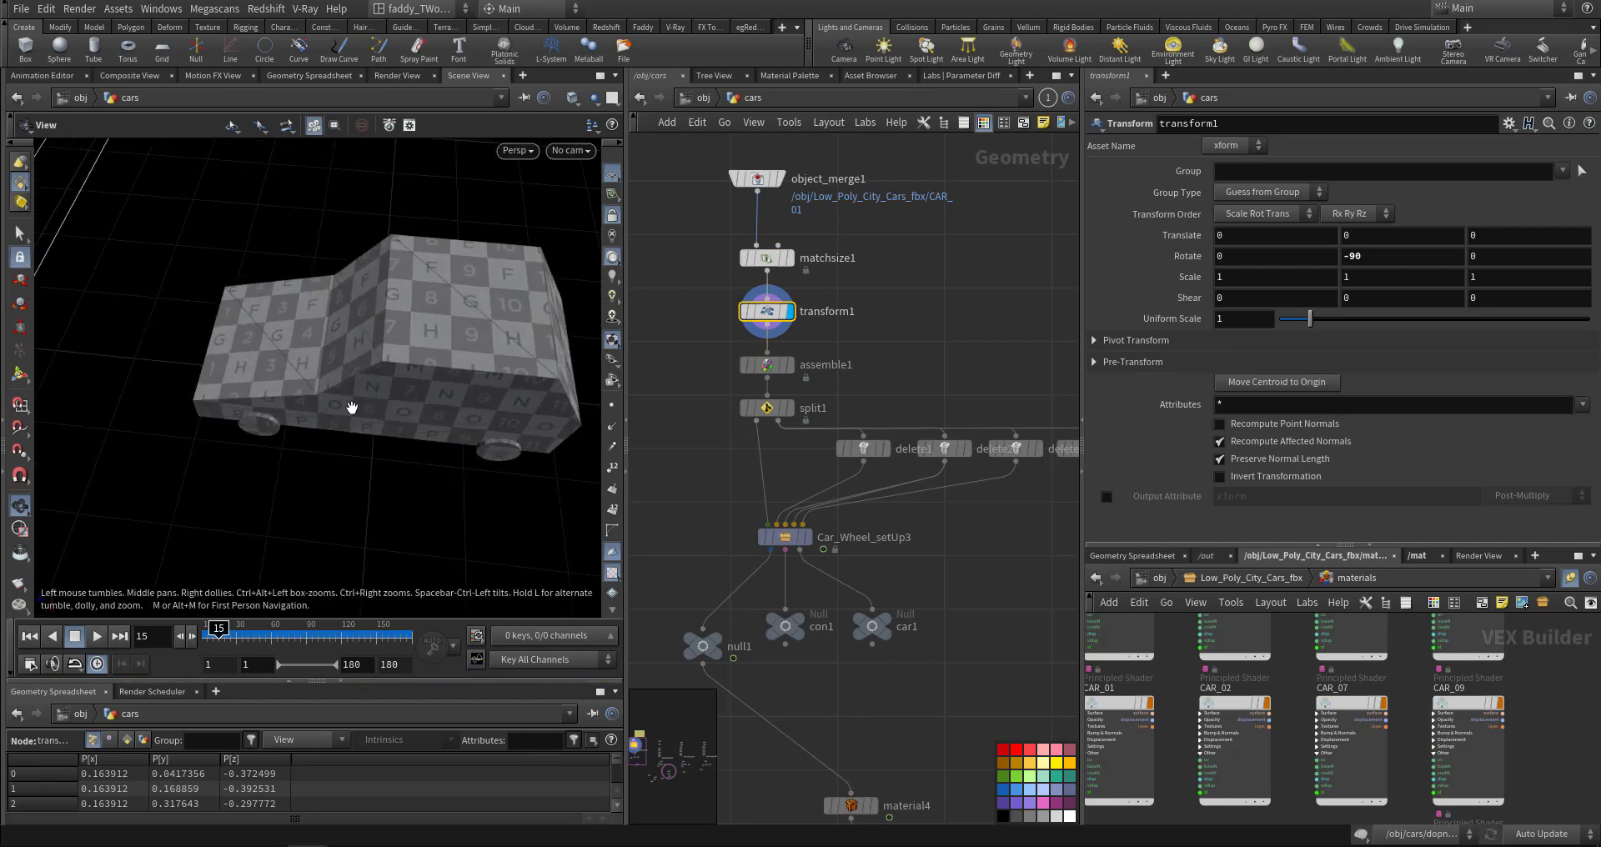
pyautogui.scroll(-5, 351, 408)
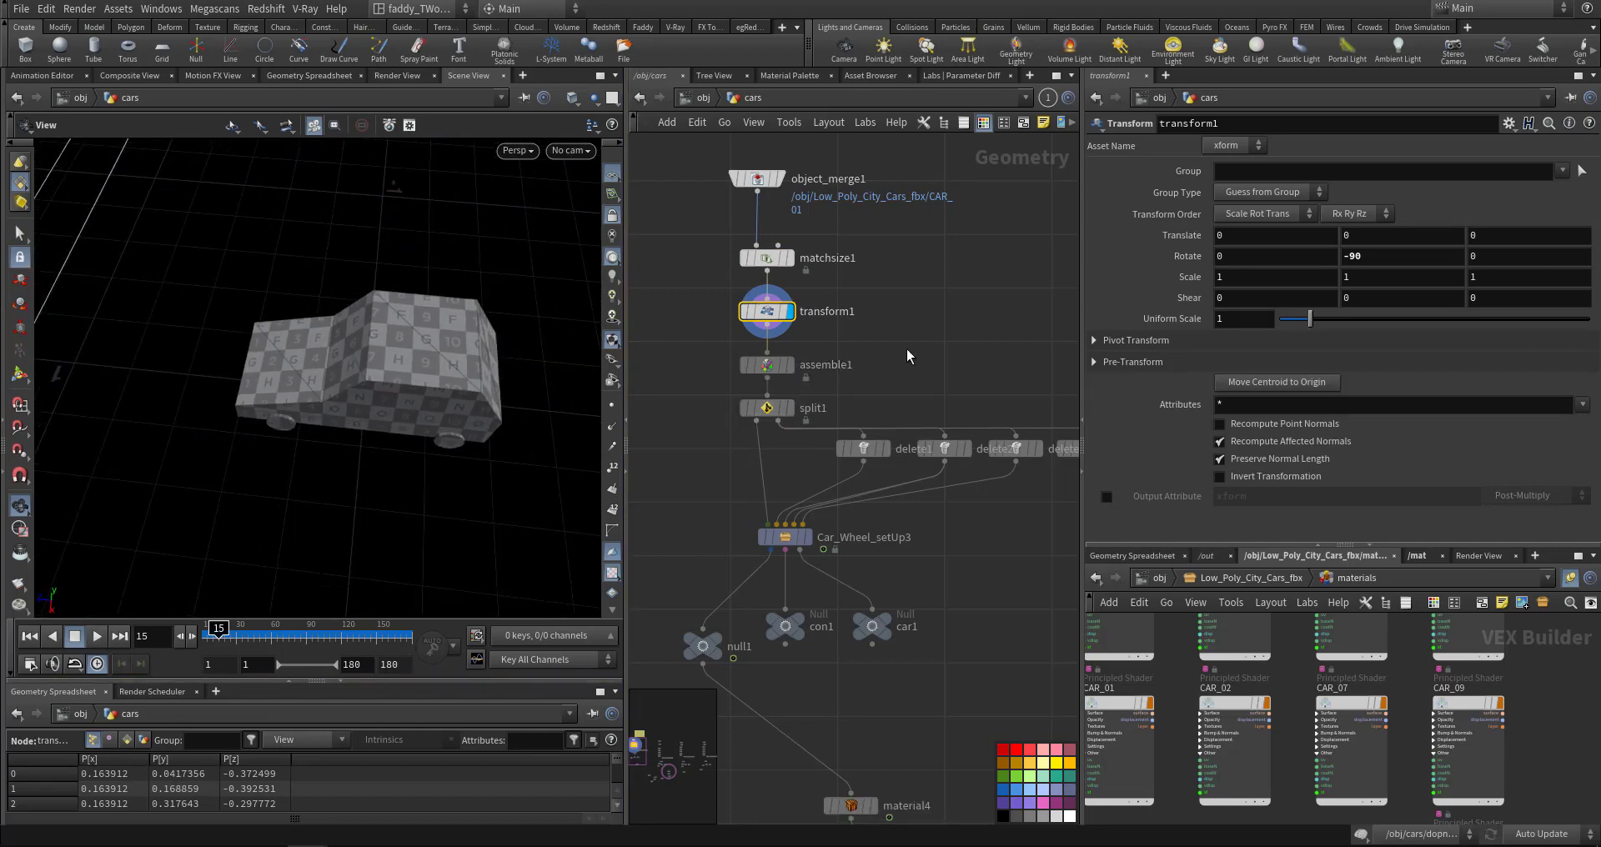
pyautogui.click(767, 365)
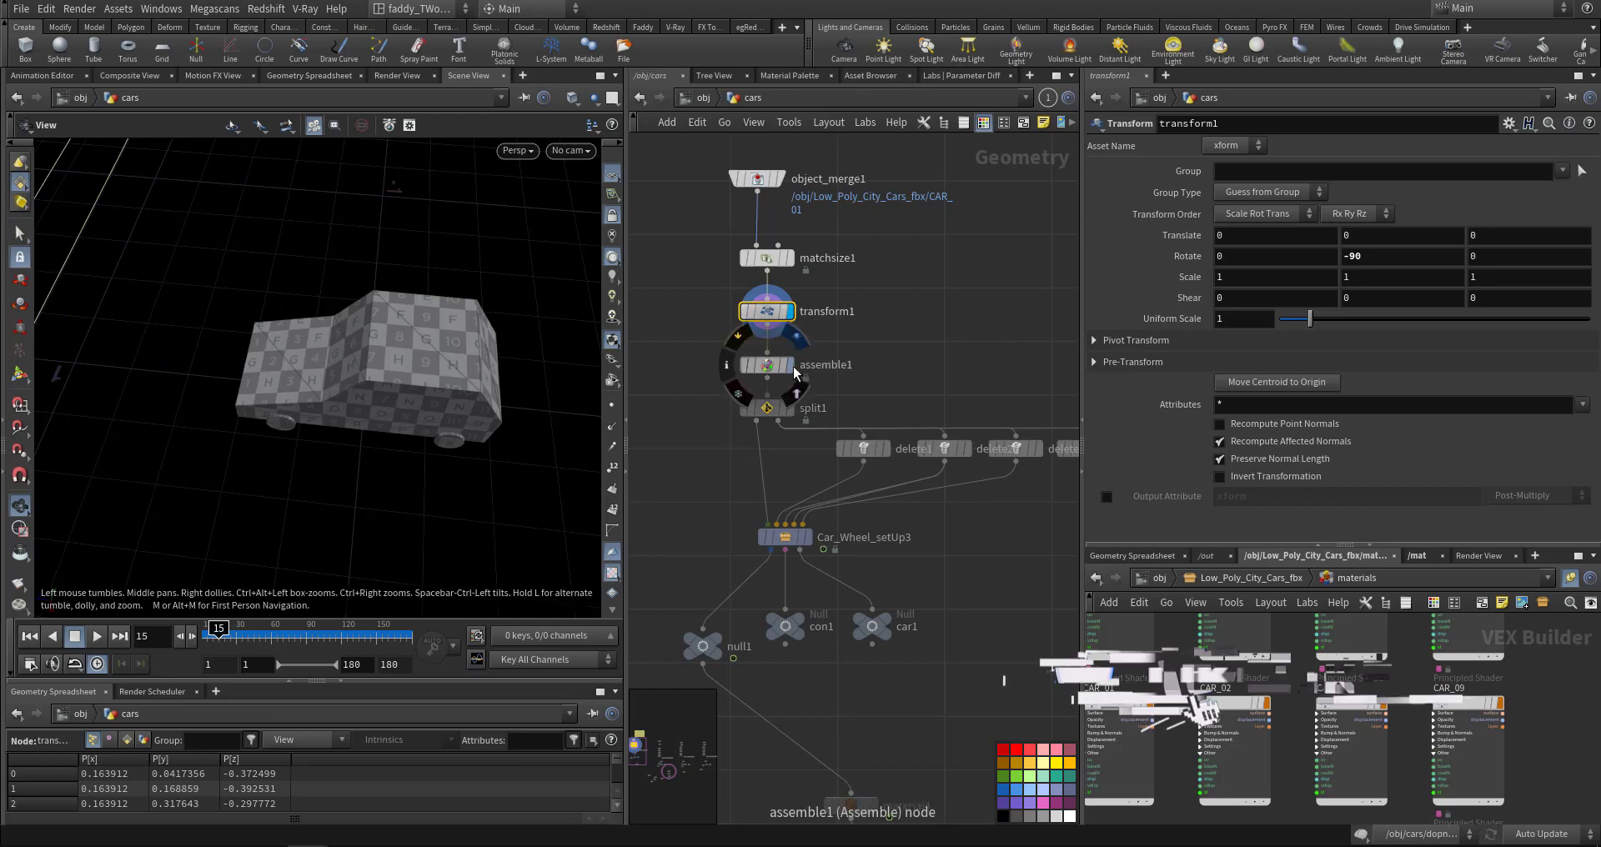
pyautogui.click(789, 364)
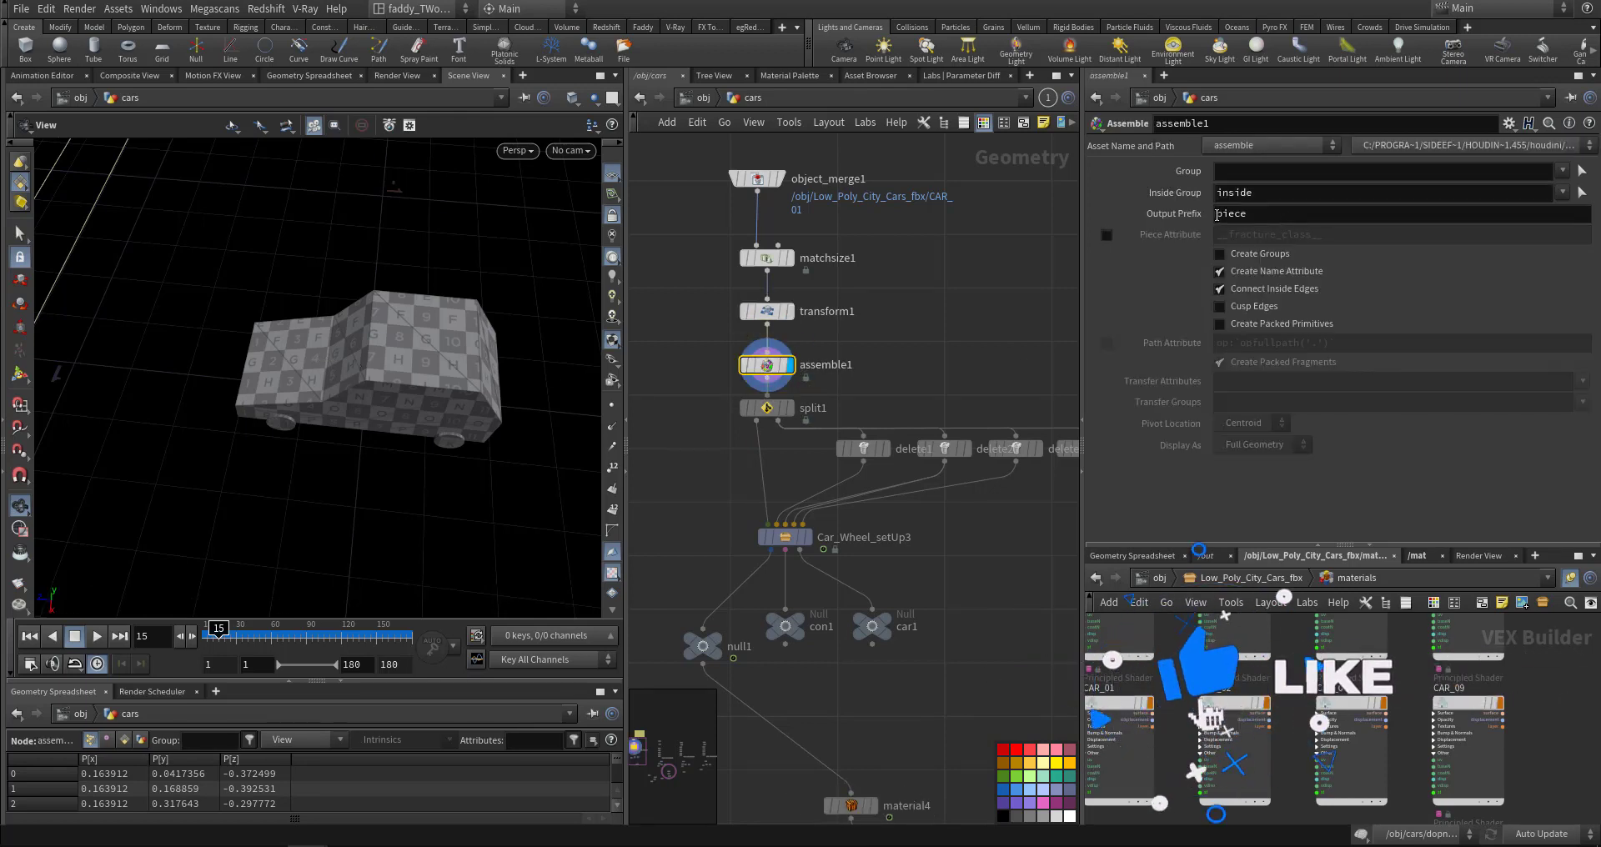
pyautogui.moveTo(815, 400); pyautogui.dragTo(805, 315, button='middle')
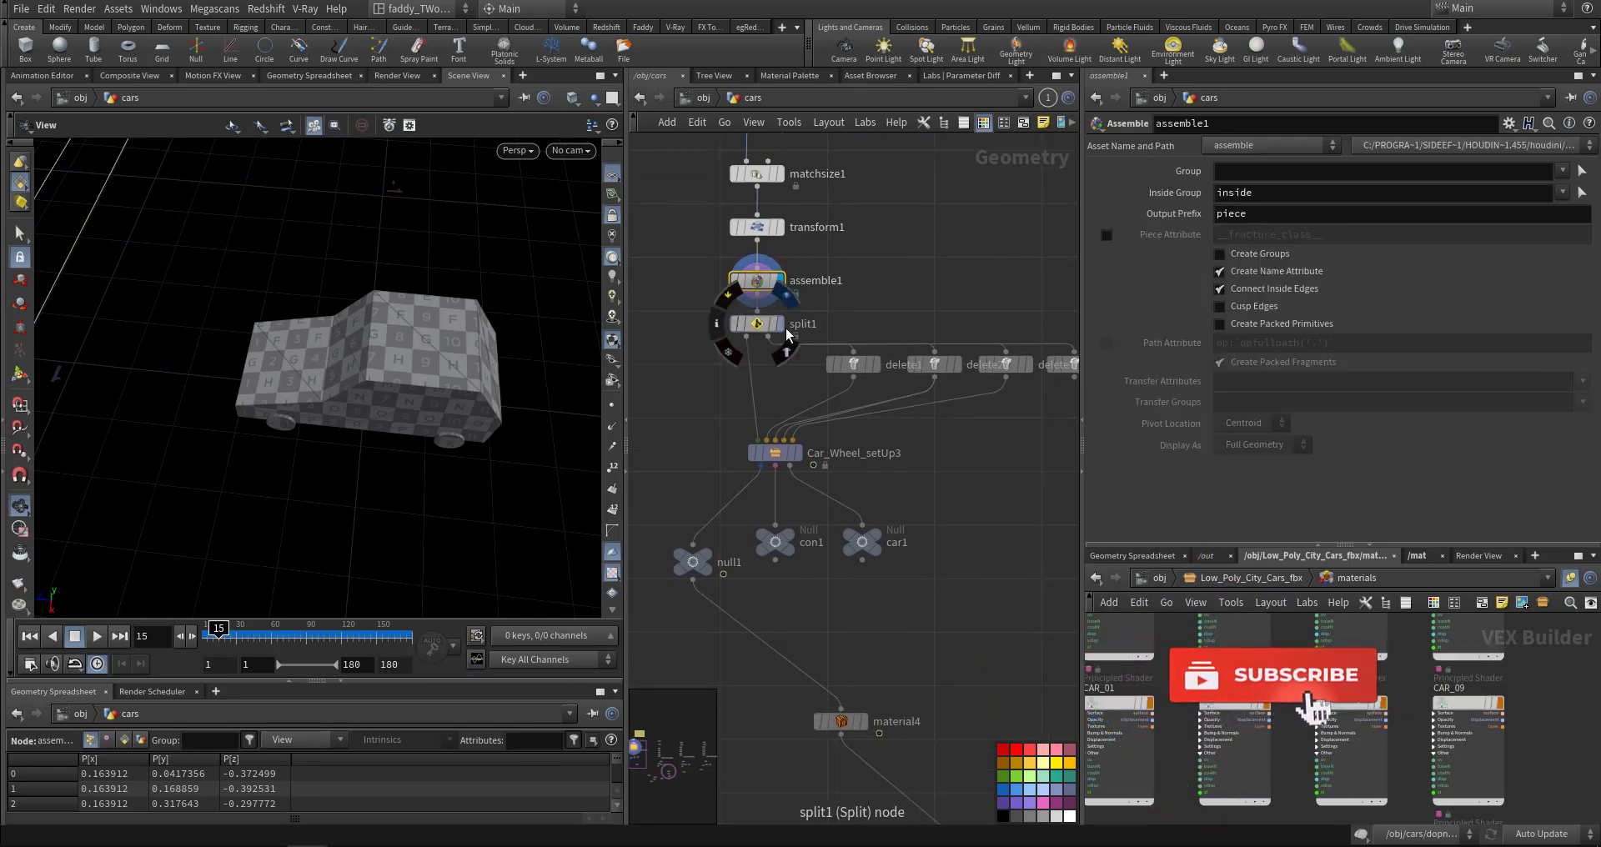
pyautogui.click(781, 324)
pyautogui.click(763, 327)
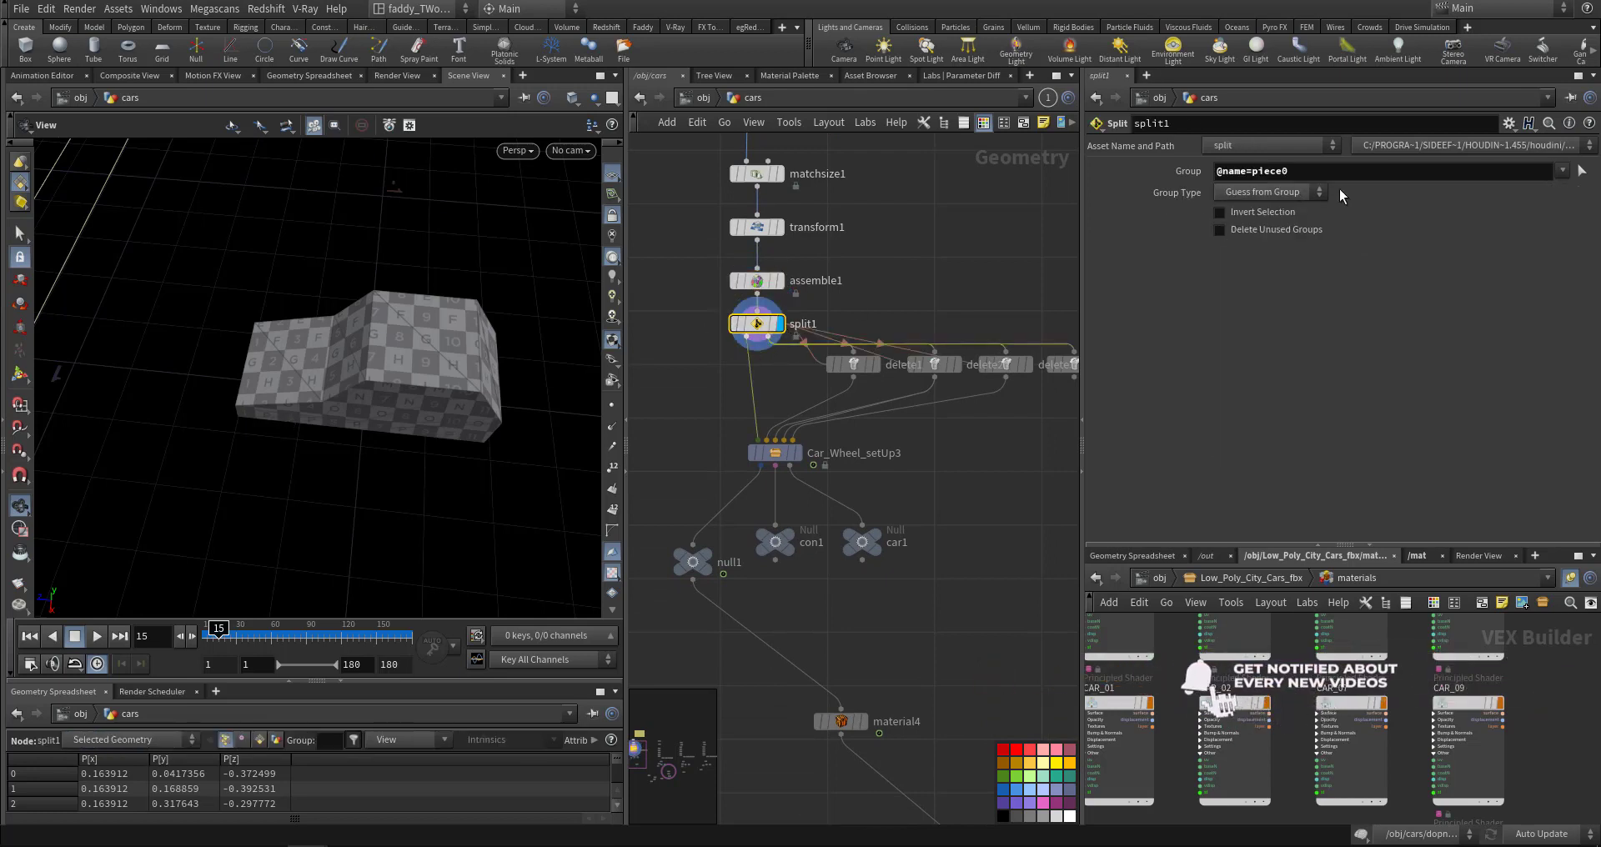
pyautogui.click(1563, 170)
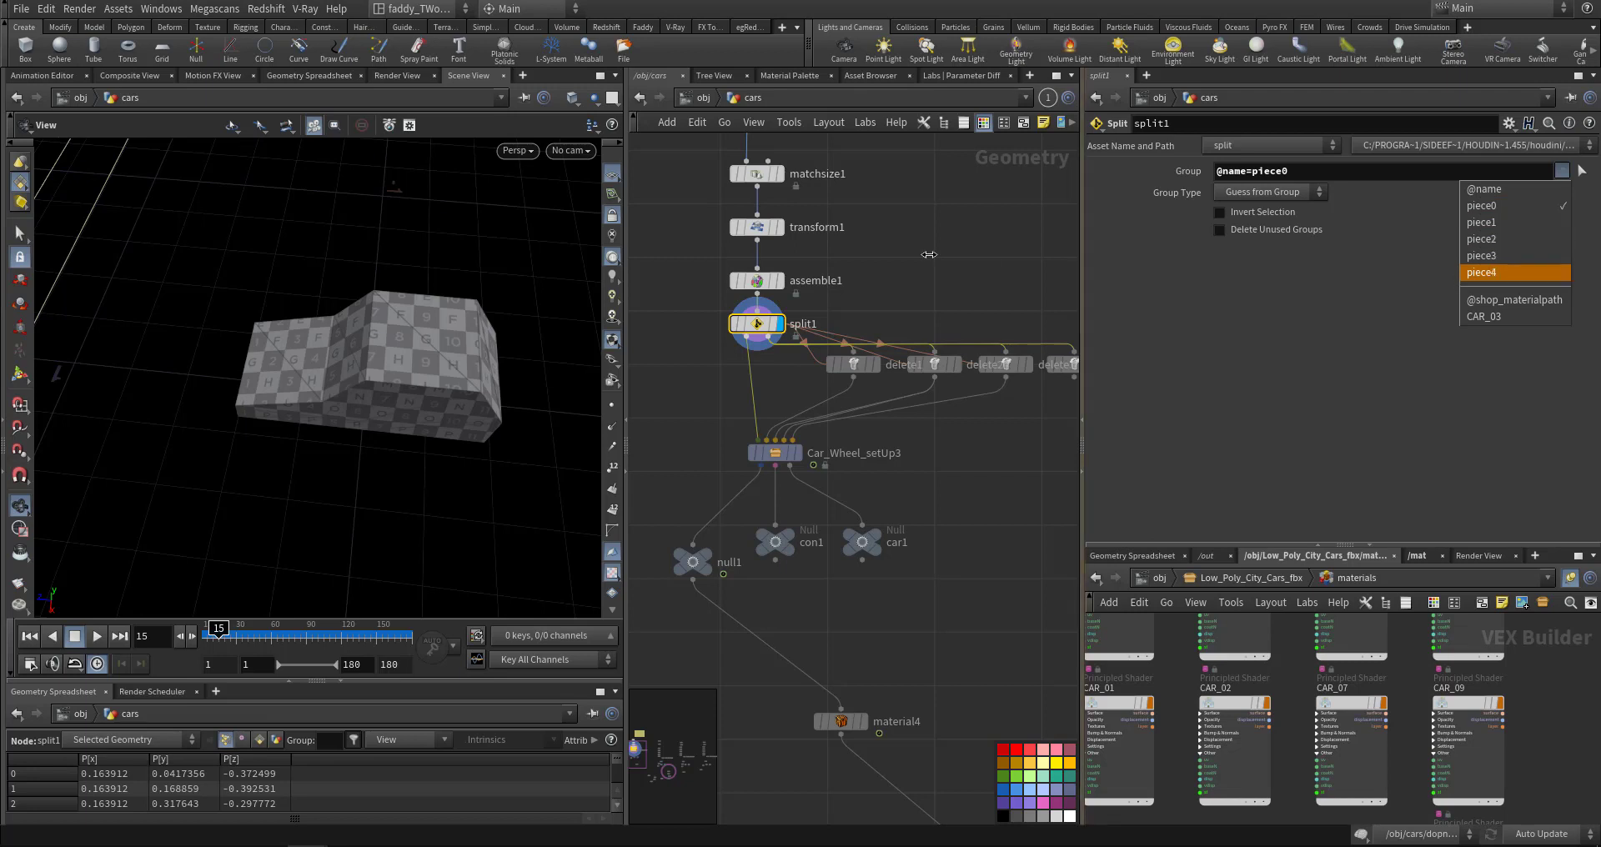
pyautogui.moveTo(924, 298); pyautogui.dragTo(855, 284, button='middle')
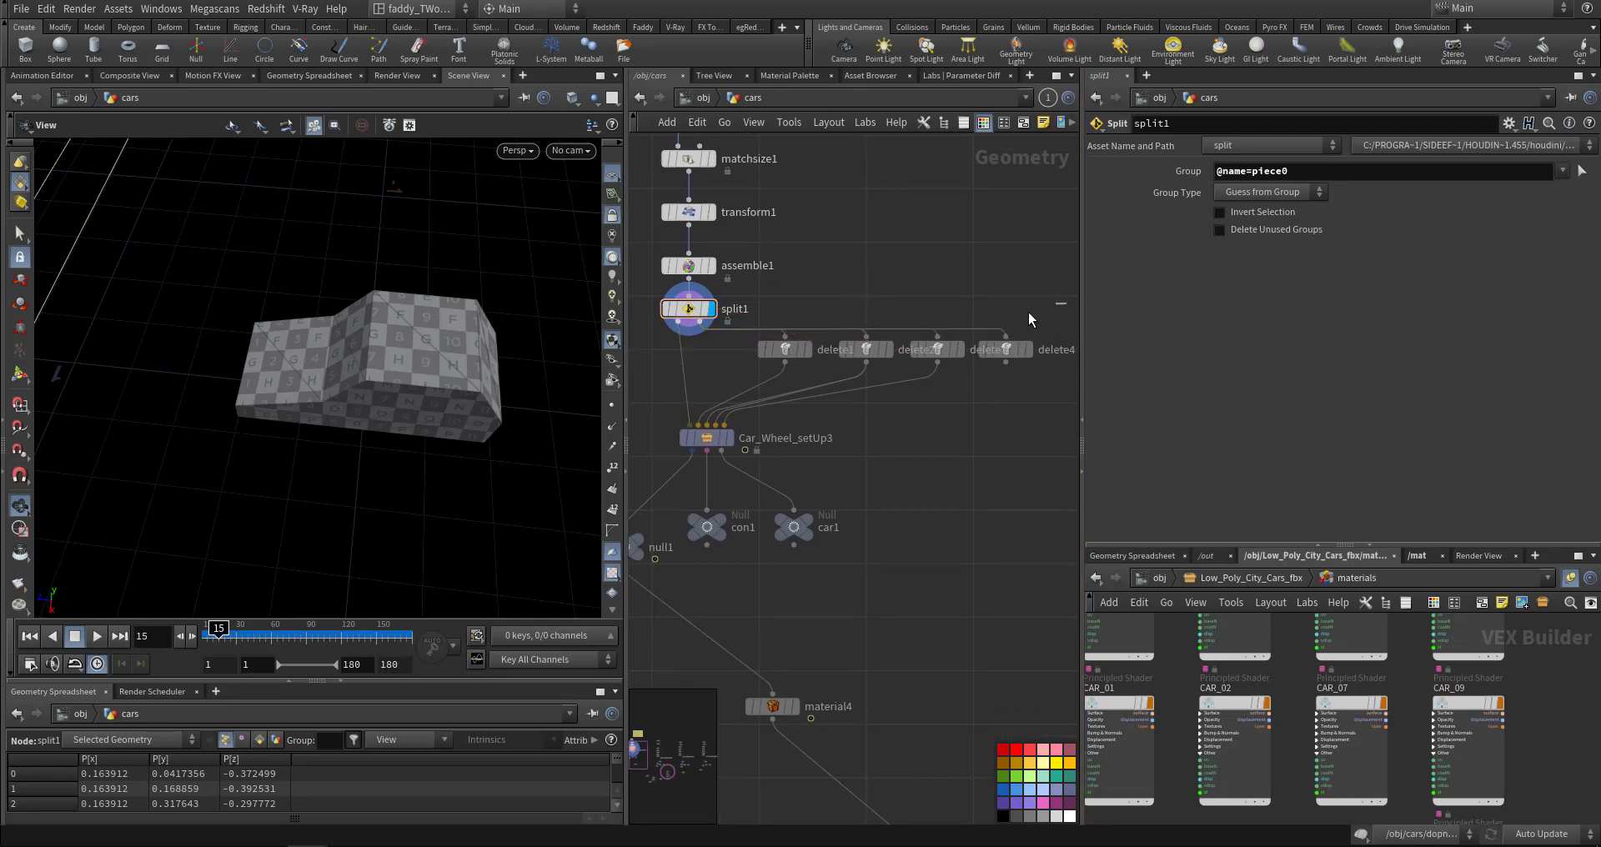
pyautogui.scroll(2, 892, 367)
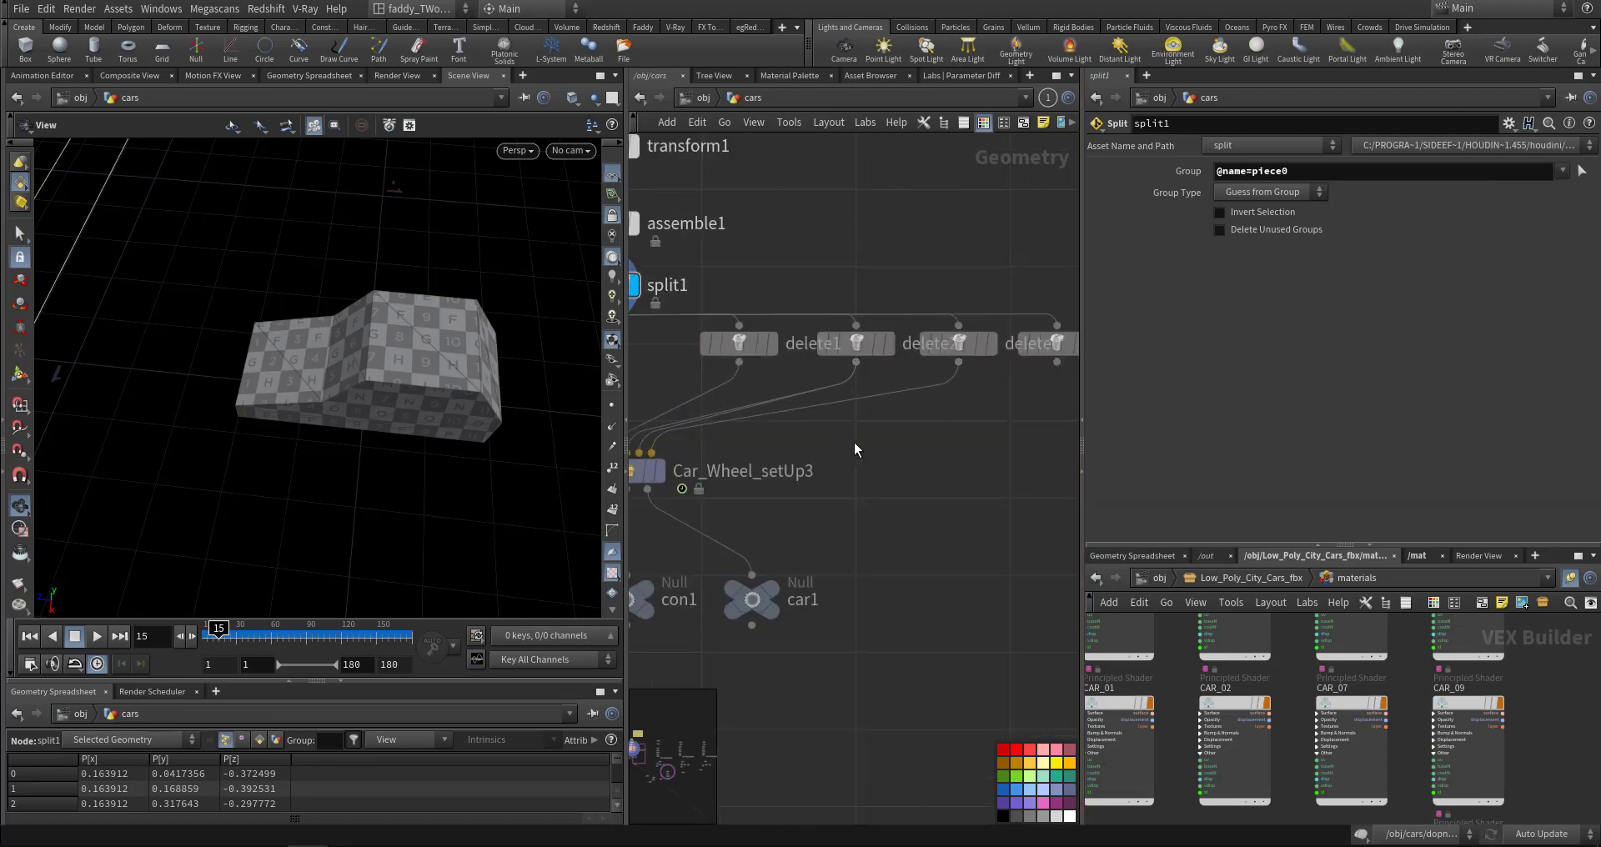
pyautogui.moveTo(738, 443); pyautogui.dragTo(799, 445, button='middle')
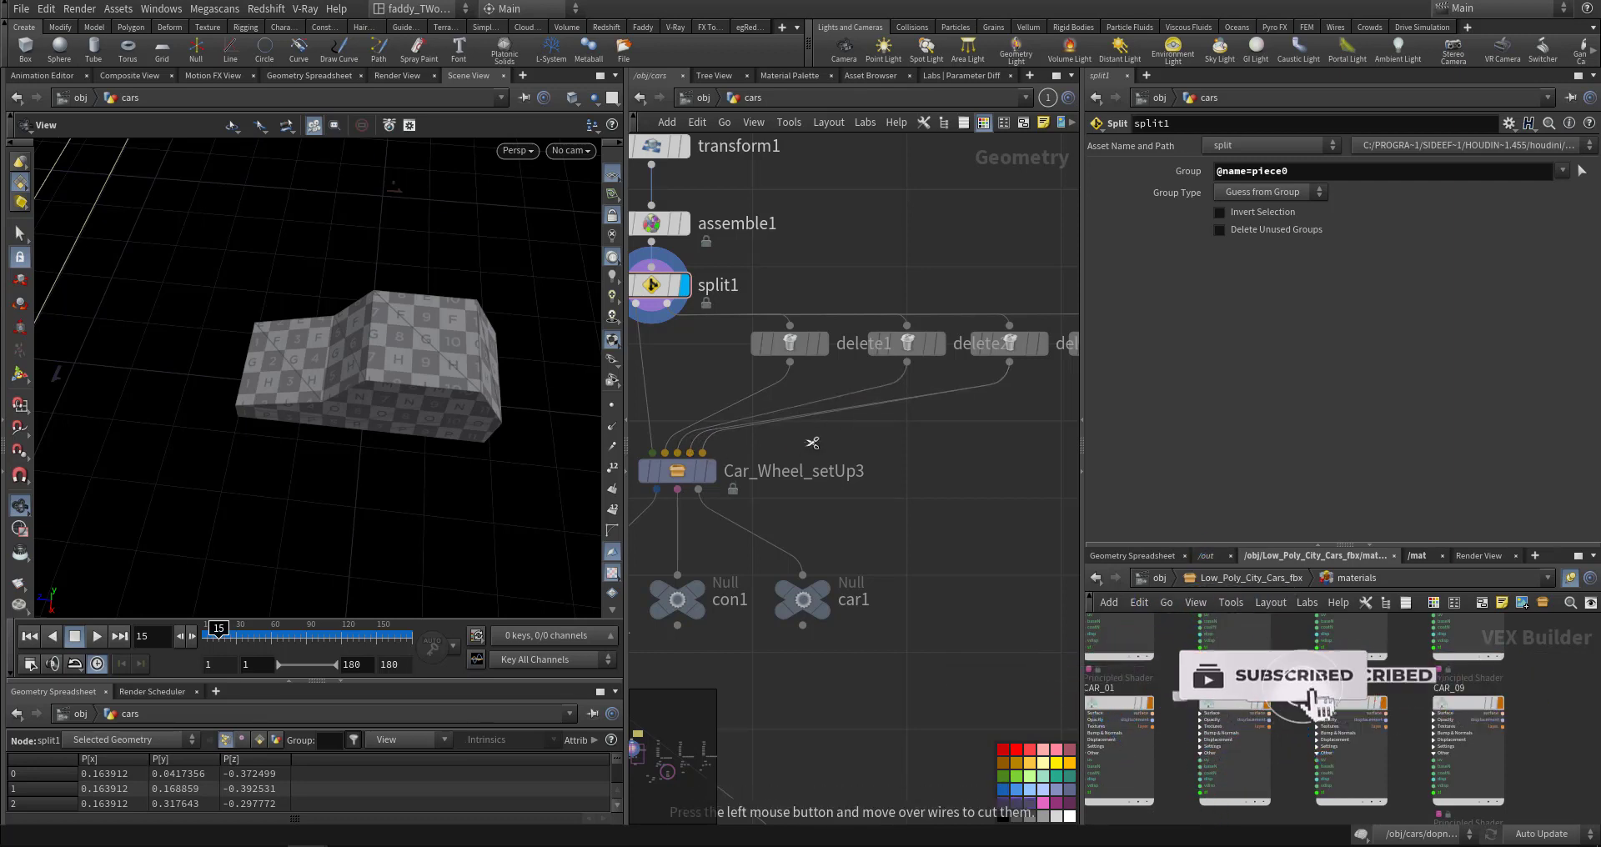
# - Wire the remaining delete nodes into Car_Wheel_setUp3's fourth and fifth inputs
pyautogui.moveTo(758, 373); pyautogui.dragTo(852, 351, button='middle')
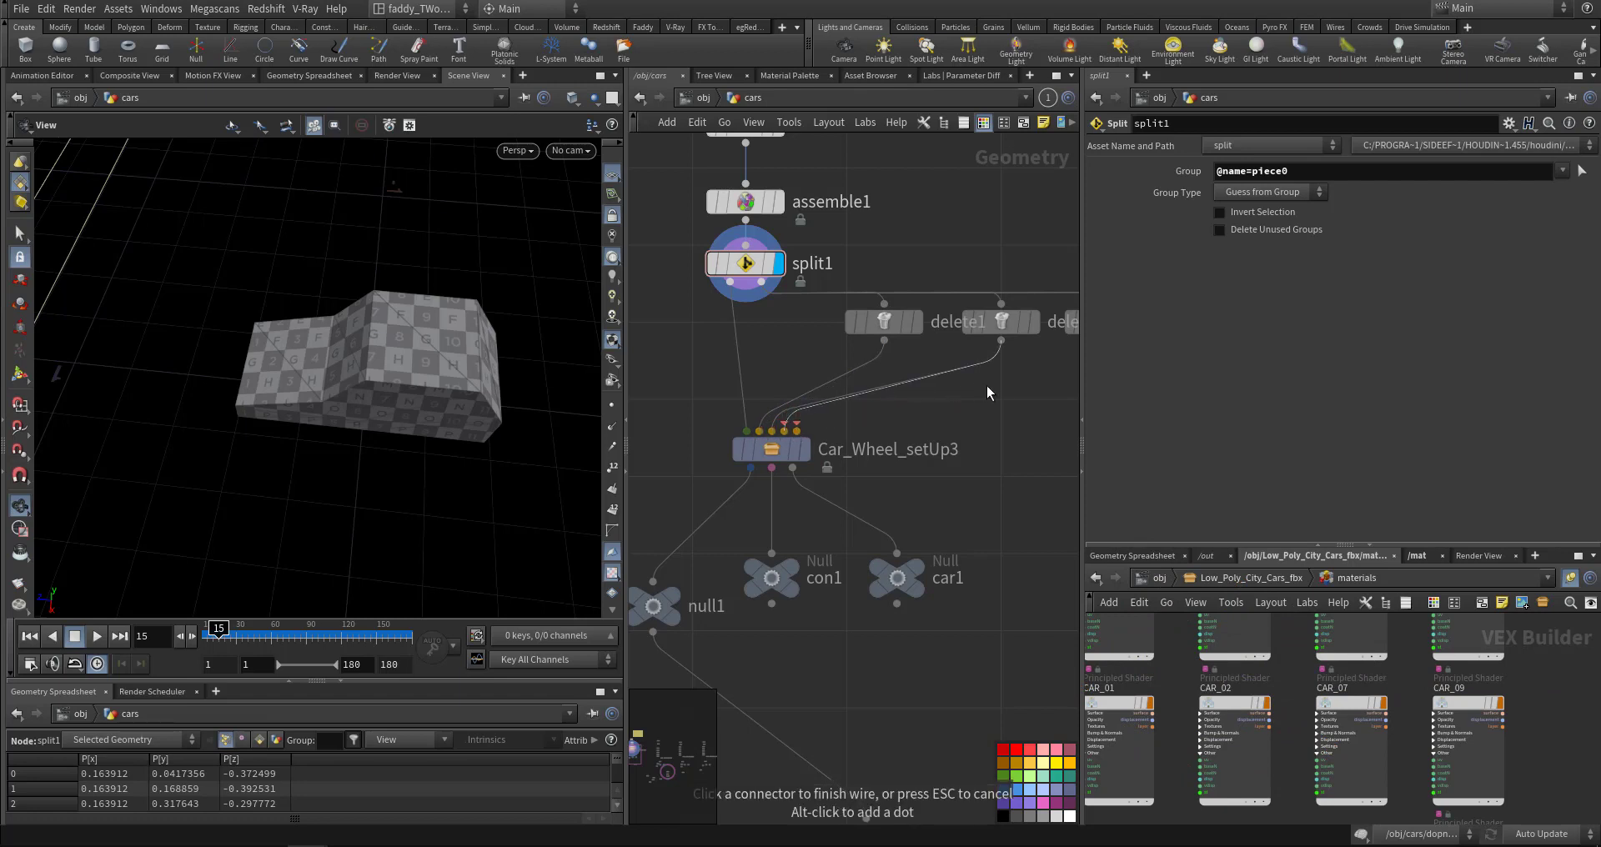
pyautogui.moveTo(987, 385); pyautogui.dragTo(887, 403, button='middle')
pyautogui.click(733, 441)
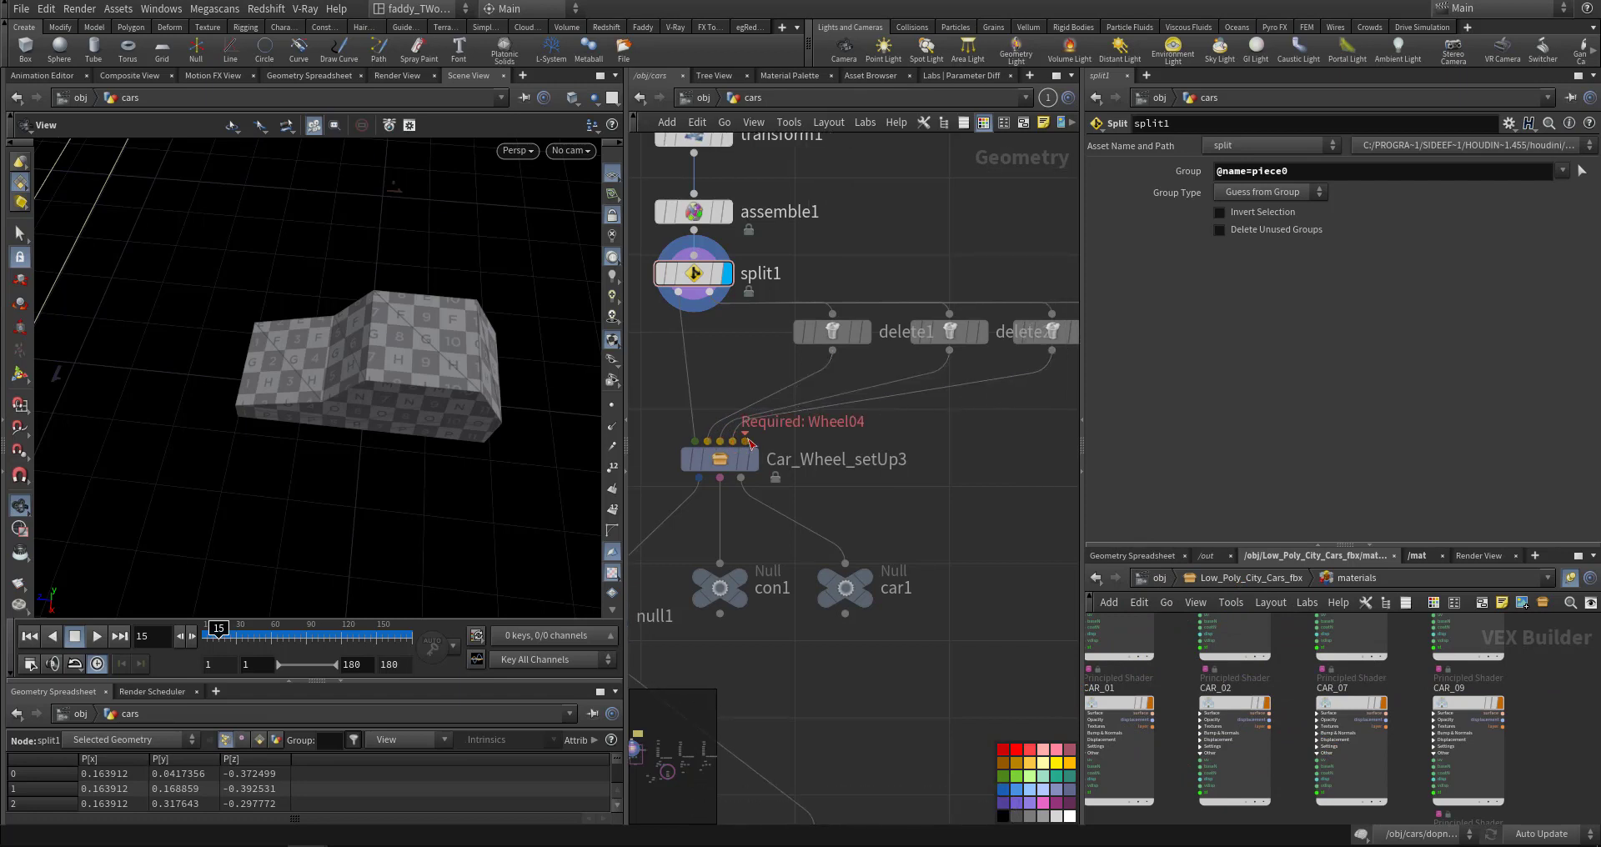
pyautogui.click(746, 441)
pyautogui.moveTo(1076, 374); pyautogui.dragTo(816, 389, button='middle')
pyautogui.moveTo(796, 498); pyautogui.dragTo(820, 432, button='middle')
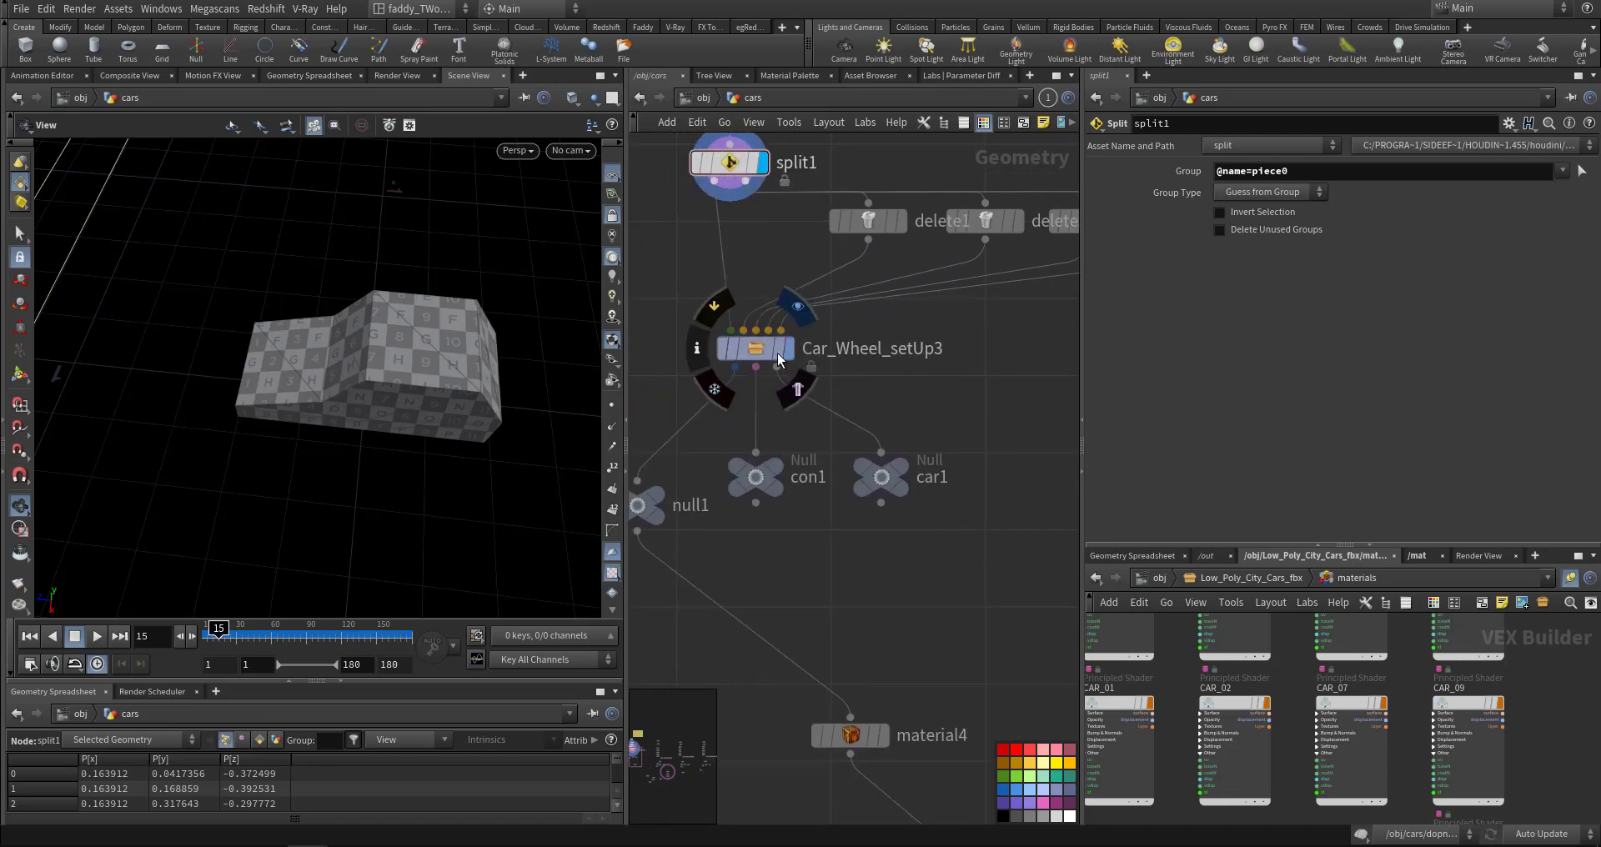
# - Display Car_Wheel_setUp3's result, then null1's complete car with body and four wheels
pyautogui.click(780, 359)
pyautogui.moveTo(645, 434); pyautogui.dragTo(715, 374, button='middle')
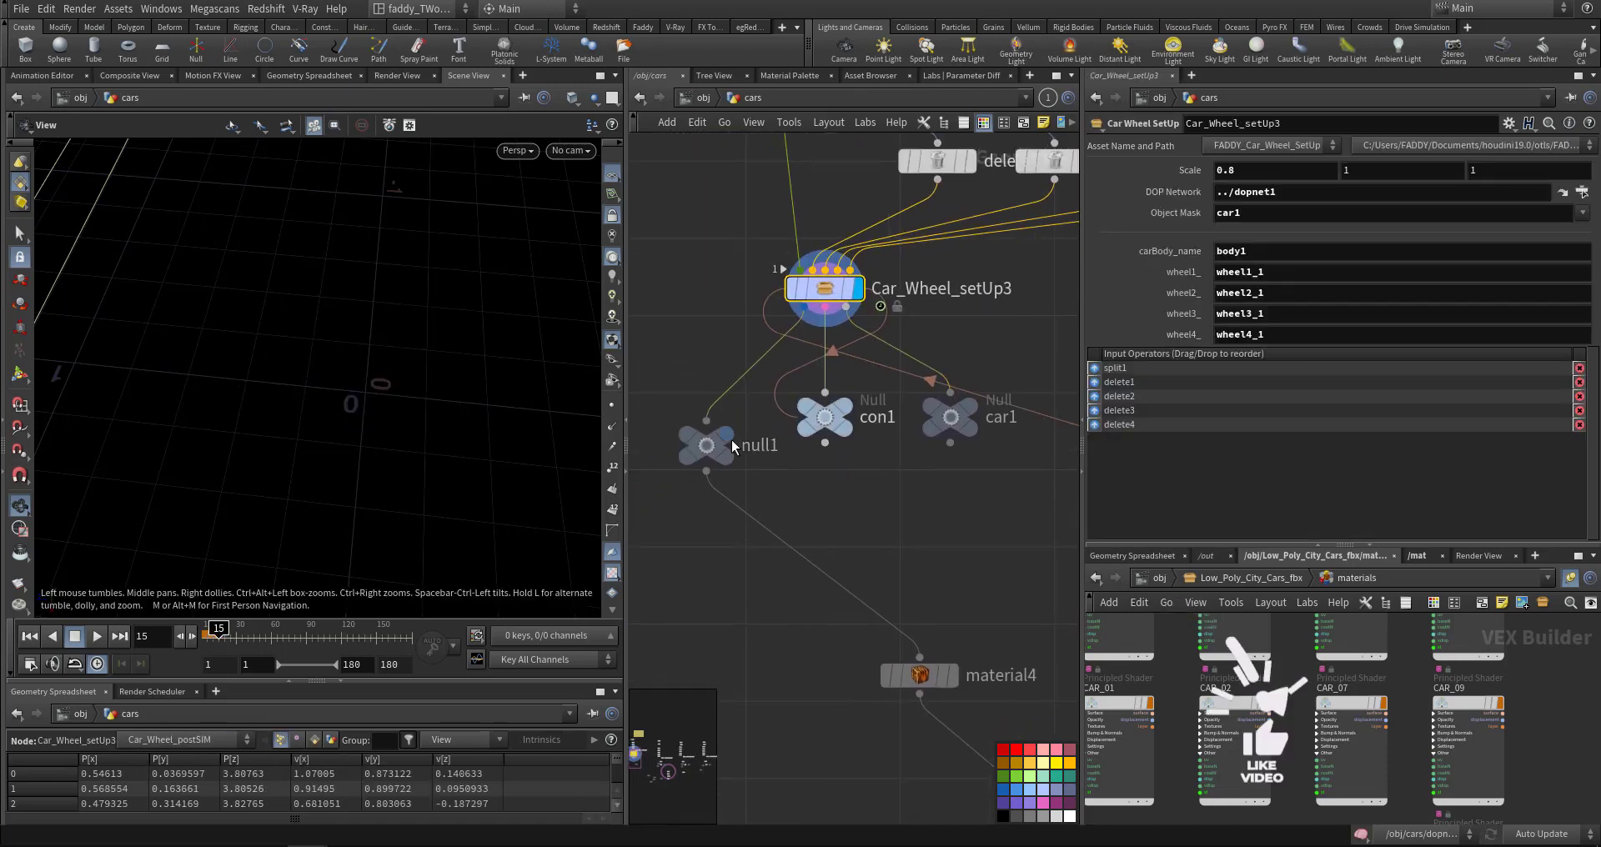
pyautogui.click(701, 449)
pyautogui.scroll(-3, 813, 460)
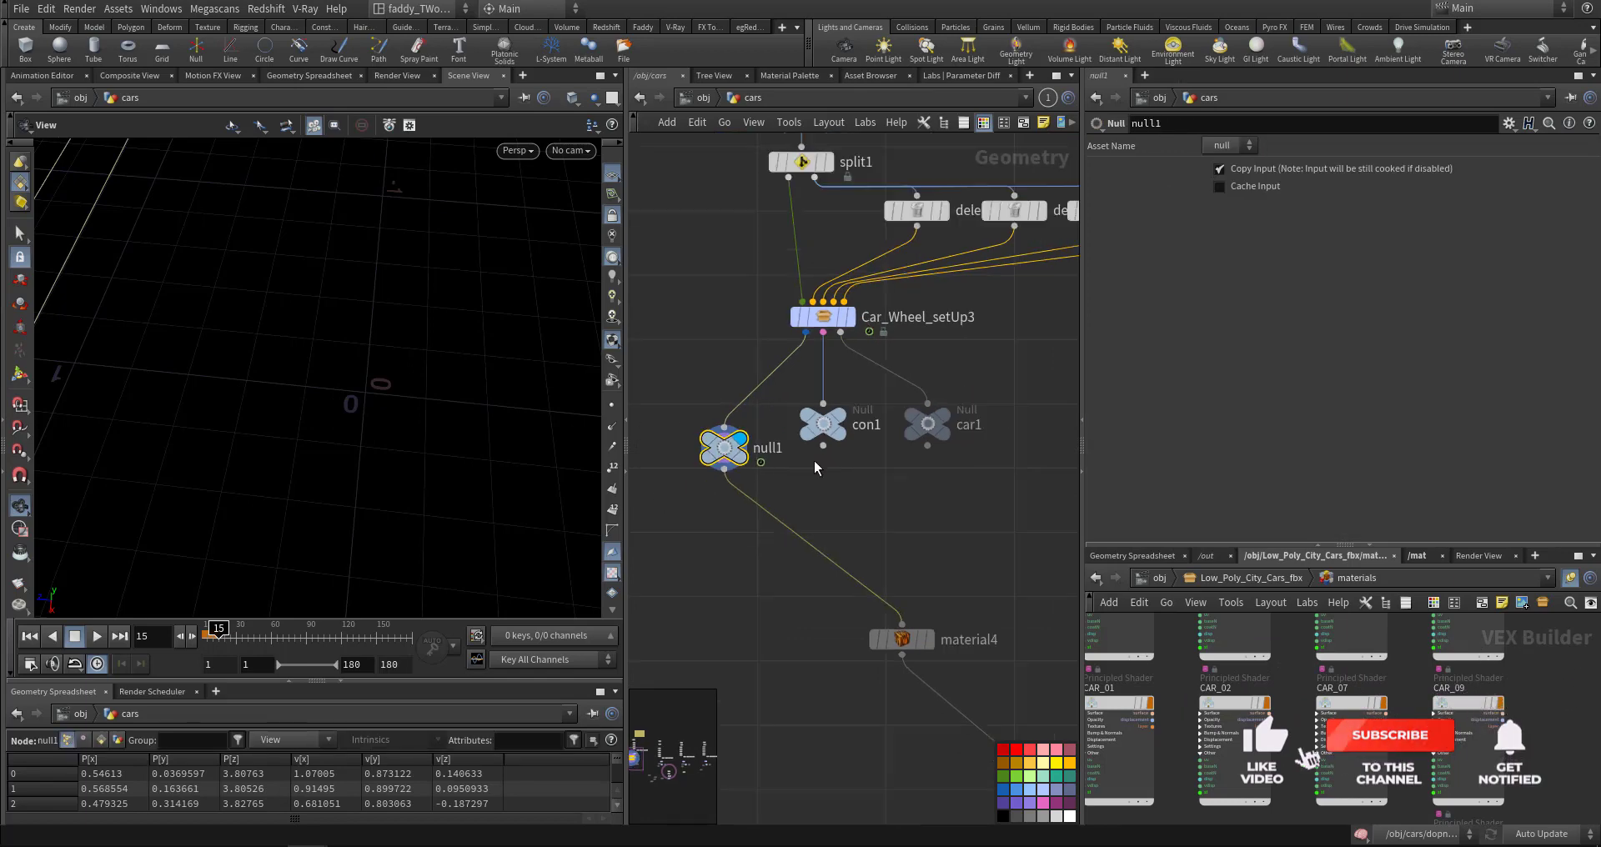
# - Frame the full car, then display split1 to show the body piece alone
pyautogui.press('g')
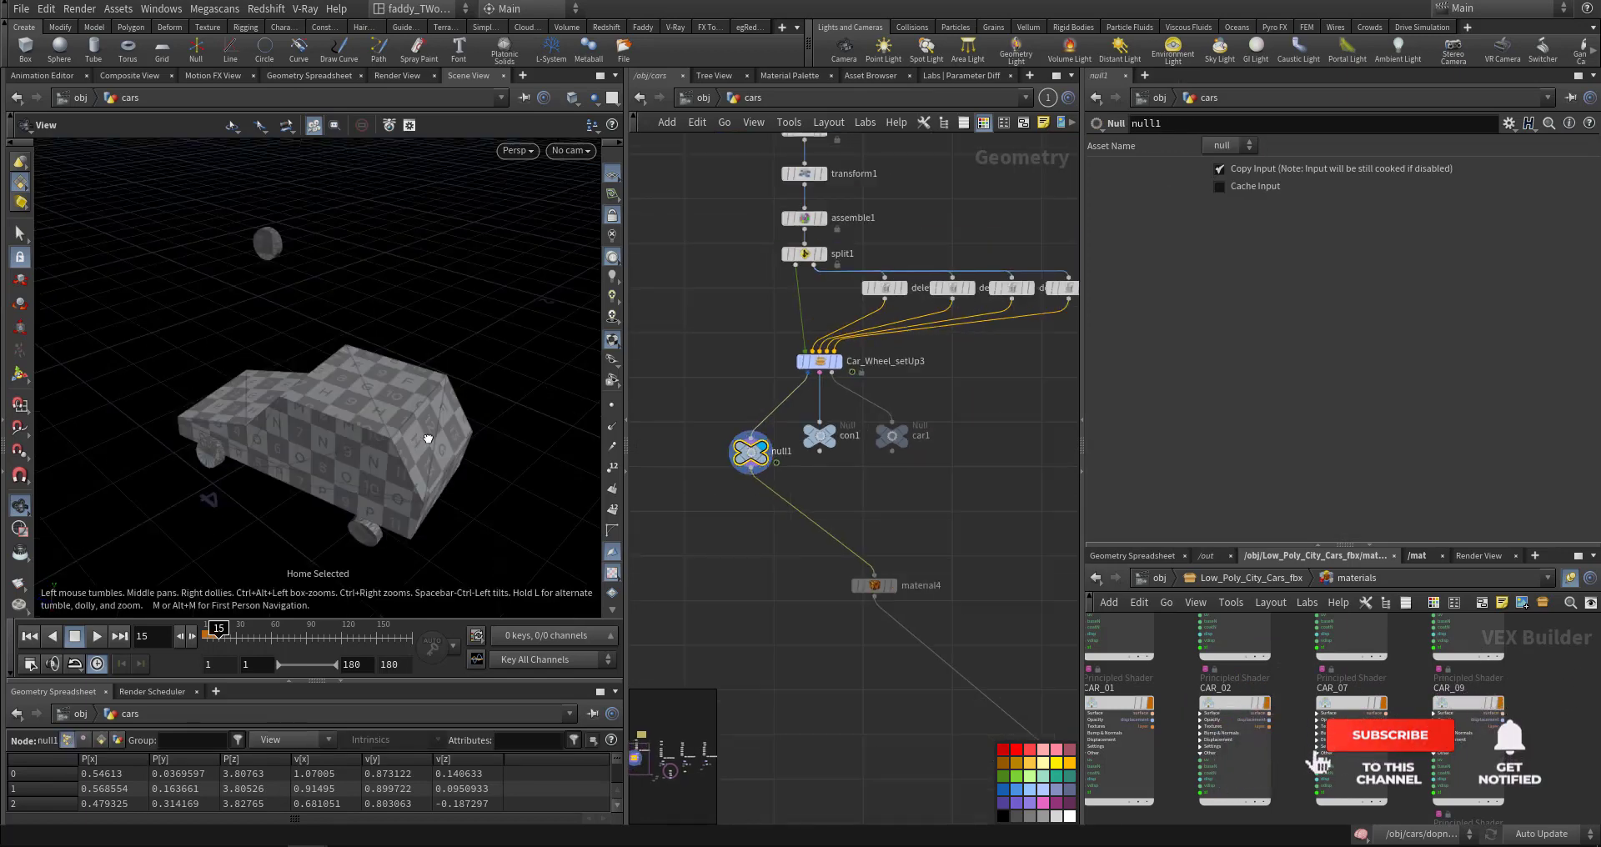
pyautogui.moveTo(428, 438)
pyautogui.mouseDown()
pyautogui.moveTo(583, 422)
pyautogui.moveTo(436, 407)
pyautogui.moveTo(268, 433)
pyautogui.moveTo(295, 381)
pyautogui.moveTo(326, 392)
pyautogui.mouseUp()
pyautogui.scroll(2, 927, 467)
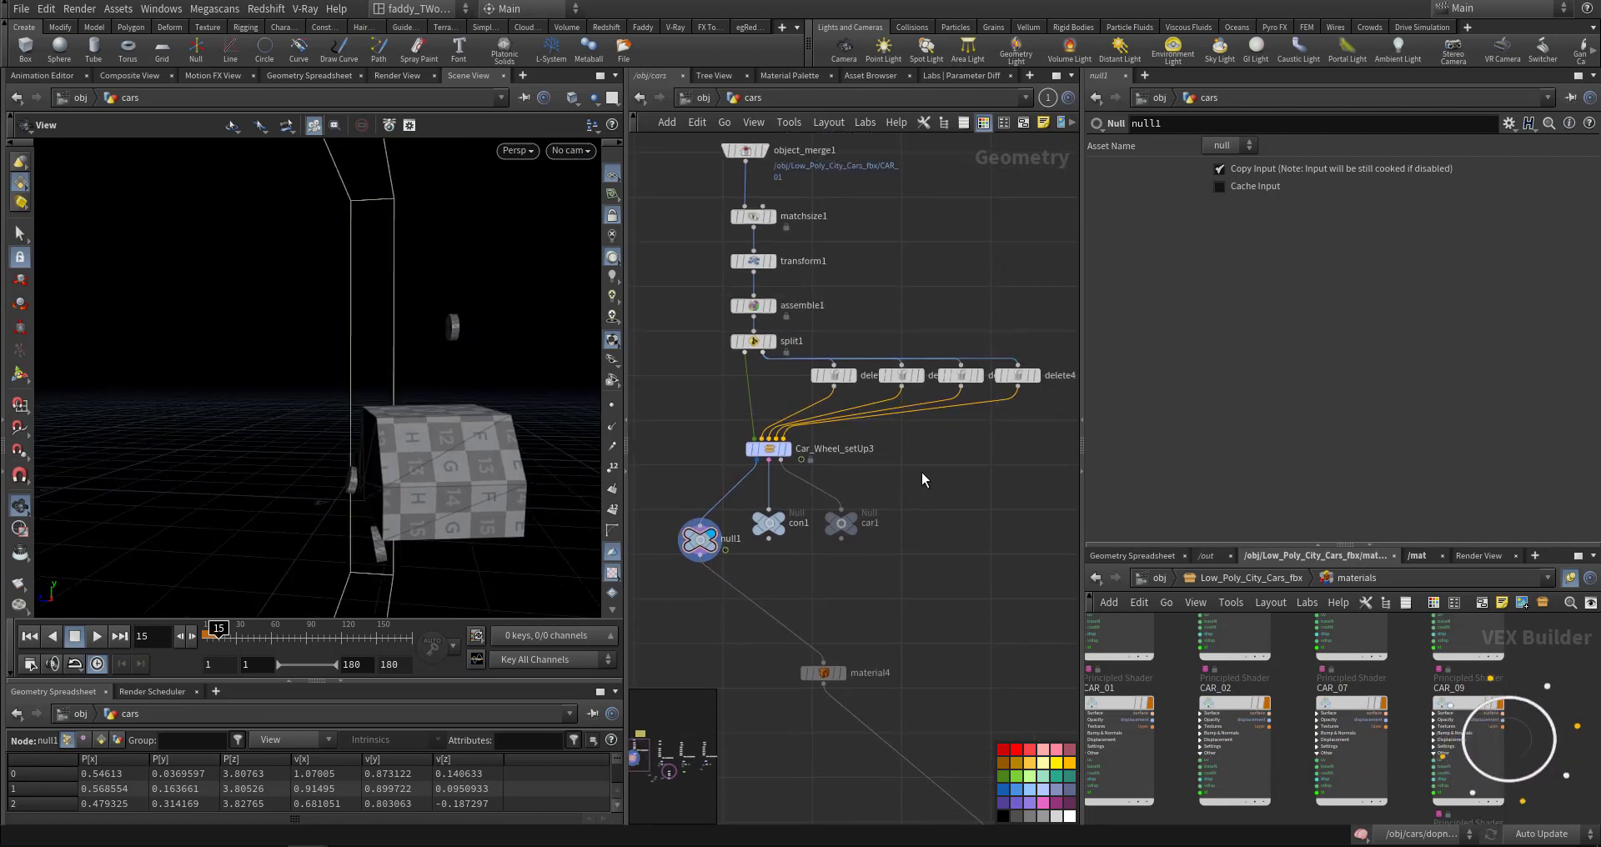
pyautogui.scroll(2, 856, 454)
pyautogui.scroll(2, 882, 448)
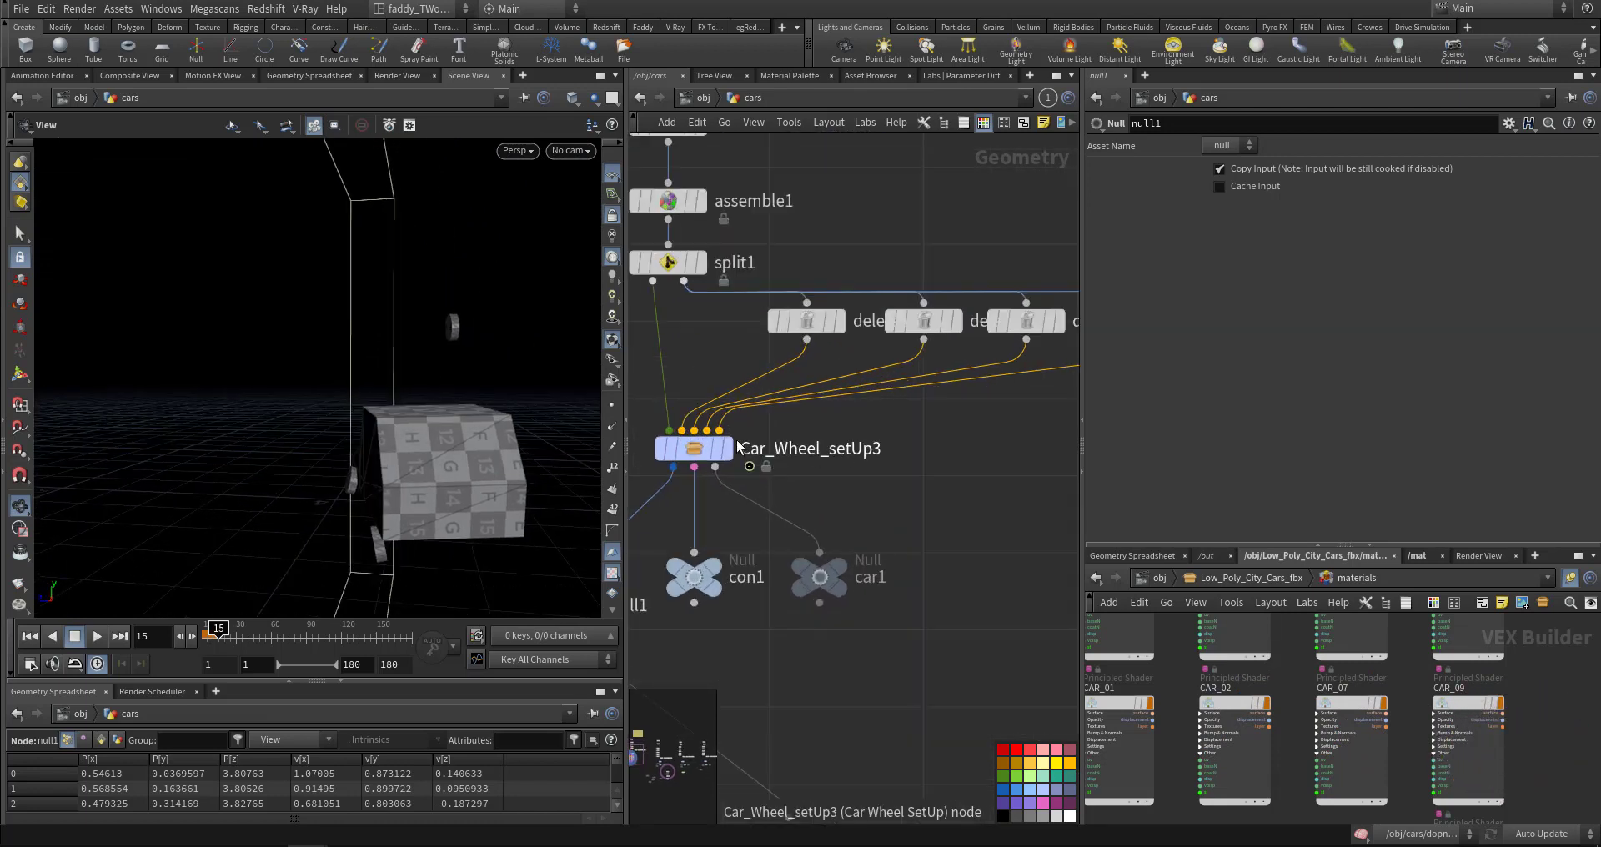
pyautogui.click(700, 263)
# - Check the body and delete1's wheel piece, then review Car_Wheel_setUp3: Scale 0.8, ../dopnet1, mask car1
pyautogui.press('g')
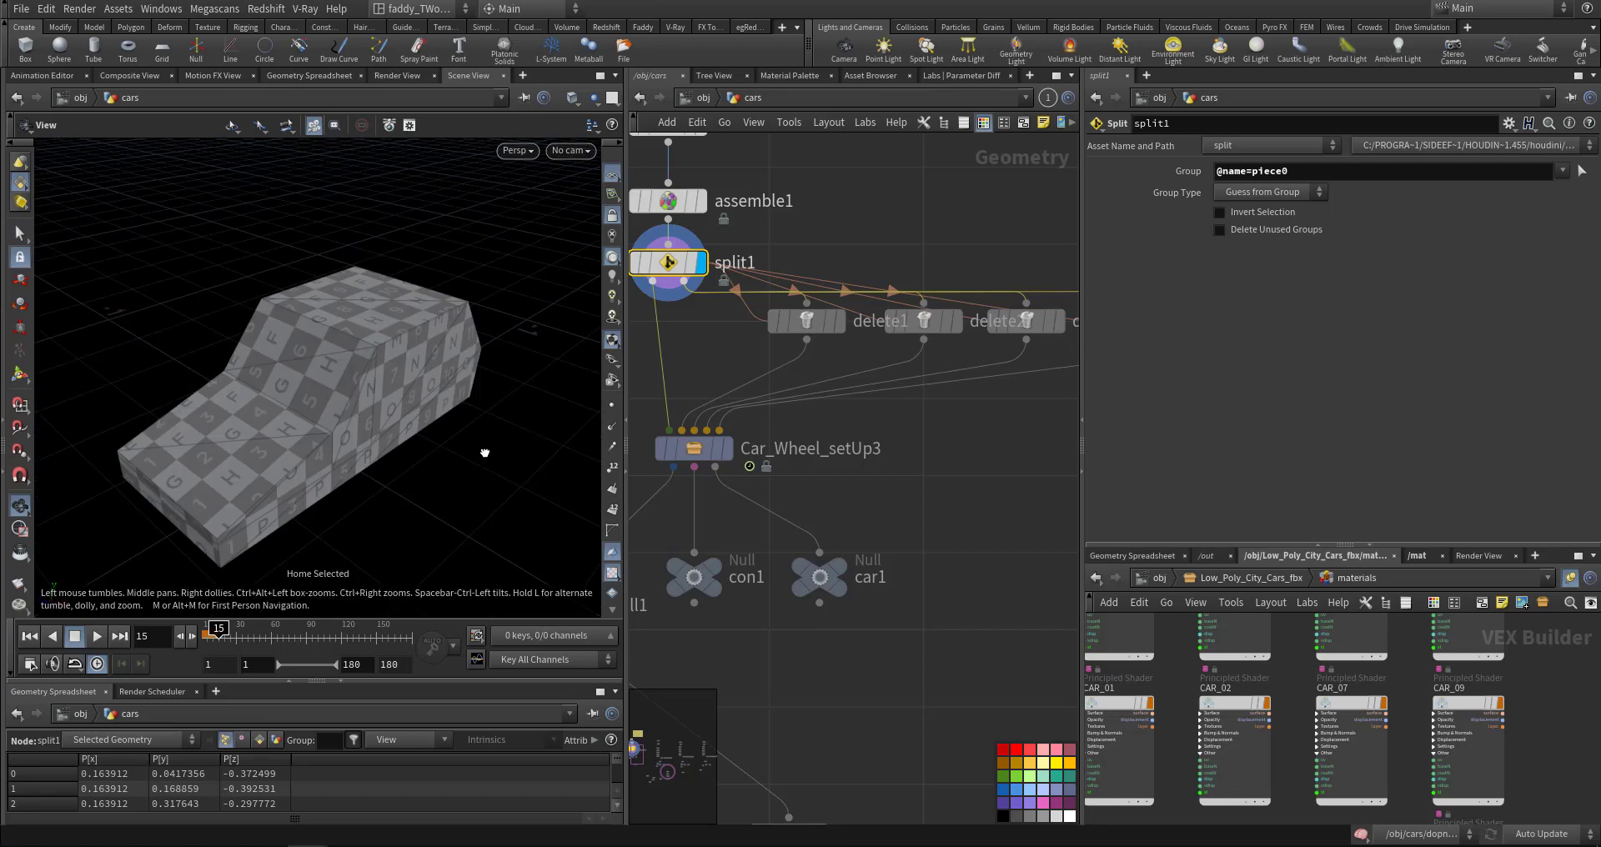
pyautogui.moveTo(482, 454)
pyautogui.mouseDown()
pyautogui.moveTo(361, 414)
pyautogui.moveTo(381, 431)
pyautogui.mouseUp()
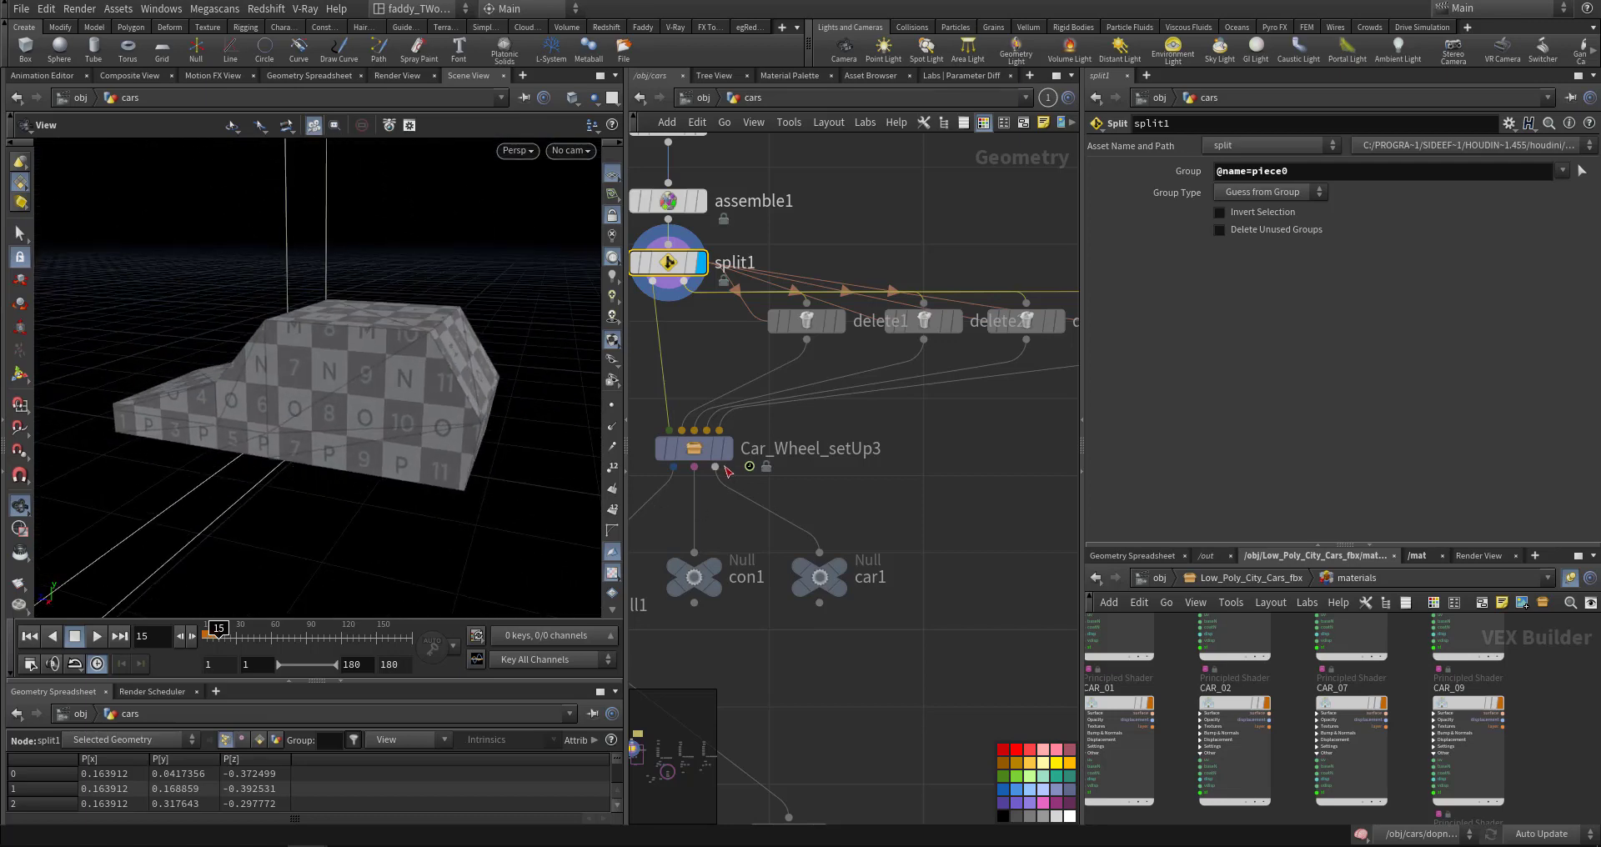
pyautogui.click(725, 494)
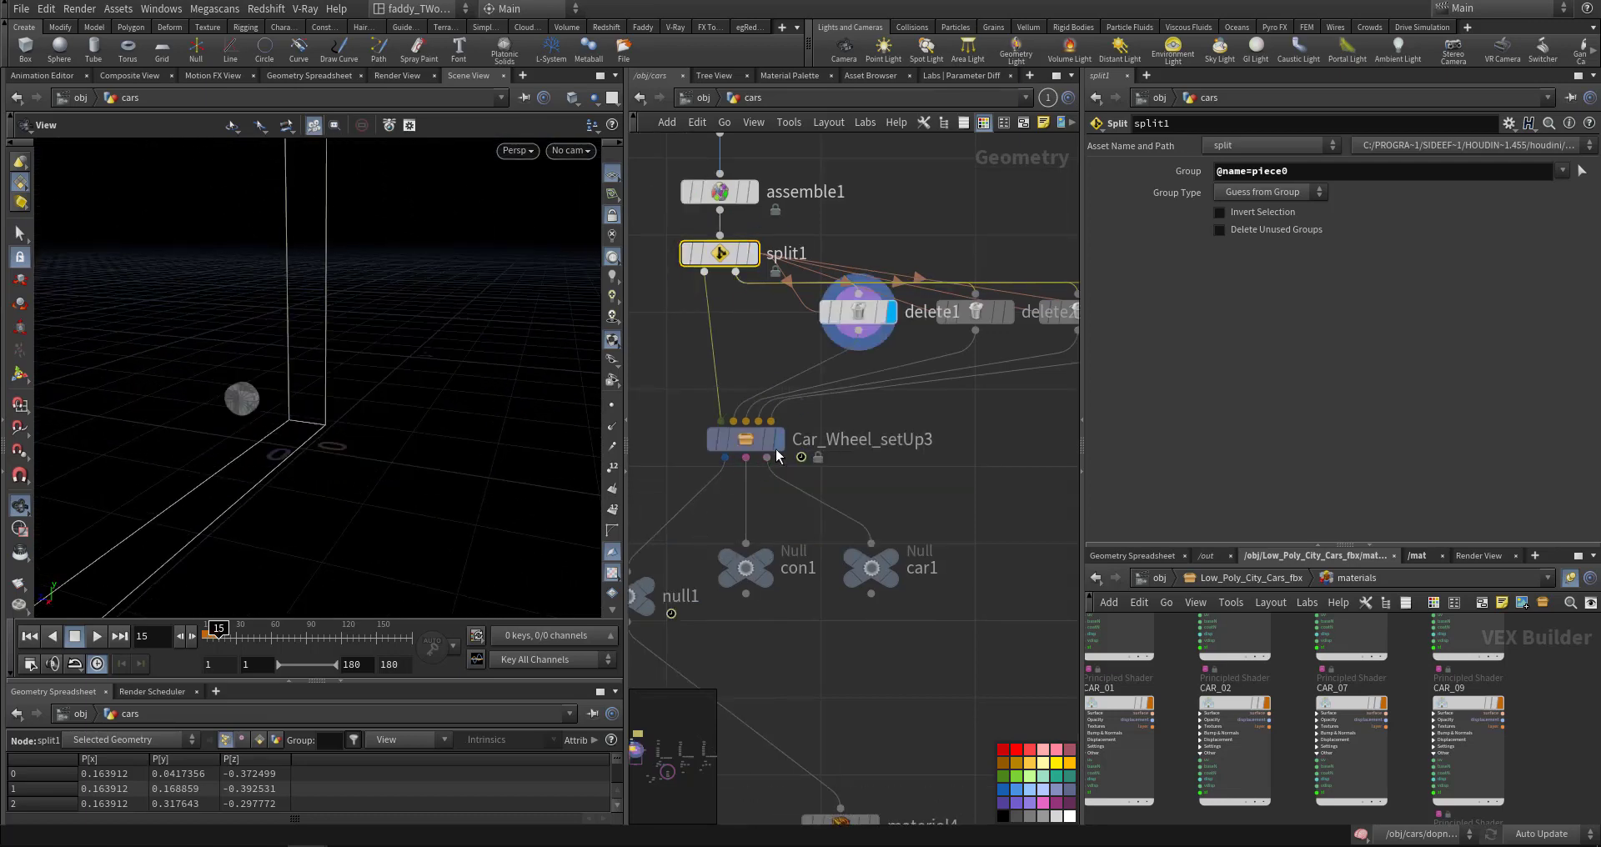
pyautogui.click(748, 448)
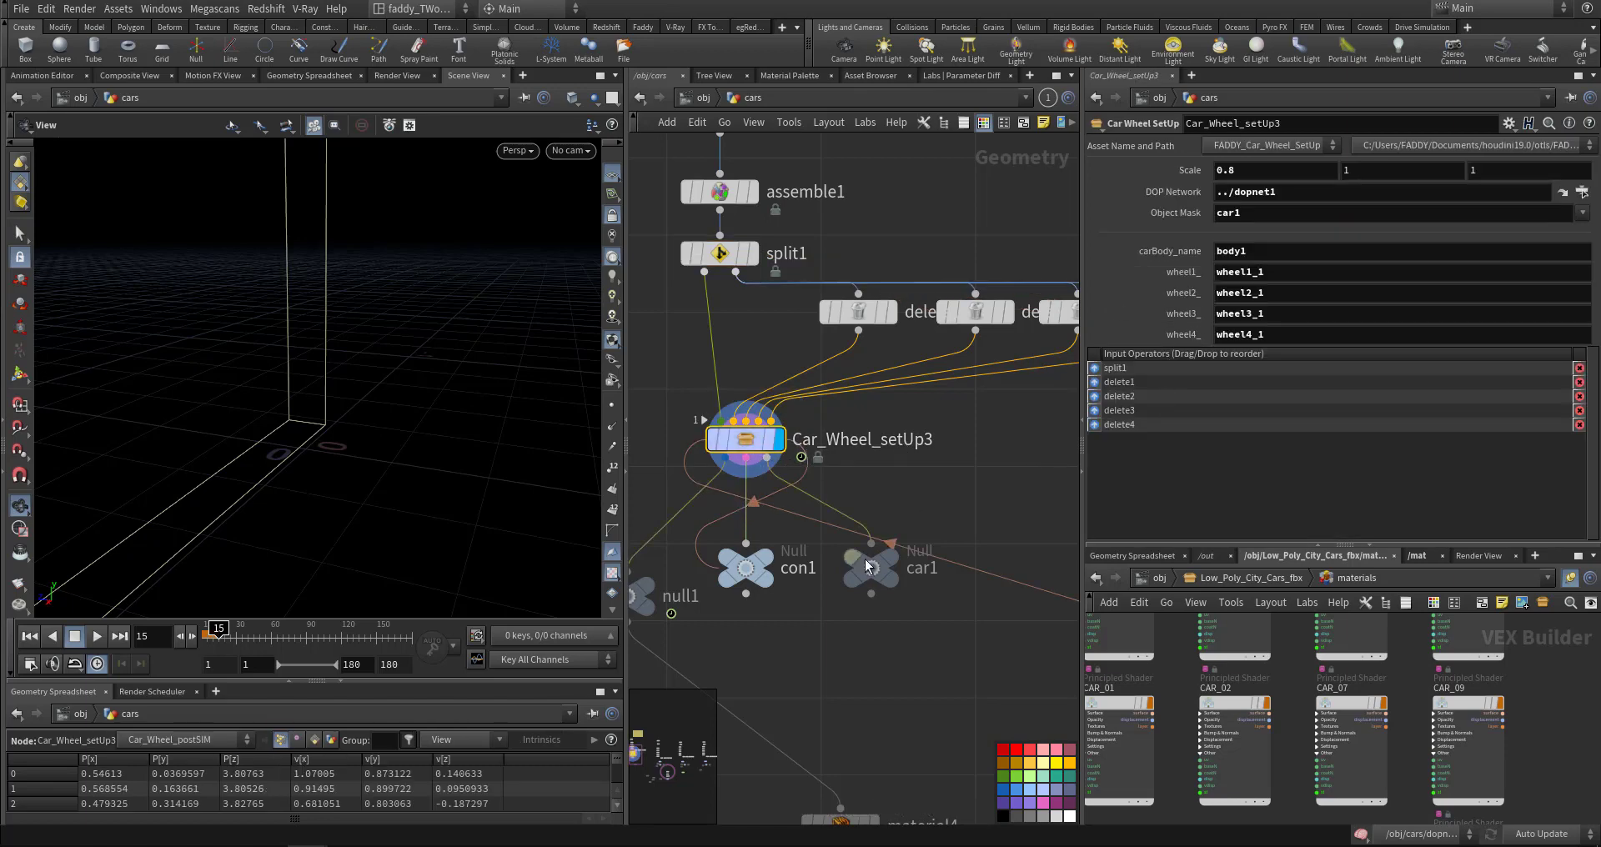
# - Preview car1's body with wheels and con1's wheel constraint points, reset to frame 1, then display null1
pyautogui.click(912, 526)
pyautogui.moveTo(401, 467)
pyautogui.mouseDown()
pyautogui.moveTo(315, 475)
pyautogui.moveTo(497, 463)
pyautogui.mouseUp()
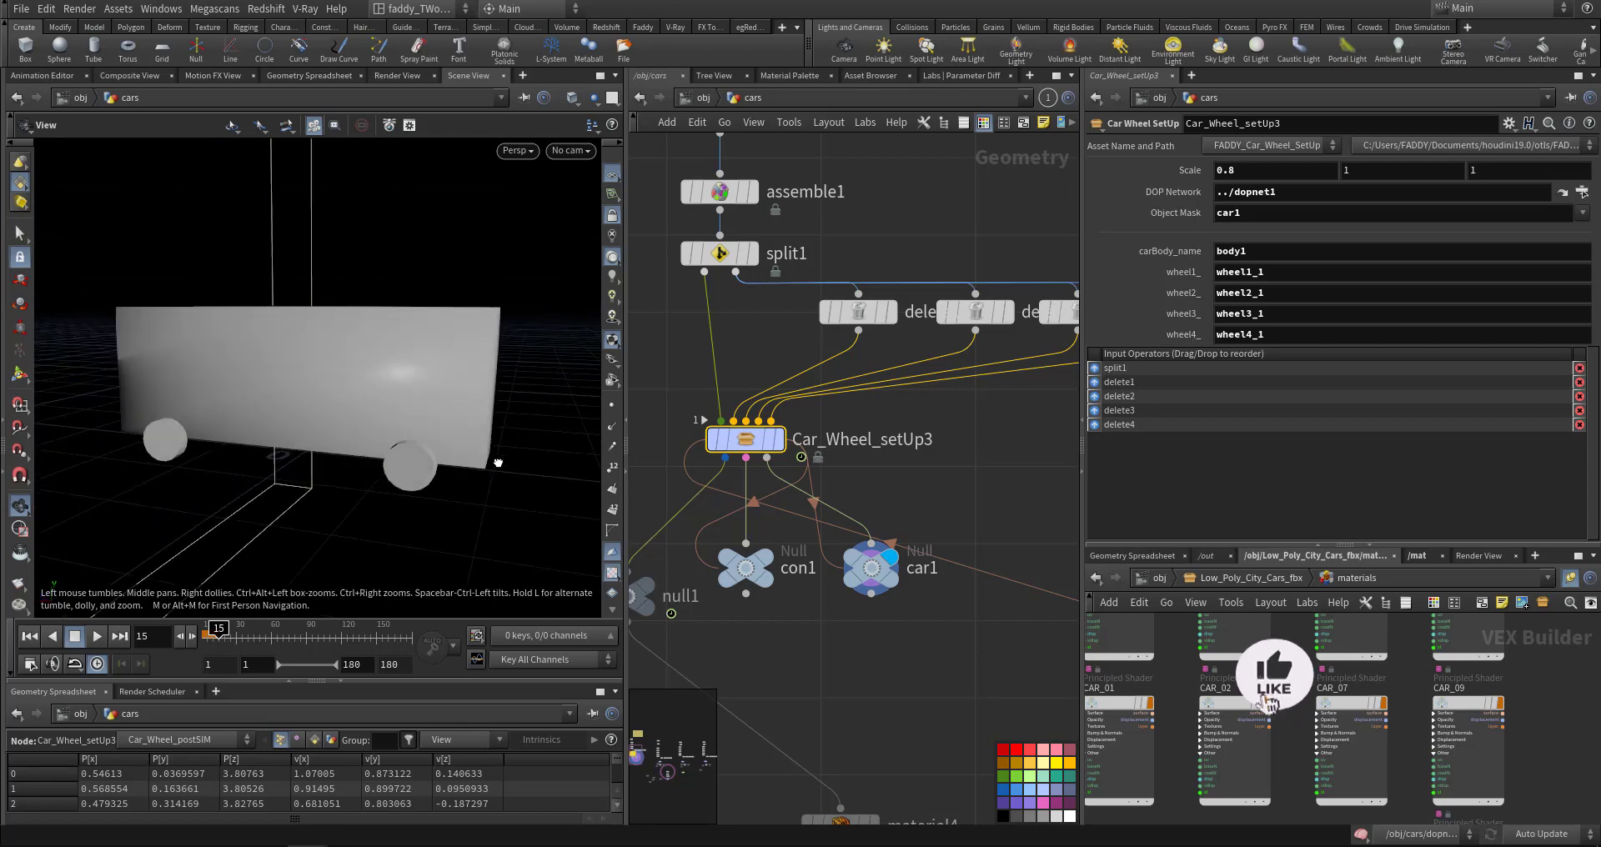
pyautogui.click(767, 563)
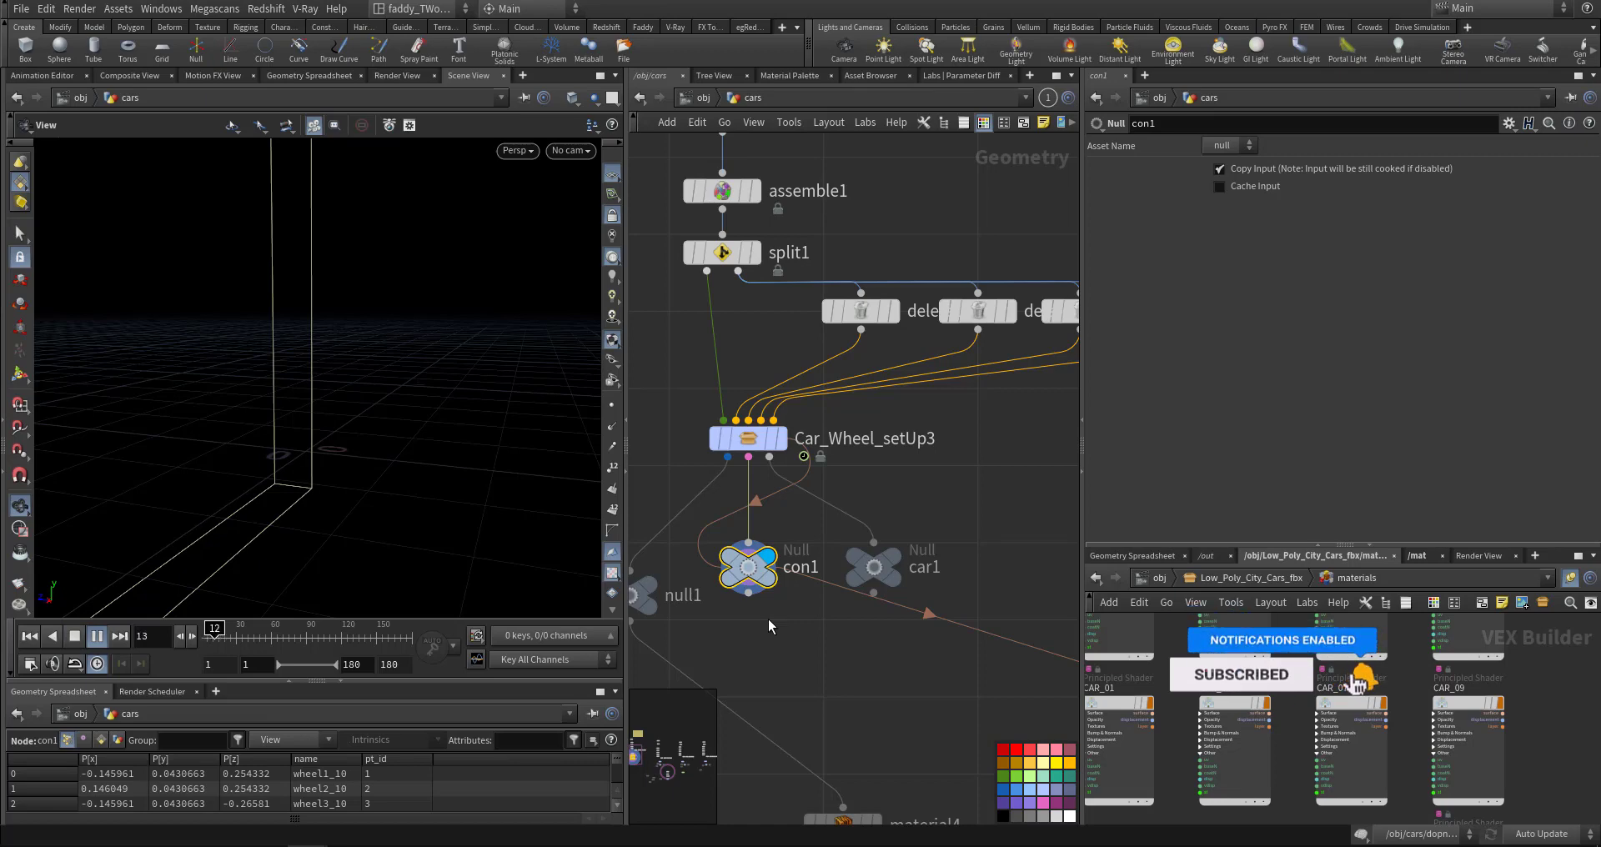
pyautogui.hotkey('ctrl', 'Up')
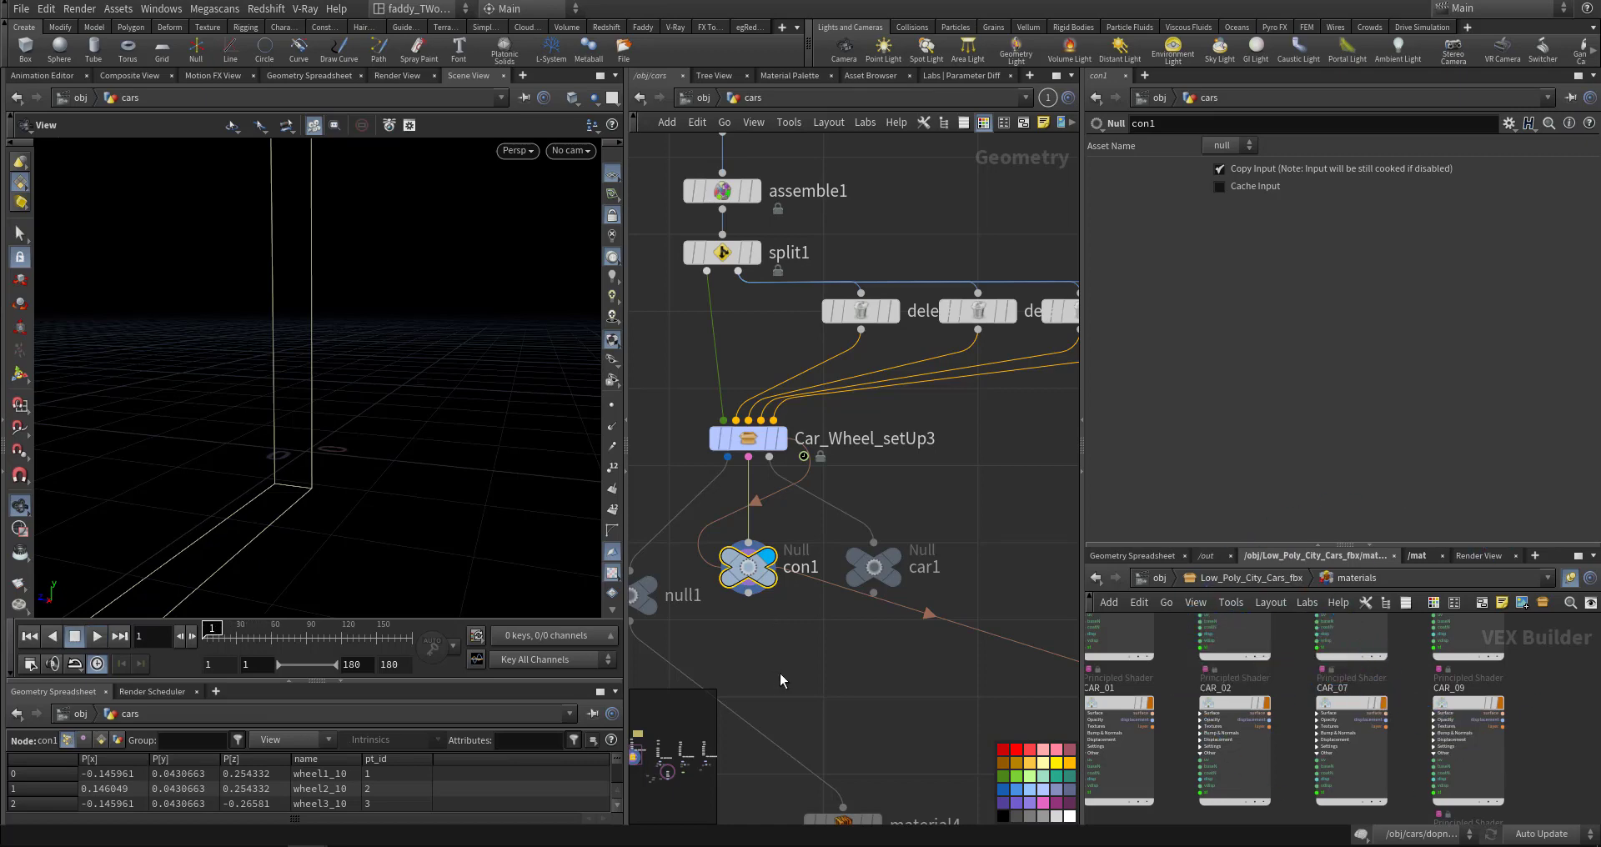
pyautogui.press('f')
pyautogui.click(768, 567)
pyautogui.moveTo(511, 529)
pyautogui.mouseDown()
pyautogui.moveTo(321, 528)
pyautogui.moveTo(434, 540)
pyautogui.moveTo(368, 538)
pyautogui.mouseUp()
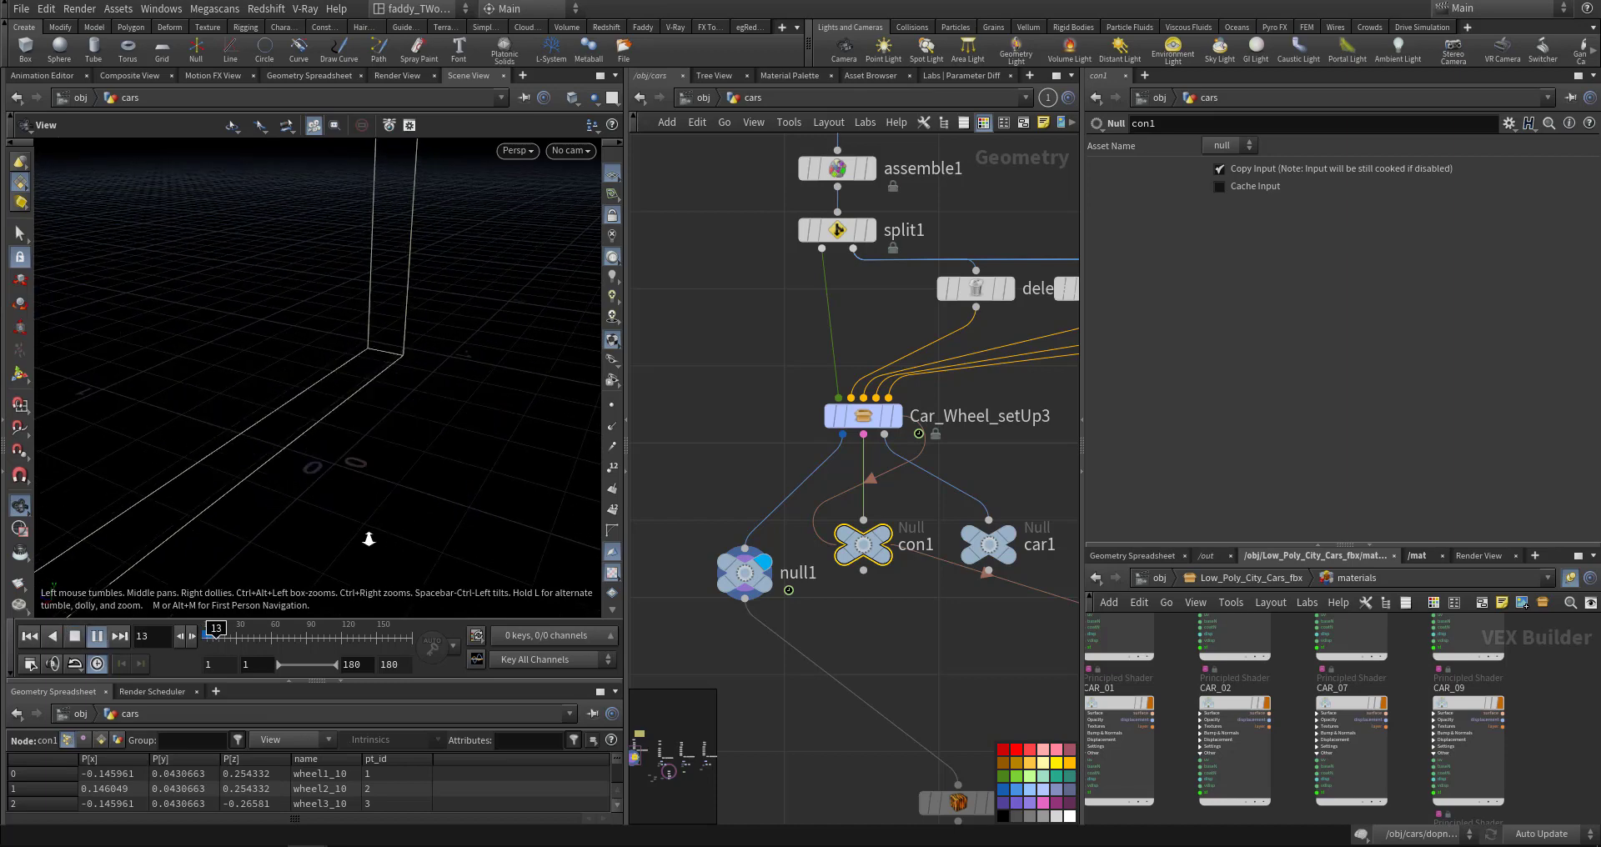
pyautogui.hotkey('ctrl', 'Up')
pyautogui.moveTo(269, 462)
pyautogui.mouseDown(button='right')
pyautogui.moveTo(347, 467)
pyautogui.moveTo(142, 479)
pyautogui.moveTo(425, 454)
pyautogui.moveTo(276, 418)
pyautogui.mouseUp(button='right')
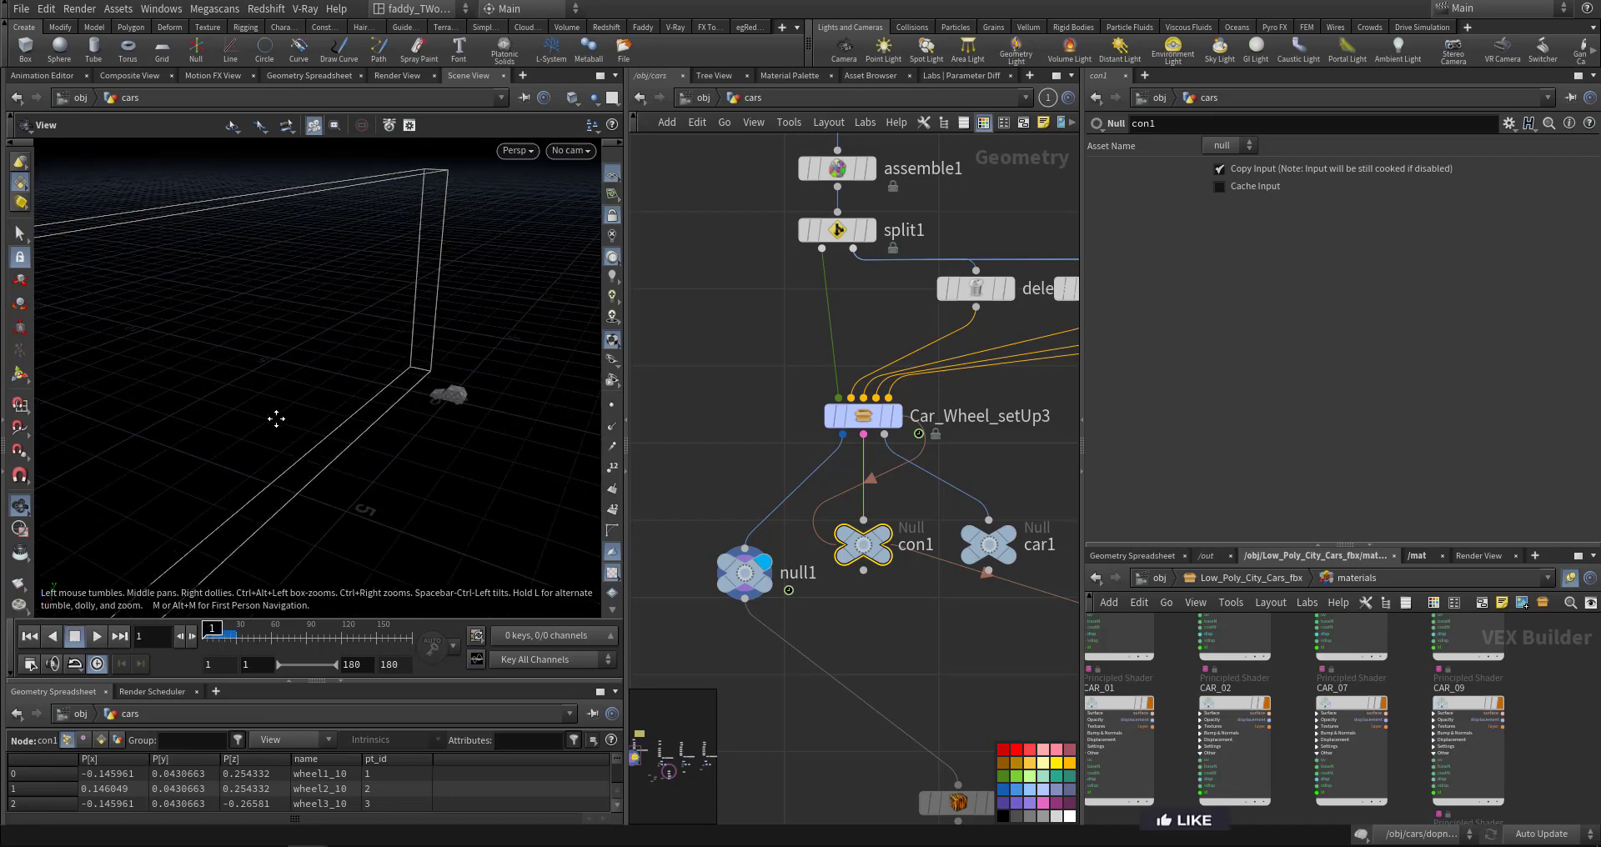
pyautogui.press('Up')
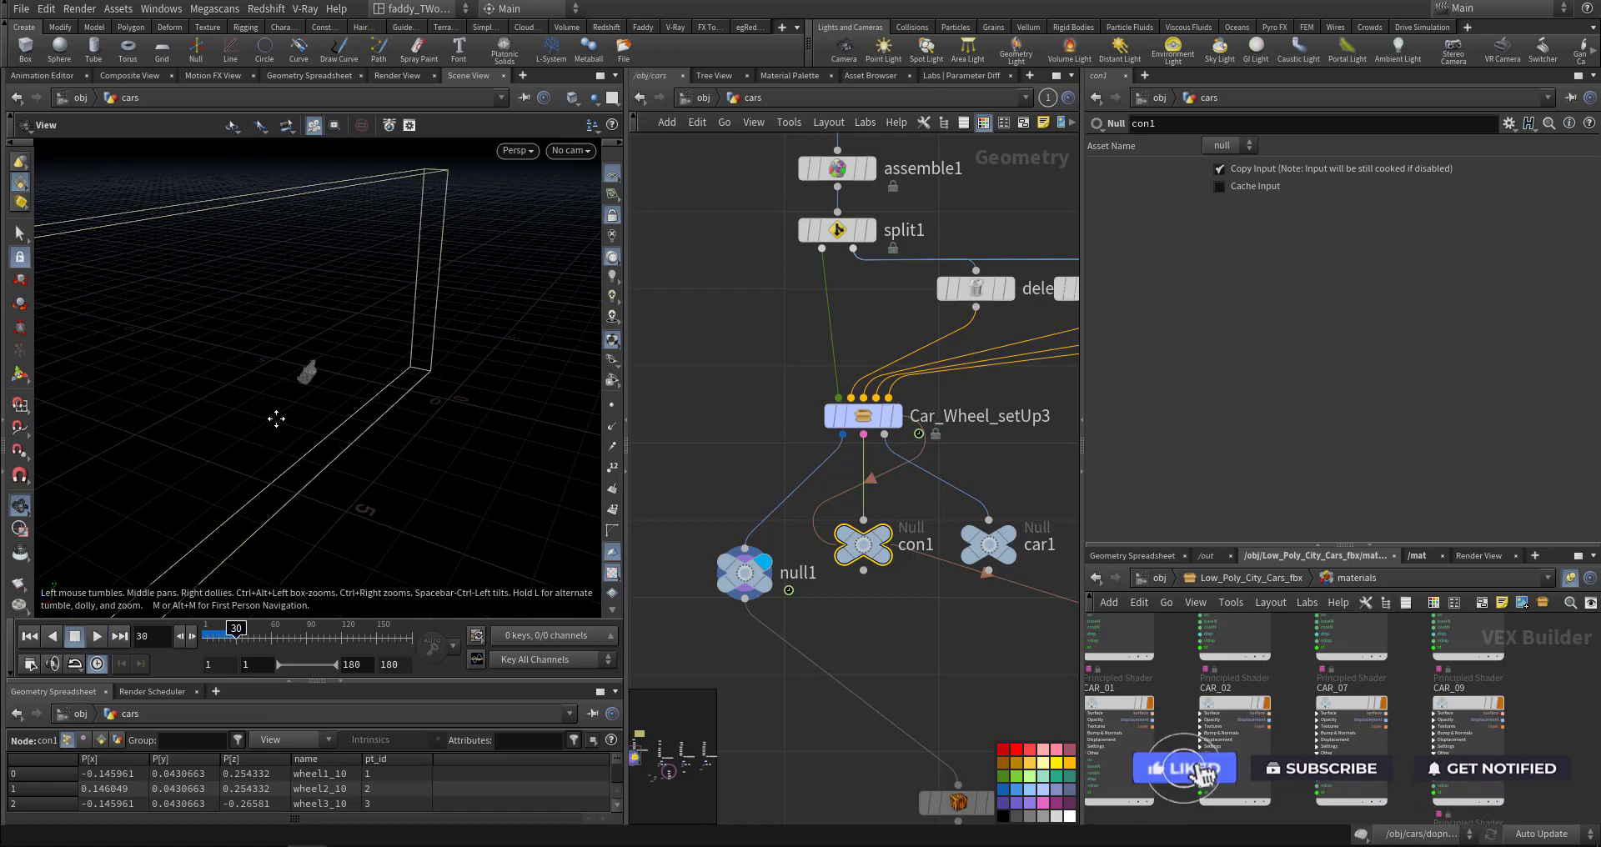
pyautogui.moveTo(309, 376)
pyautogui.mouseDown()
pyautogui.moveTo(325, 405)
pyautogui.moveTo(457, 422)
pyautogui.moveTo(316, 430)
pyautogui.moveTo(333, 396)
pyautogui.moveTo(400, 358)
pyautogui.moveTo(384, 341)
pyautogui.mouseUp()
pyautogui.press('Up')
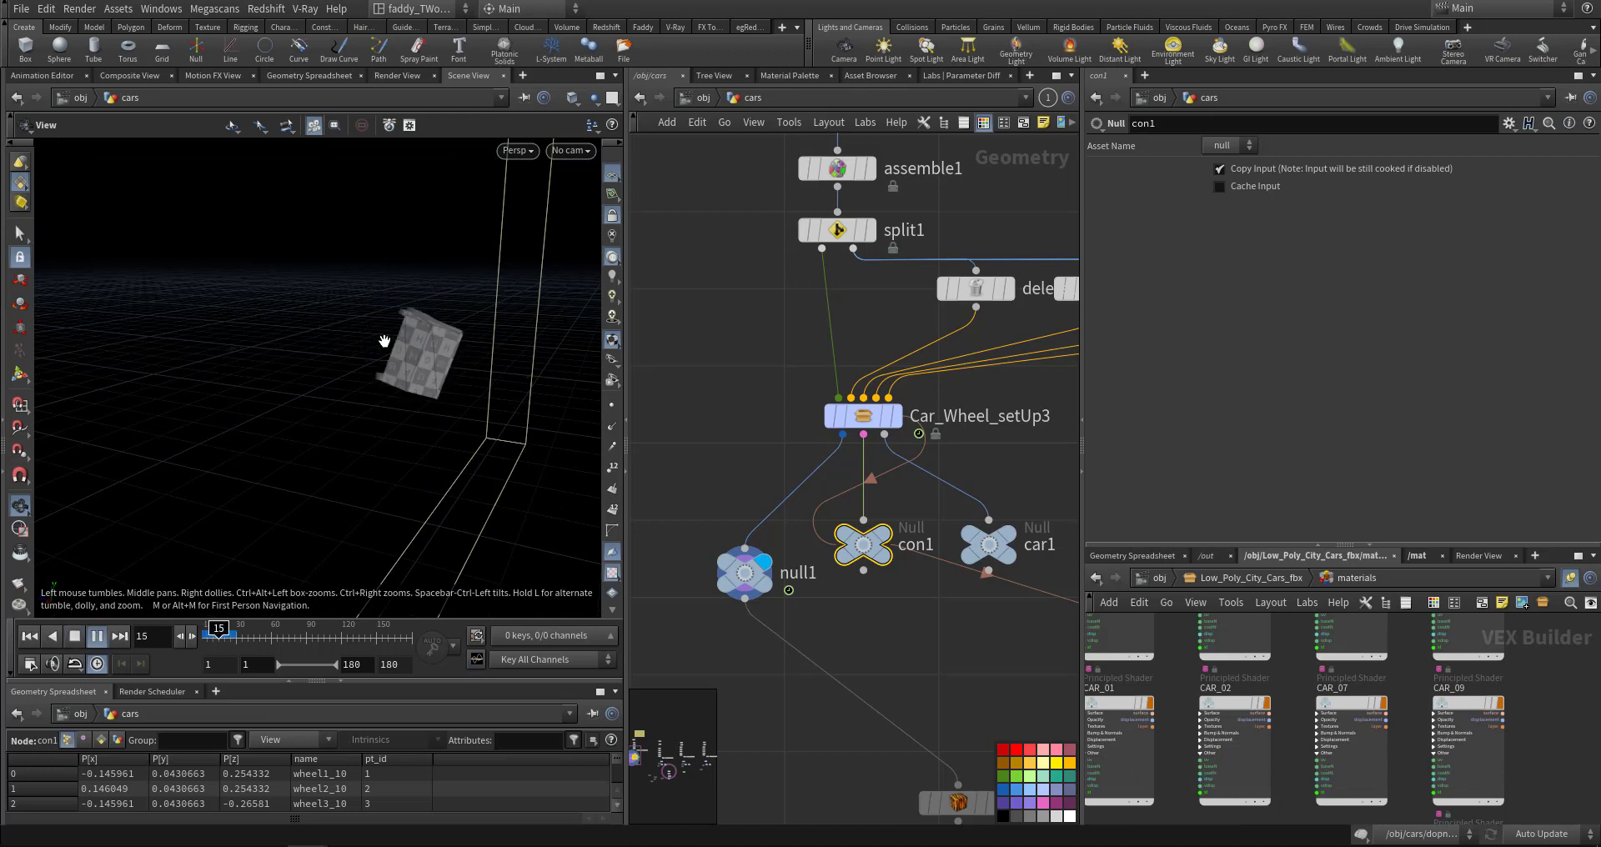
pyautogui.hotkey('ctrl', 'Up')
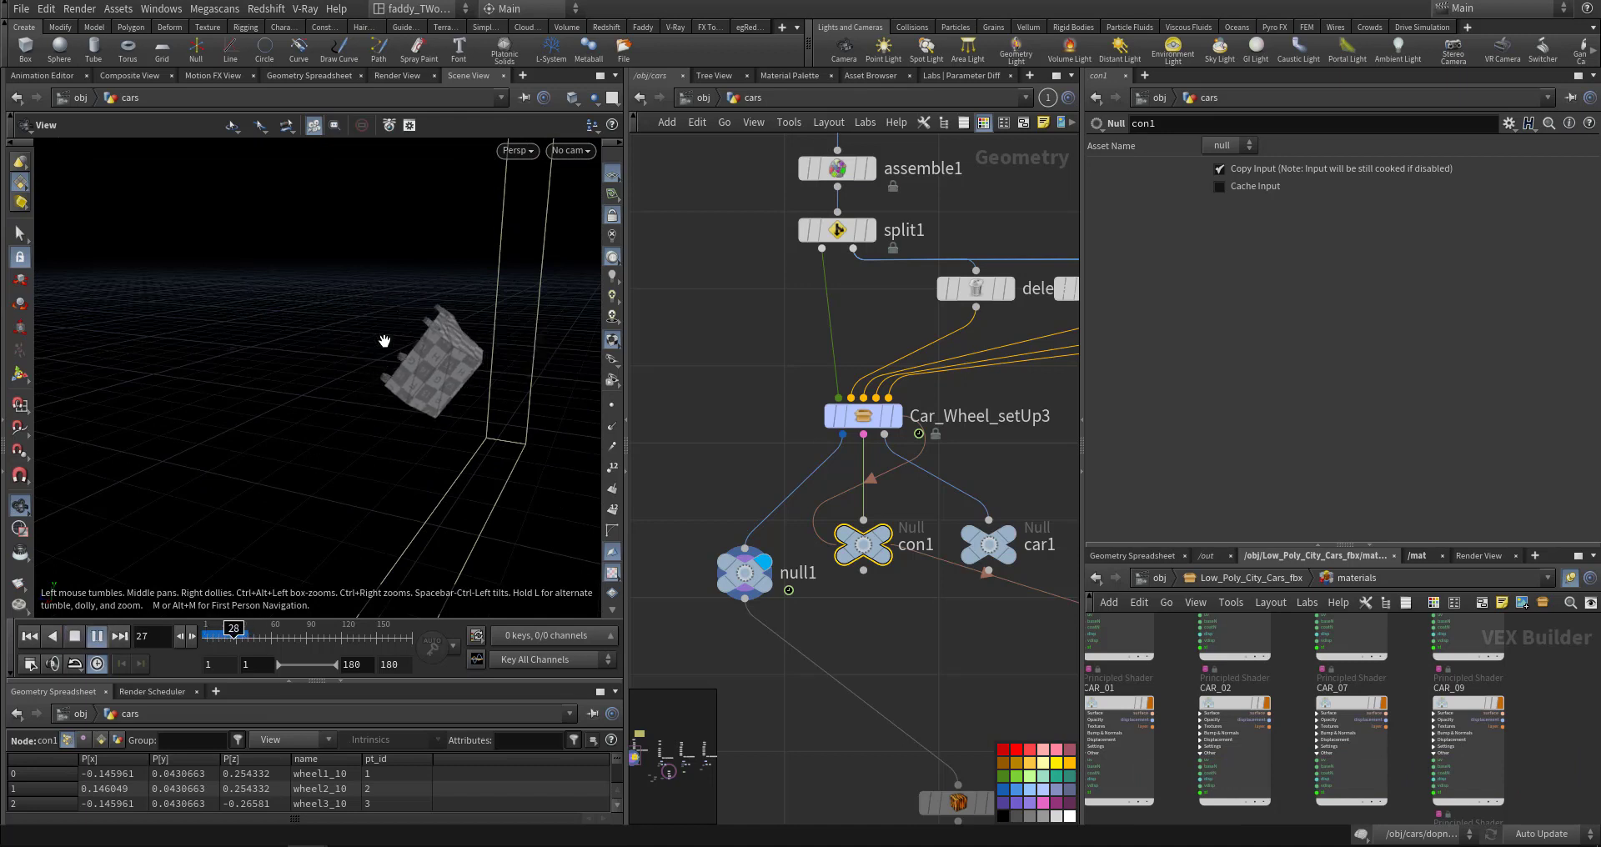
pyautogui.hotkey('ctrl', 'Up')
pyautogui.moveTo(914, 677); pyautogui.dragTo(736, 587, button='middle')
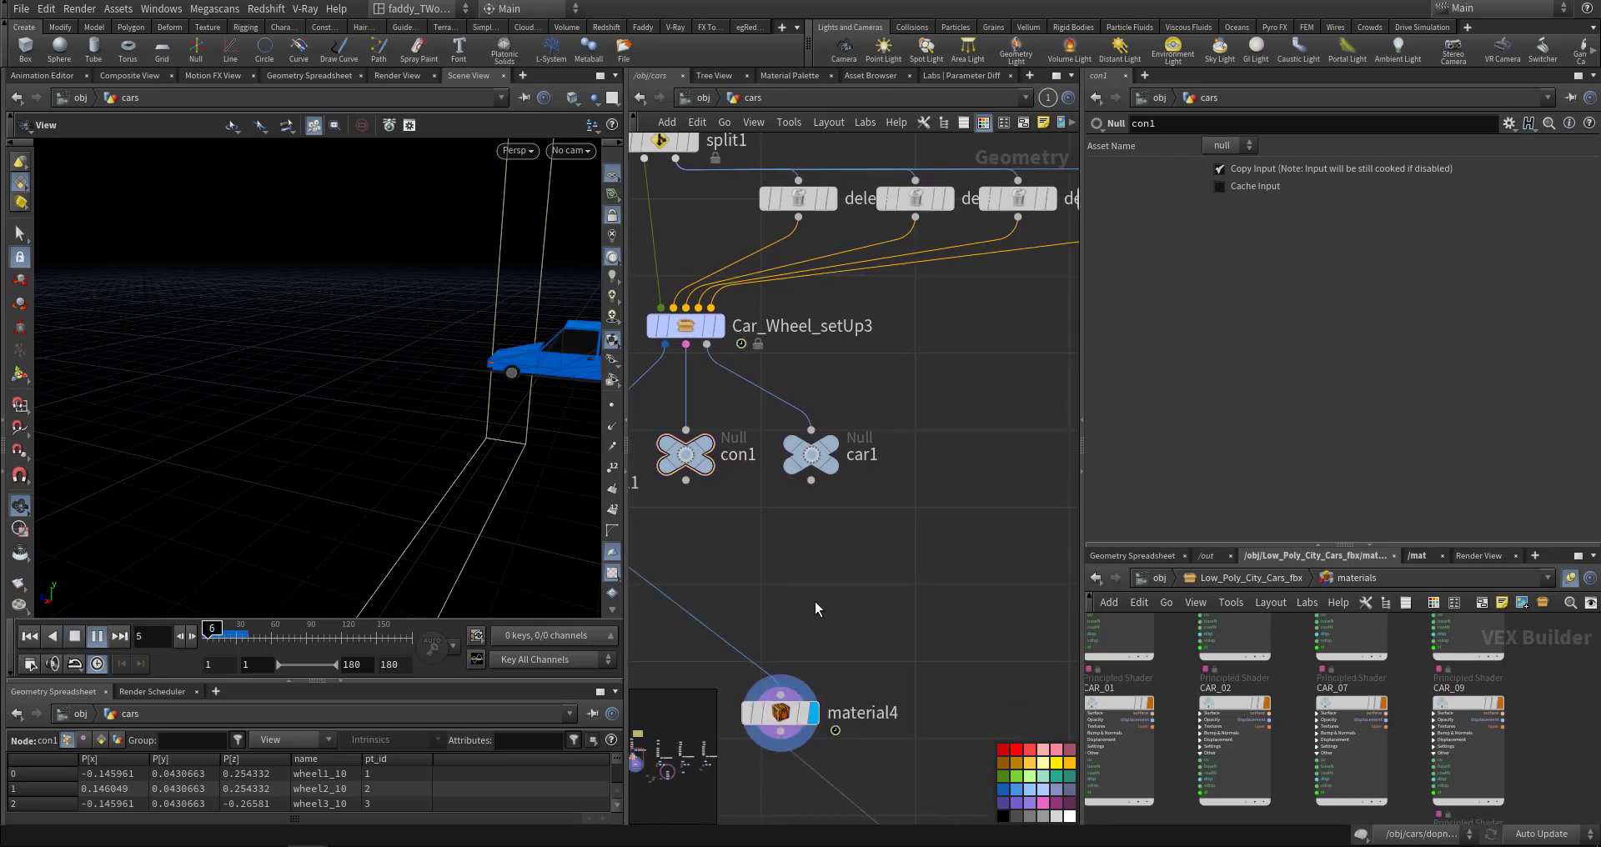
pyautogui.hotkey('ctrl', 'Up')
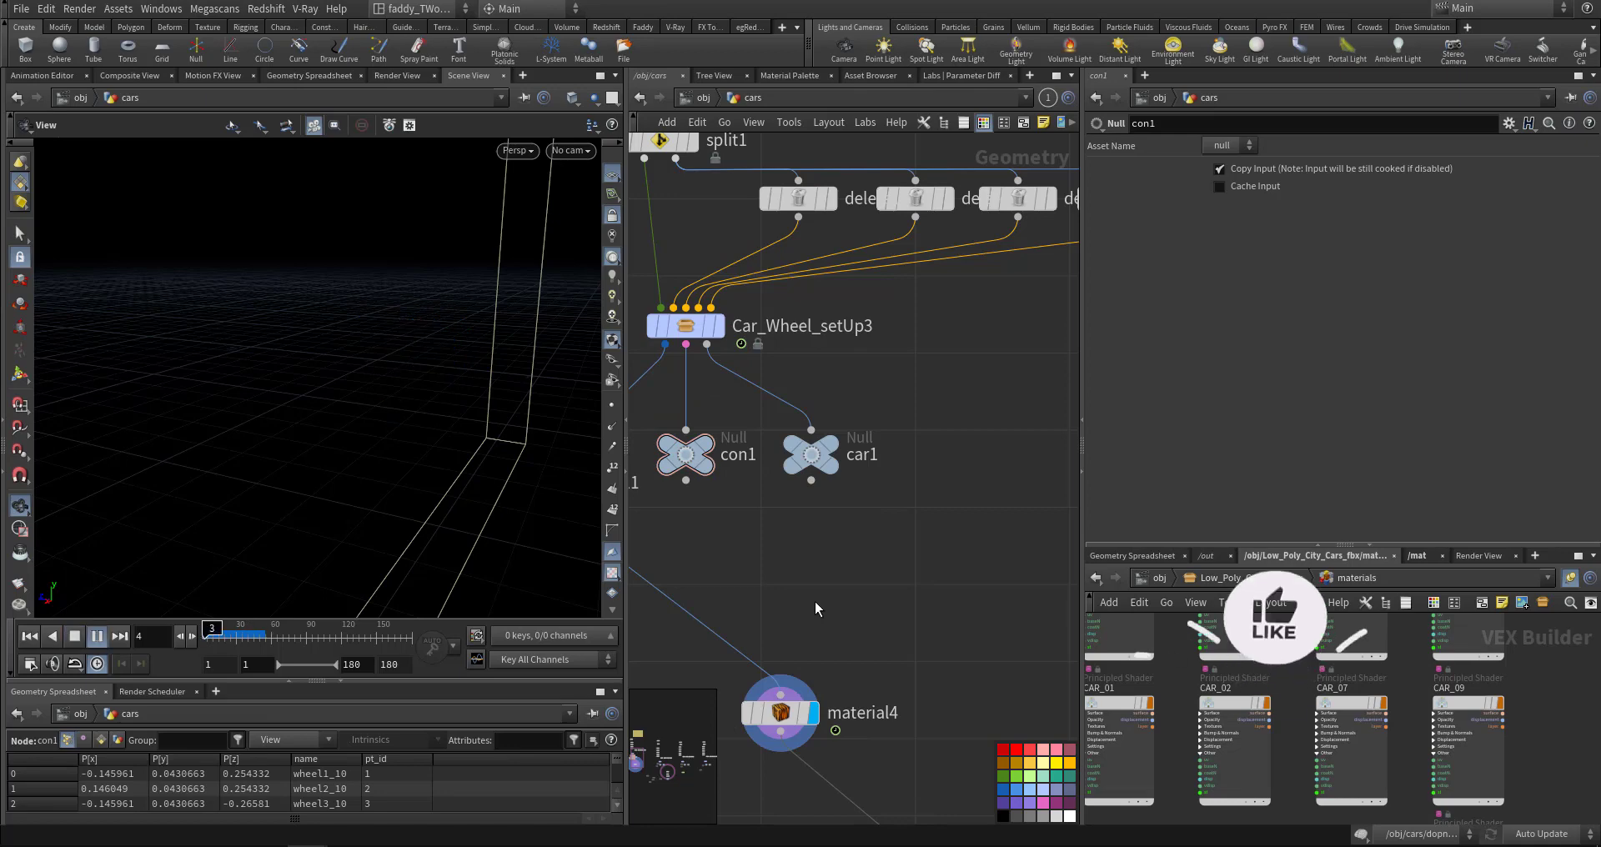
pyautogui.hotkey('ctrl', 'Up')
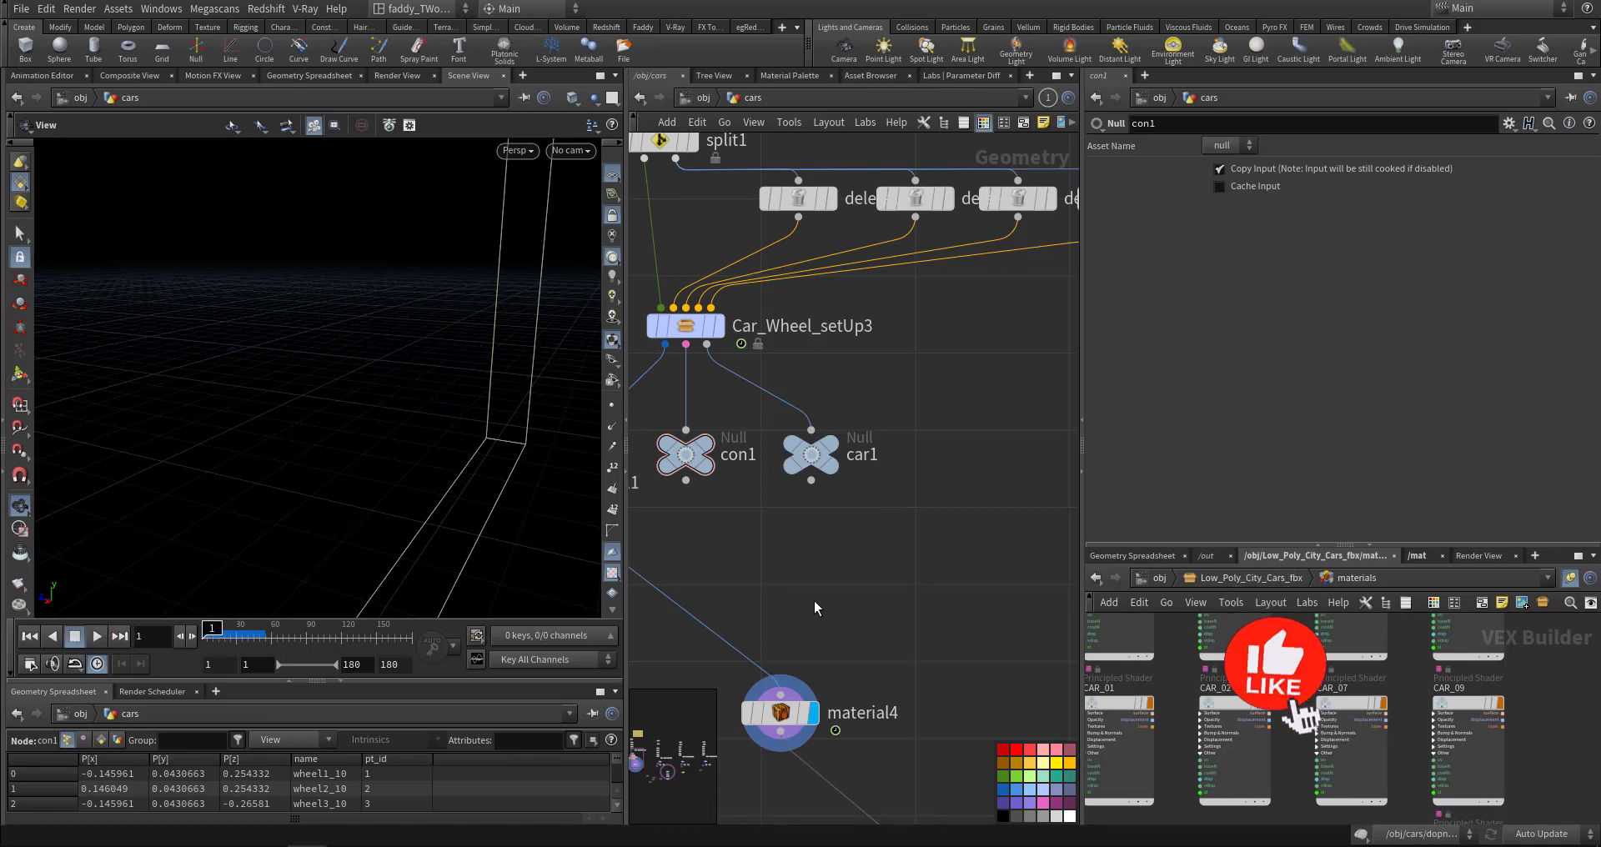
pyautogui.moveTo(493, 411)
pyautogui.mouseDown()
pyautogui.moveTo(347, 397)
pyautogui.moveTo(465, 403)
pyautogui.moveTo(393, 375)
pyautogui.mouseUp()
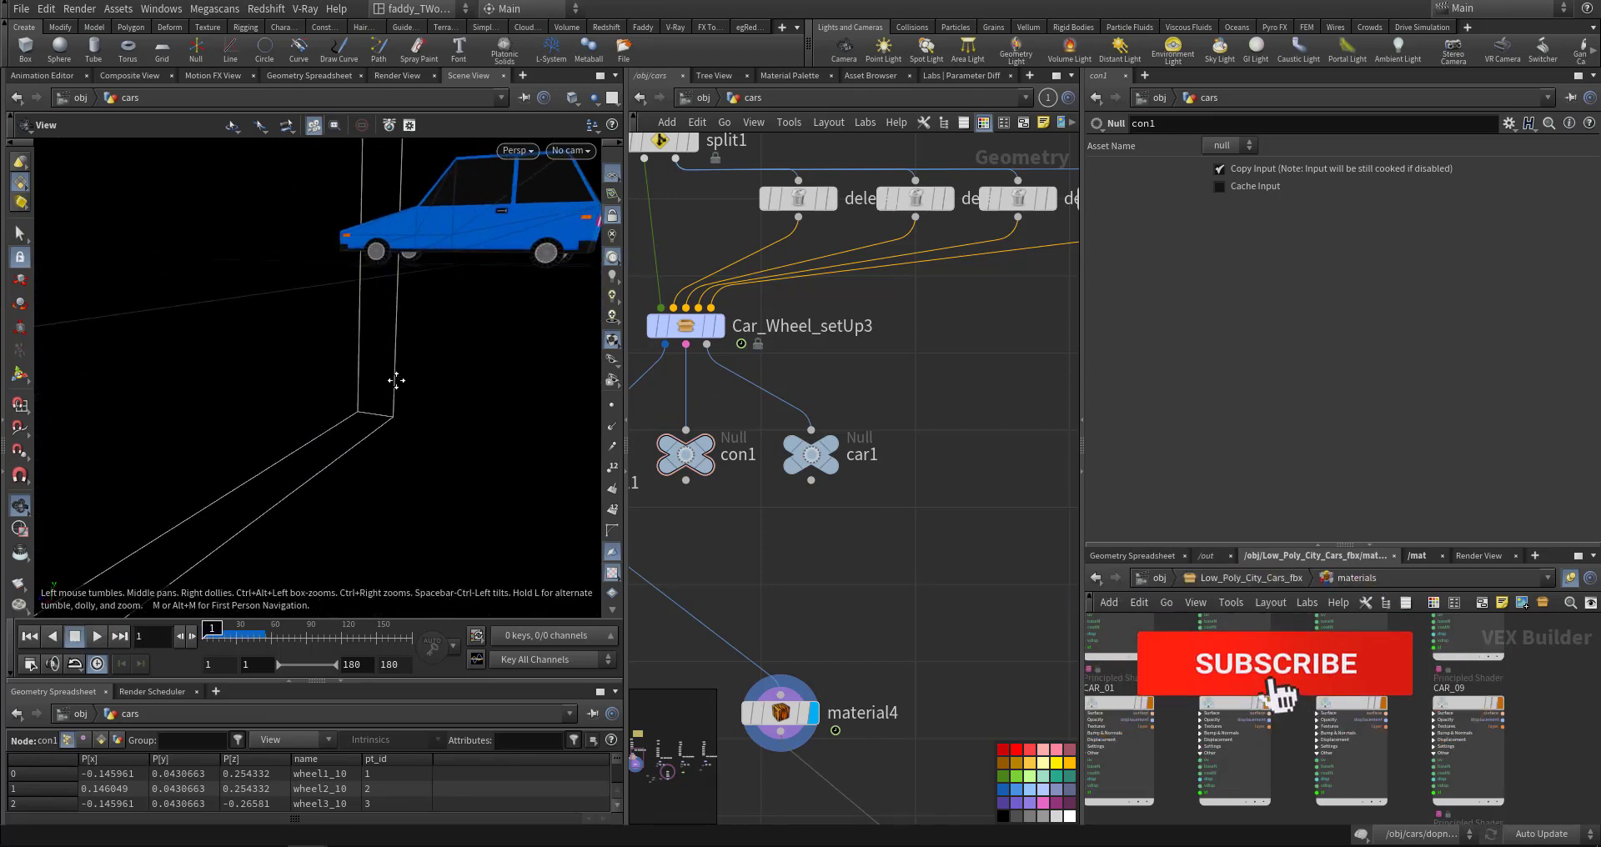
pyautogui.press('g')
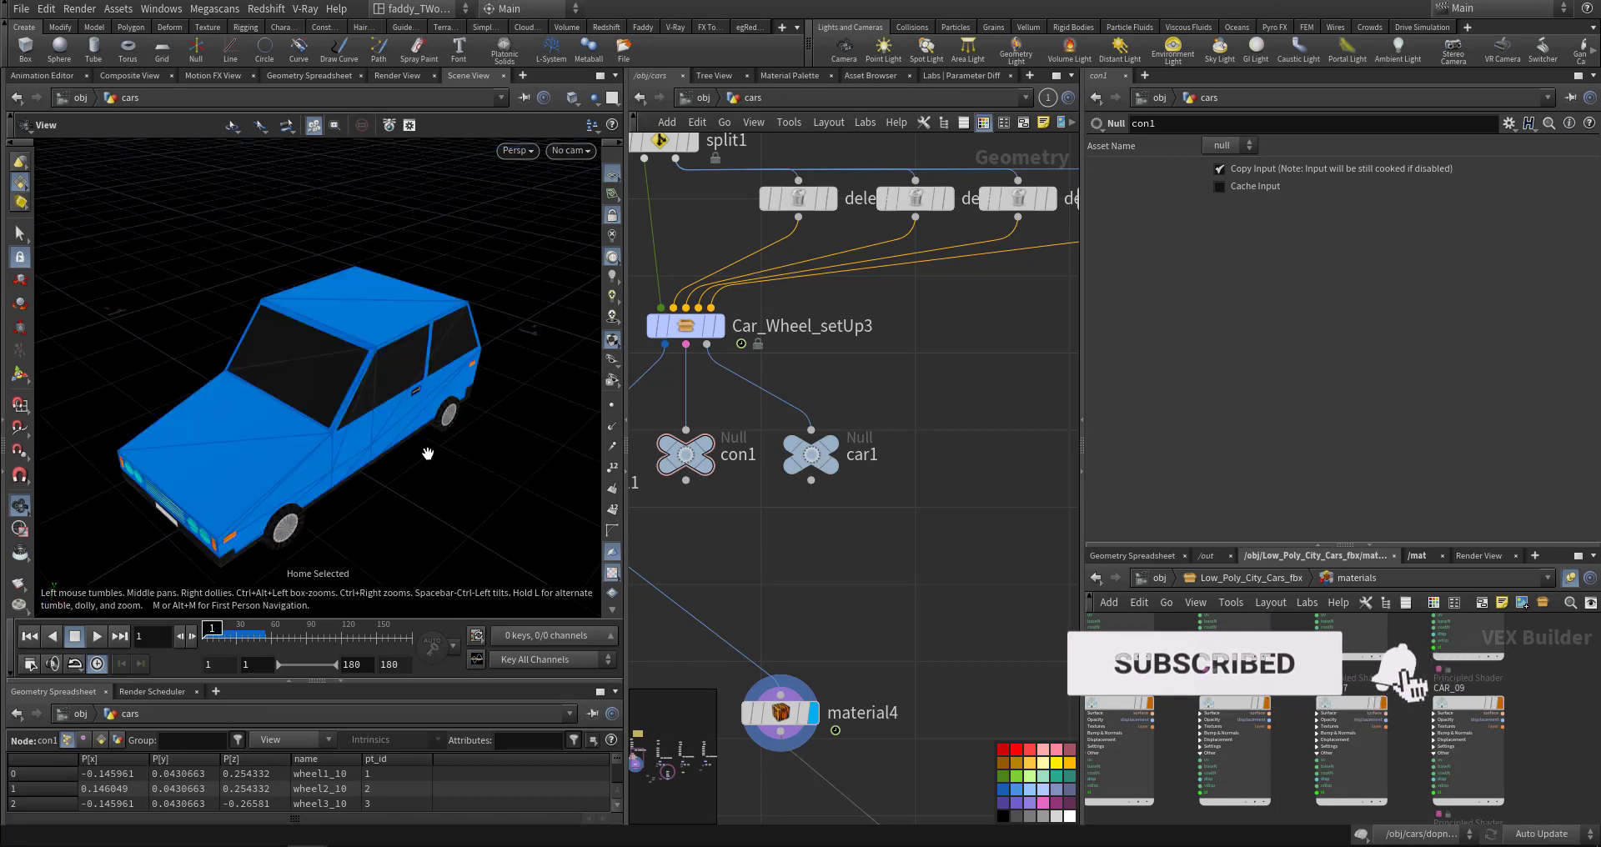
pyautogui.moveTo(428, 454); pyautogui.dragTo(332, 465)
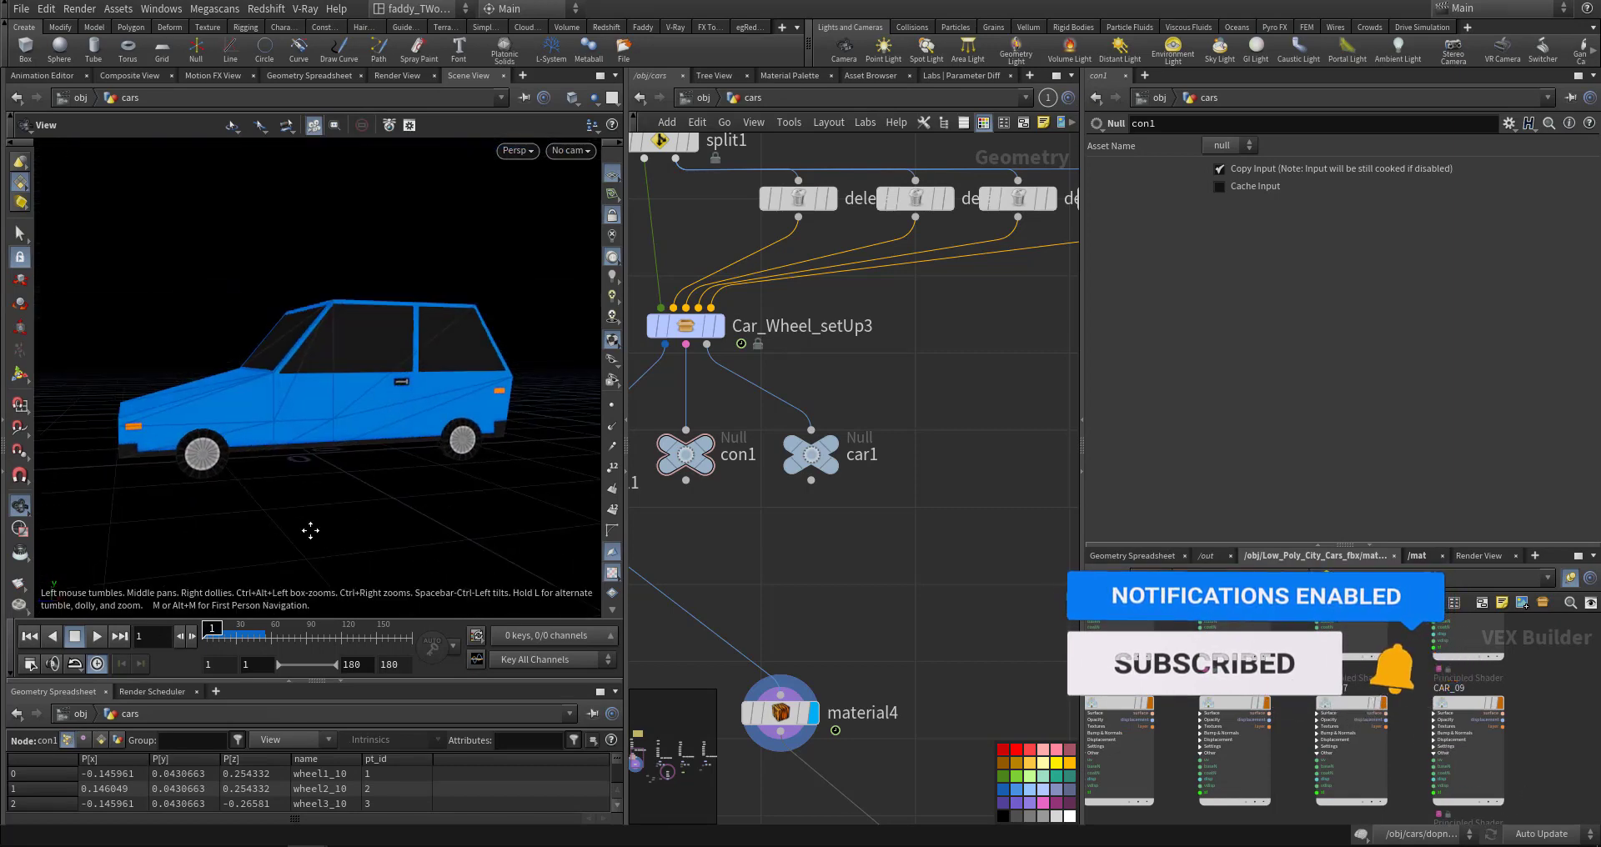
pyautogui.moveTo(310, 530); pyautogui.dragTo(259, 533)
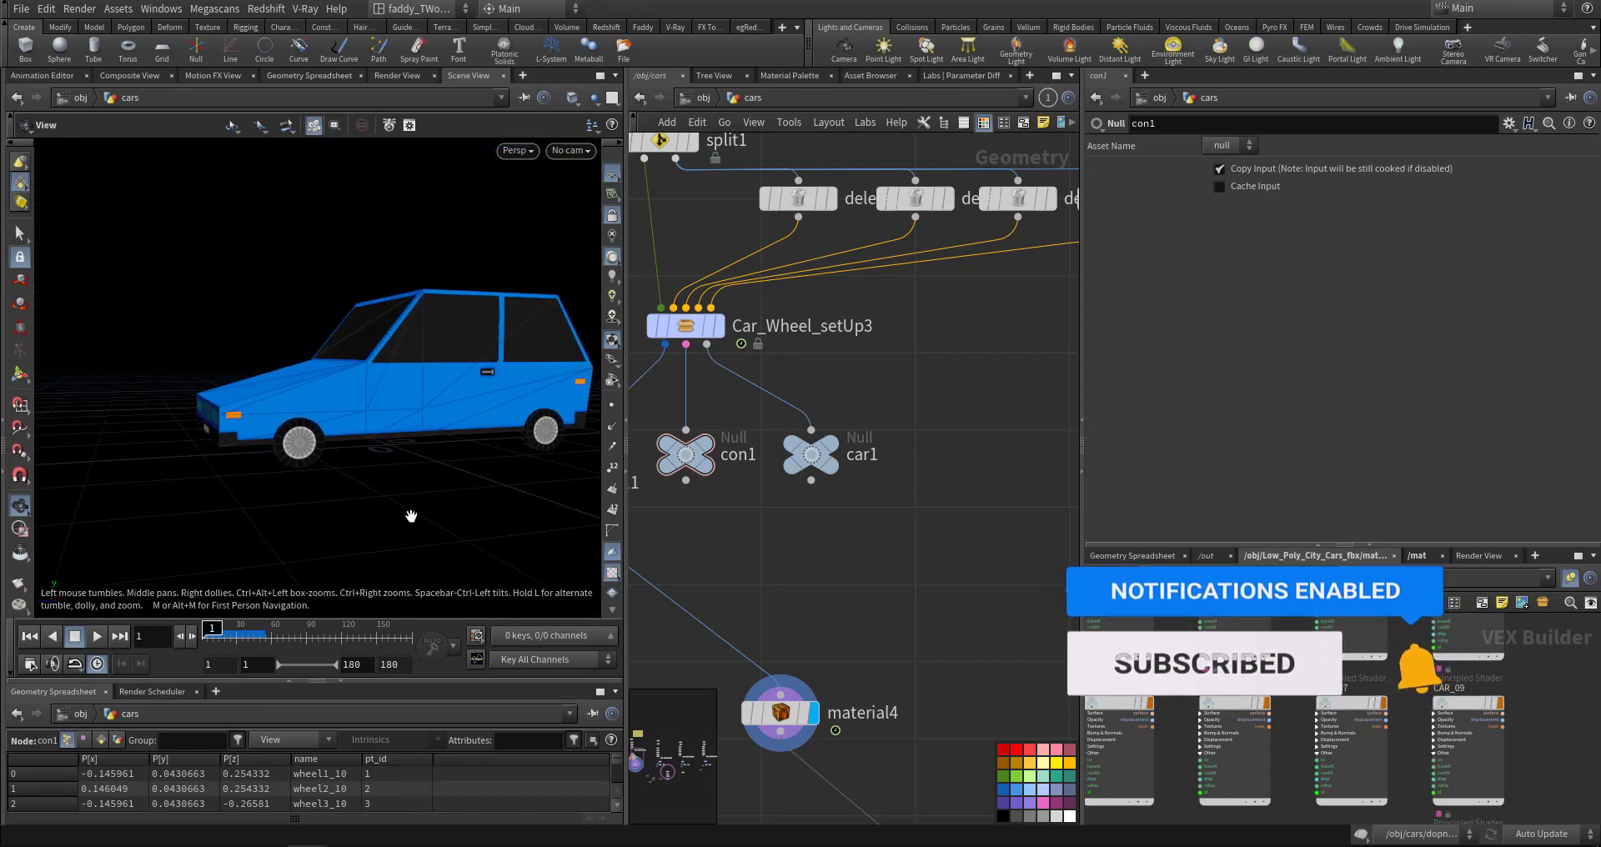
pyautogui.click(213, 629)
pyautogui.moveTo(346, 438)
pyautogui.mouseDown()
pyautogui.moveTo(232, 458)
pyautogui.moveTo(322, 579)
pyautogui.moveTo(238, 650)
pyautogui.moveTo(212, 631)
pyautogui.mouseUp()
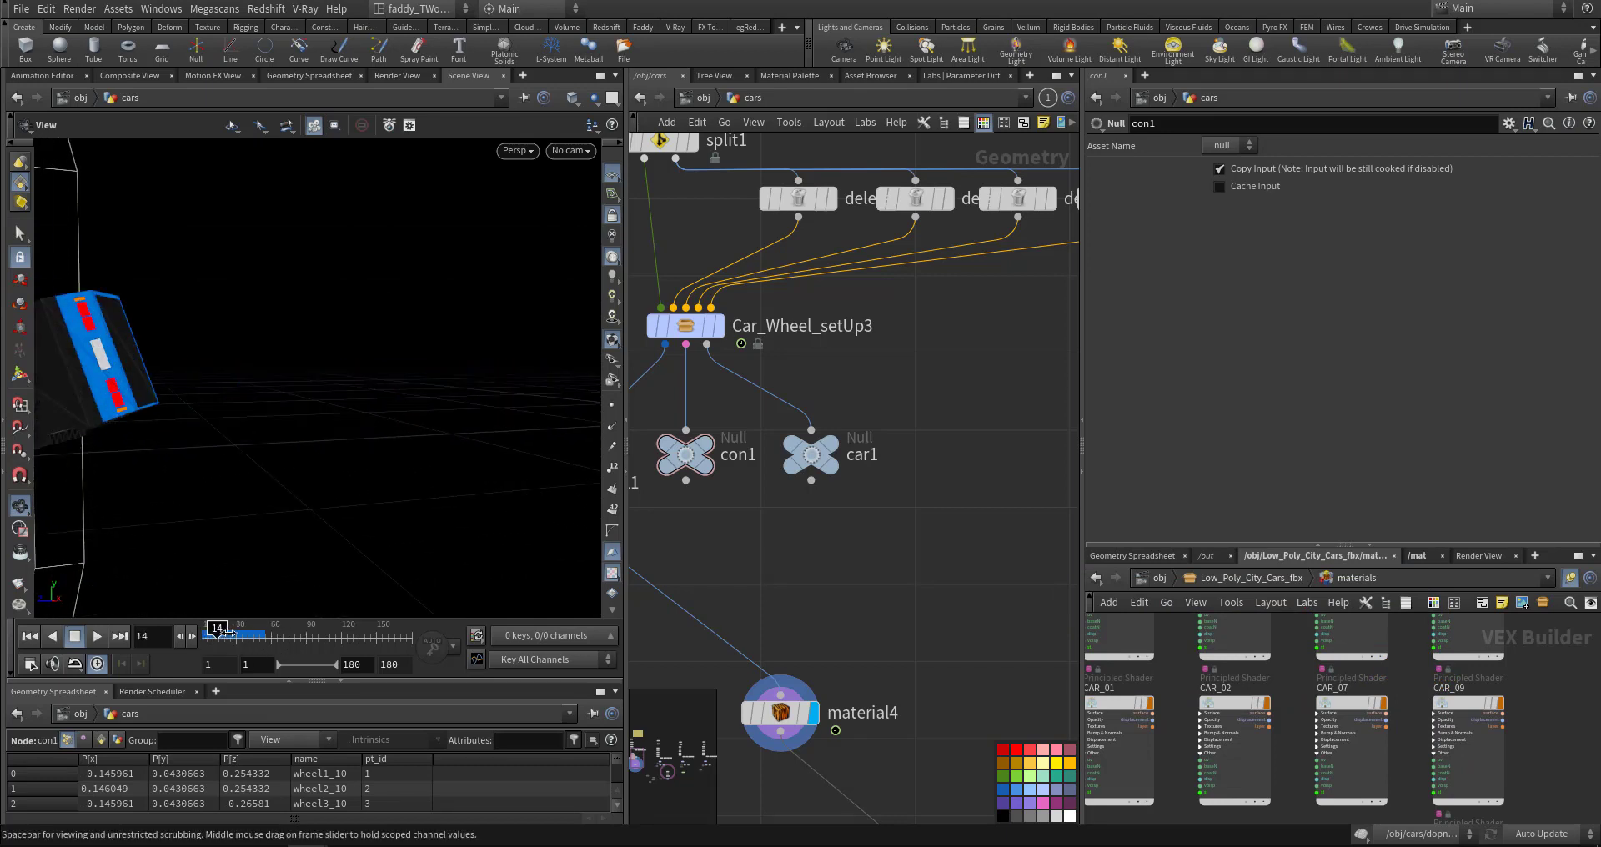
pyautogui.click(93, 640)
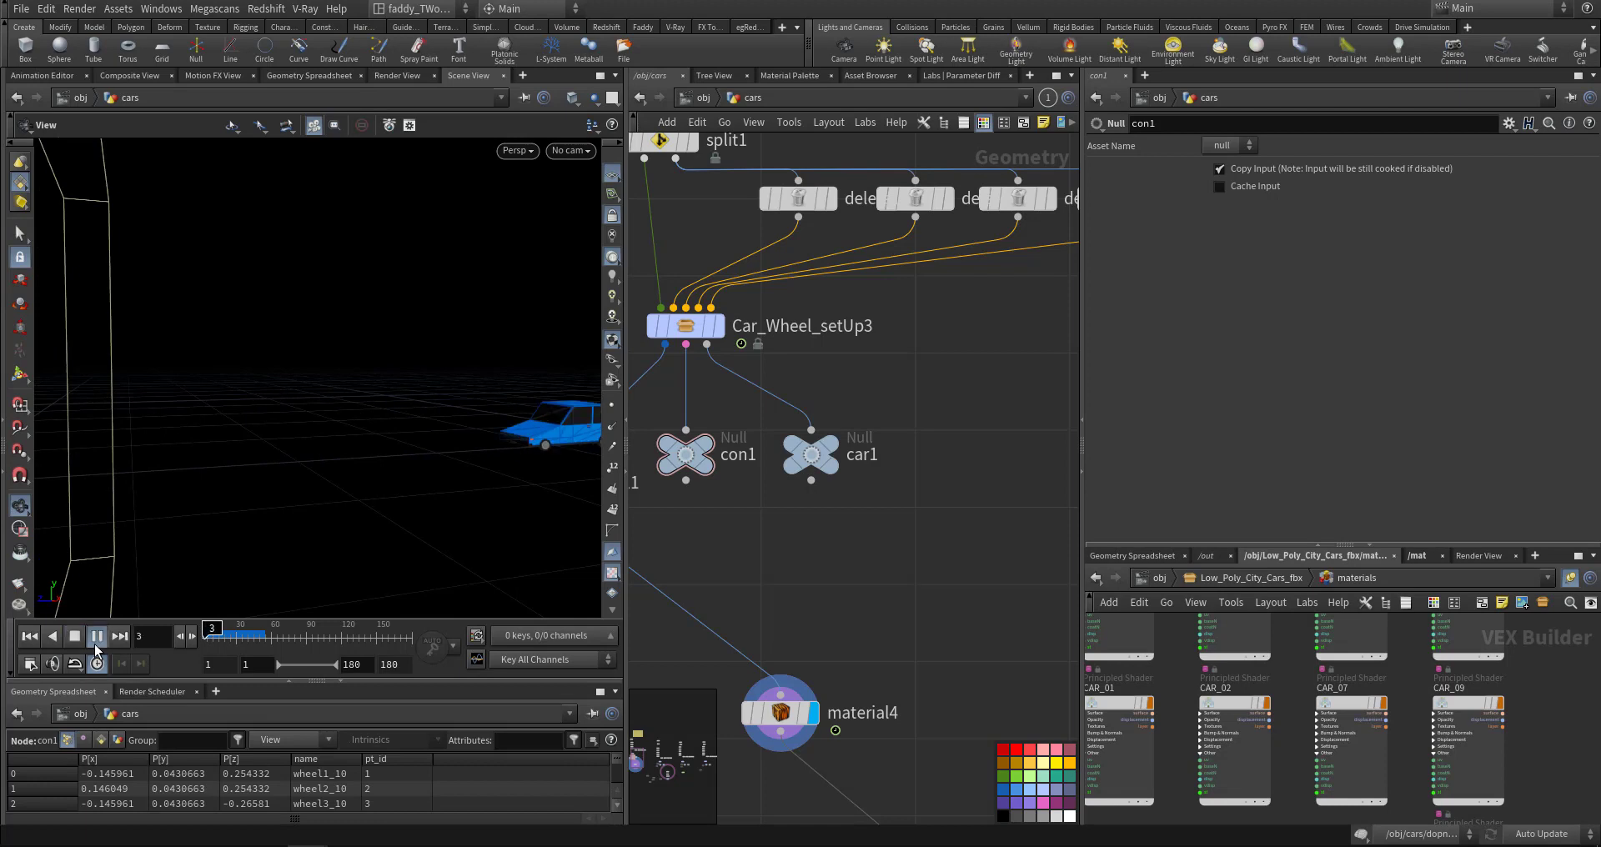
pyautogui.click(29, 636)
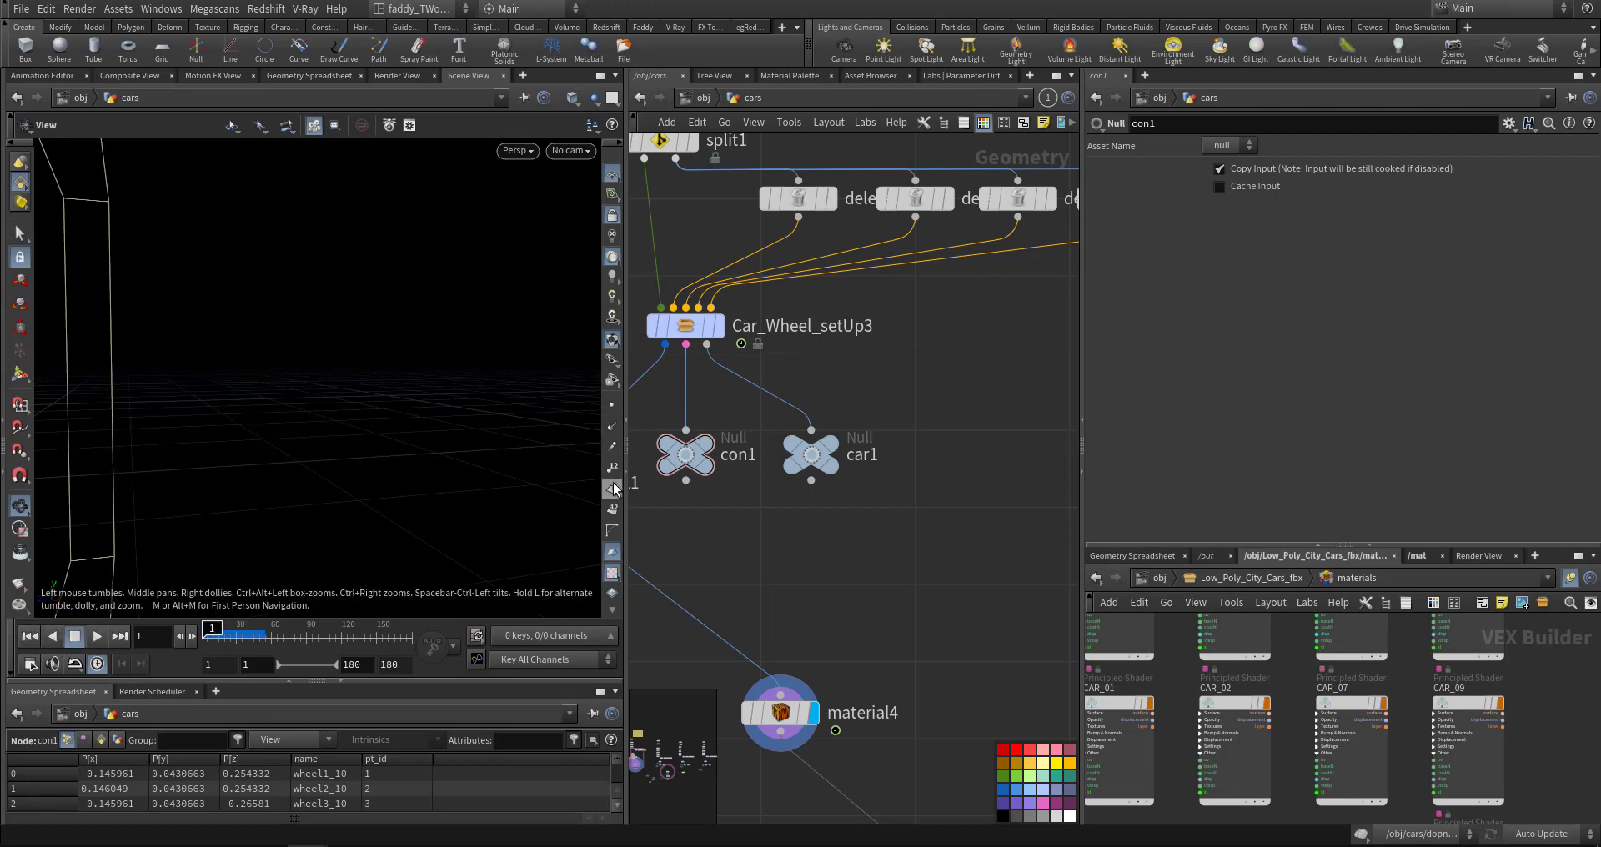
pyautogui.scroll(-3, 917, 528)
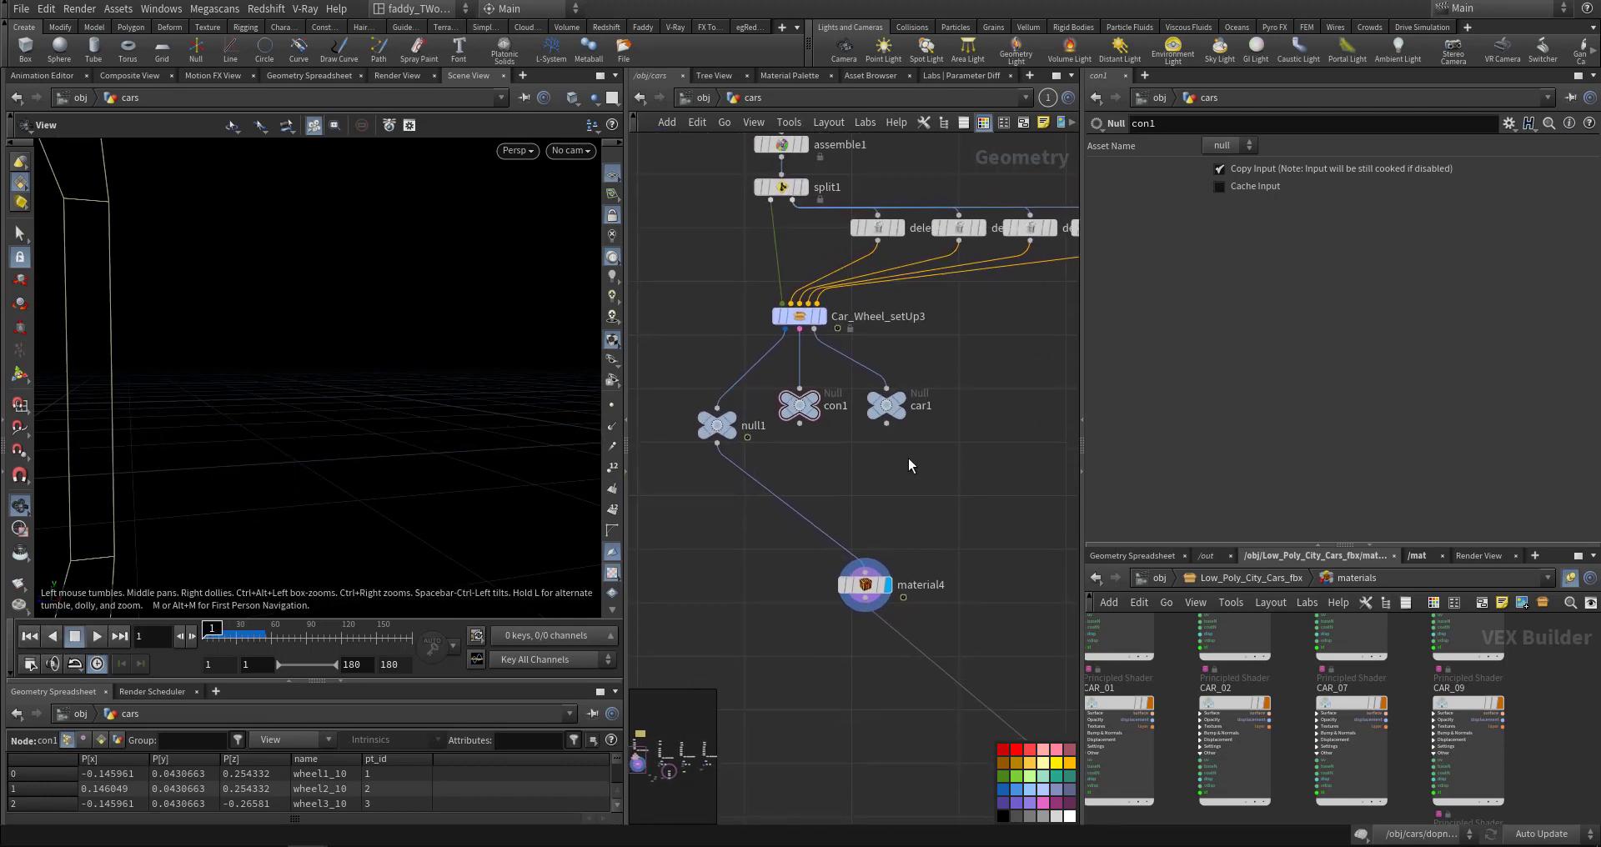
# - Make car1 current and frame its boxy grey body and wheels in the viewport
pyautogui.press('Right')
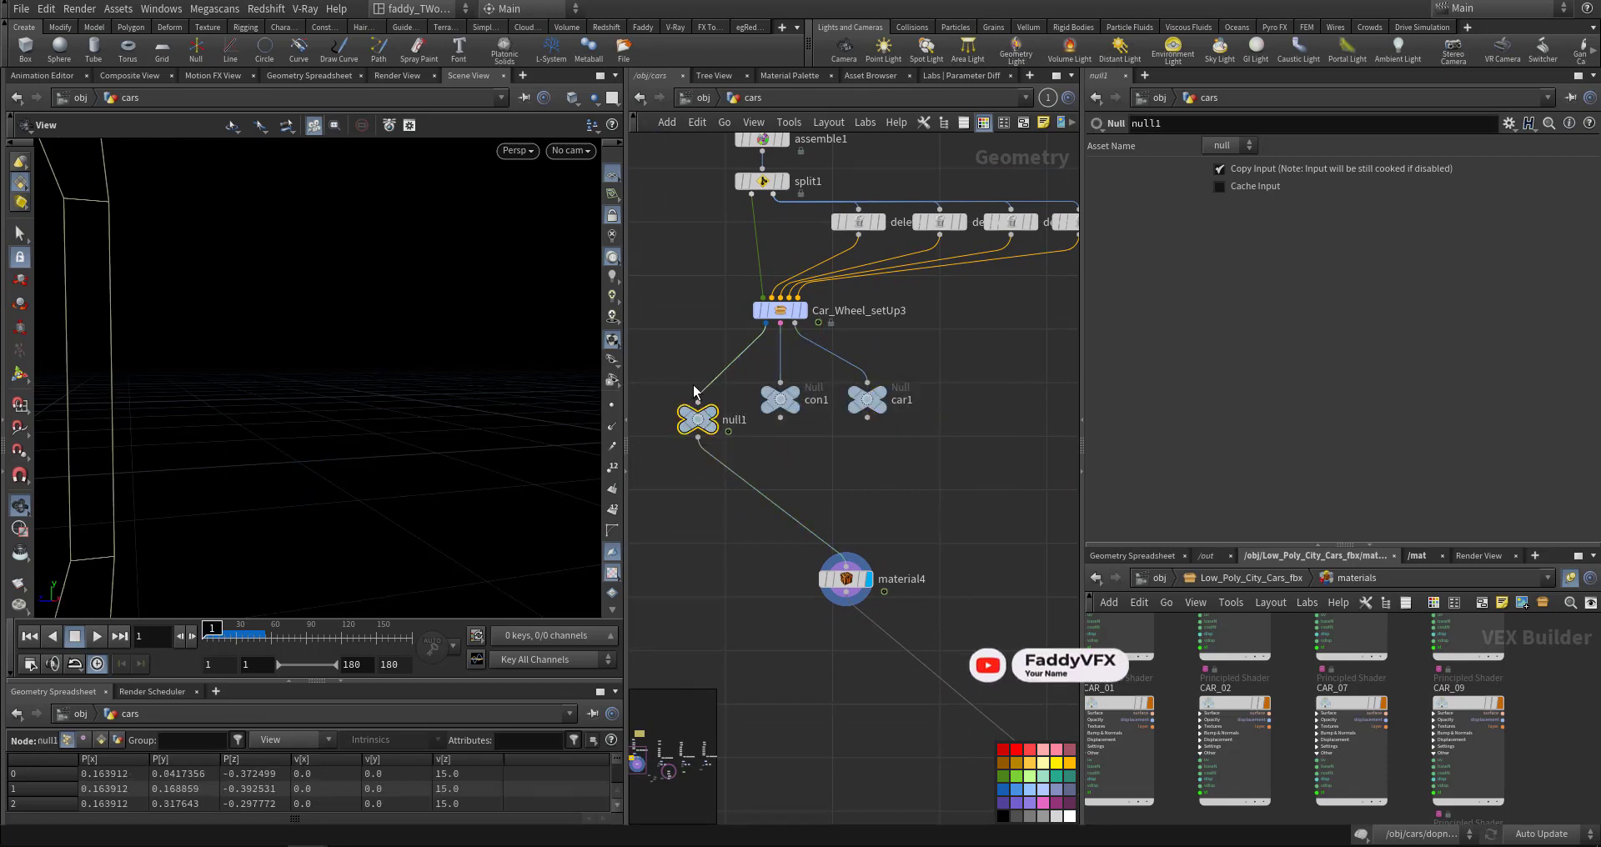
pyautogui.moveTo(800, 453); pyautogui.dragTo(753, 477, button='middle')
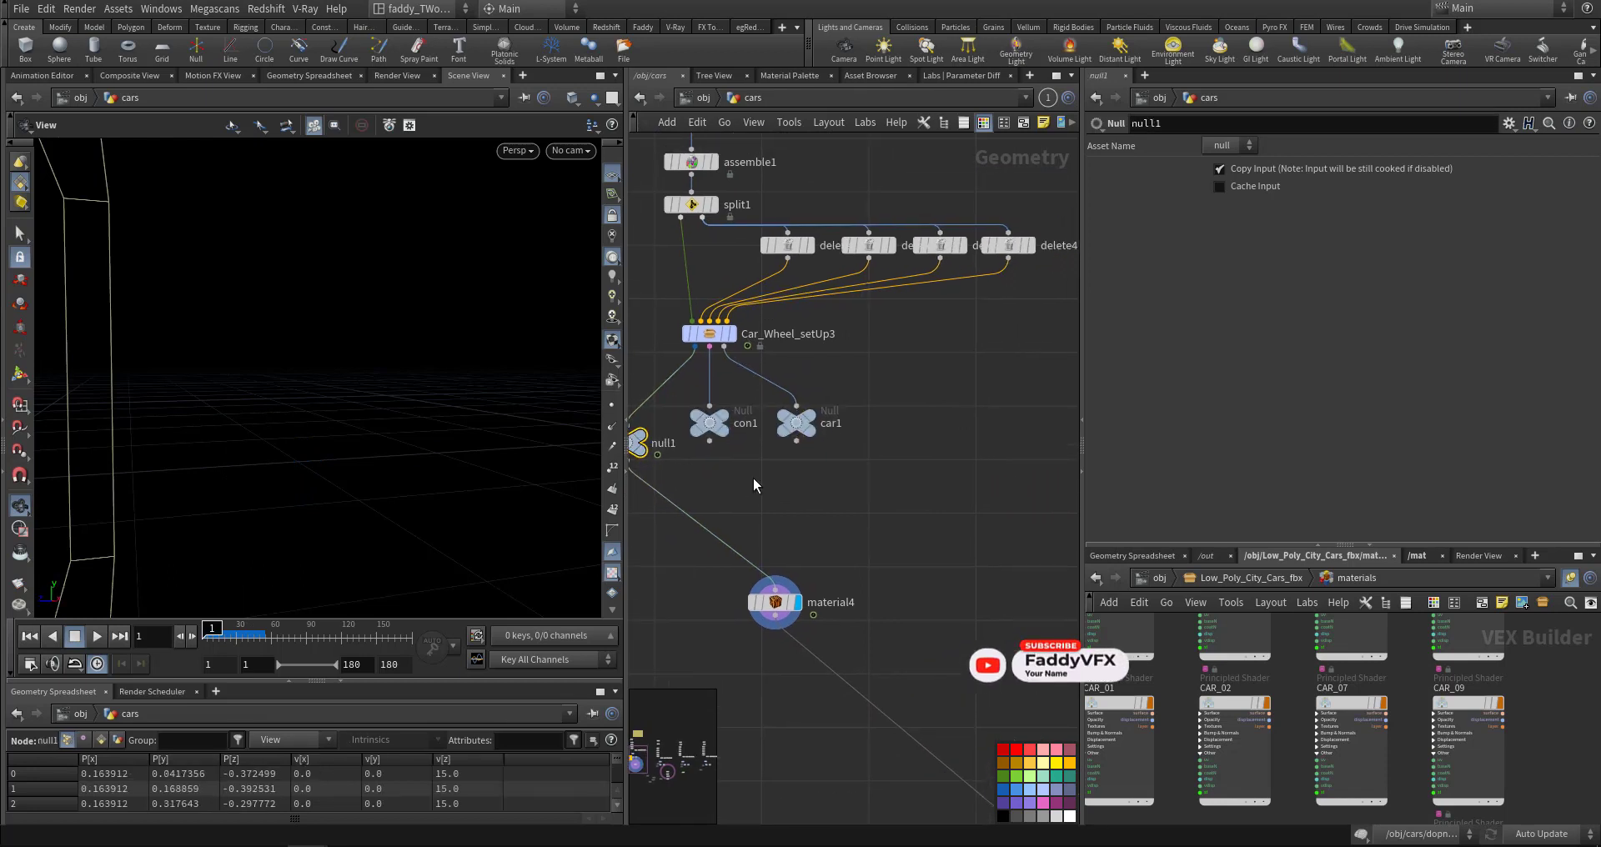
pyautogui.moveTo(753, 478); pyautogui.dragTo(690, 451)
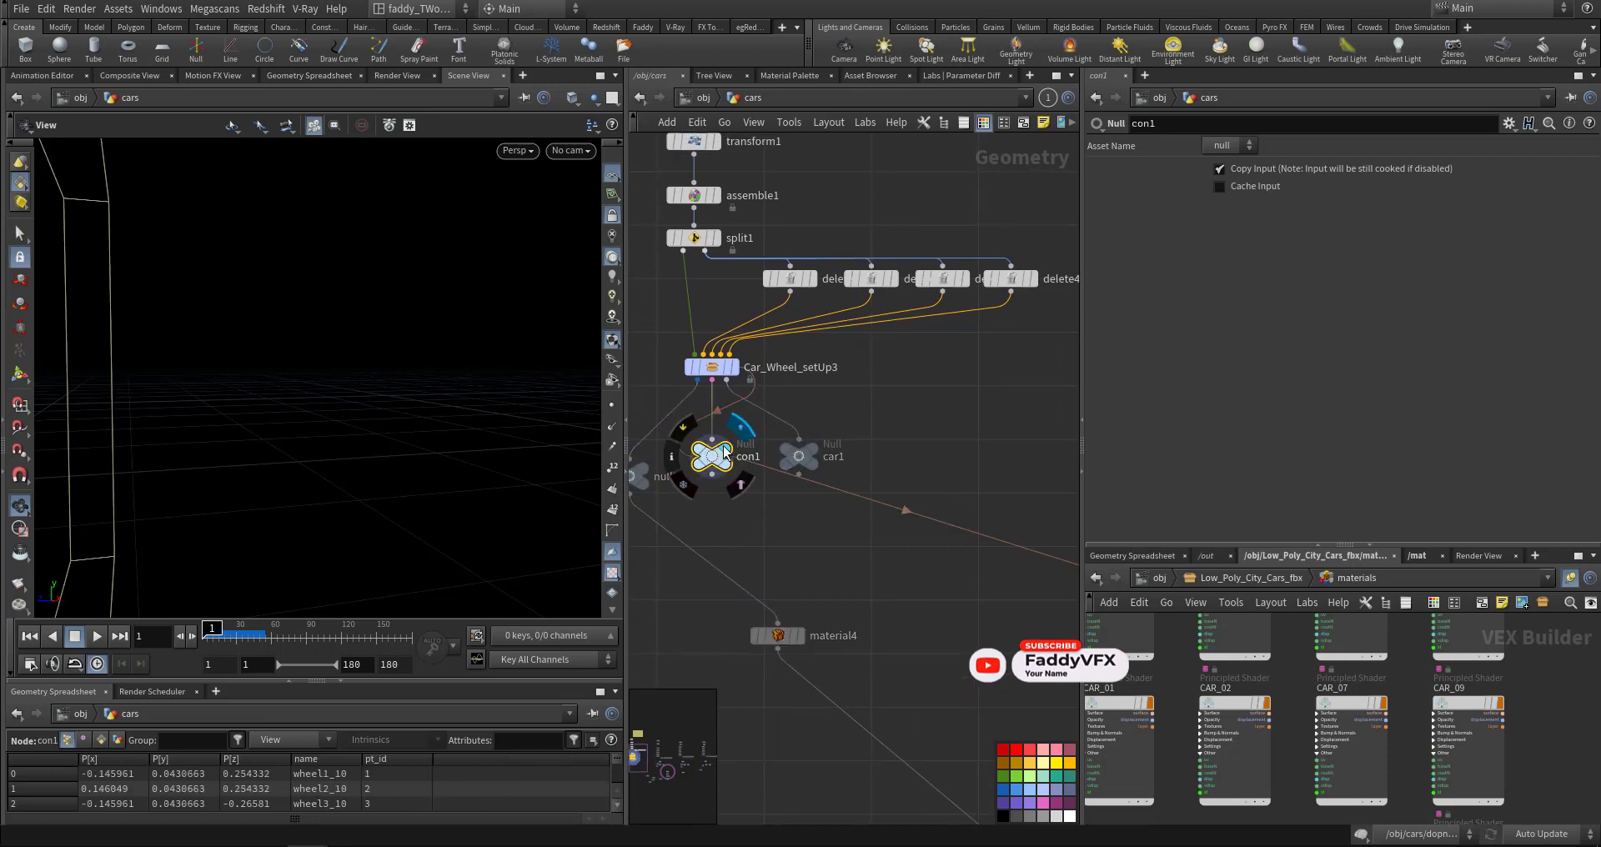
pyautogui.moveTo(811, 487); pyautogui.dragTo(761, 501, button='middle')
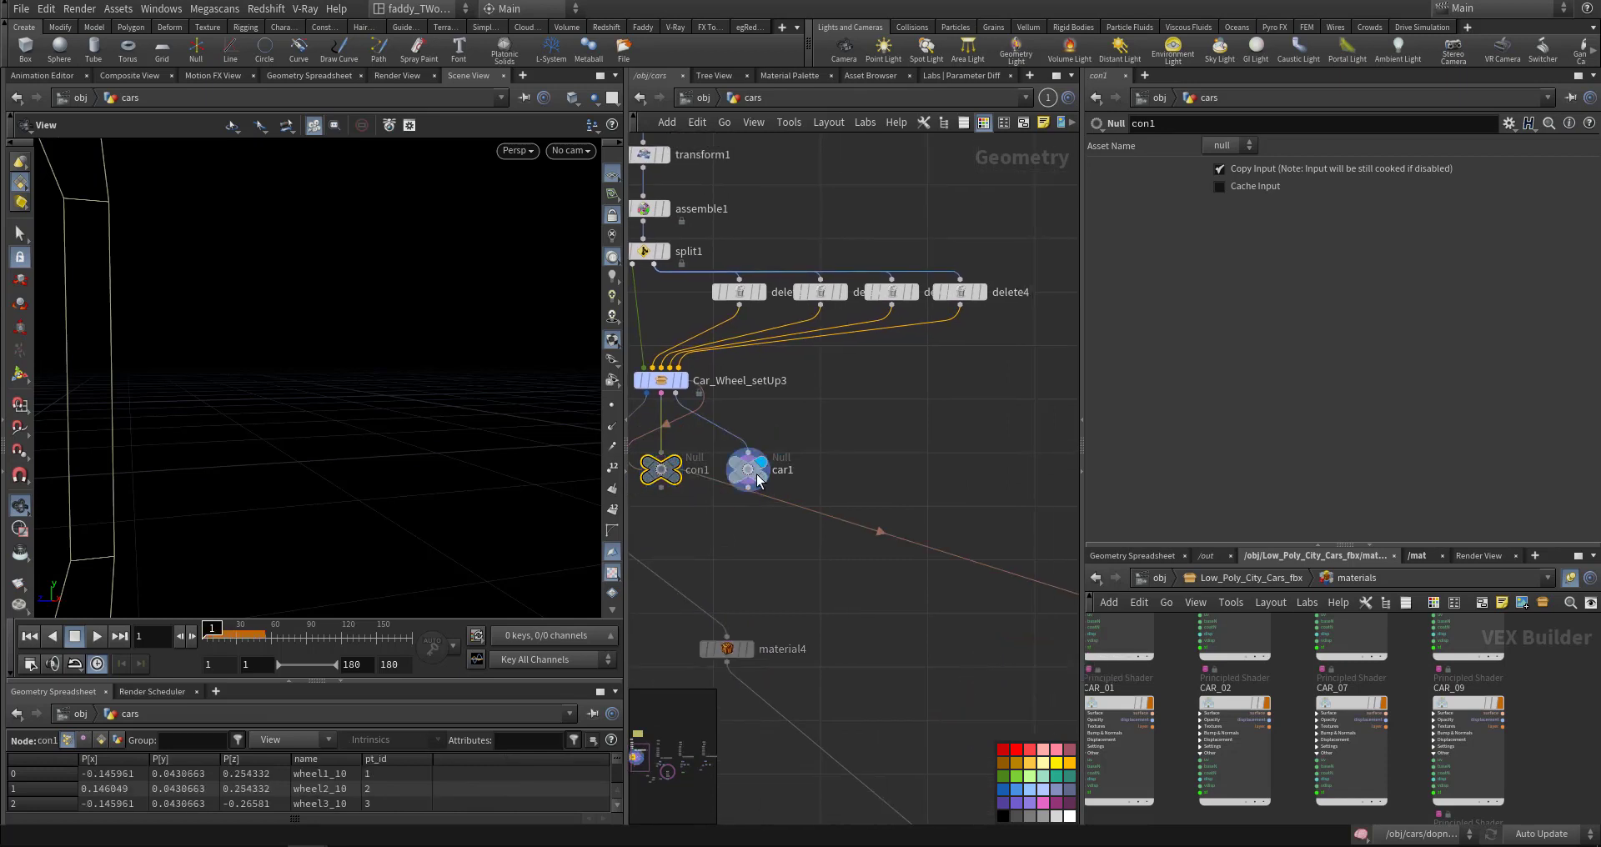
pyautogui.click(751, 472)
pyautogui.press('g')
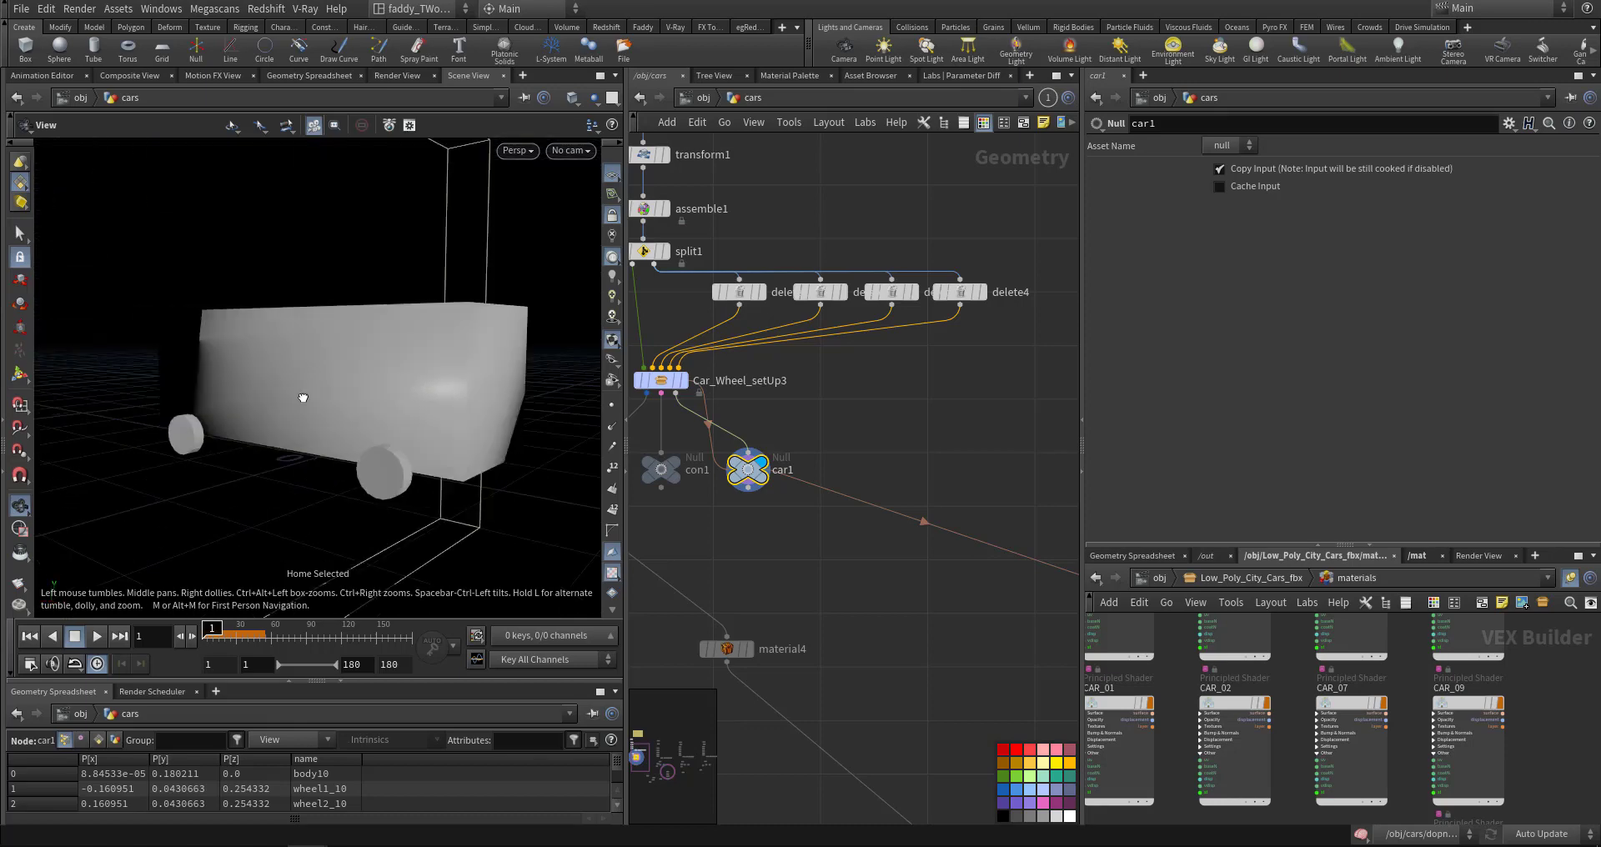
pyautogui.moveTo(464, 442)
pyautogui.mouseDown()
pyautogui.moveTo(383, 488)
pyautogui.moveTo(261, 498)
pyautogui.mouseUp()
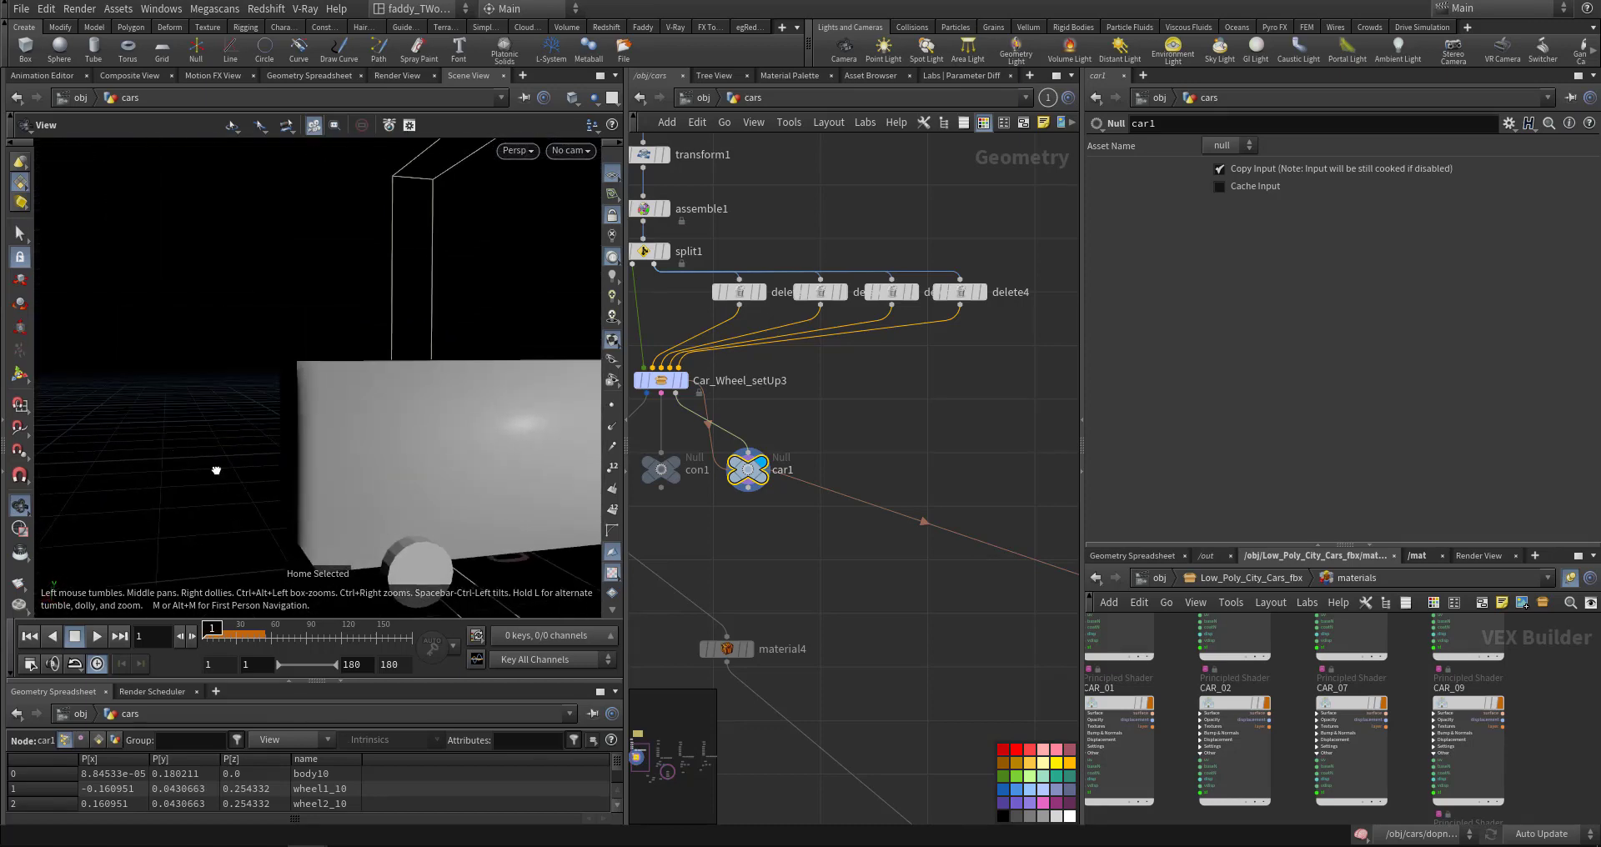
# - Move the network view down to dopnet1 and go inside it
pyautogui.moveTo(825, 551)
pyautogui.mouseDown(button='middle')
pyautogui.moveTo(715, 493)
pyautogui.moveTo(779, 577)
pyautogui.mouseUp(button='middle')
pyautogui.scroll(-3, 715, 493)
pyautogui.scroll(3, 762, 517)
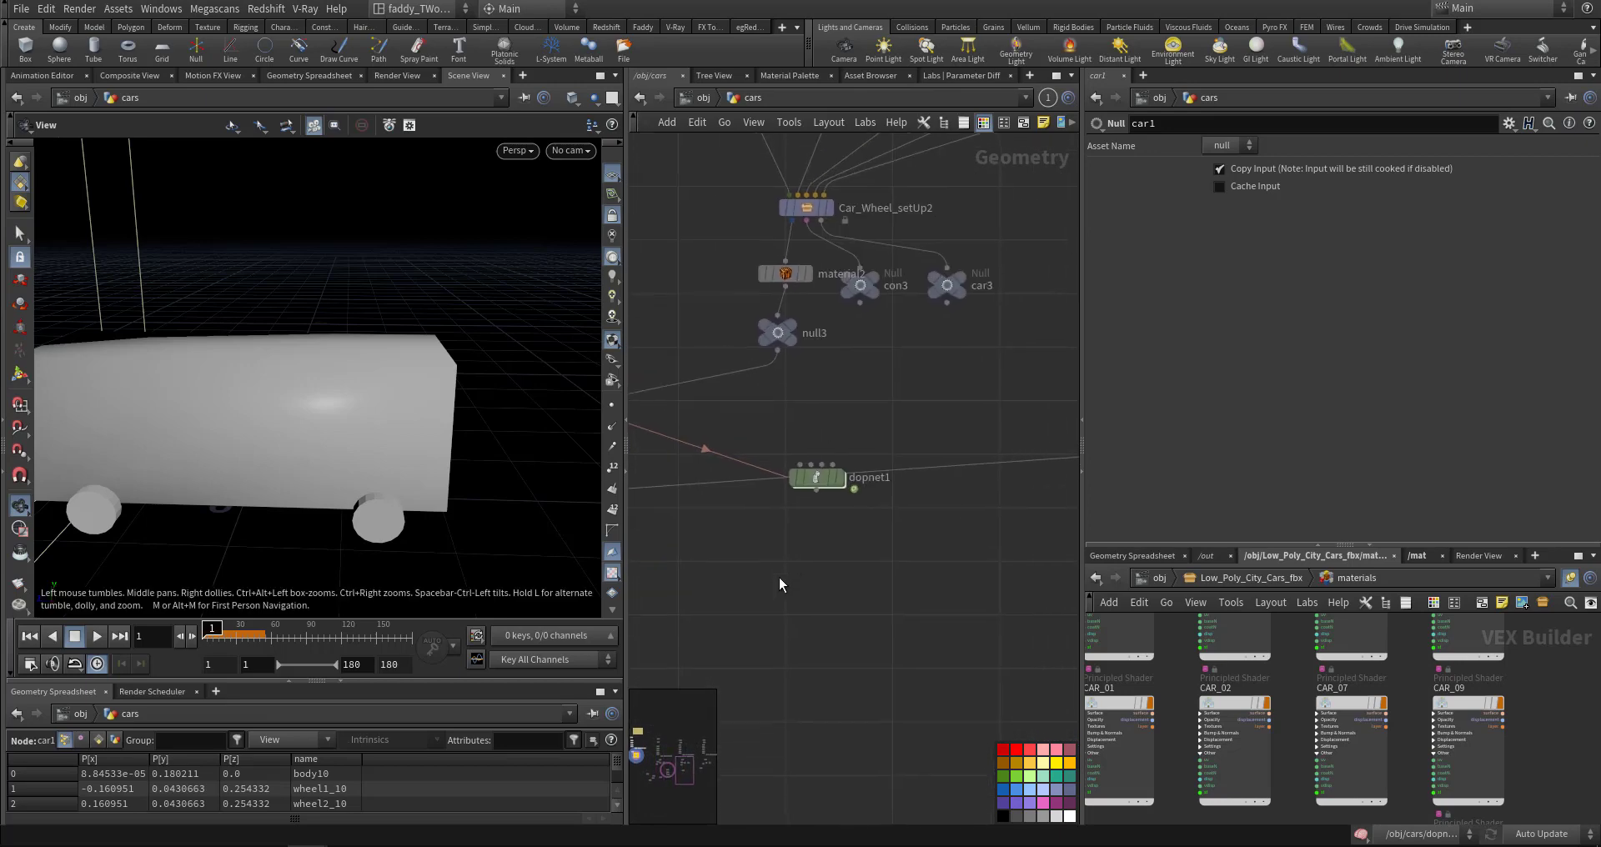
pyautogui.scroll(2, 779, 577)
pyautogui.doubleClick(831, 444)
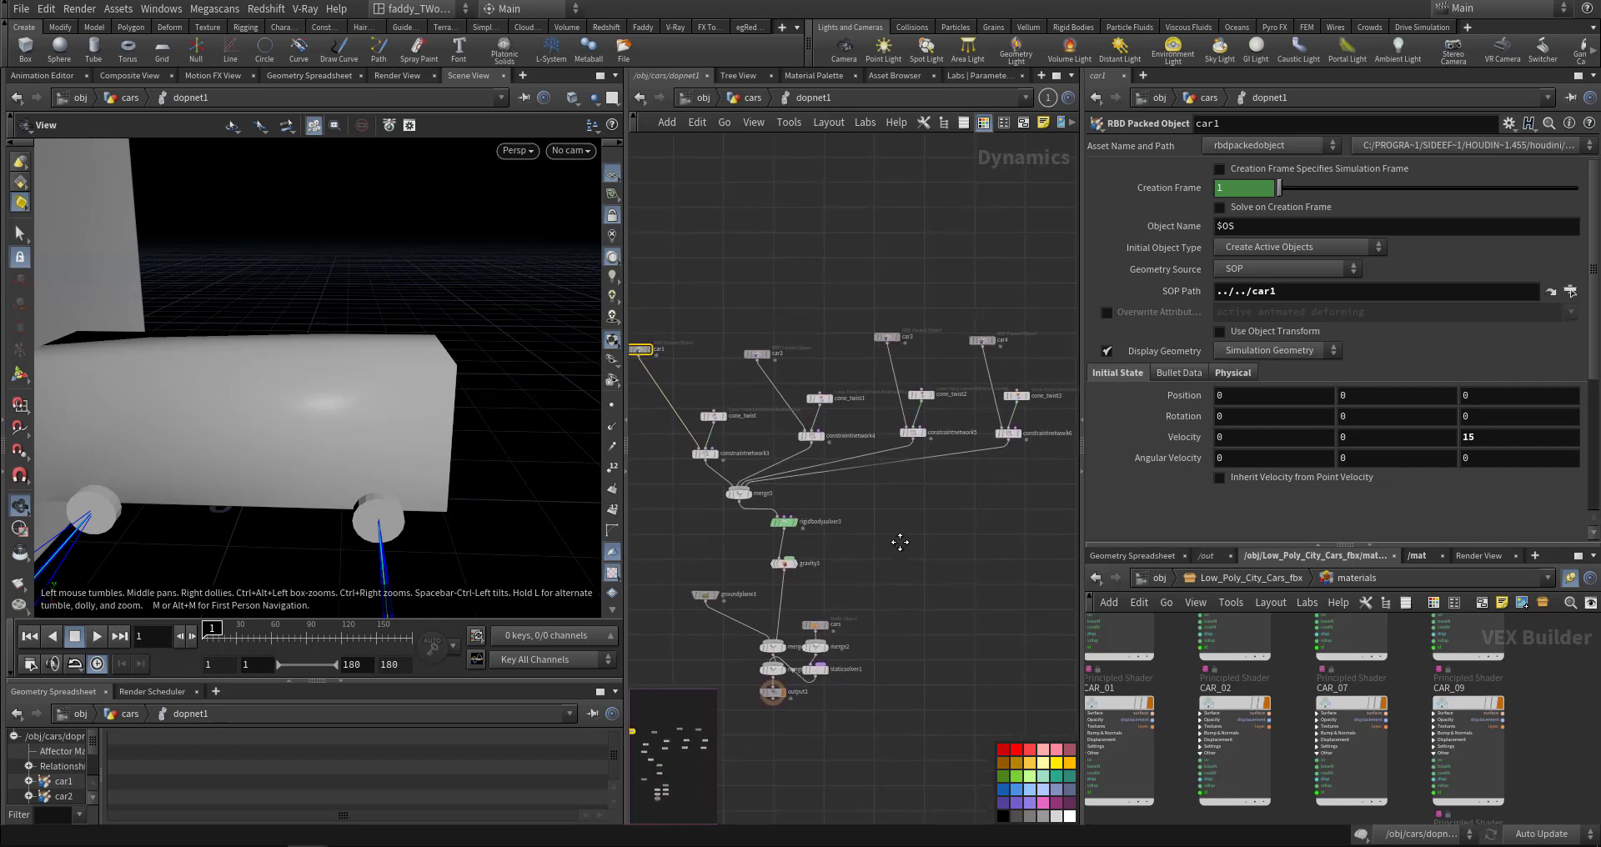
# - Inspect dopnet1's cone twist and constraint networks and the car1–car4 RBD Packed Objects, then go back up
pyautogui.moveTo(923, 414); pyautogui.dragTo(1030, 392)
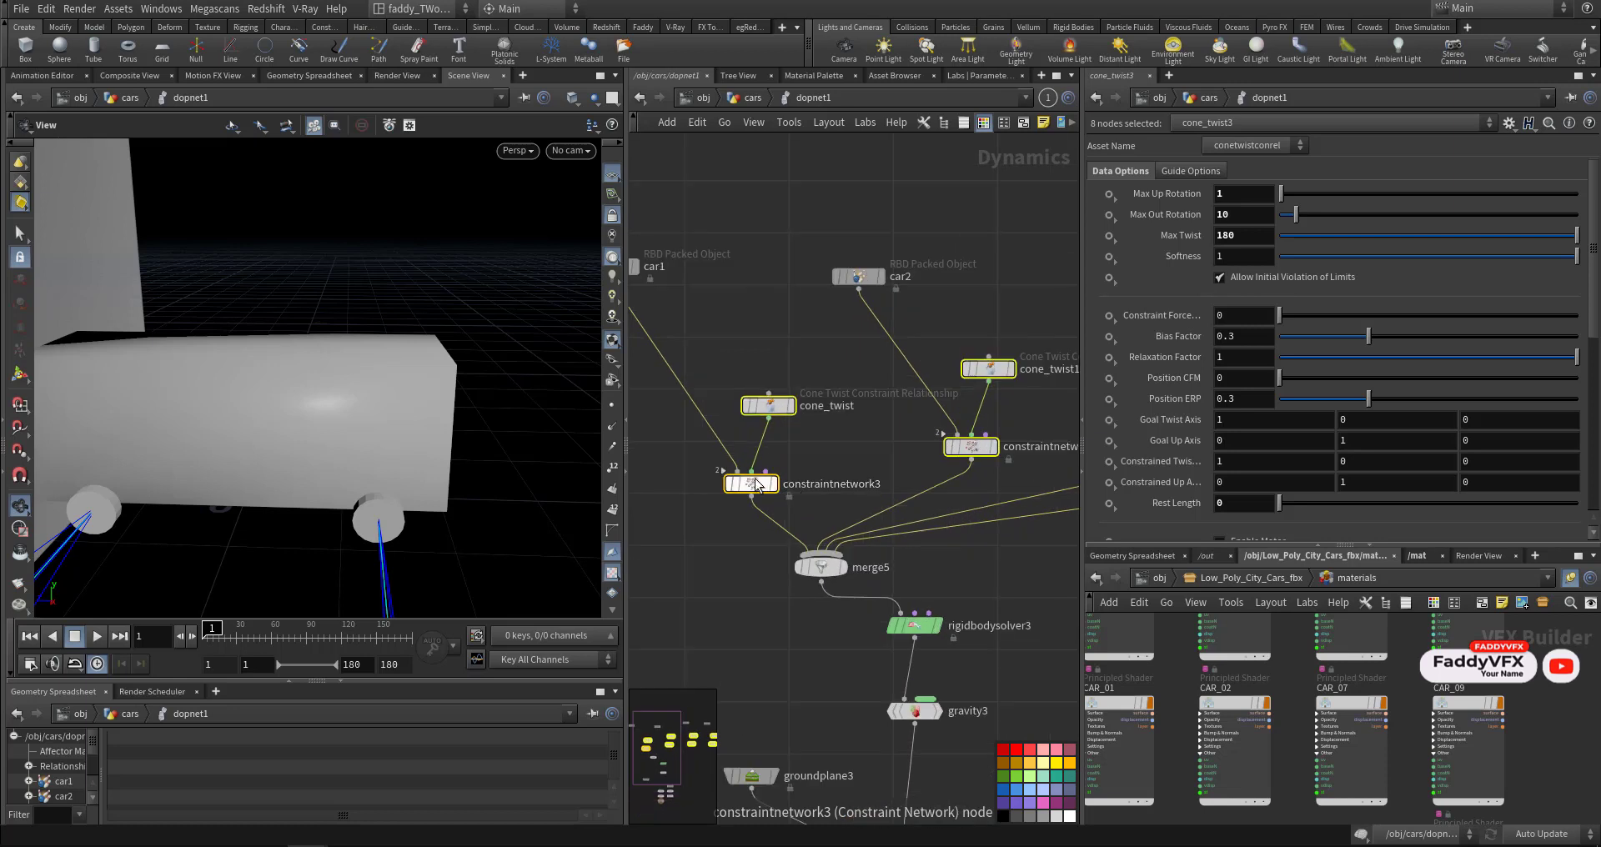
pyautogui.click(735, 486)
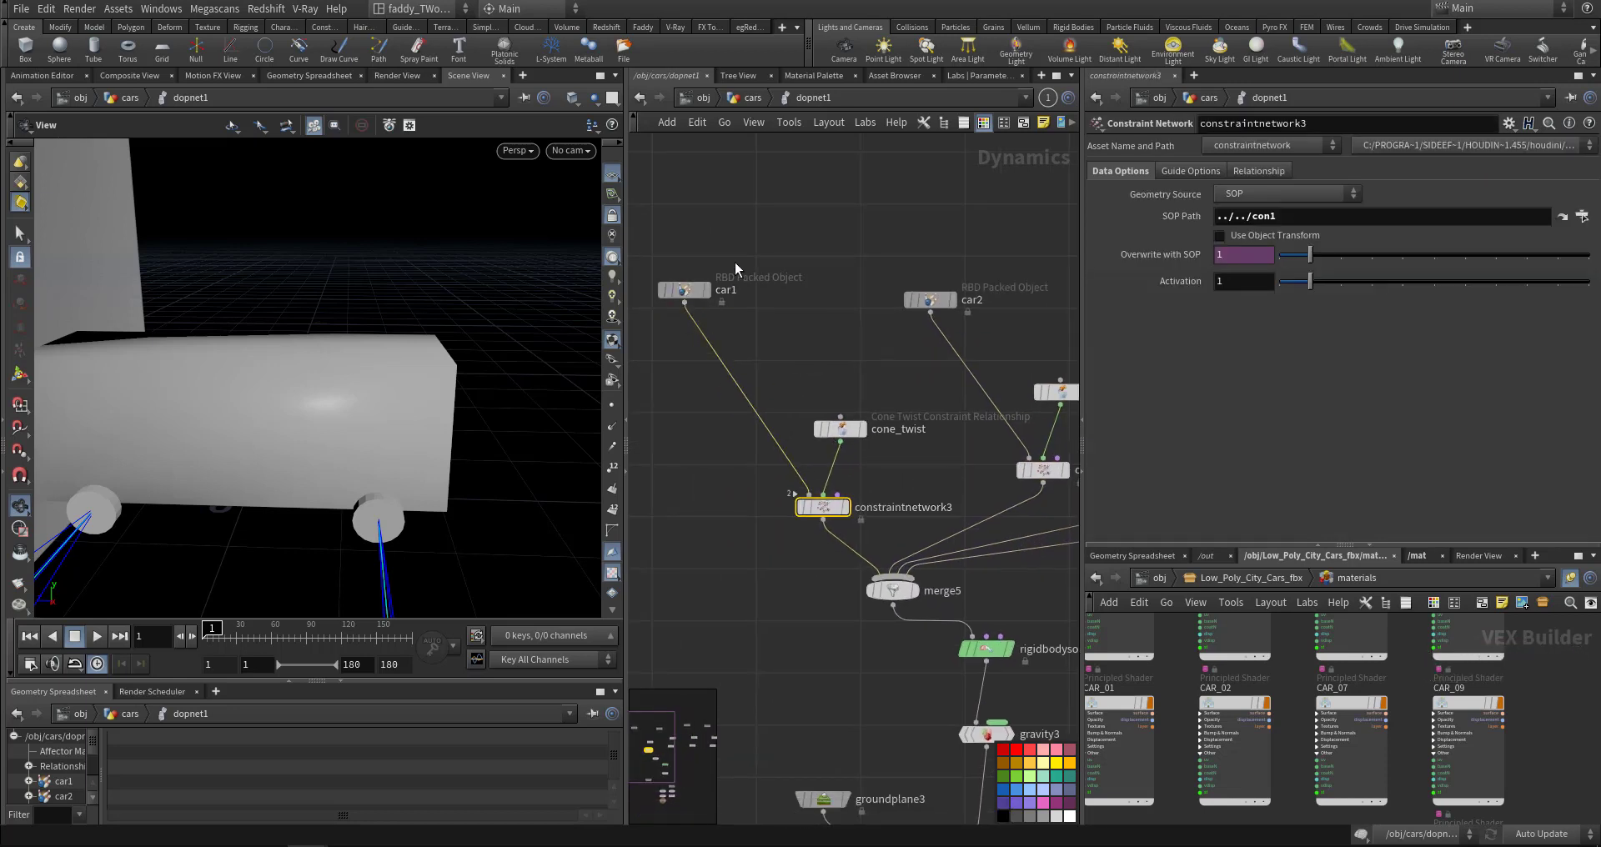
pyautogui.moveTo(742, 247); pyautogui.dragTo(680, 309)
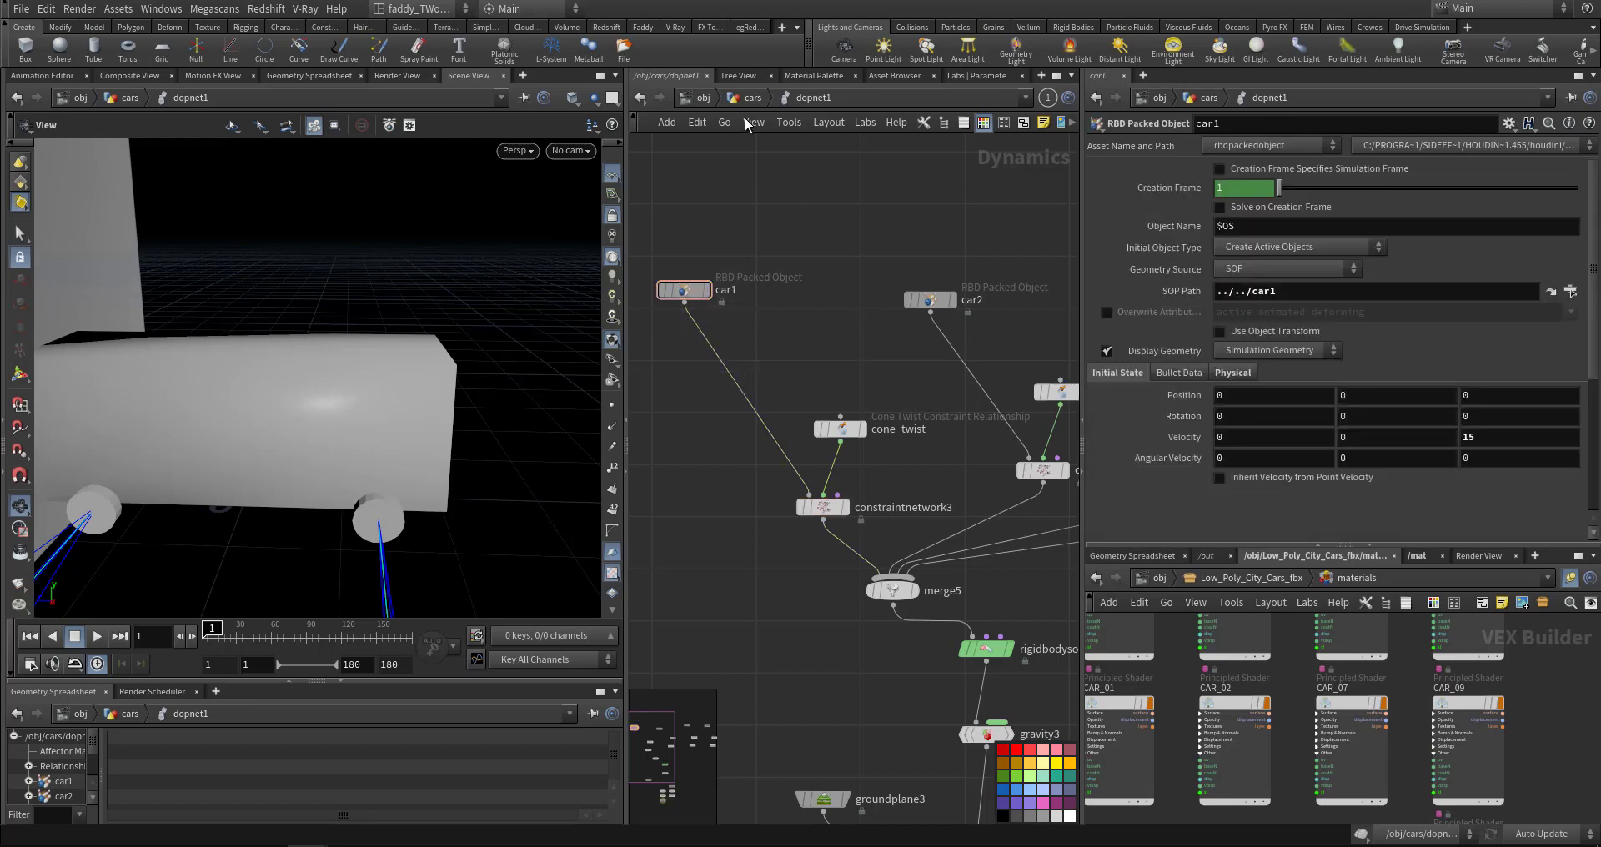
pyautogui.moveTo(886, 247); pyautogui.dragTo(715, 247, button='middle')
pyautogui.moveTo(716, 247); pyautogui.dragTo(792, 314)
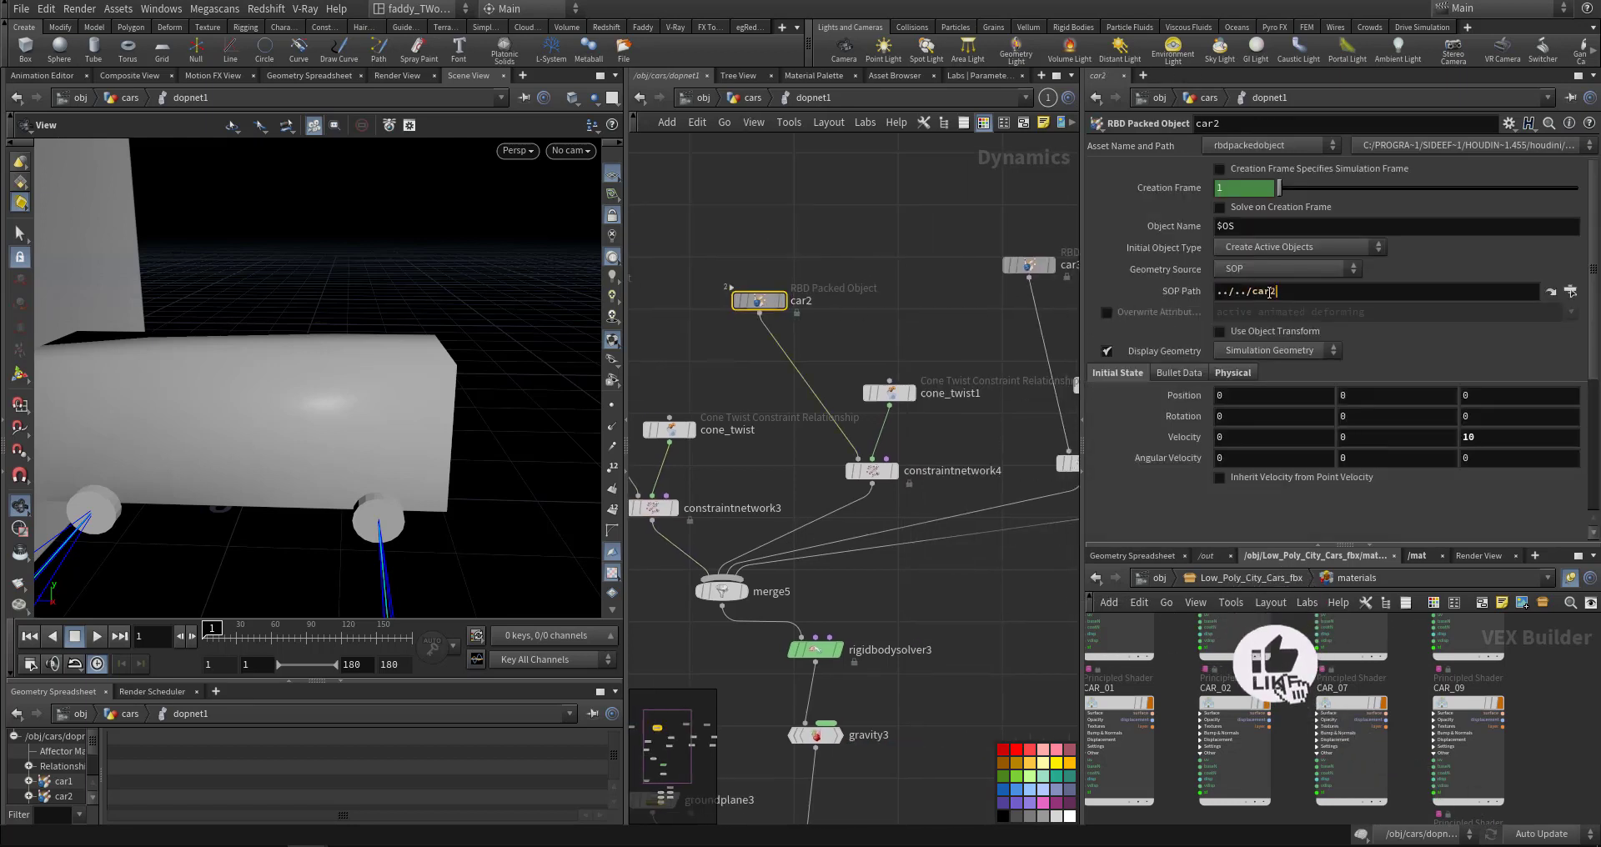
pyautogui.moveTo(967, 249); pyautogui.dragTo(820, 259, button='middle')
pyautogui.moveTo(820, 259); pyautogui.dragTo(917, 294)
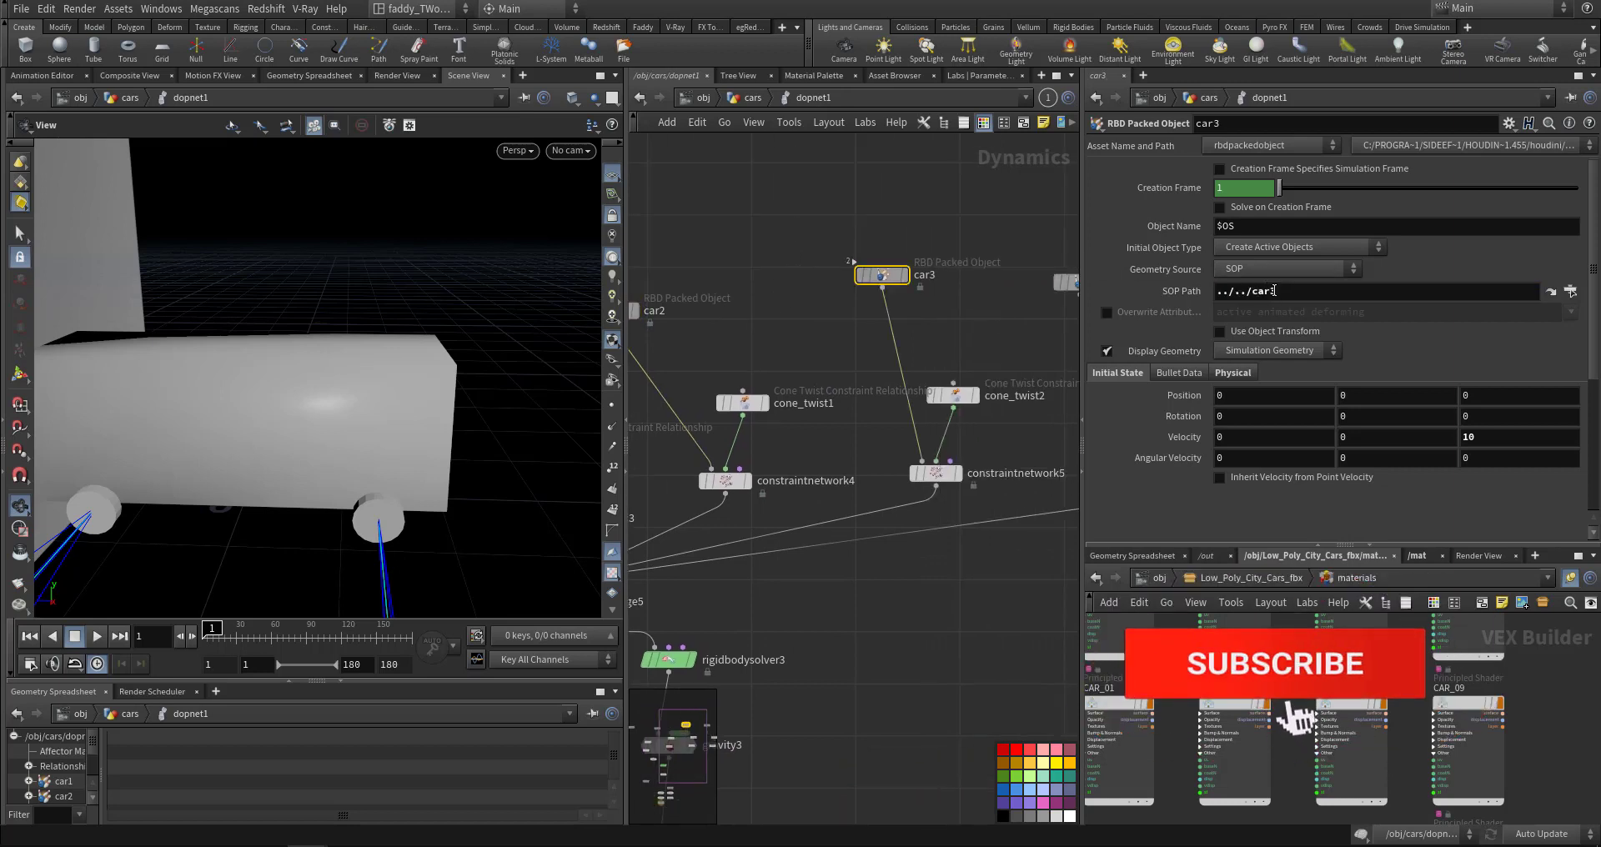
pyautogui.moveTo(892, 339); pyautogui.dragTo(687, 333, button='middle')
pyautogui.moveTo(859, 255); pyautogui.dragTo(972, 322)
pyautogui.moveTo(972, 322)
pyautogui.mouseDown(button='middle')
pyautogui.moveTo(853, 308)
pyautogui.moveTo(828, 457)
pyautogui.moveTo(974, 453)
pyautogui.mouseUp(button='middle')
pyautogui.moveTo(758, 421); pyautogui.dragTo(863, 481)
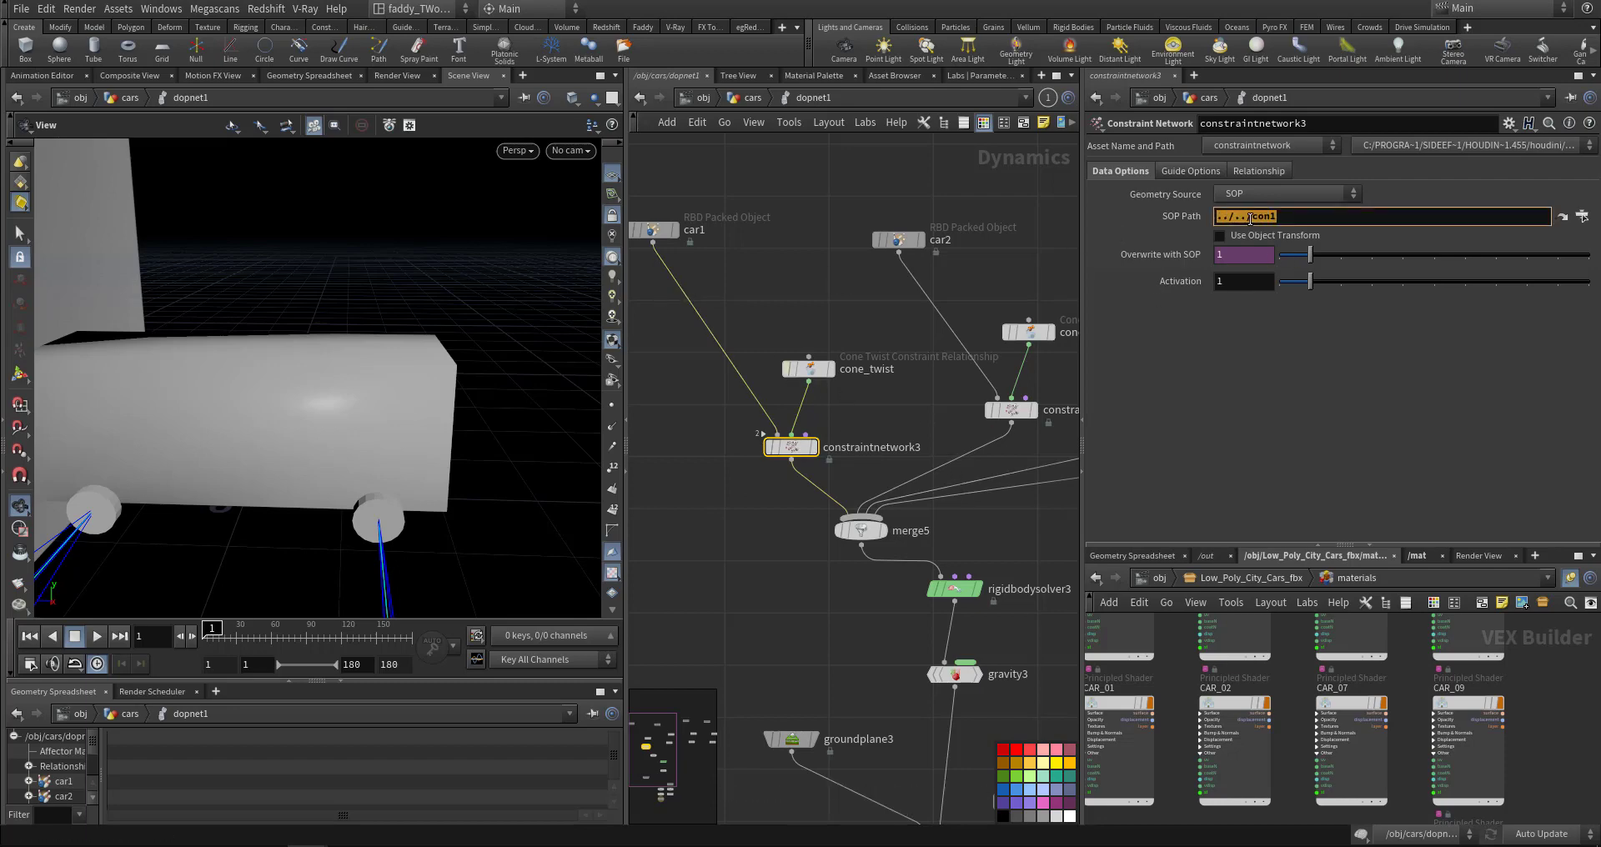
pyautogui.press('u')
pyautogui.moveTo(802, 319); pyautogui.dragTo(899, 415, button='middle')
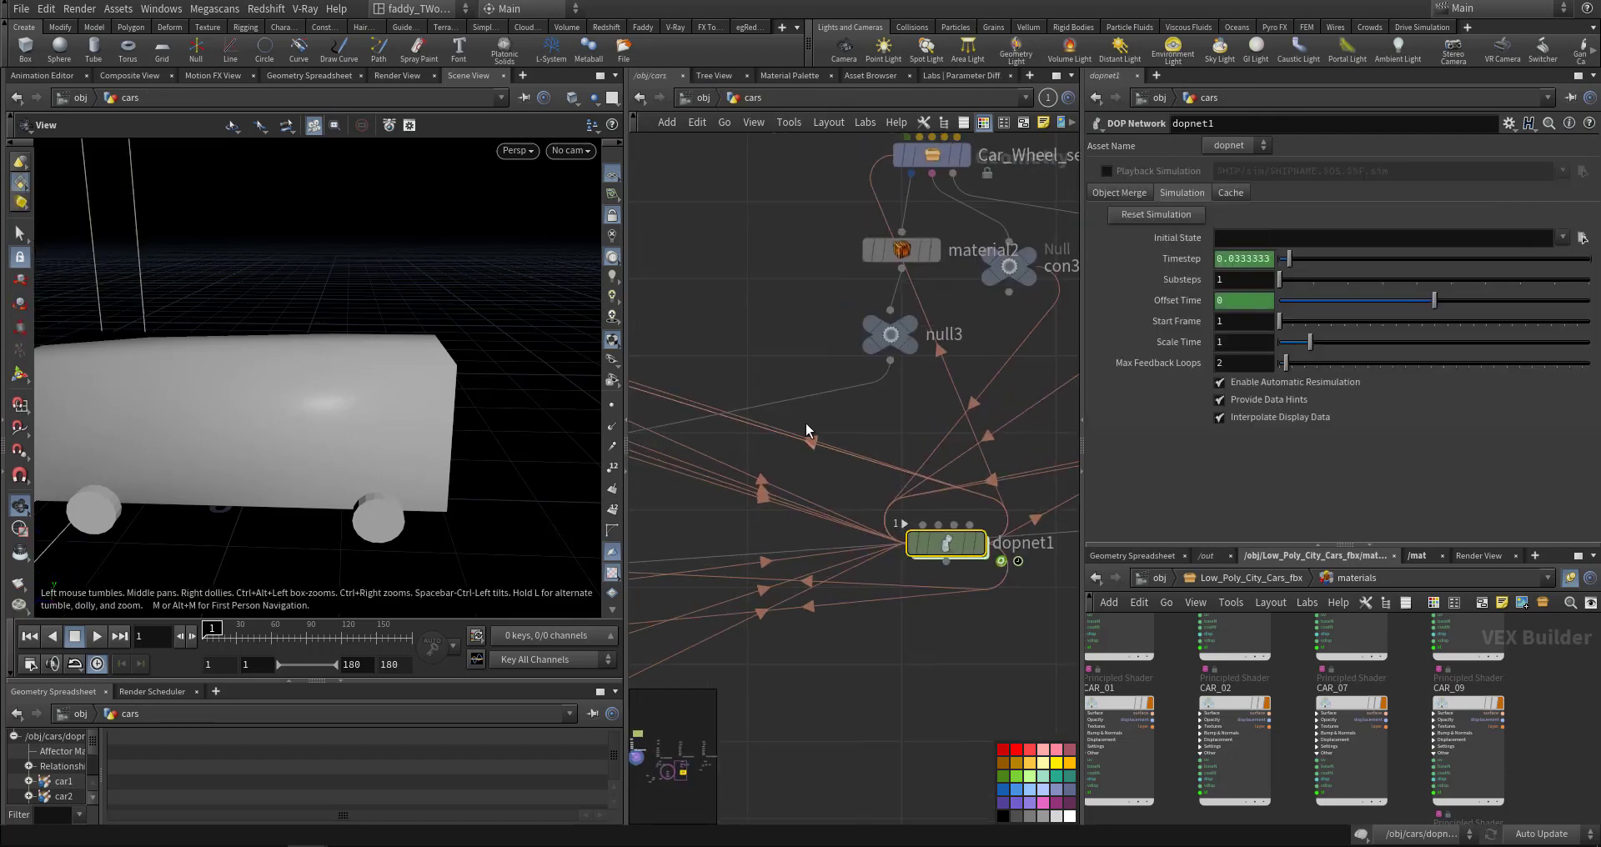
pyautogui.click(861, 320)
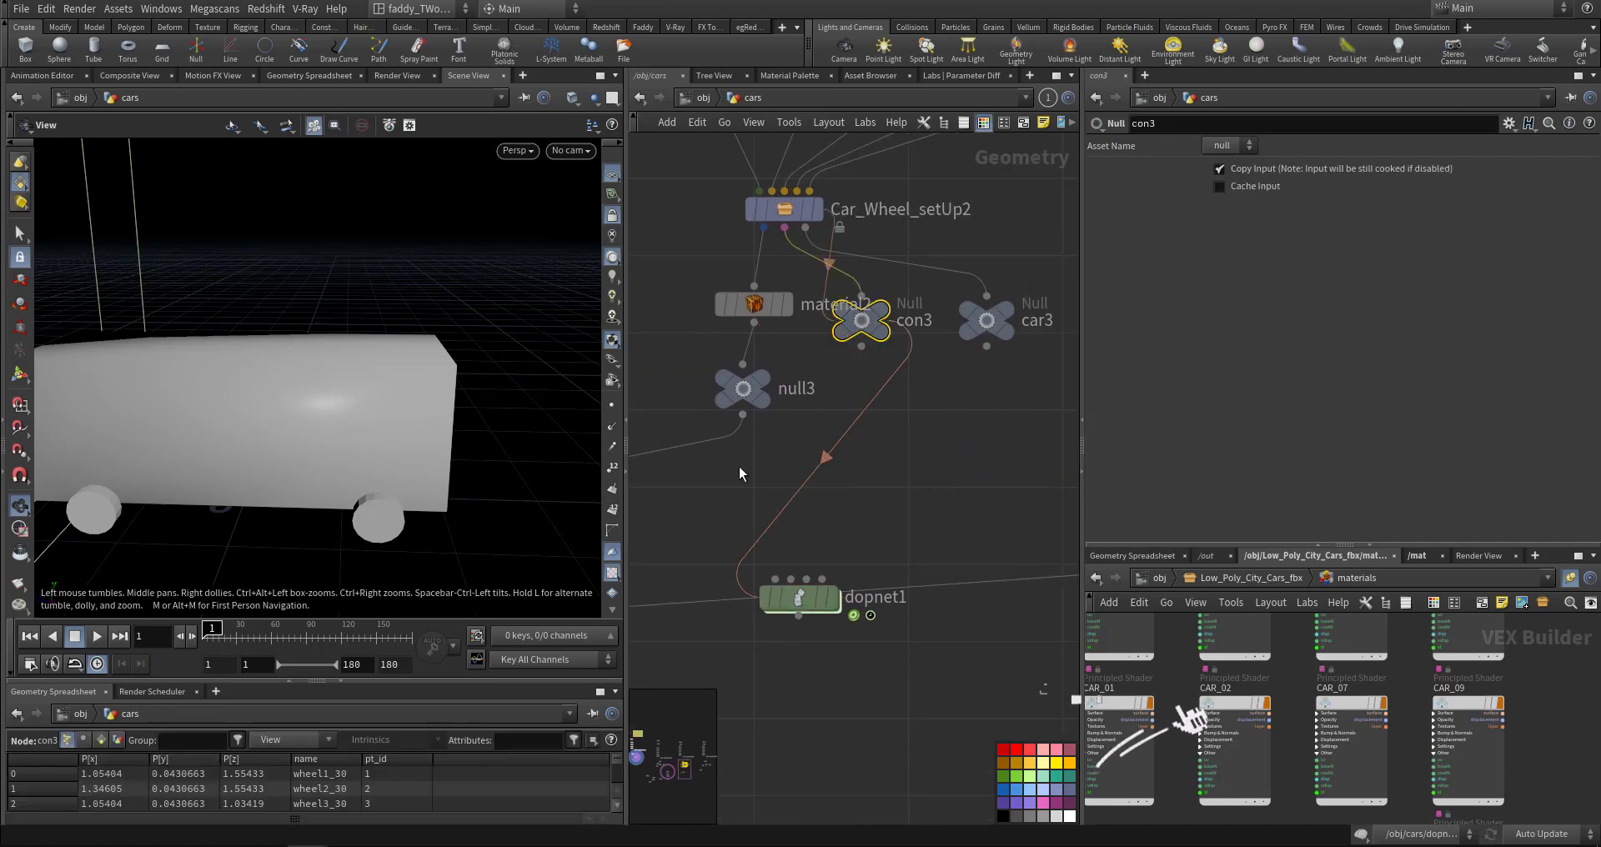
pyautogui.moveTo(739, 474); pyautogui.dragTo(715, 572, button='middle')
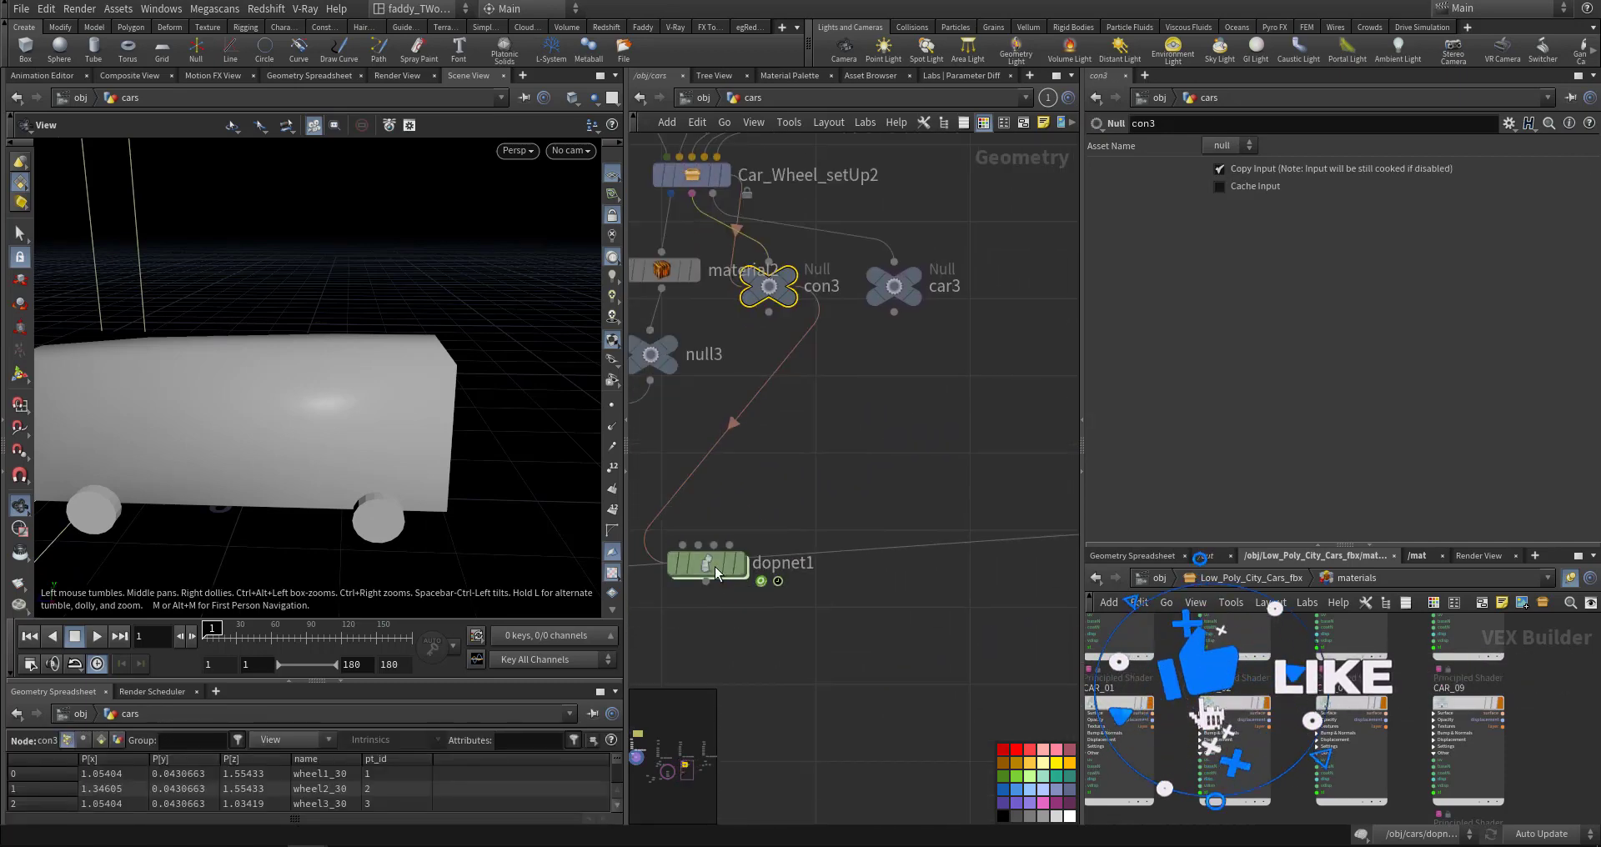
pyautogui.doubleClick(709, 565)
pyautogui.moveTo(768, 325); pyautogui.dragTo(769, 327)
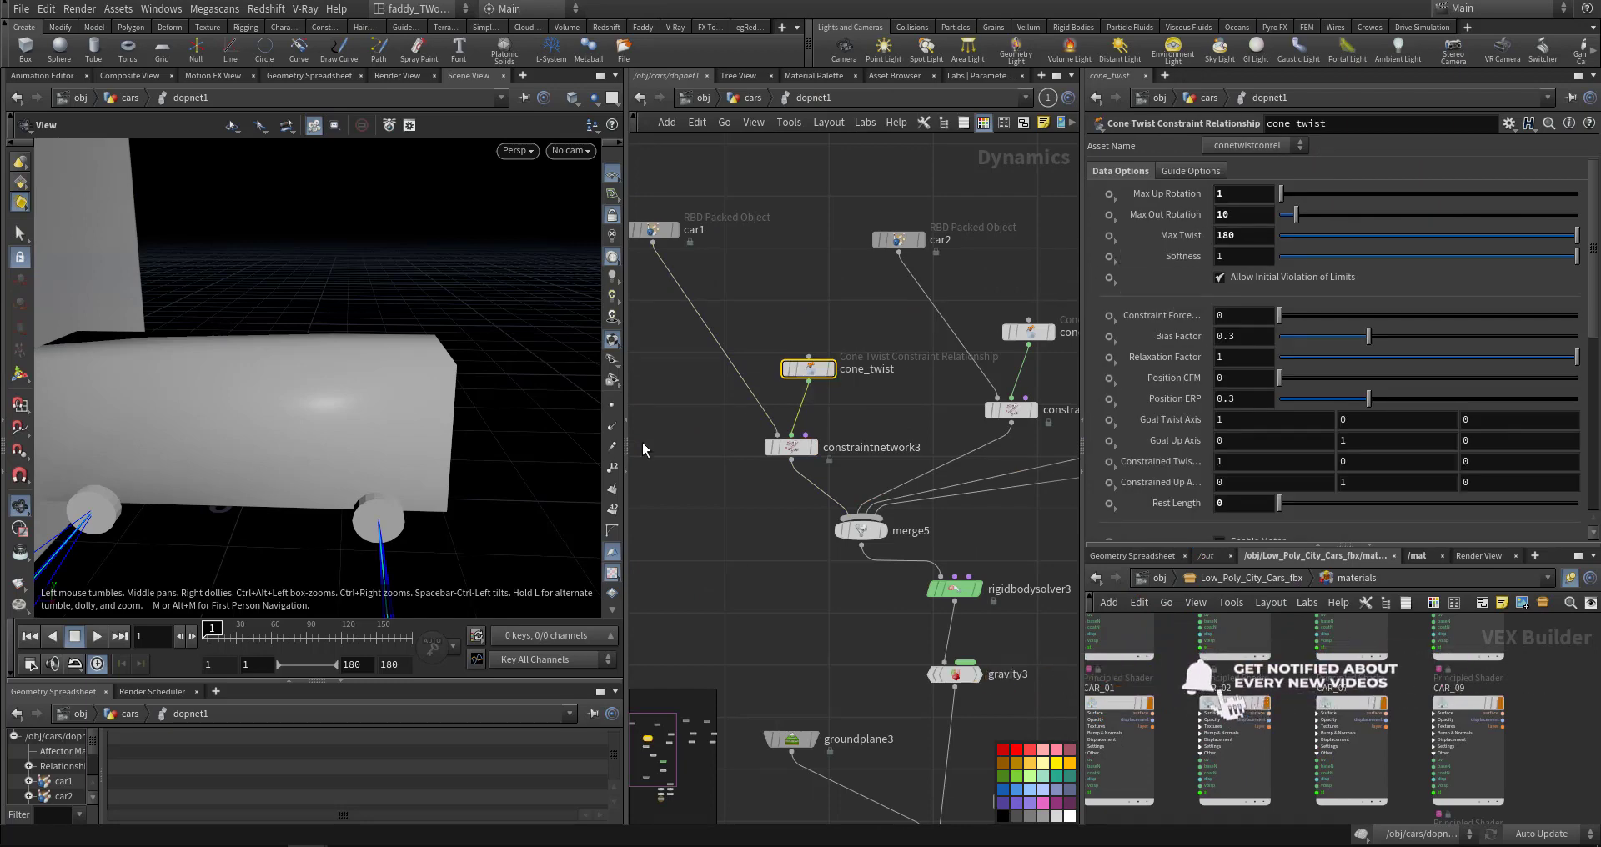
pyautogui.moveTo(411, 457)
pyautogui.mouseDown()
pyautogui.moveTo(391, 422)
pyautogui.moveTo(330, 464)
pyautogui.moveTo(359, 491)
pyautogui.moveTo(594, 454)
pyautogui.moveTo(491, 439)
pyautogui.mouseUp()
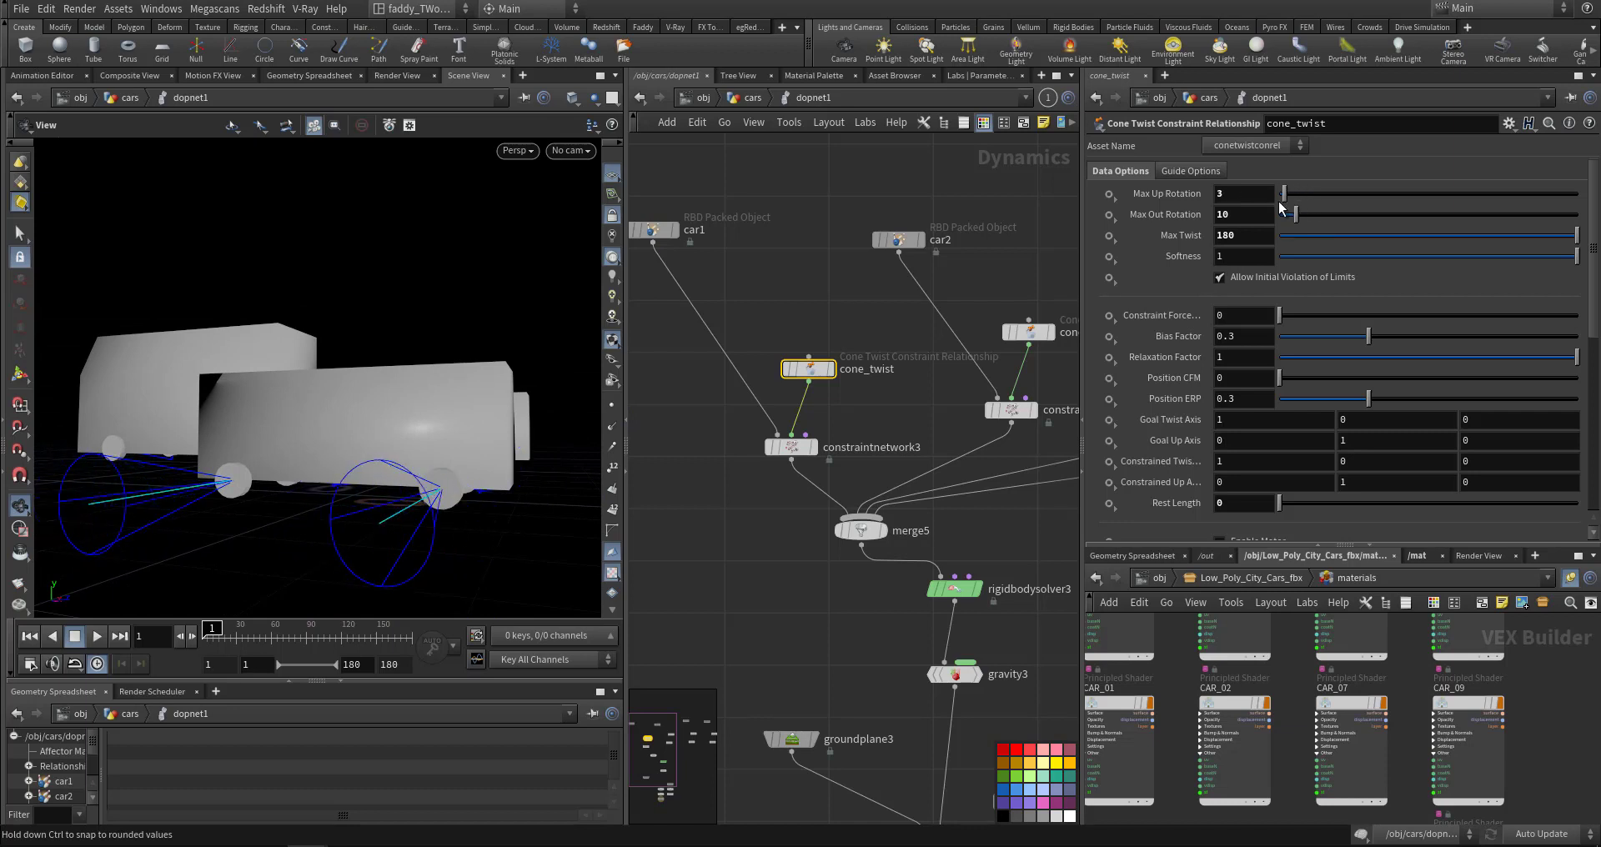
# - Set cone_twist's Max Out Rotation to 1 and try the Max Twist slider, leaving it at 180
pyautogui.moveTo(1294, 215); pyautogui.dragTo(1307, 222)
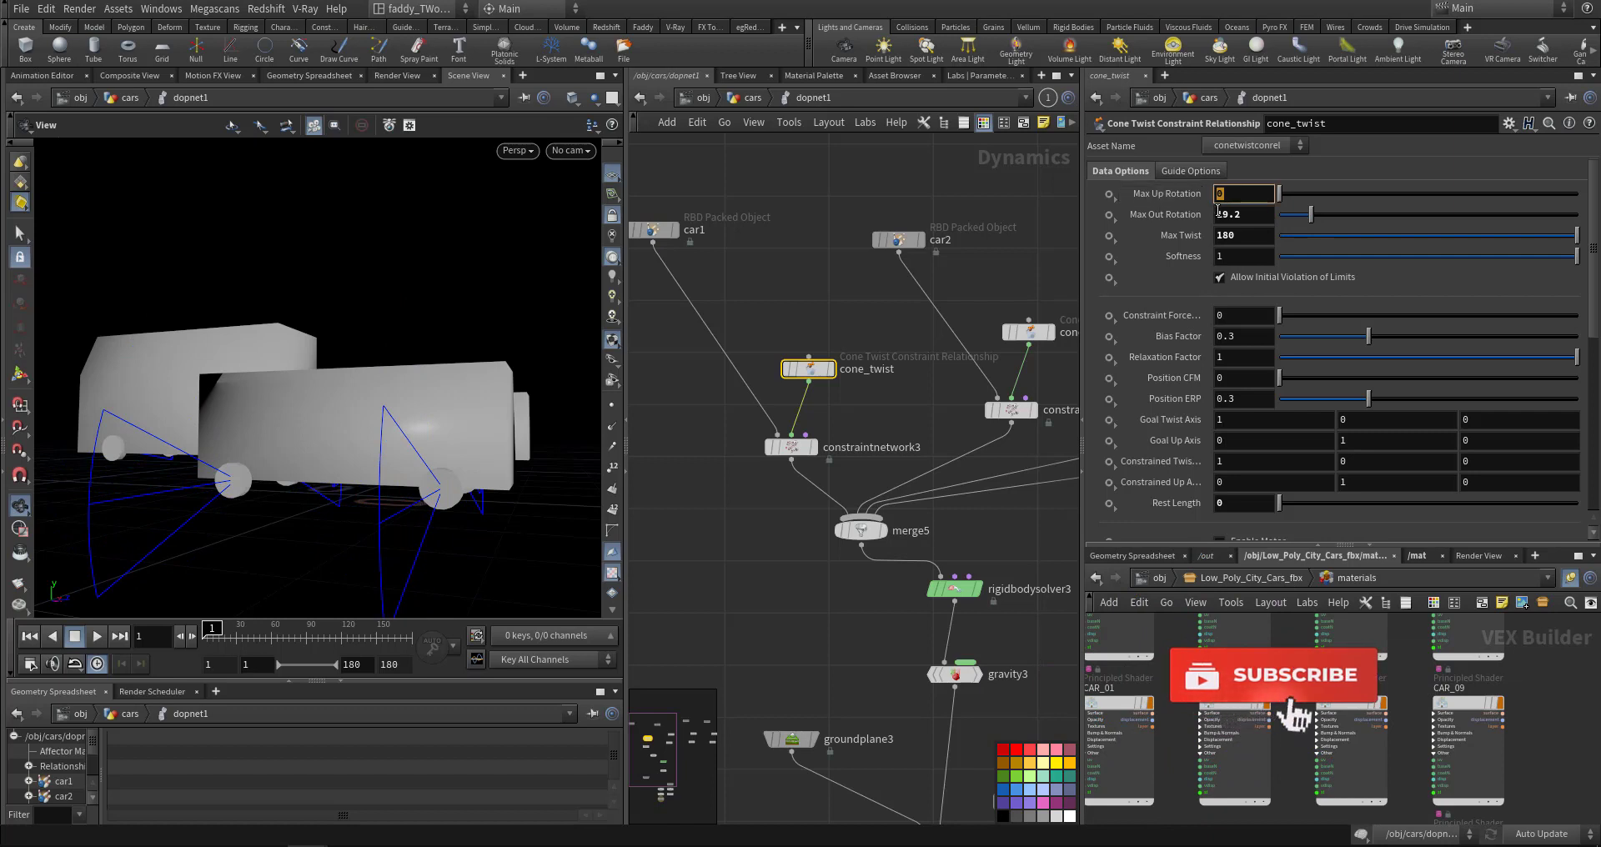
pyautogui.doubleClick(1243, 215)
pyautogui.write('1')
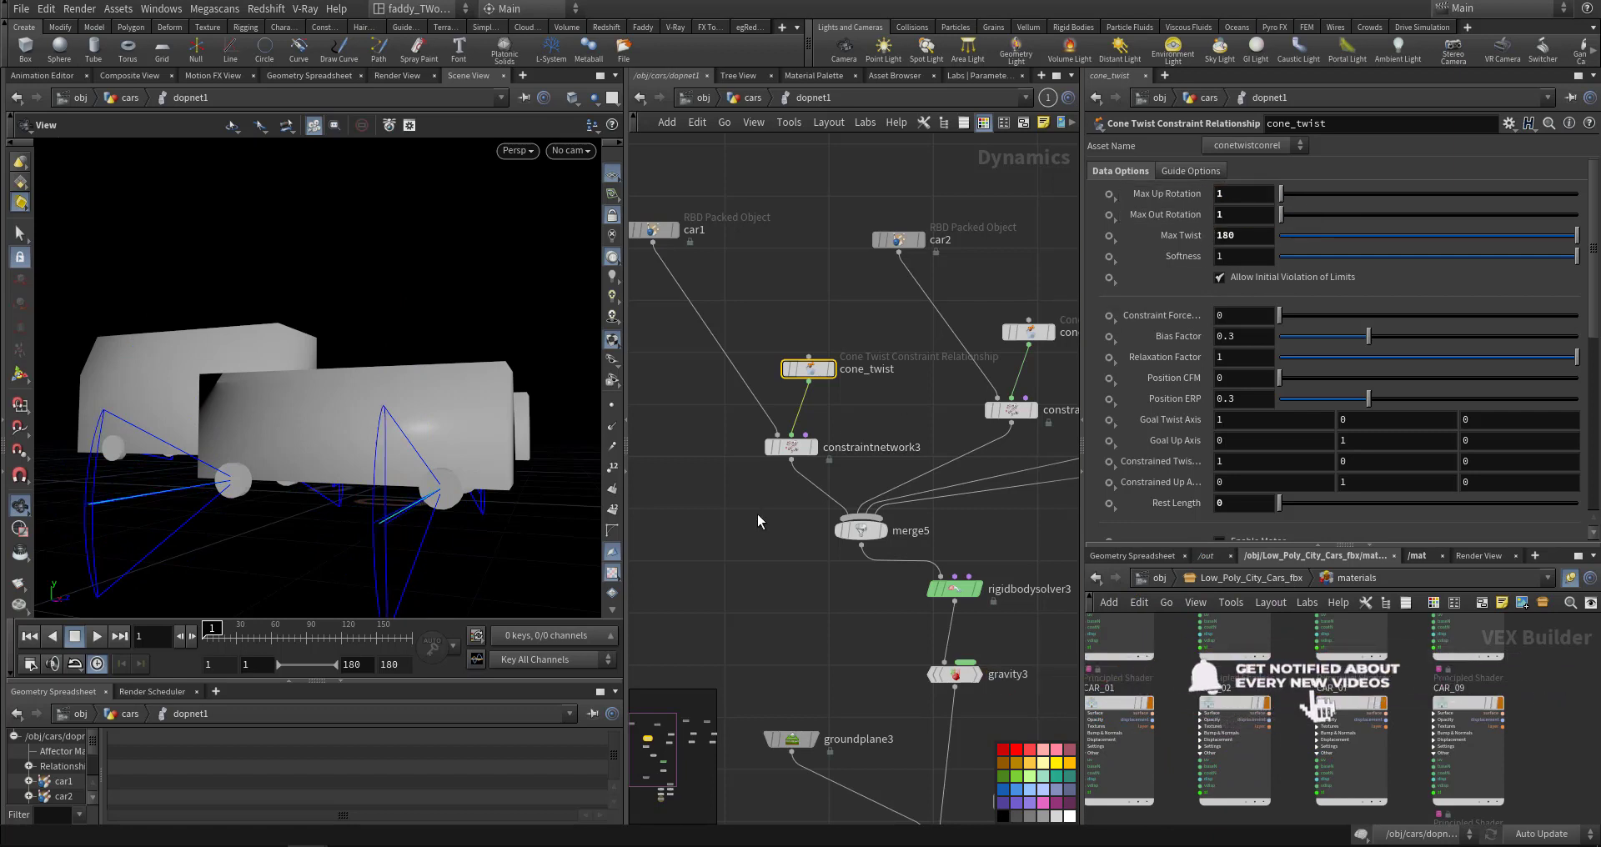
pyautogui.press('Return')
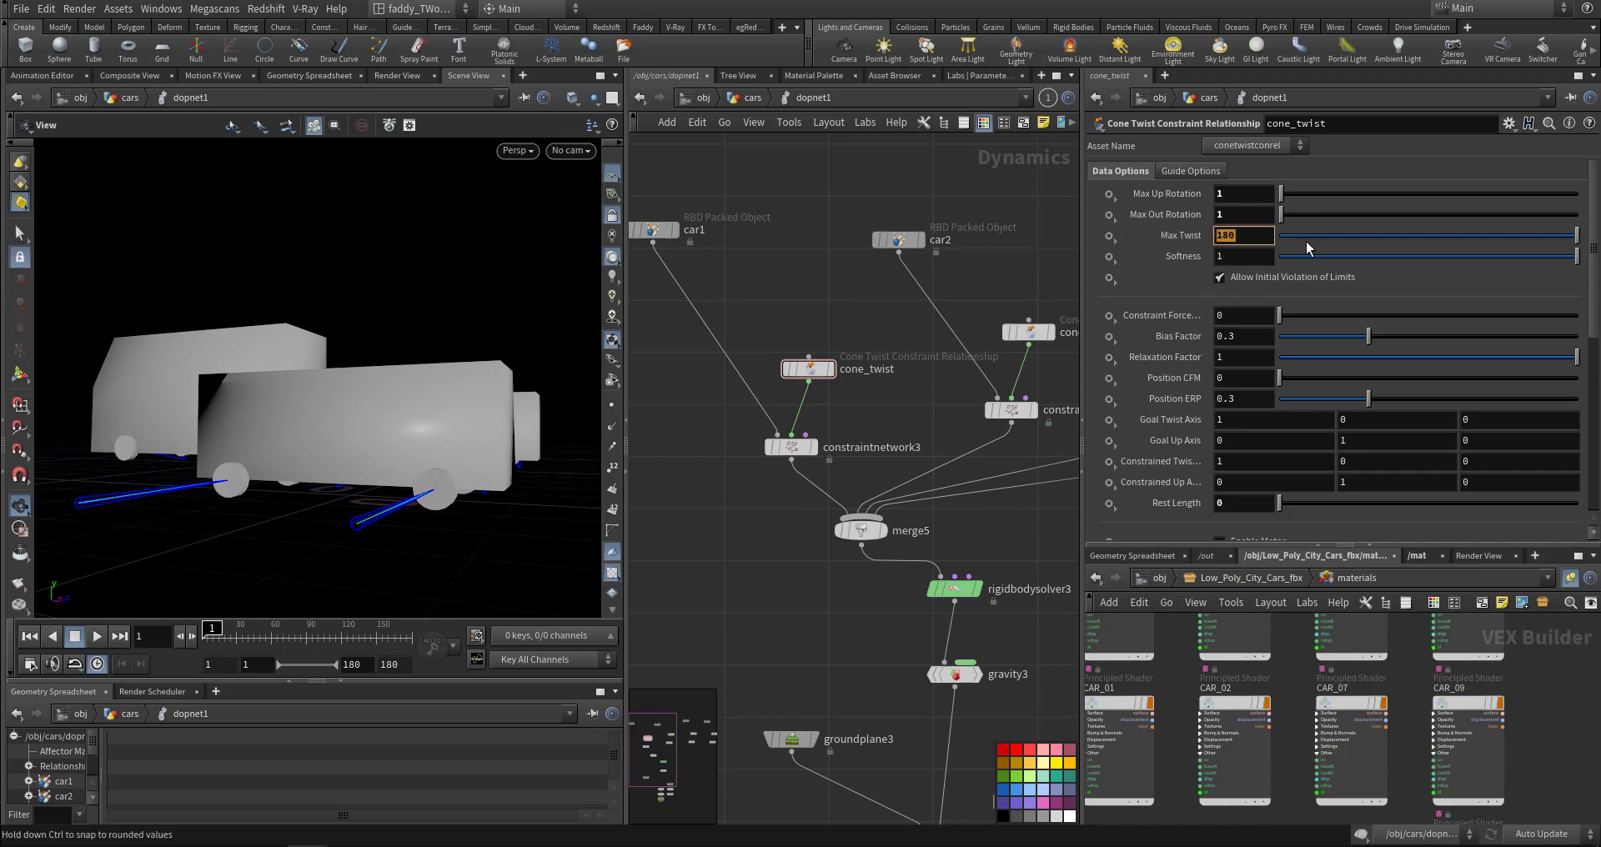
pyautogui.moveTo(1461, 257)
pyautogui.mouseDown()
pyautogui.moveTo(1370, 242)
pyautogui.moveTo(1576, 241)
pyautogui.mouseUp()
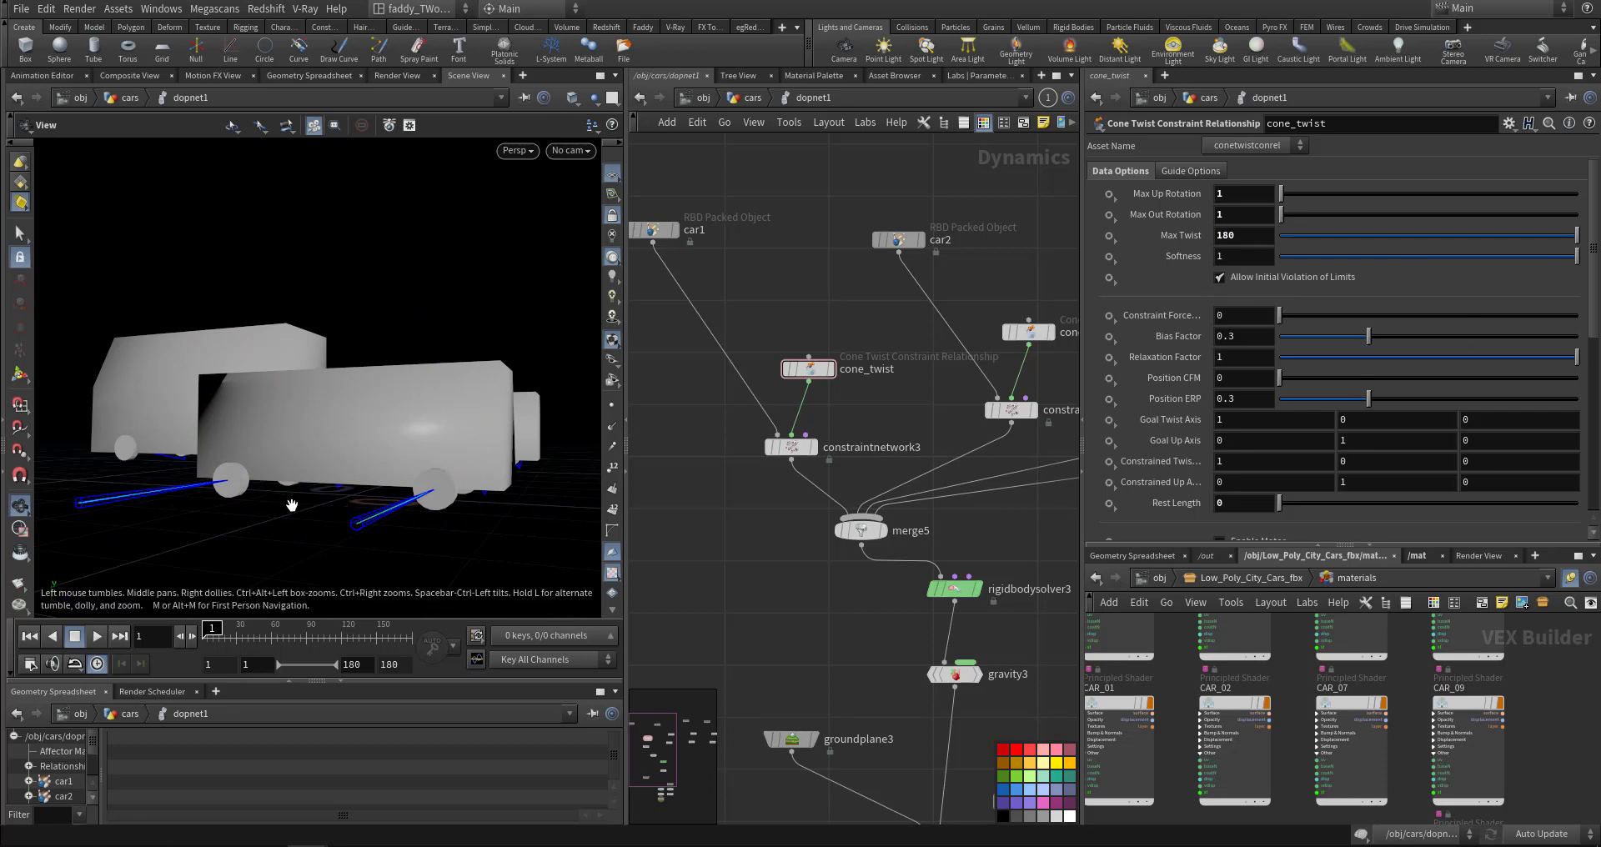
pyautogui.moveTo(849, 581)
pyautogui.mouseDown(button='middle')
pyautogui.moveTo(734, 504)
pyautogui.moveTo(780, 531)
pyautogui.mouseUp(button='middle')
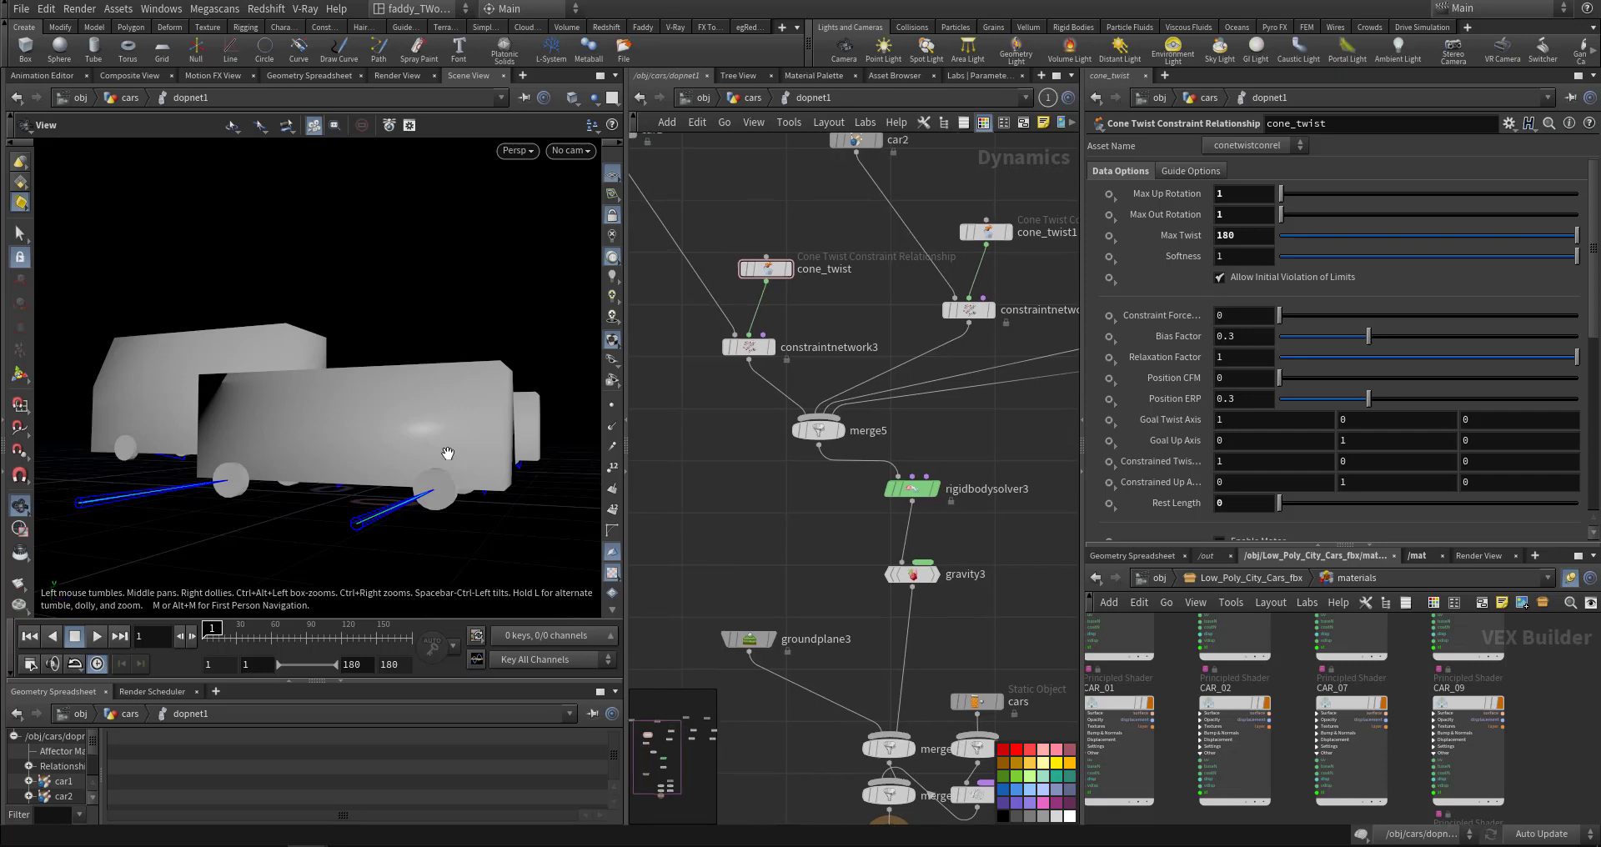
# - Select the cars Static Object to check its settings: bounce 0.5, friction 1
pyautogui.scroll(-5, 441, 456)
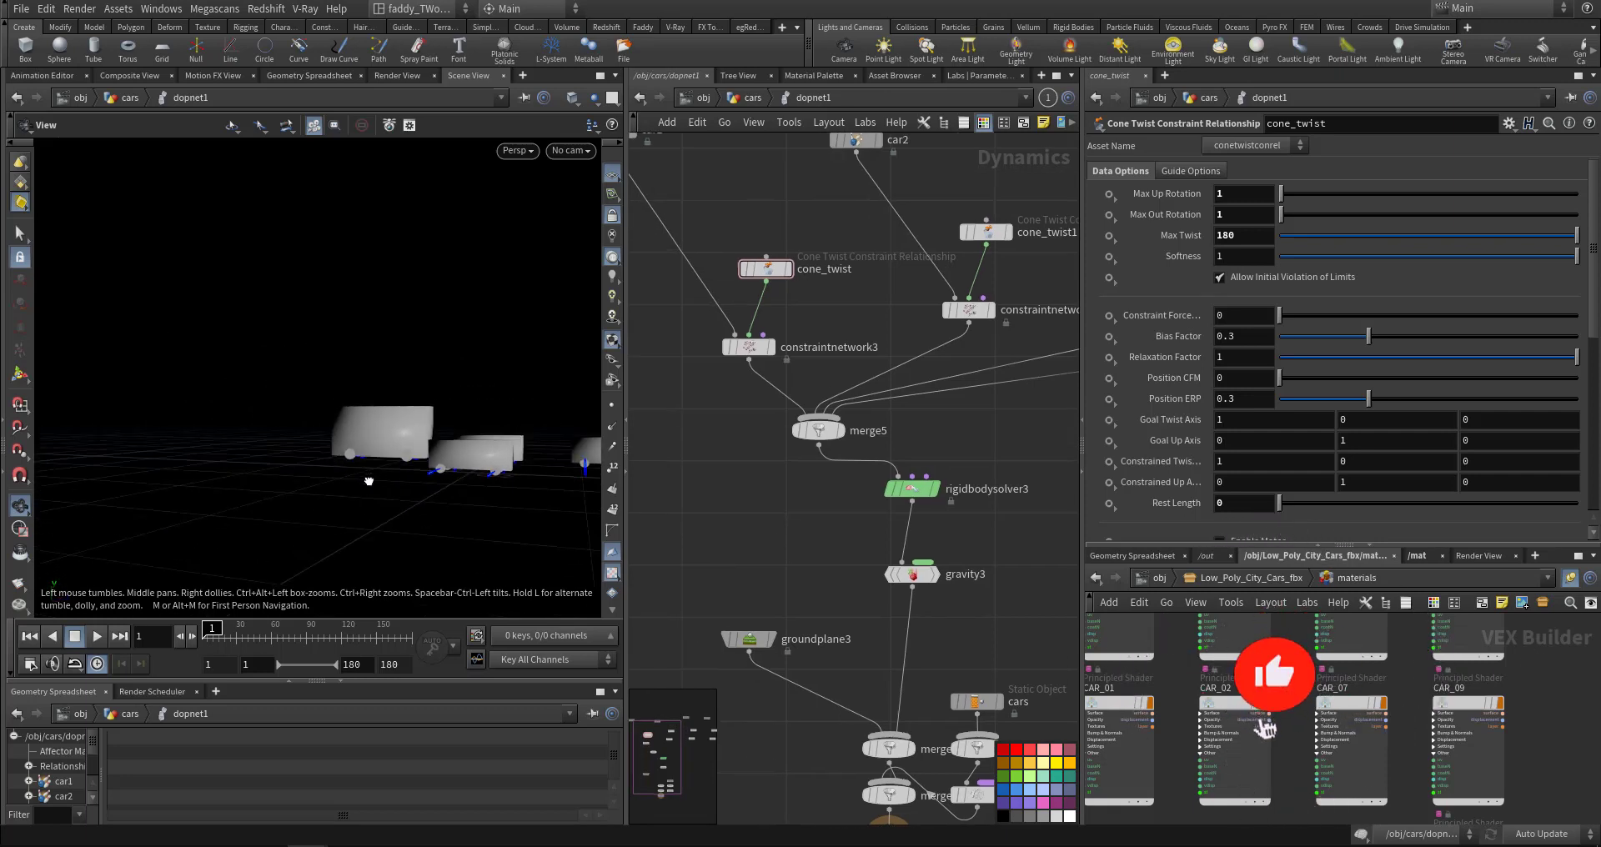
pyautogui.moveTo(415, 472); pyautogui.dragTo(508, 451)
pyautogui.moveTo(792, 569)
pyautogui.mouseDown(button='middle')
pyautogui.moveTo(764, 496)
pyautogui.moveTo(713, 451)
pyautogui.mouseUp(button='middle')
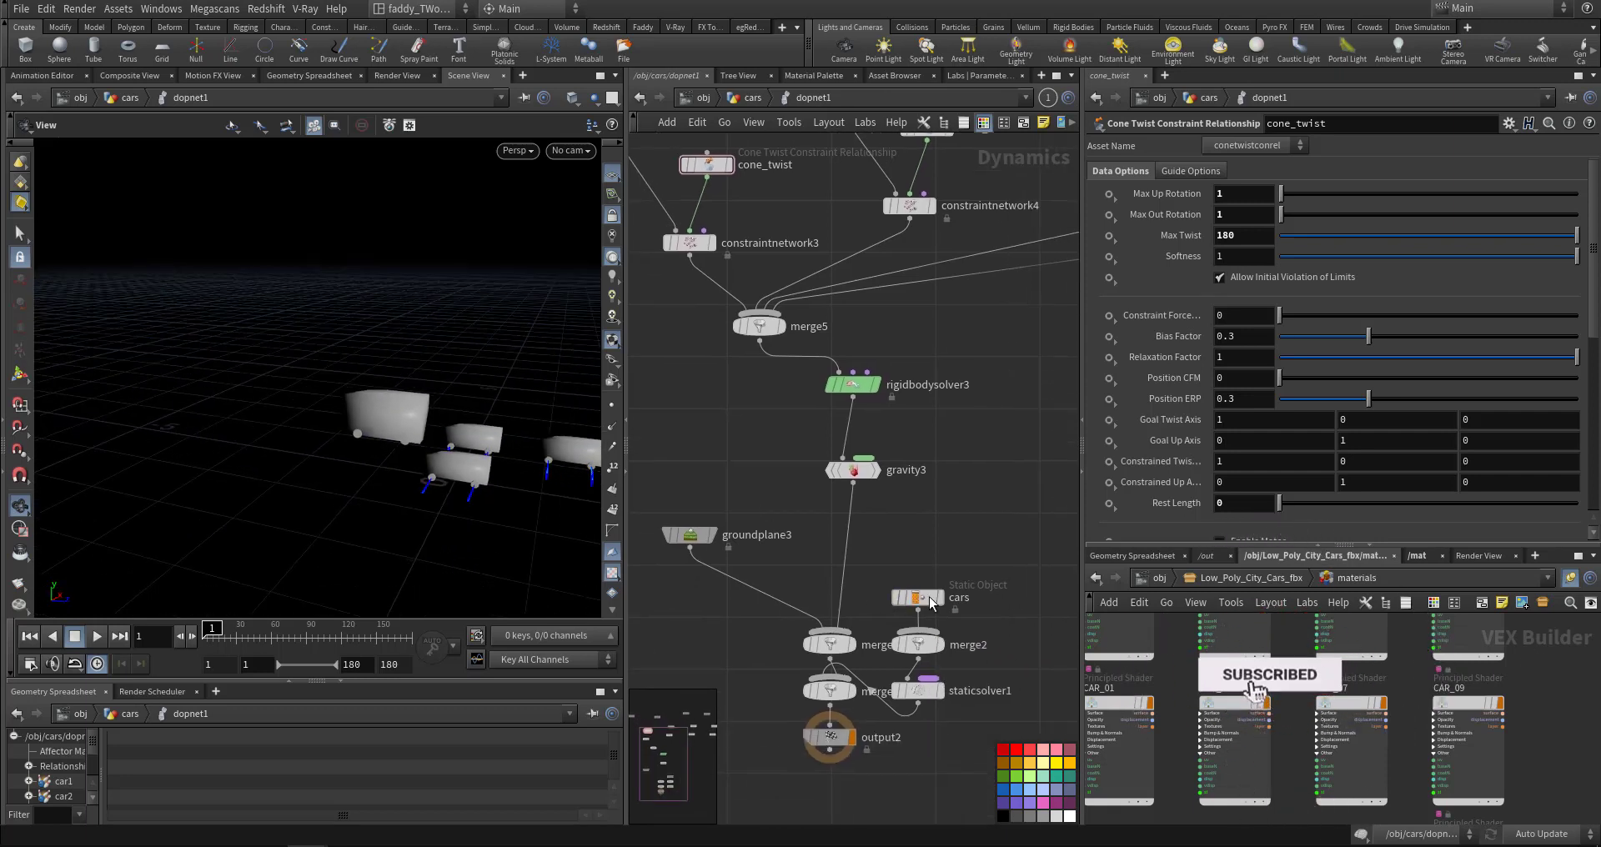
pyautogui.moveTo(942, 588); pyautogui.dragTo(948, 573)
pyautogui.click(1003, 535)
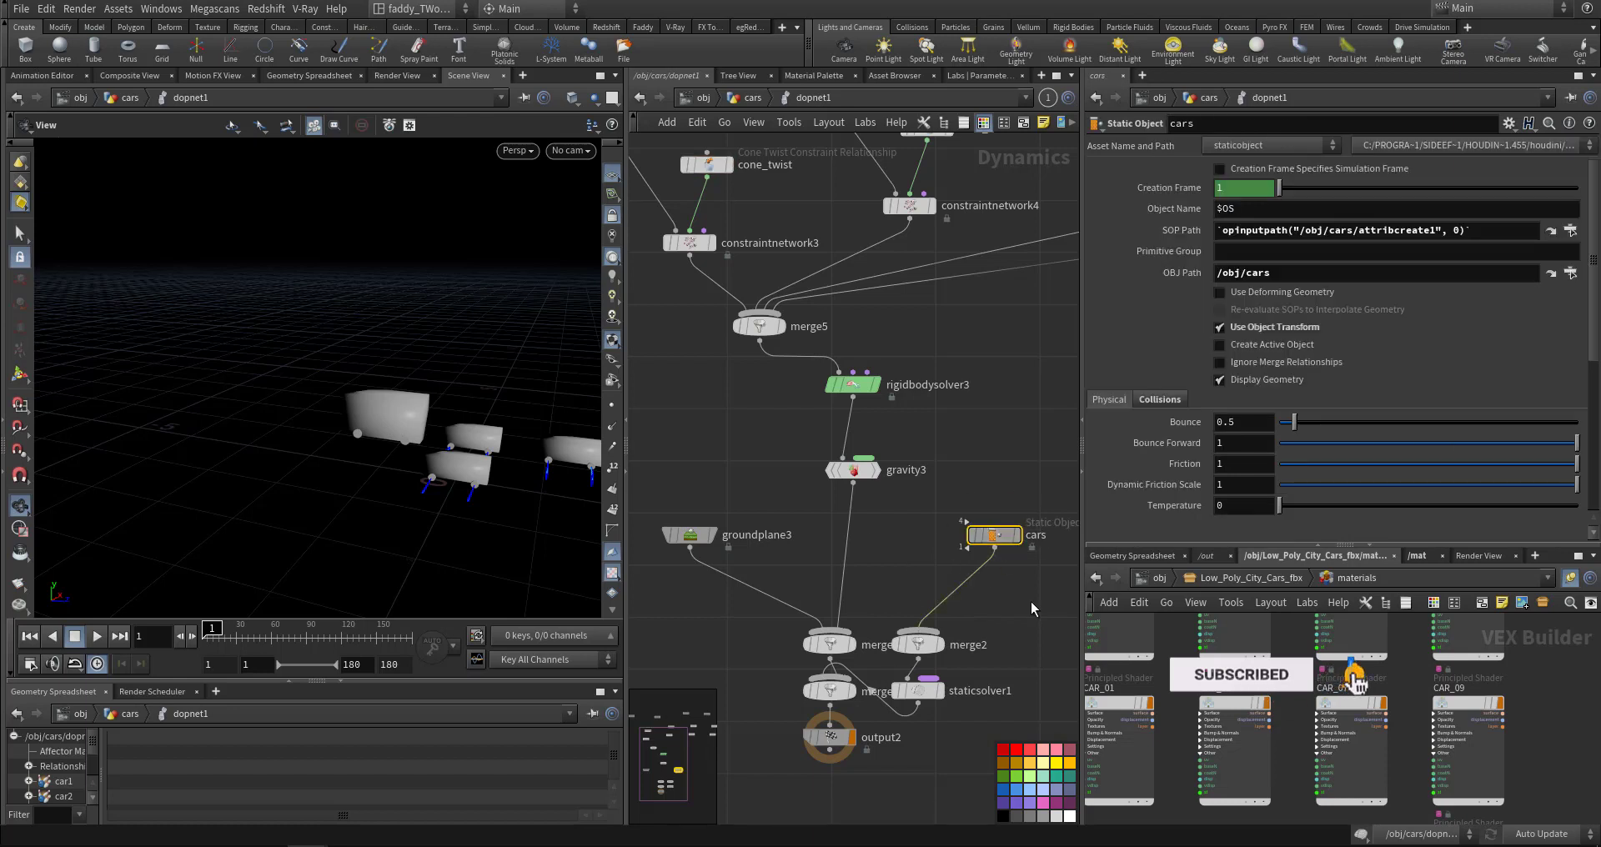
pyautogui.click(878, 572)
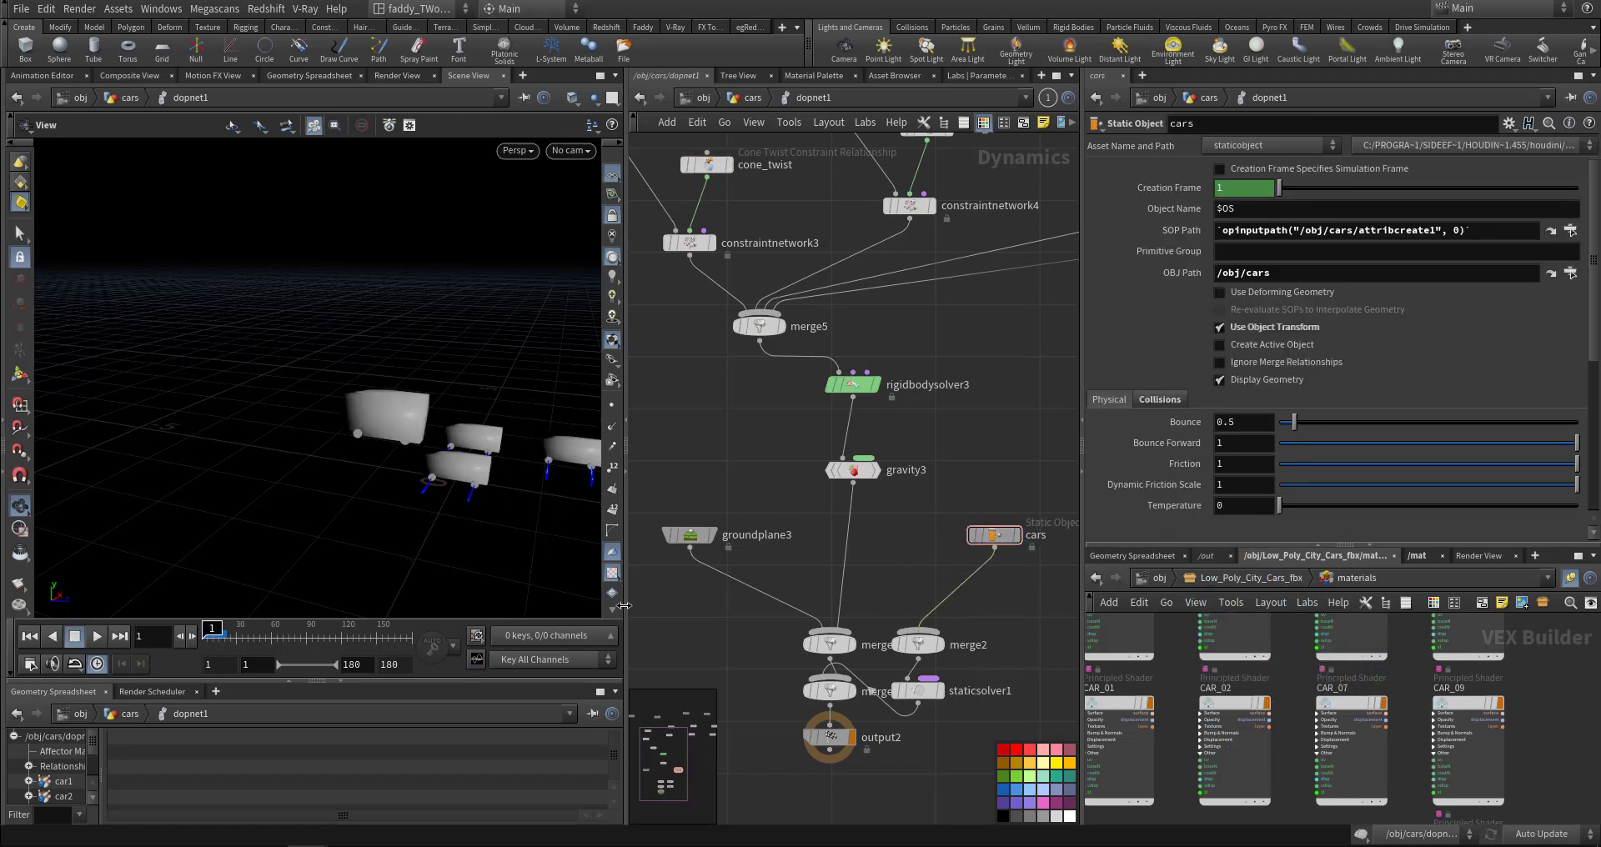
# - Play the simulation to test the crash, then rewind to the first frame
pyautogui.moveTo(523, 492); pyautogui.dragTo(345, 470, button='middle')
pyautogui.press('Up')
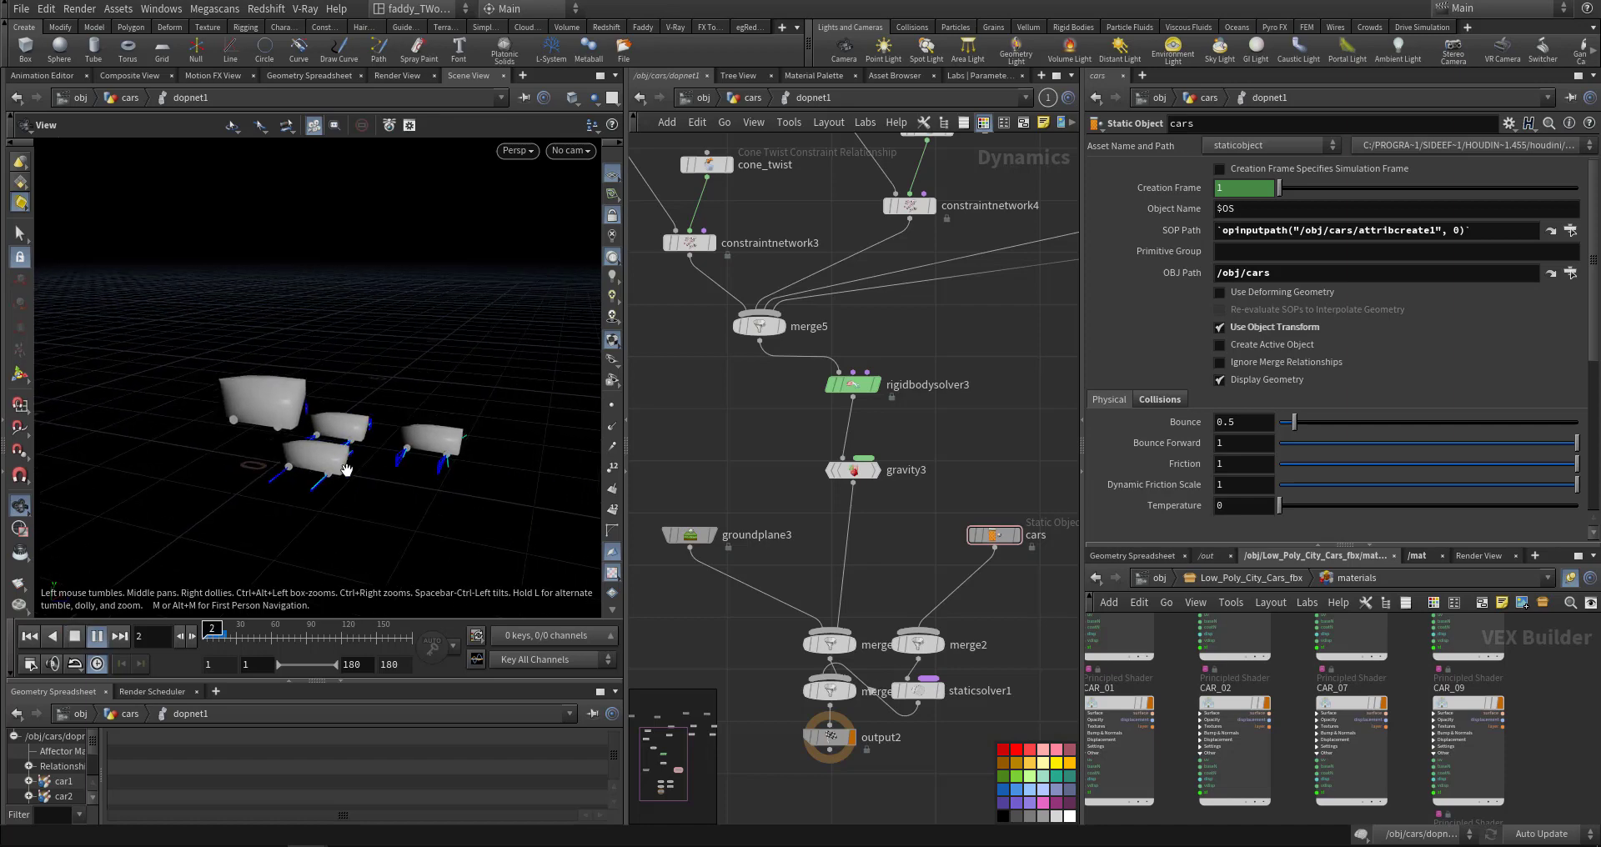
pyautogui.hotkey('ctrl', 'Left')
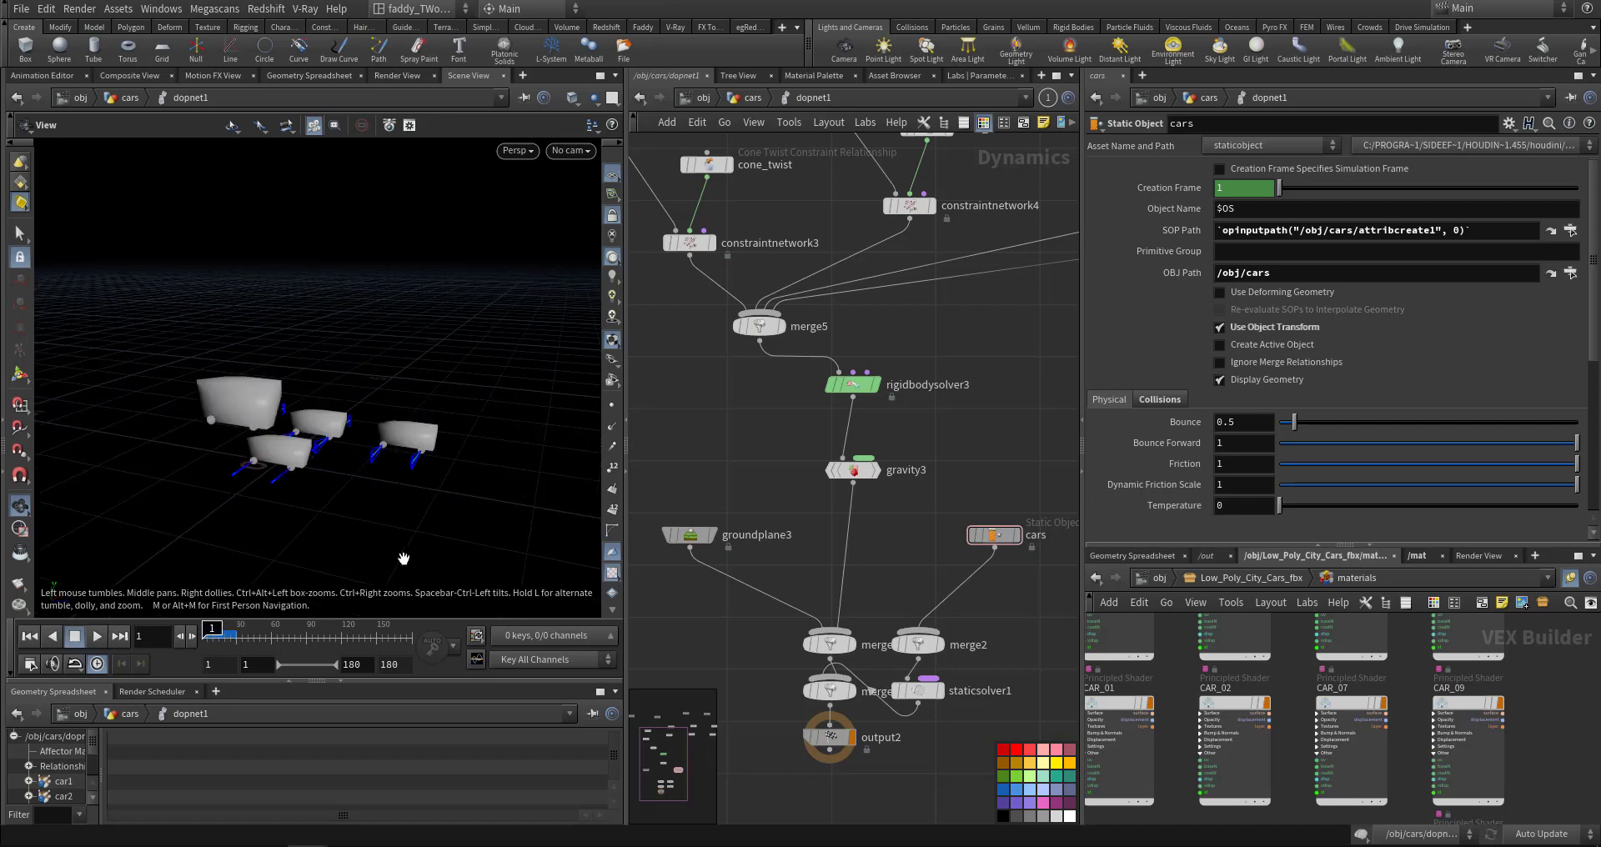
# - In the cars network, add a new Box node, box2, beside box1
pyautogui.click(750, 99)
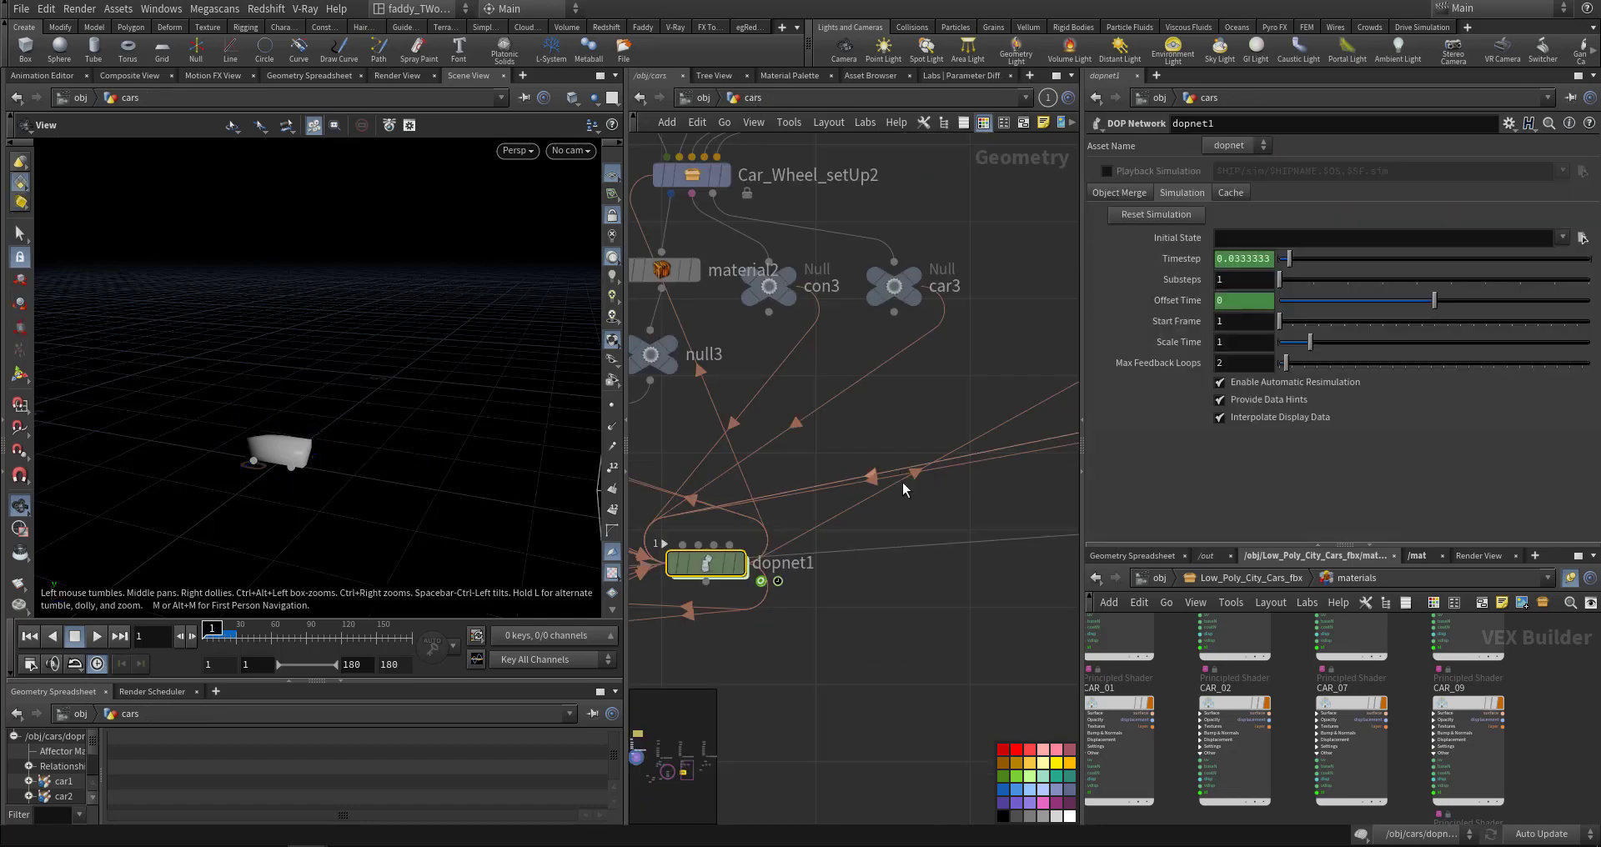
pyautogui.scroll(2, 830, 538)
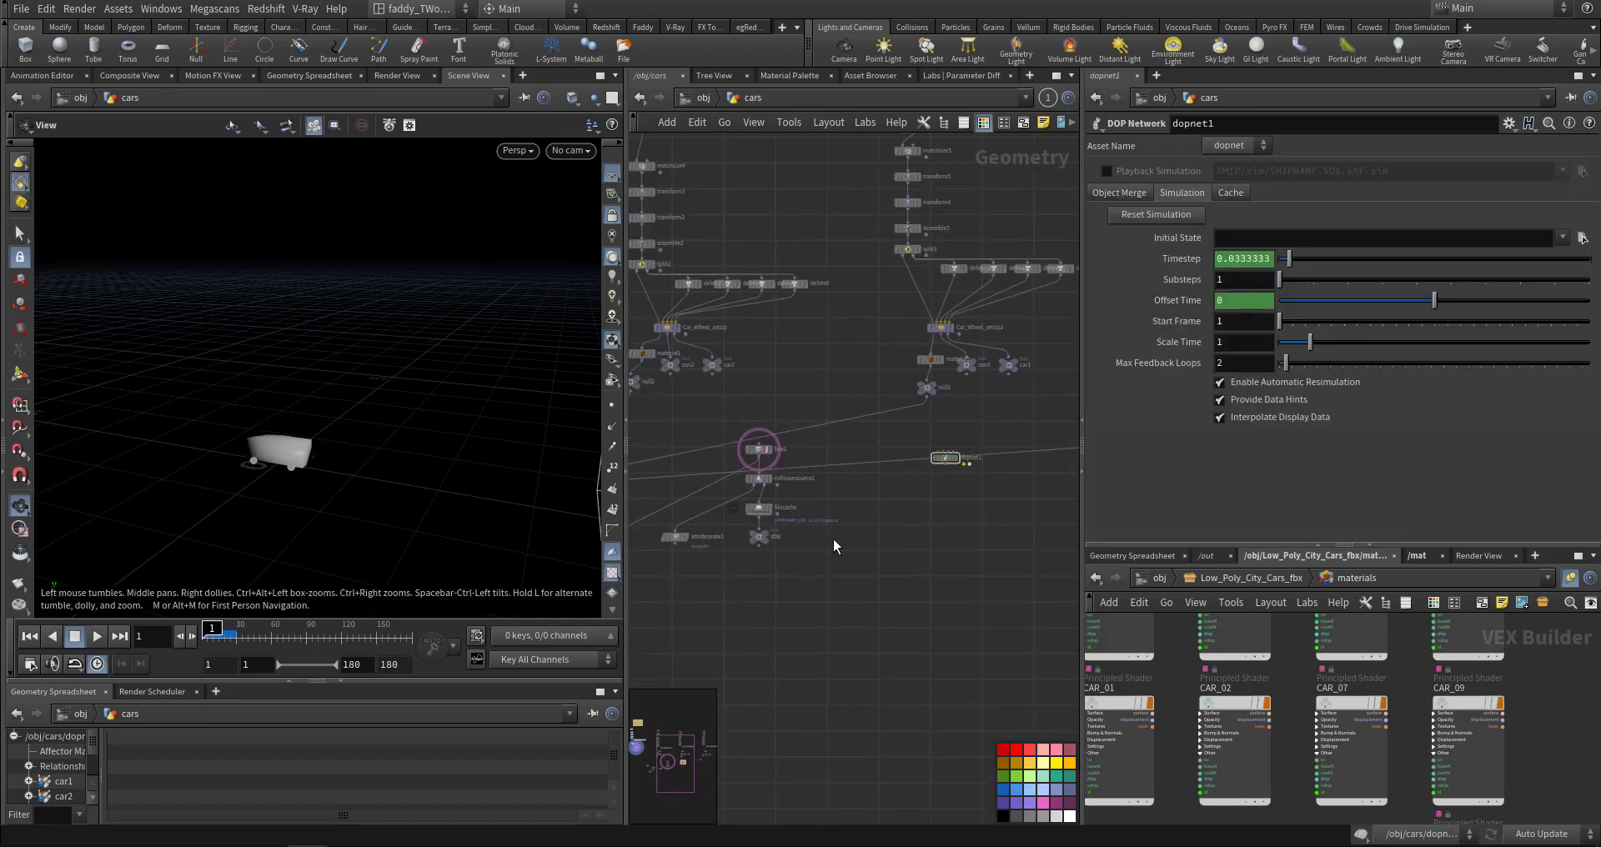
pyautogui.scroll(2, 831, 538)
pyautogui.scroll(2, 919, 535)
pyautogui.scroll(1, 894, 401)
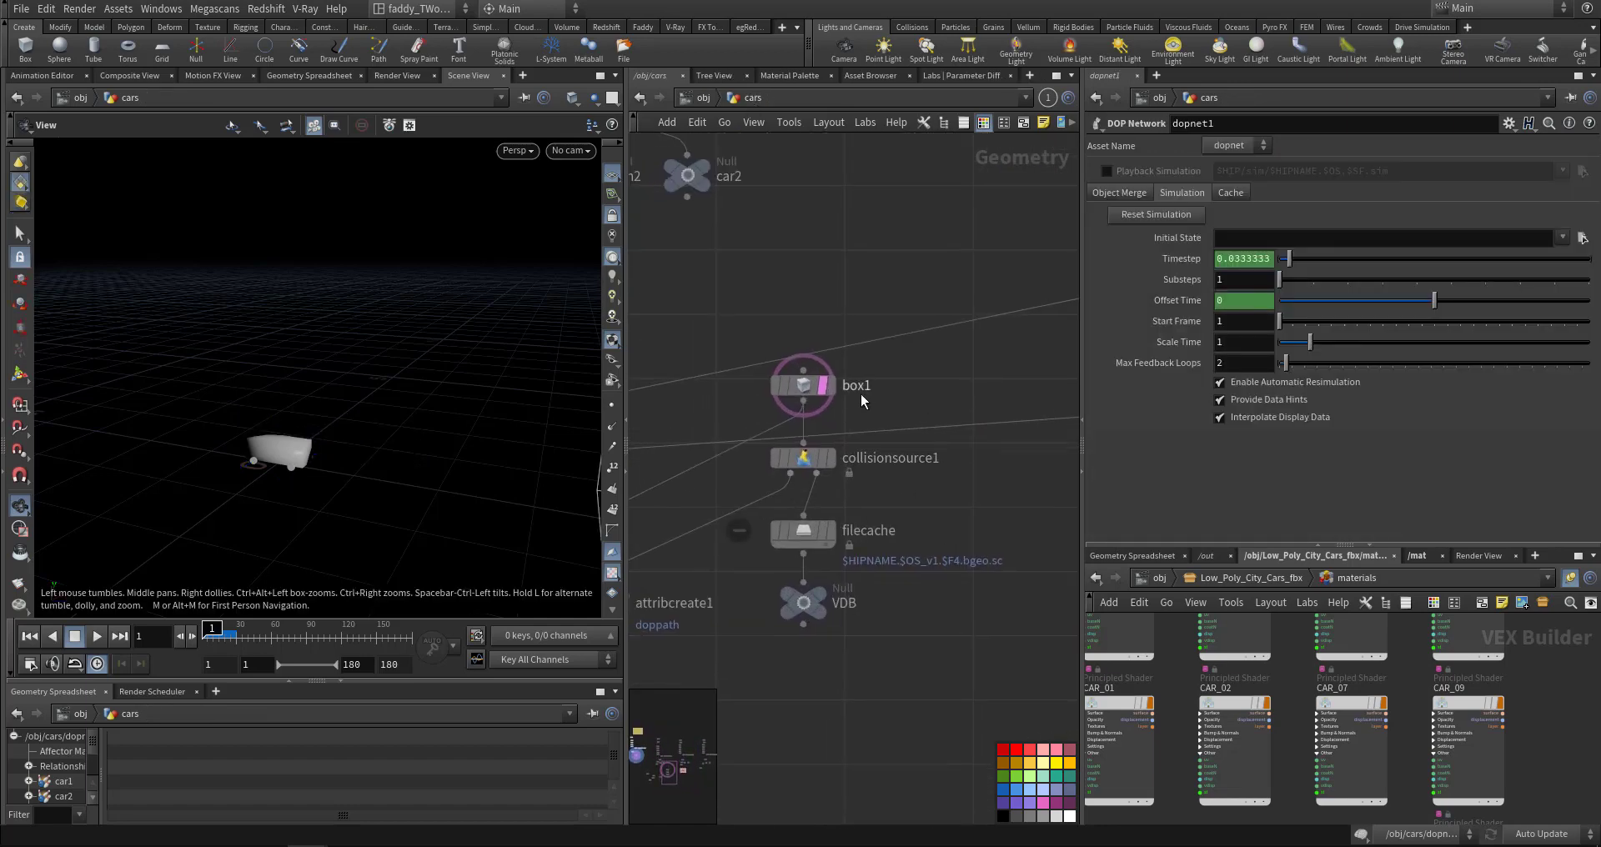
pyautogui.press('Tab')
pyautogui.press('Return')
pyautogui.click(954, 377)
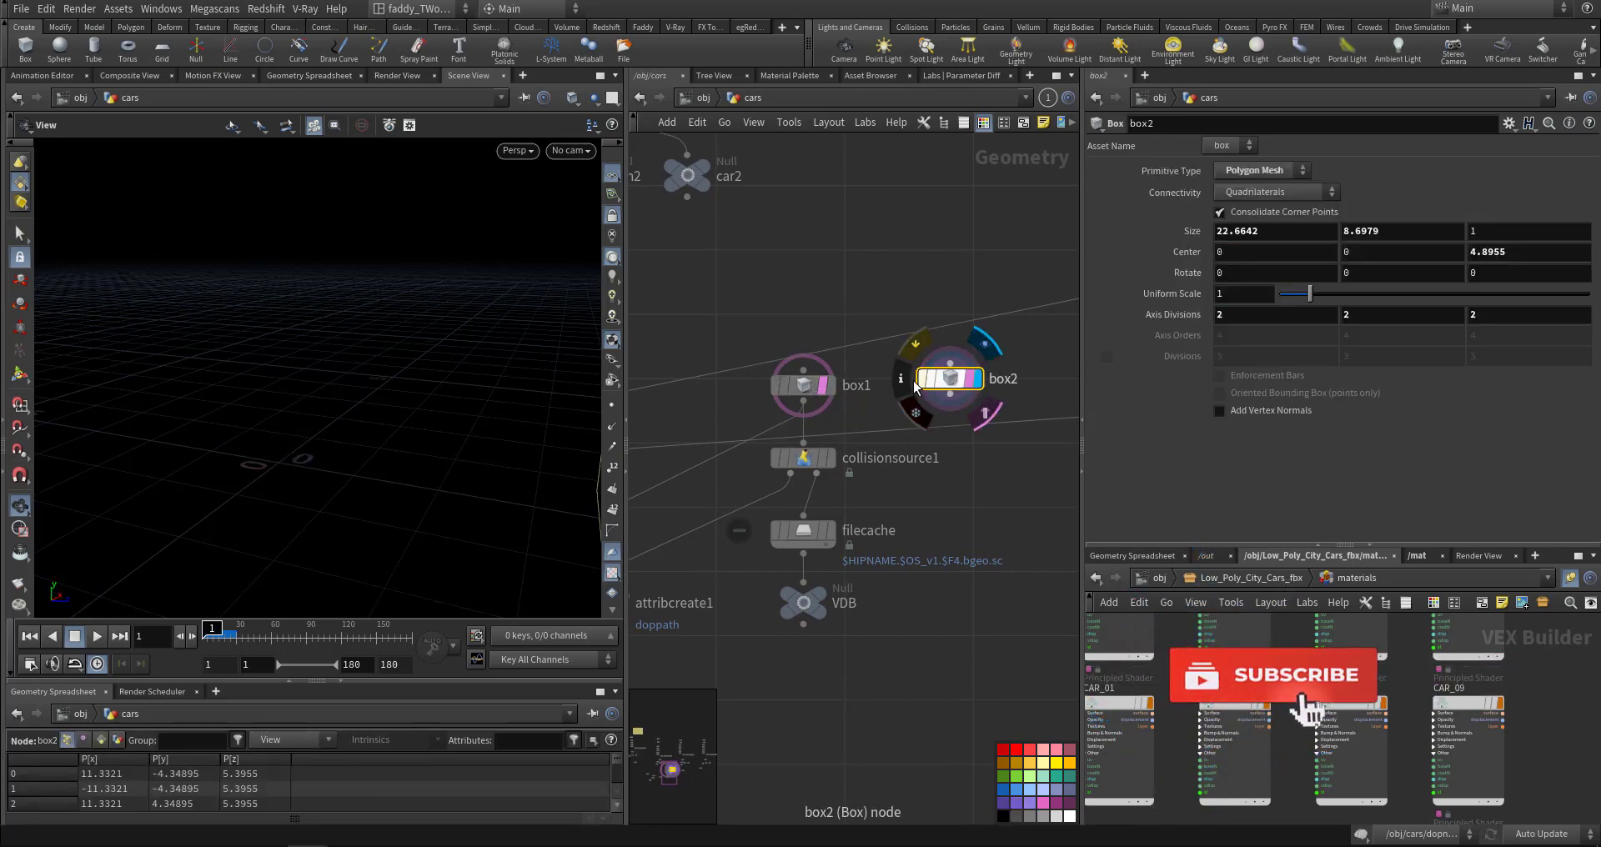
# - Frame box2, reset its size to 1, 1, 1, and show its interactive handles
pyautogui.press('g')
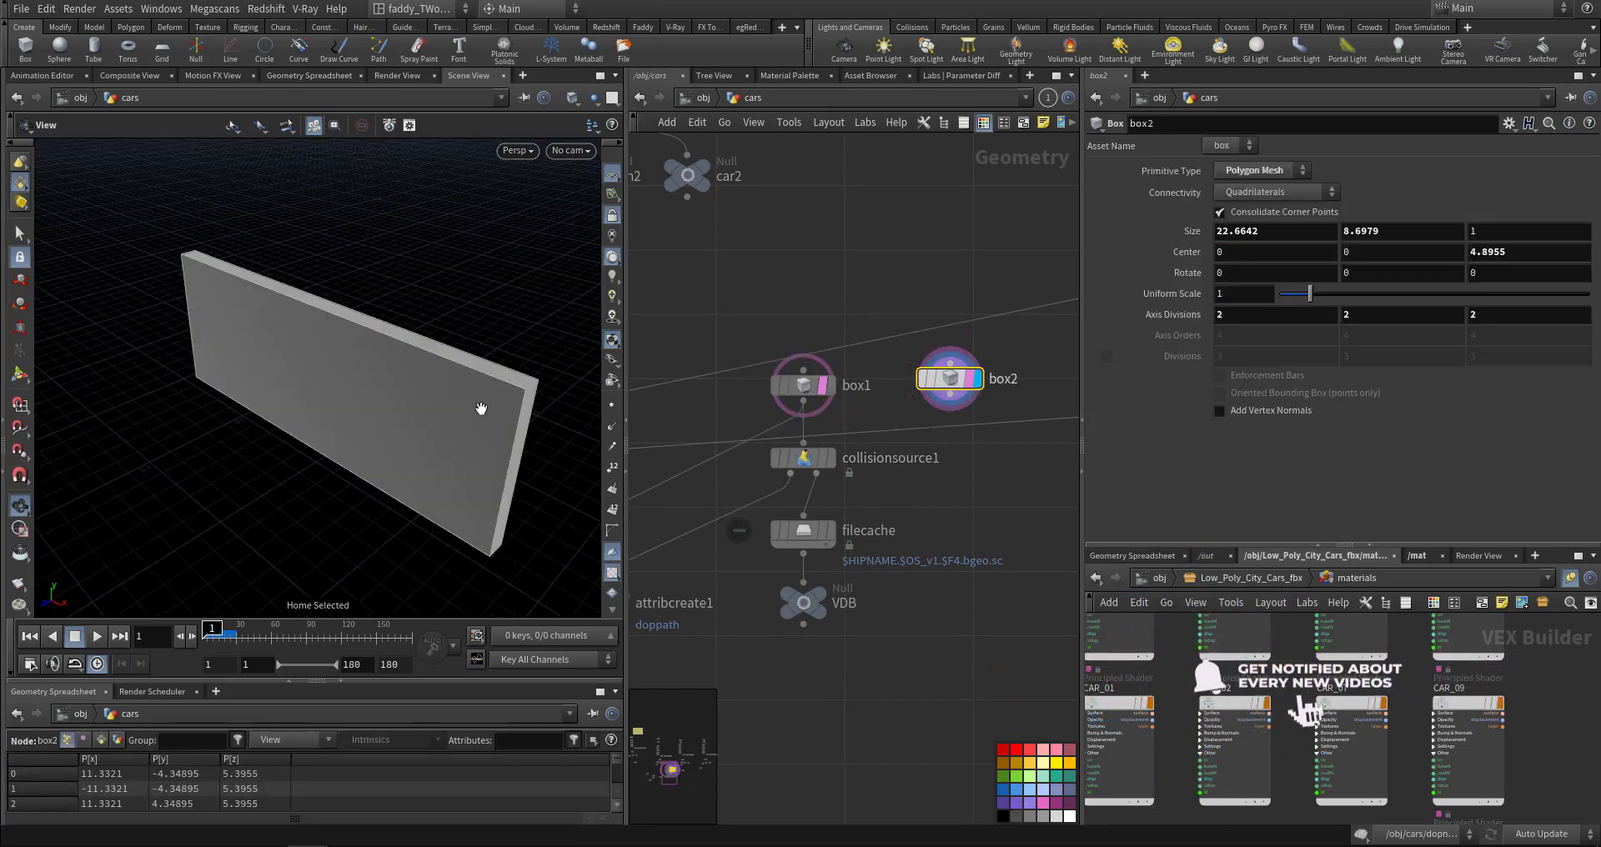
pyautogui.moveTo(491, 408); pyautogui.dragTo(696, 392)
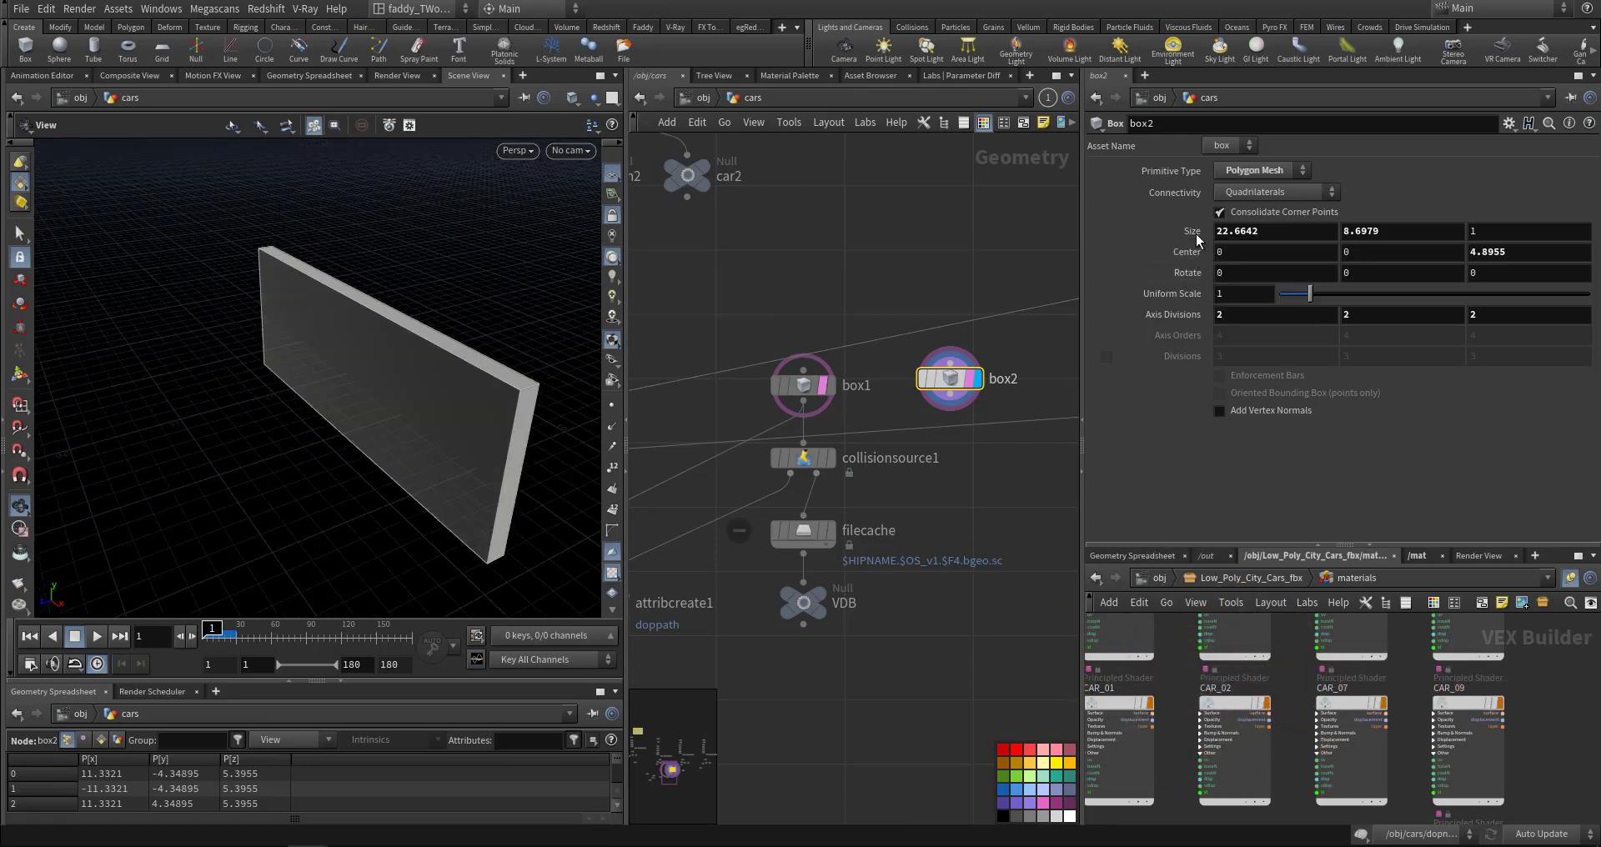
pyautogui.keyDown('ctrl'); pyautogui.middleClick(1192, 231); pyautogui.keyUp('ctrl')
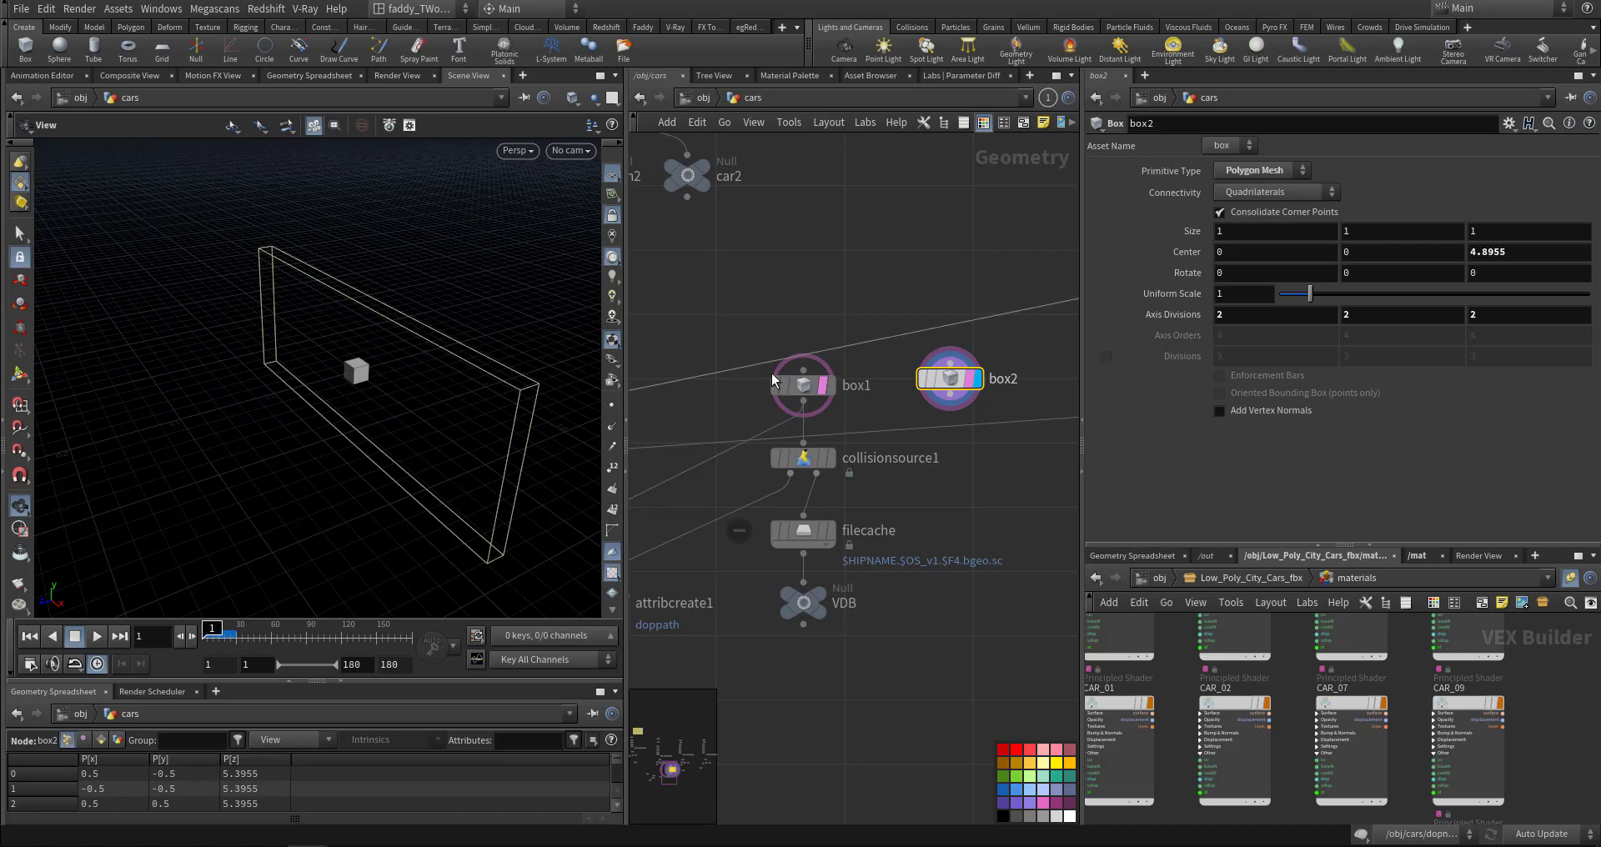
pyautogui.keyDown('ctrl'); pyautogui.middleClick(1190, 254); pyautogui.keyUp('ctrl')
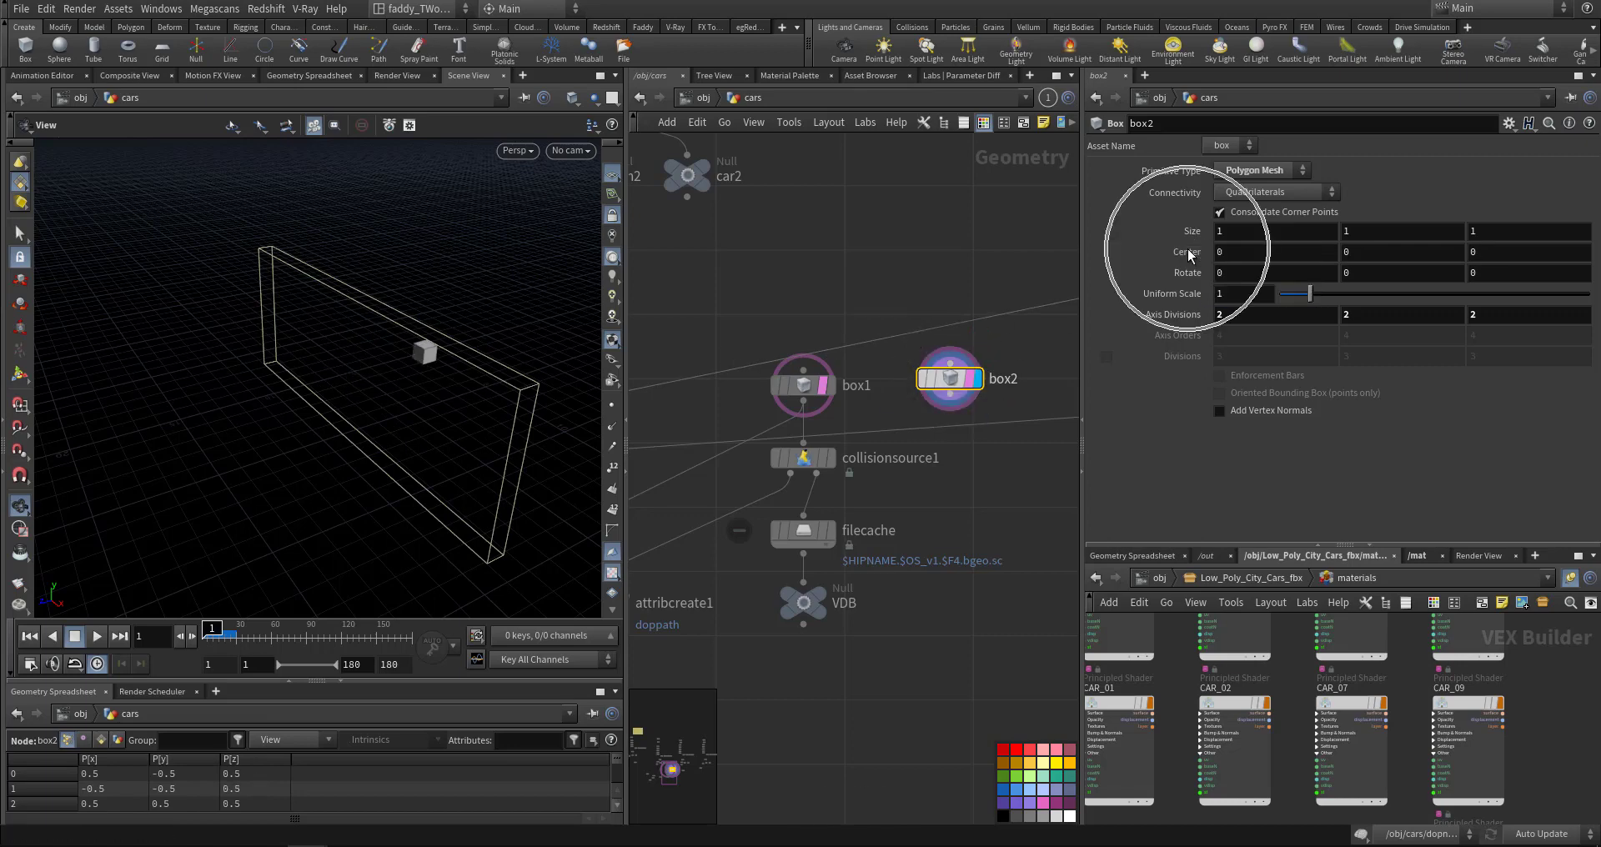
pyautogui.moveTo(494, 389)
pyautogui.mouseDown()
pyautogui.moveTo(375, 364)
pyautogui.moveTo(547, 416)
pyautogui.mouseUp()
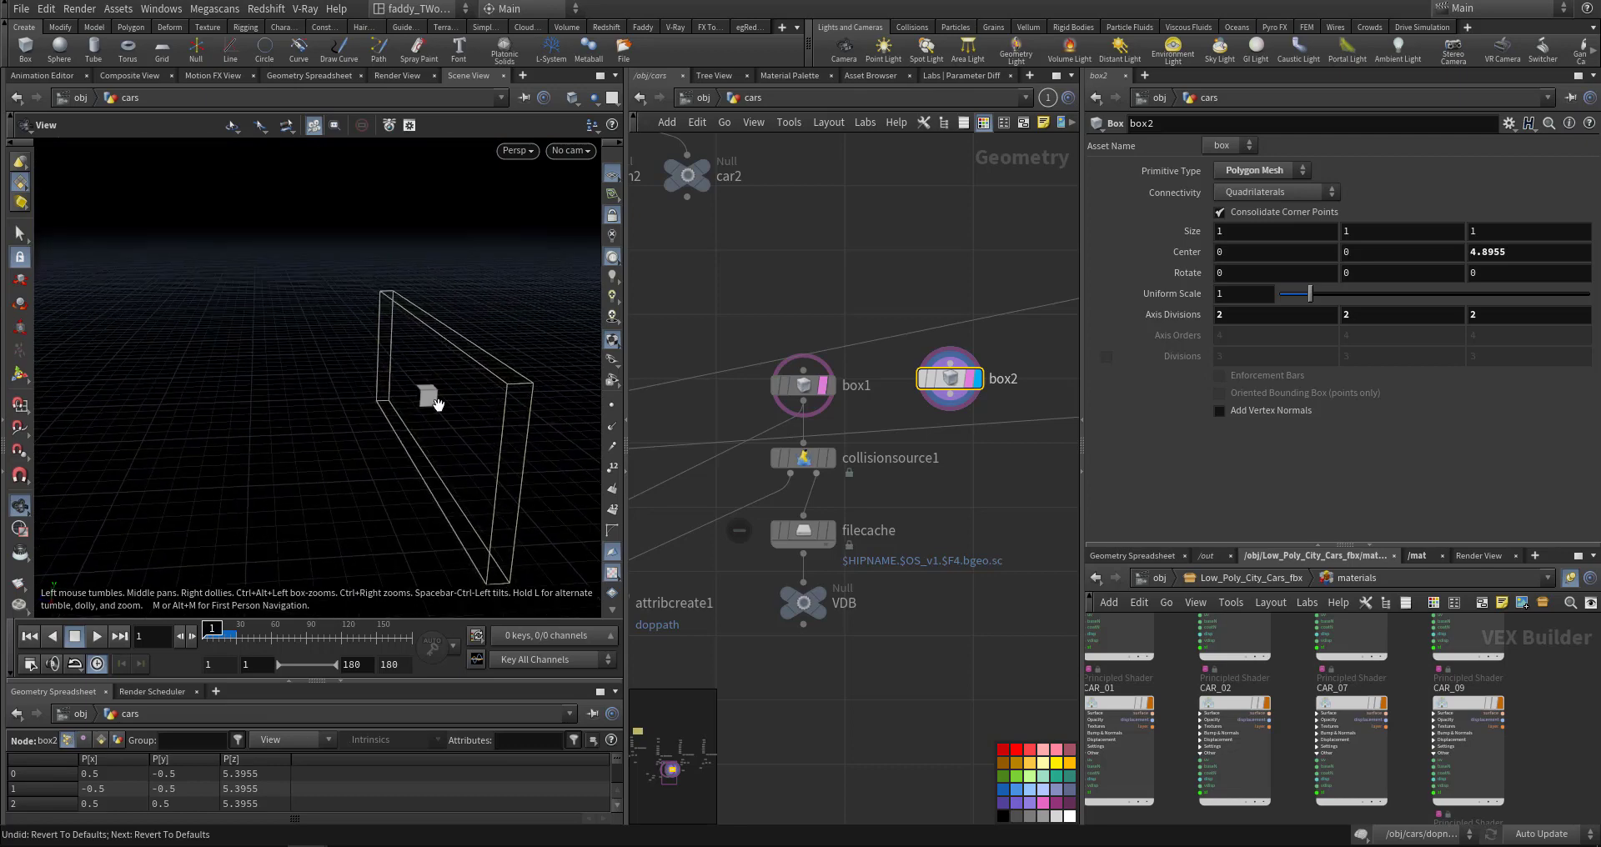
pyautogui.press('Return')
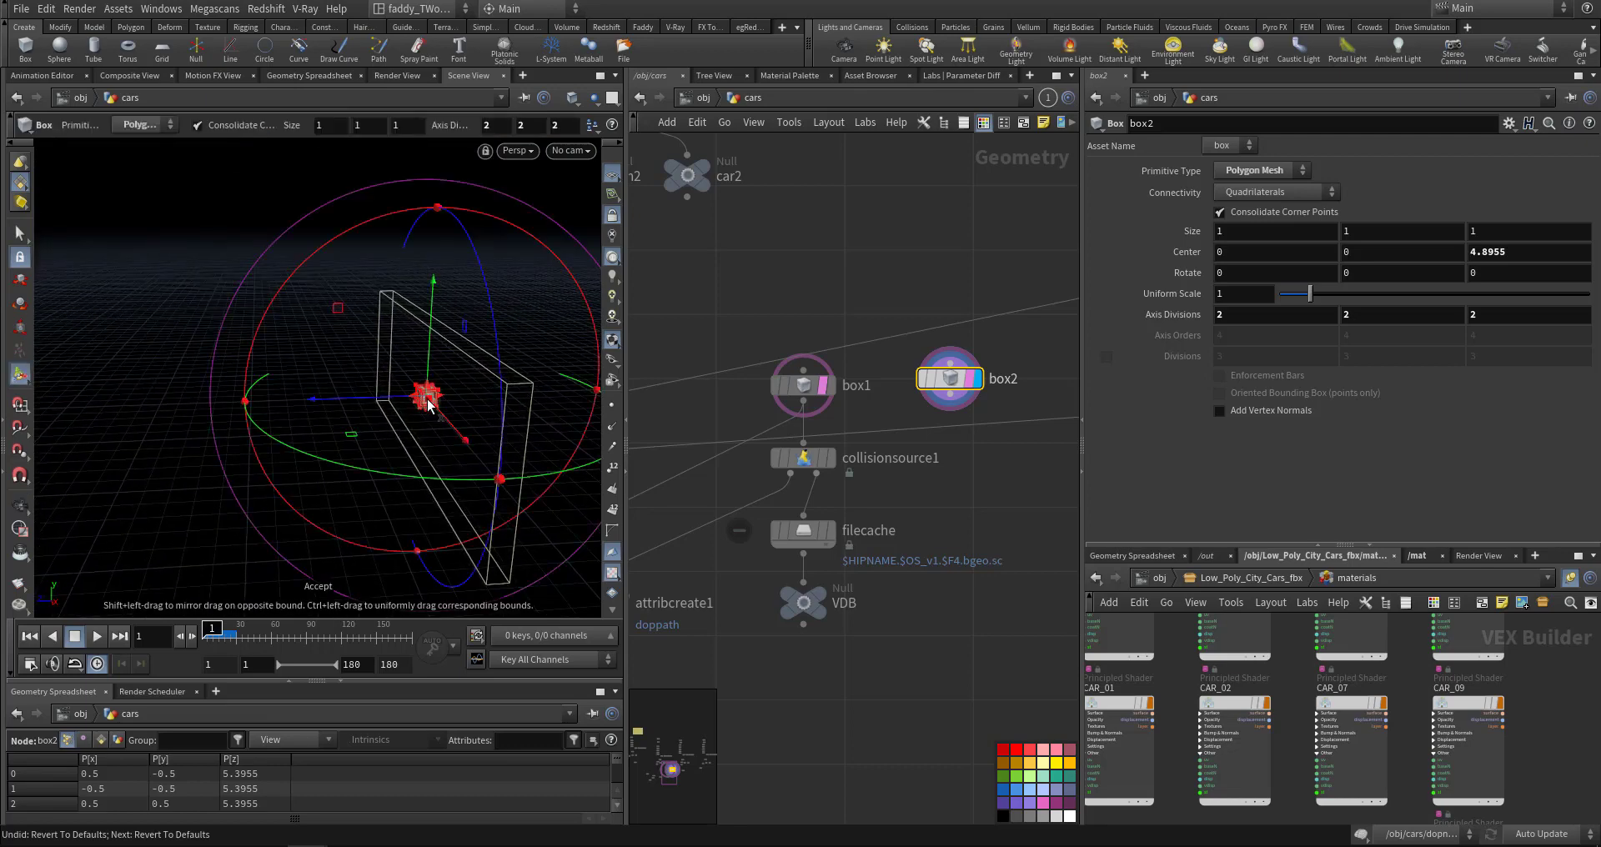
# - Drag box2's handles into a thin wall, 11.2573 × 1 × 0.375377, at Z 14.6566
pyautogui.moveTo(427, 404)
pyautogui.mouseDown()
pyautogui.moveTo(464, 443)
pyautogui.moveTo(445, 365)
pyautogui.moveTo(416, 407)
pyautogui.moveTo(243, 417)
pyautogui.mouseUp()
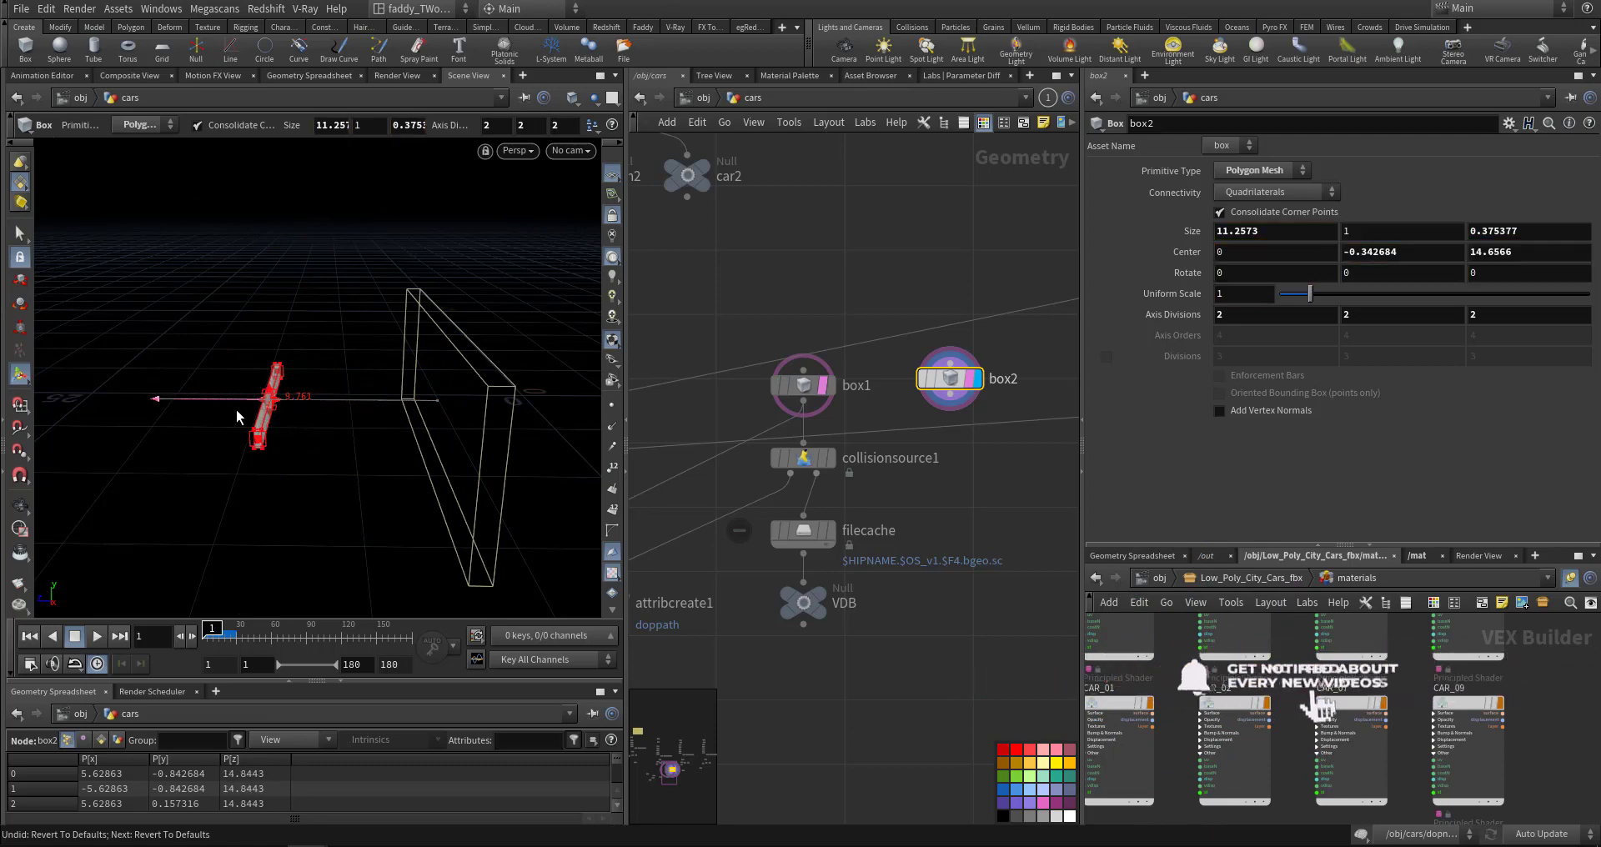
pyautogui.moveTo(734, 317)
pyautogui.mouseDown(button='middle')
pyautogui.moveTo(860, 323)
pyautogui.moveTo(779, 307)
pyautogui.moveTo(878, 307)
pyautogui.moveTo(858, 260)
pyautogui.mouseUp(button='middle')
pyautogui.scroll(-2, 861, 323)
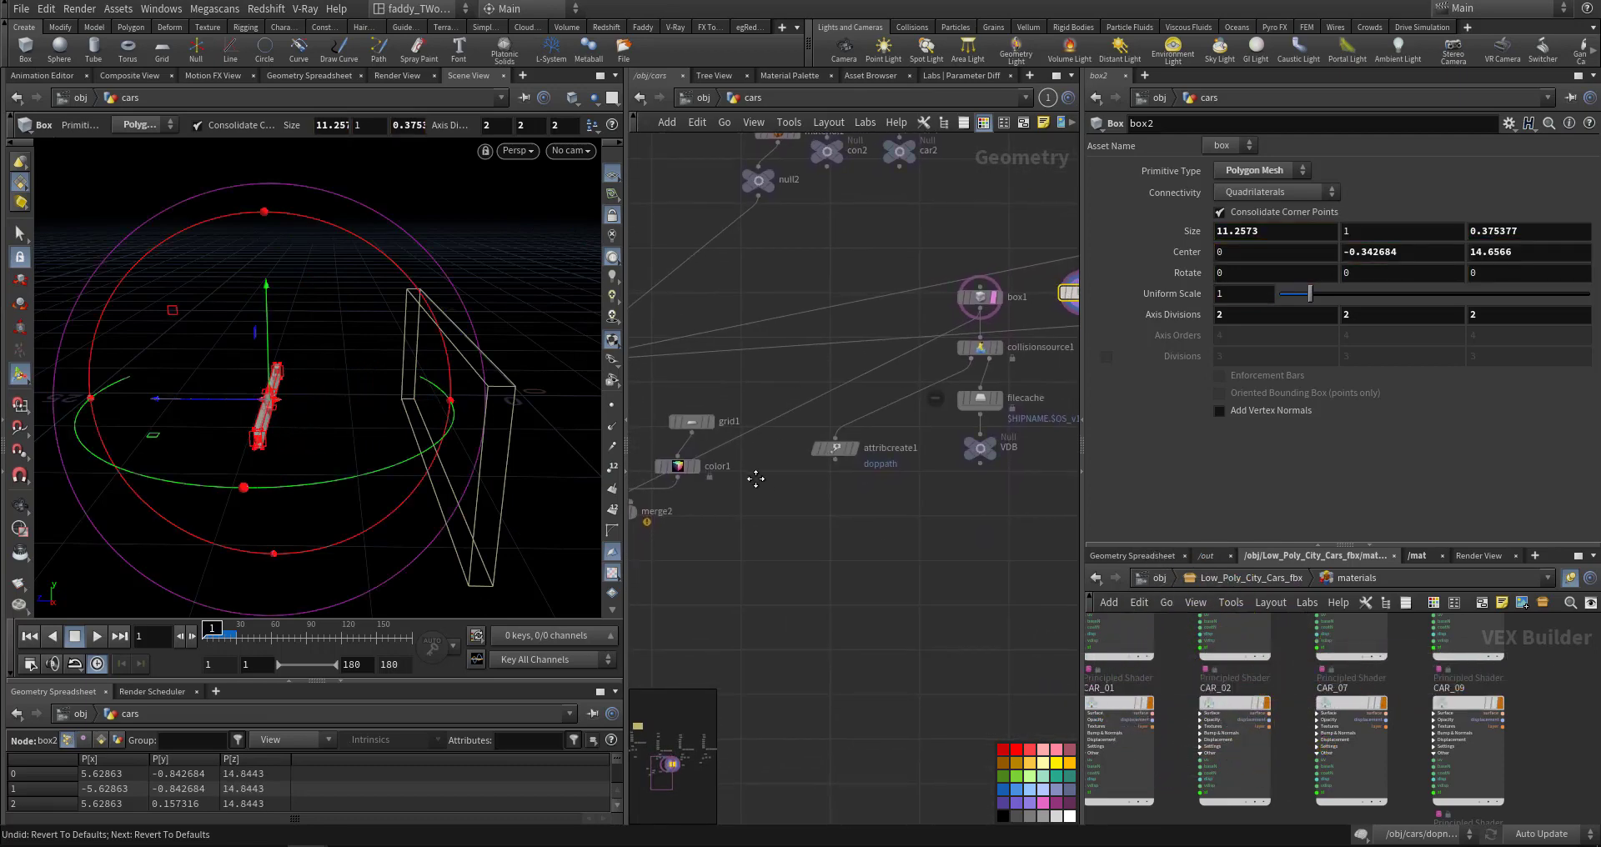
# - Navigate the cars network and go back inside dopnet1
pyautogui.moveTo(755, 479); pyautogui.dragTo(658, 455, button='middle')
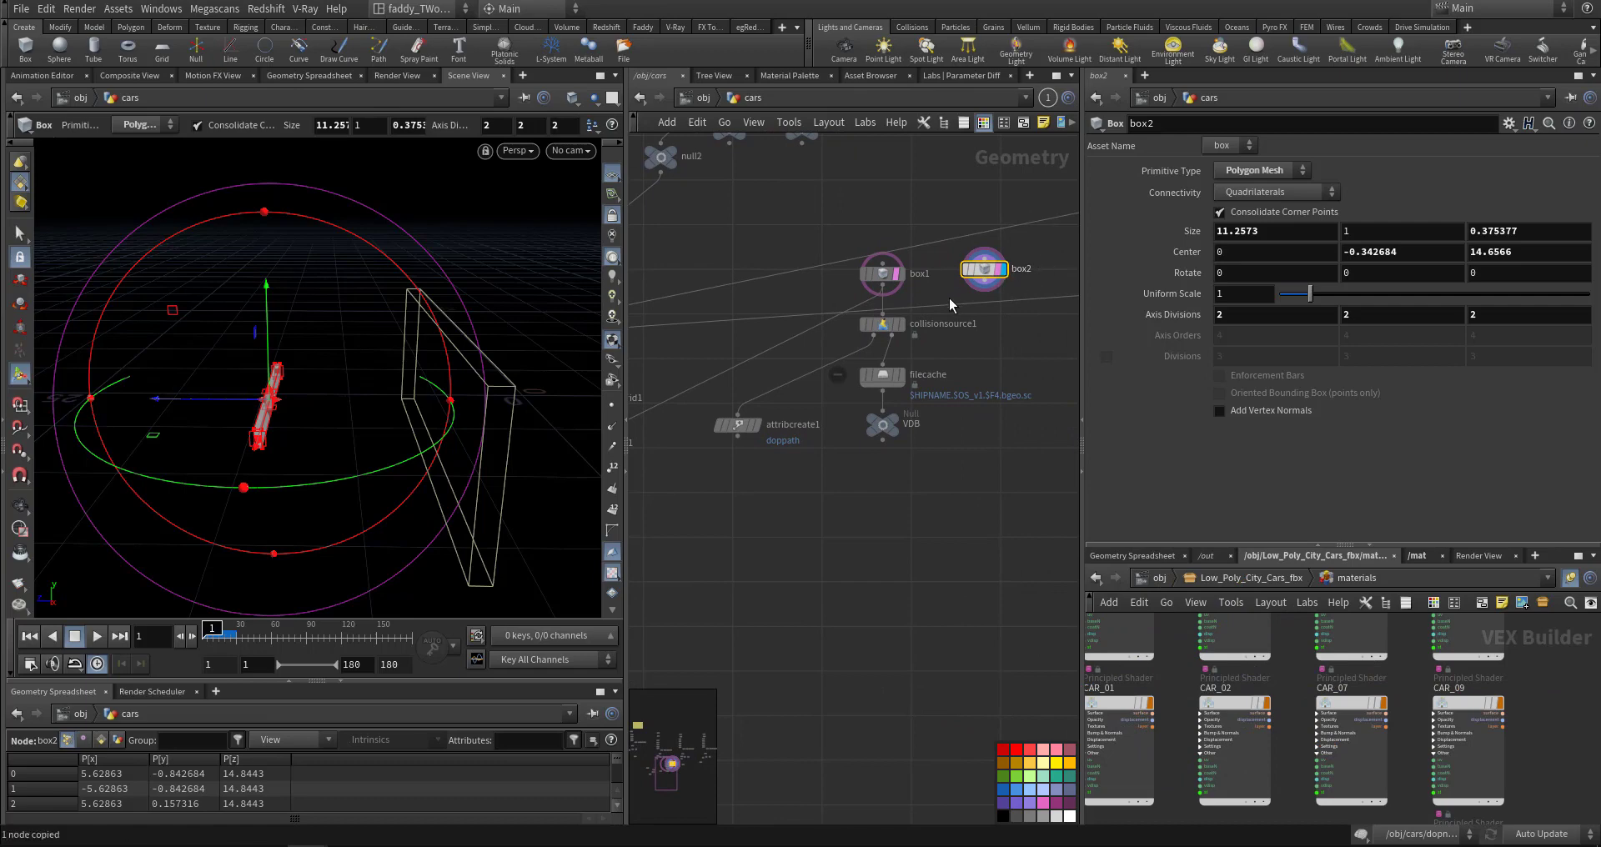
pyautogui.scroll(-2, 984, 400)
pyautogui.scroll(-1, 904, 512)
pyautogui.scroll(-2, 904, 517)
pyautogui.scroll(-2, 904, 525)
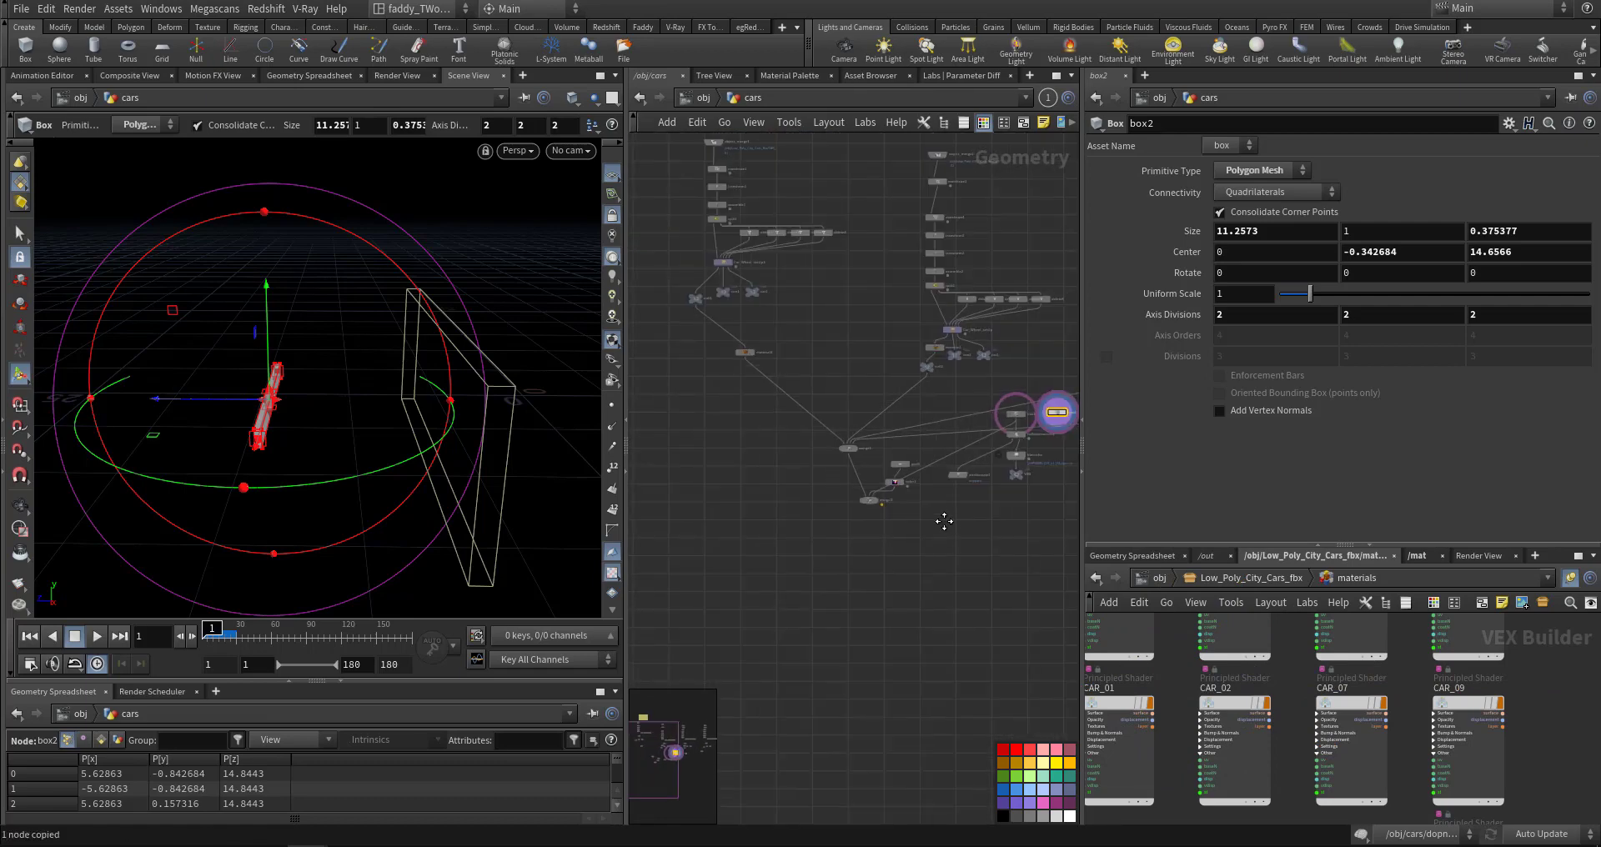
pyautogui.moveTo(943, 521); pyautogui.dragTo(909, 534, button='middle')
pyautogui.scroll(5, 898, 500)
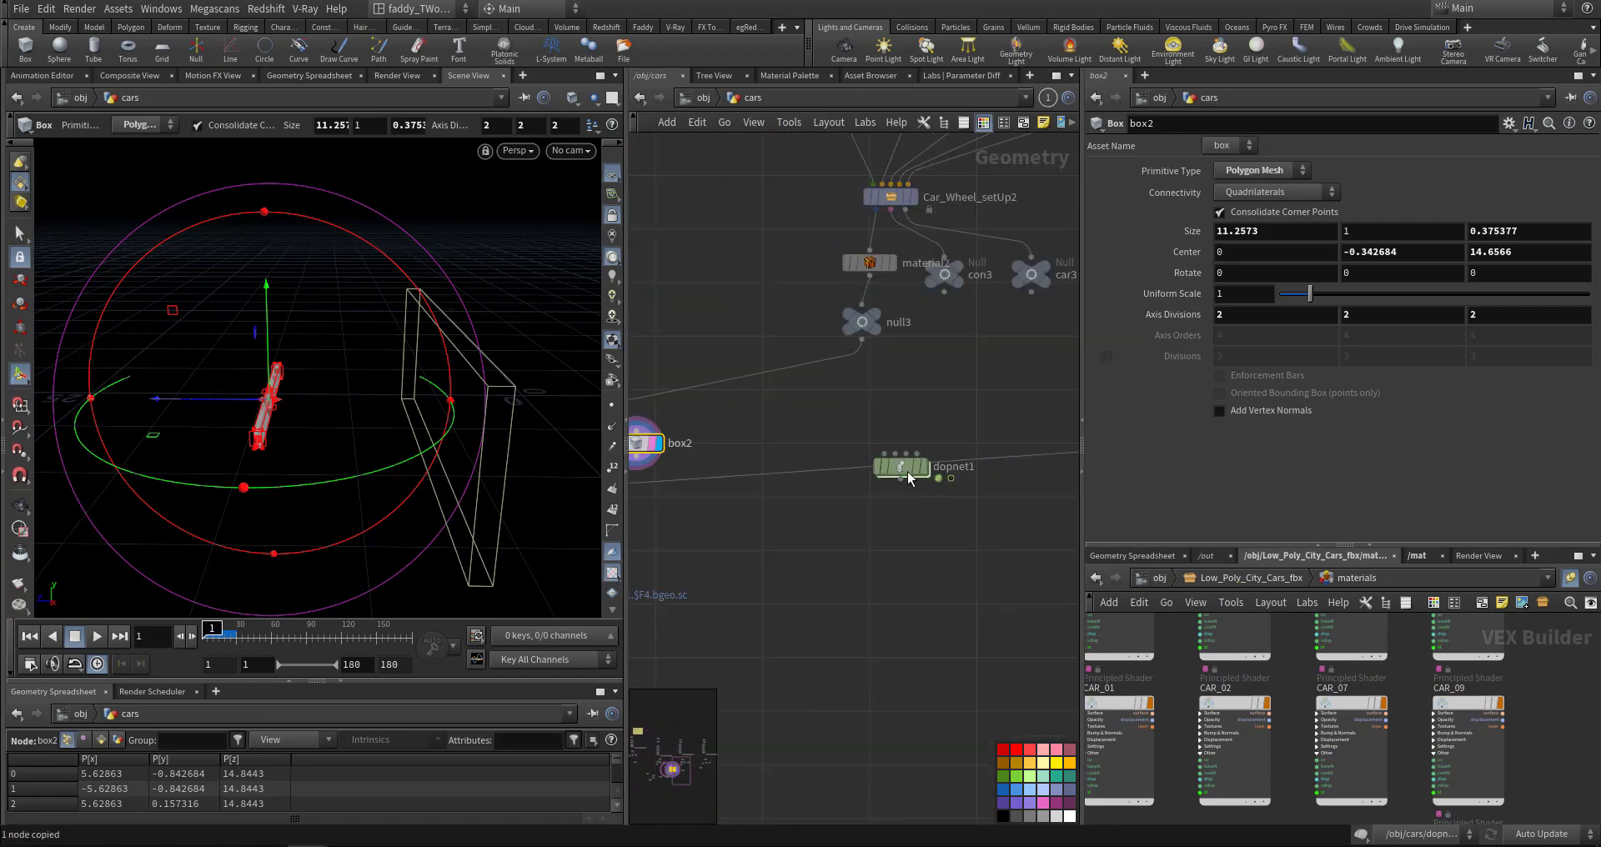
pyautogui.doubleClick(903, 467)
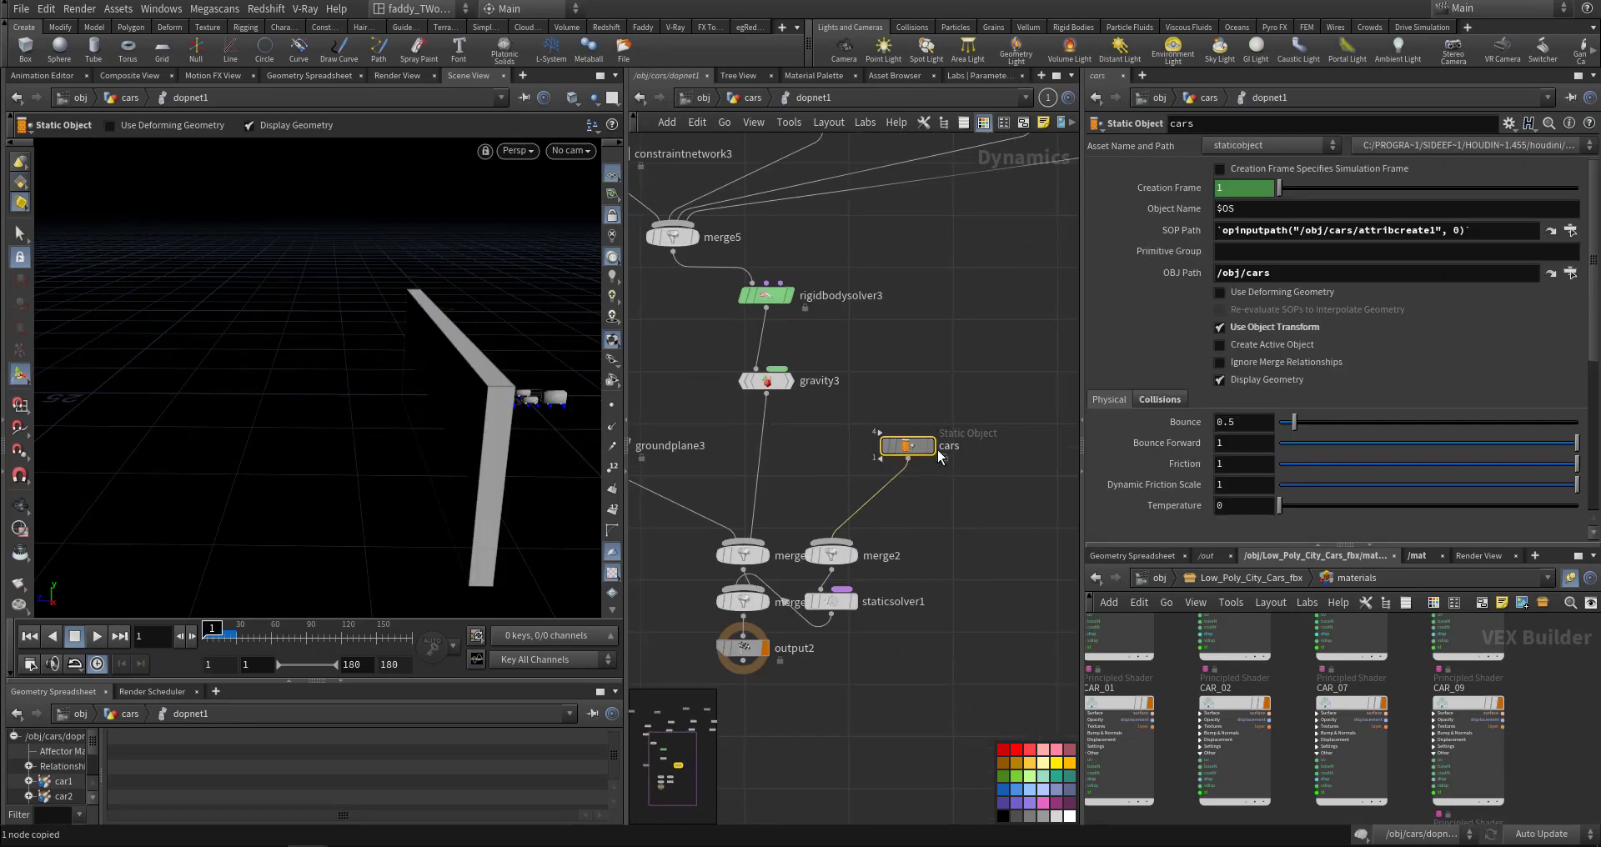
# - Paste a second Static Object, cars1, and set its SOP Path to /obj/cars/box2
pyautogui.click(1012, 490)
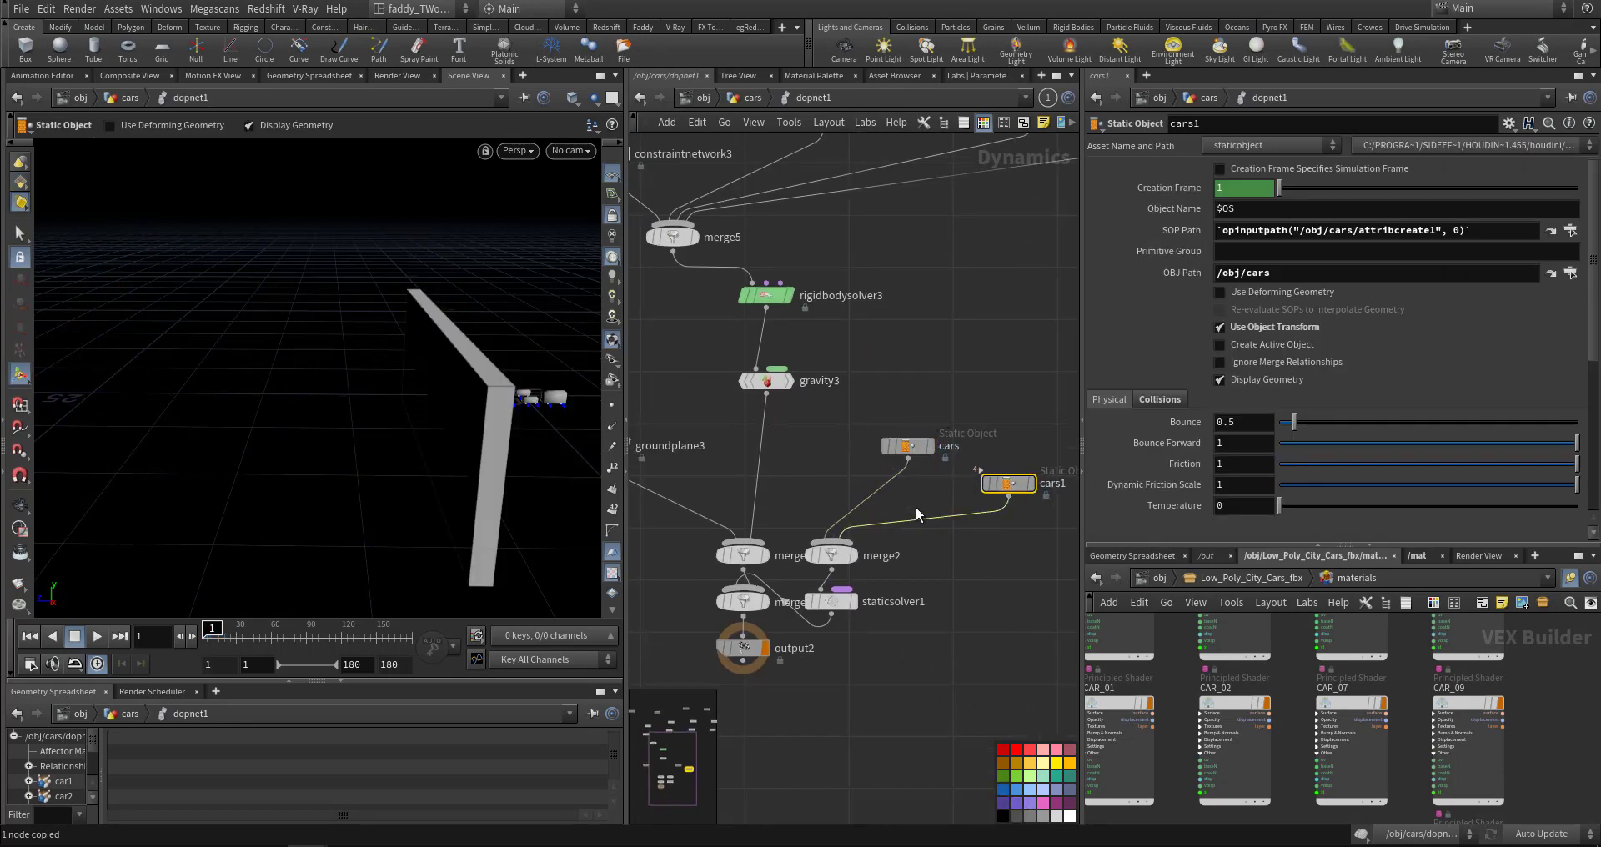
pyautogui.tripleClick(1468, 232)
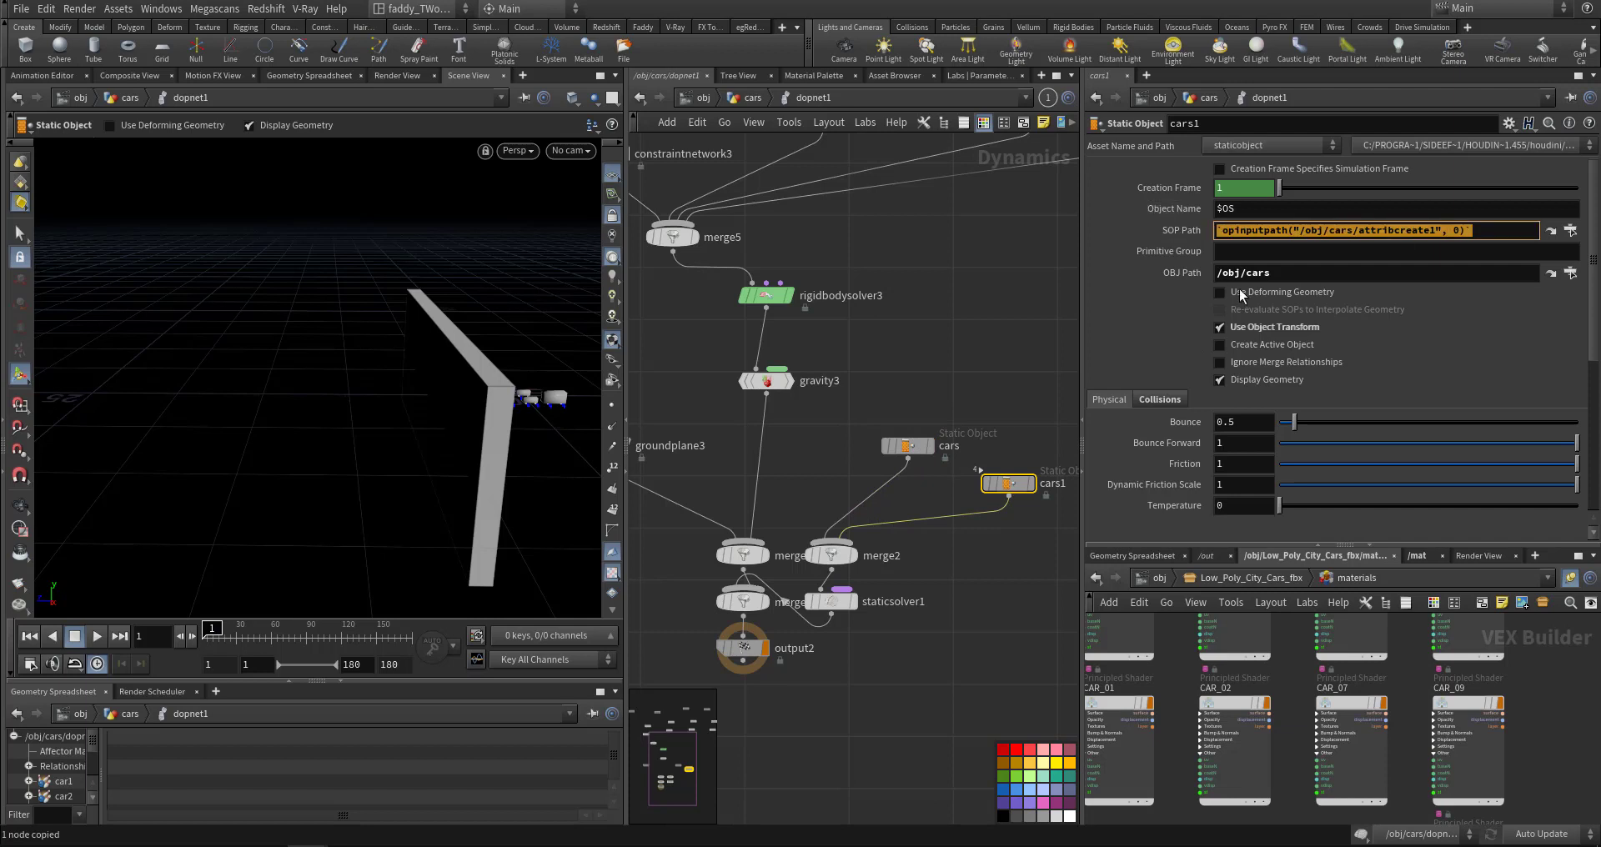
pyautogui.write('/obj/cars/box2')
pyautogui.click(1000, 347)
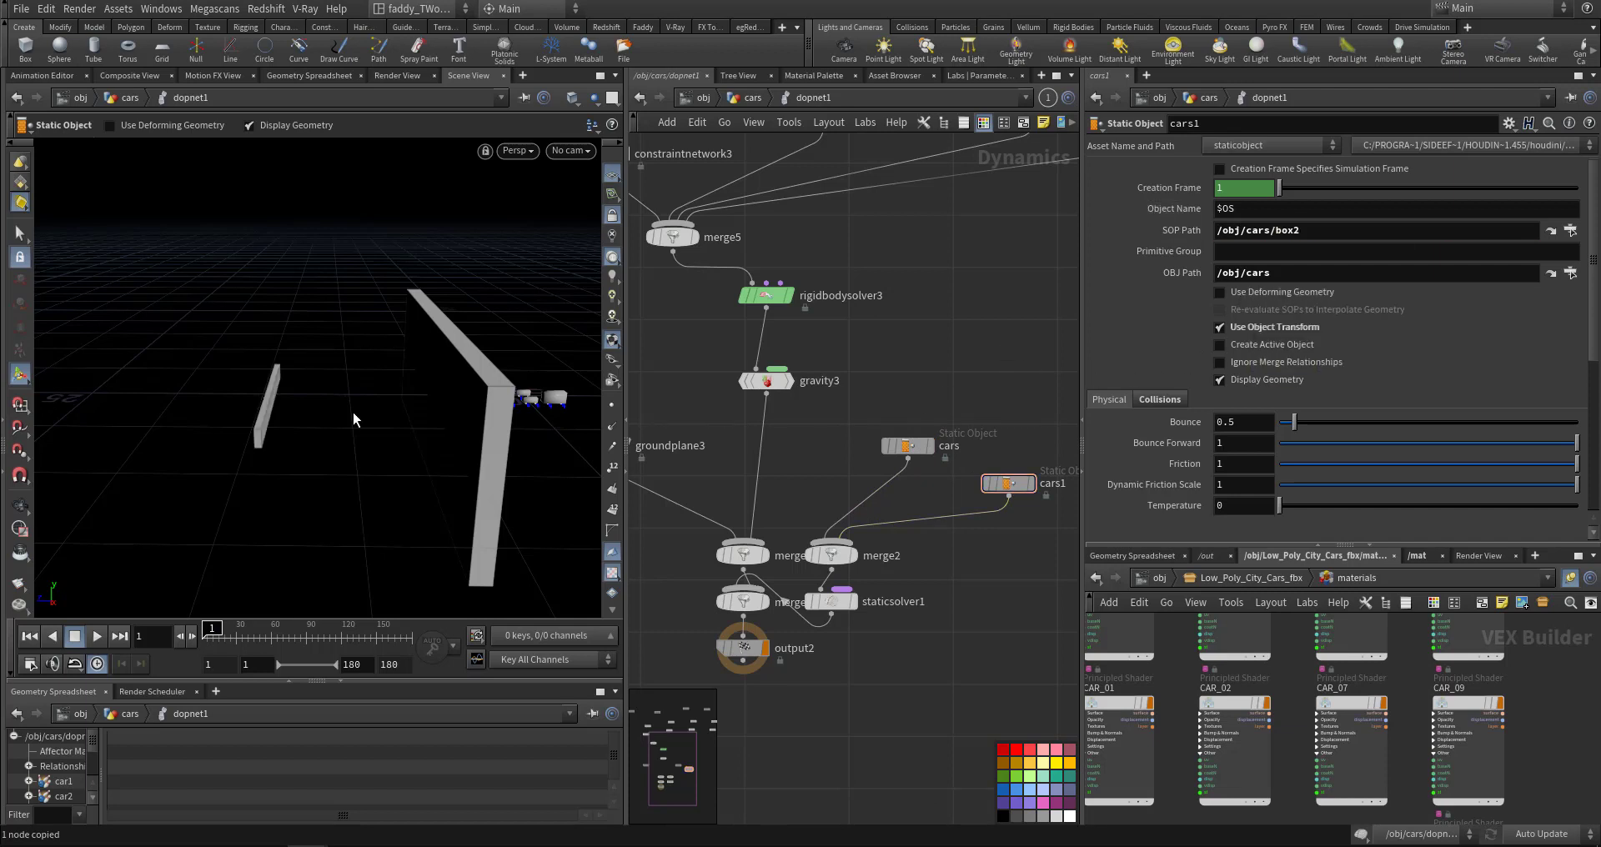
pyautogui.moveTo(832, 492); pyautogui.dragTo(853, 432, button='middle')
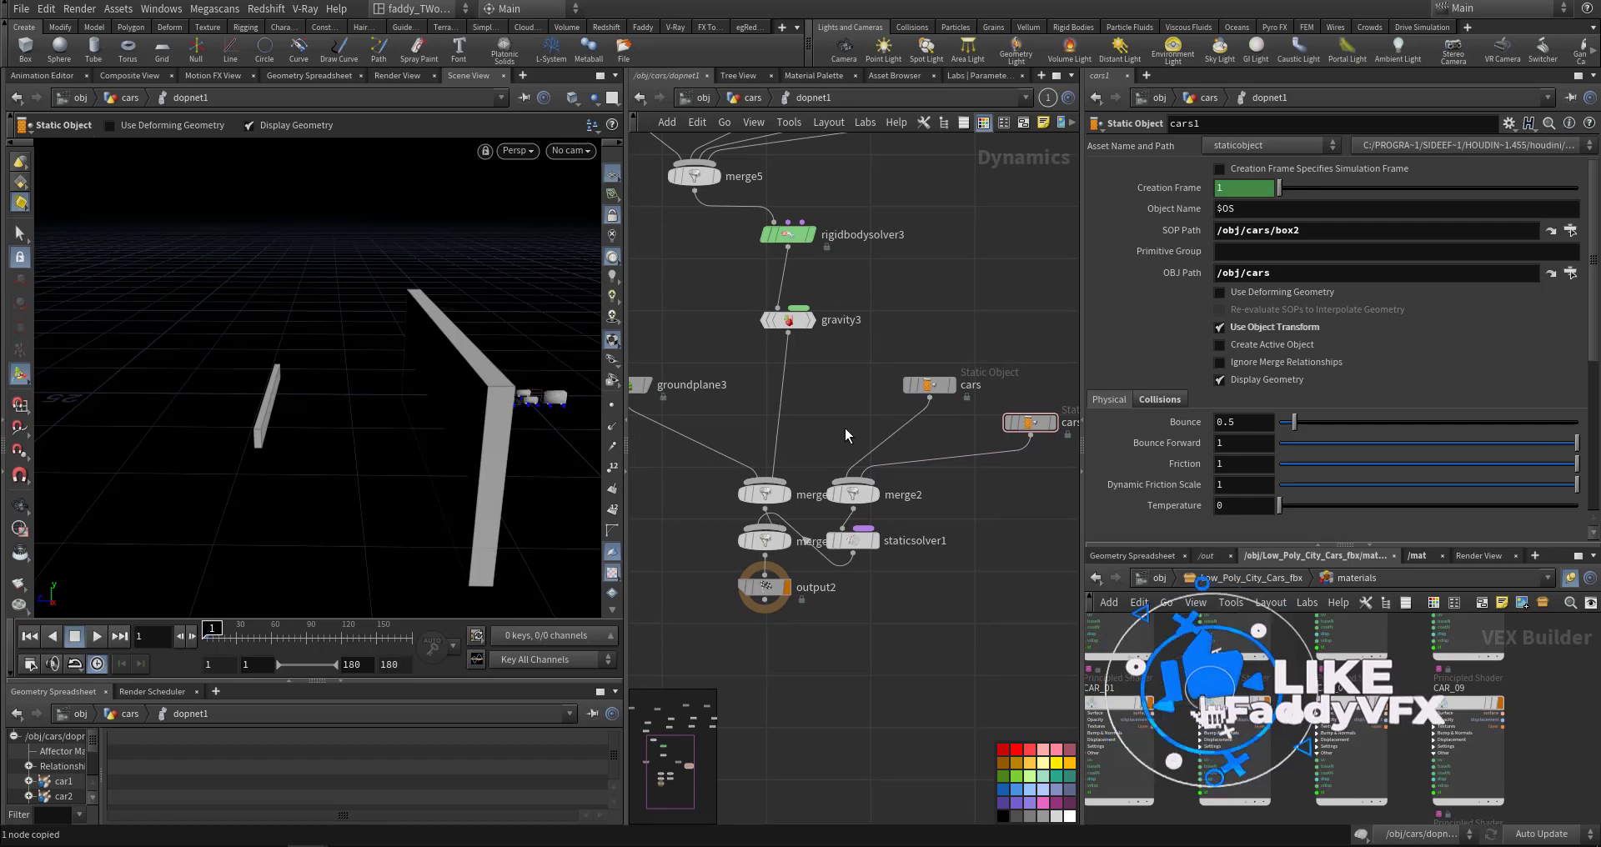
# - Move box2 along Z beside the wall near the cars, to Center Z 0.596884
pyautogui.click(741, 99)
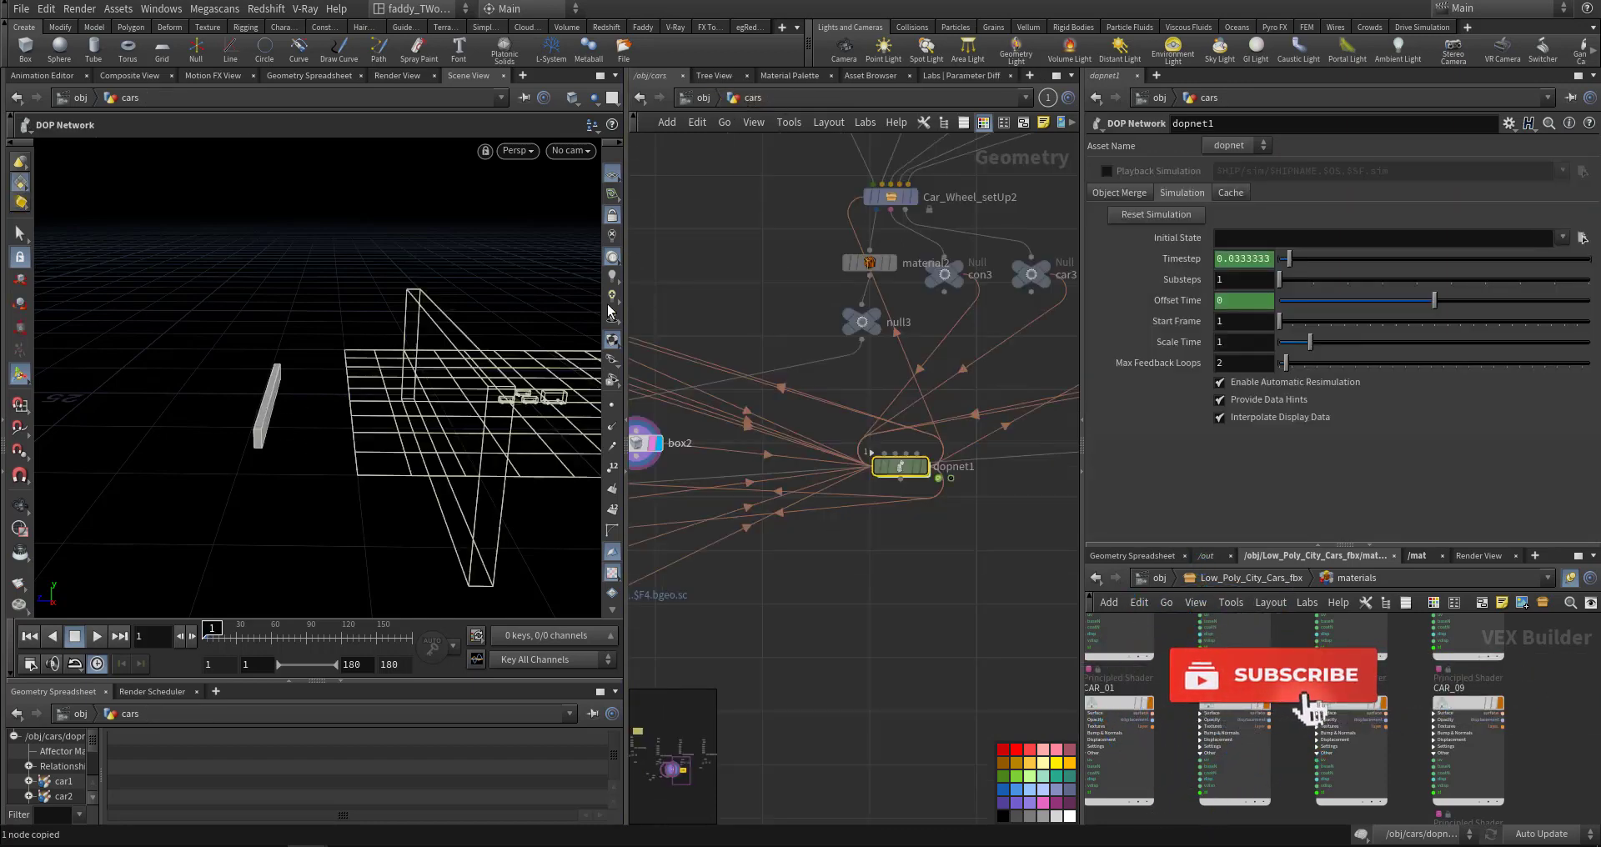
pyautogui.moveTo(941, 550); pyautogui.dragTo(1130, 548, button='middle')
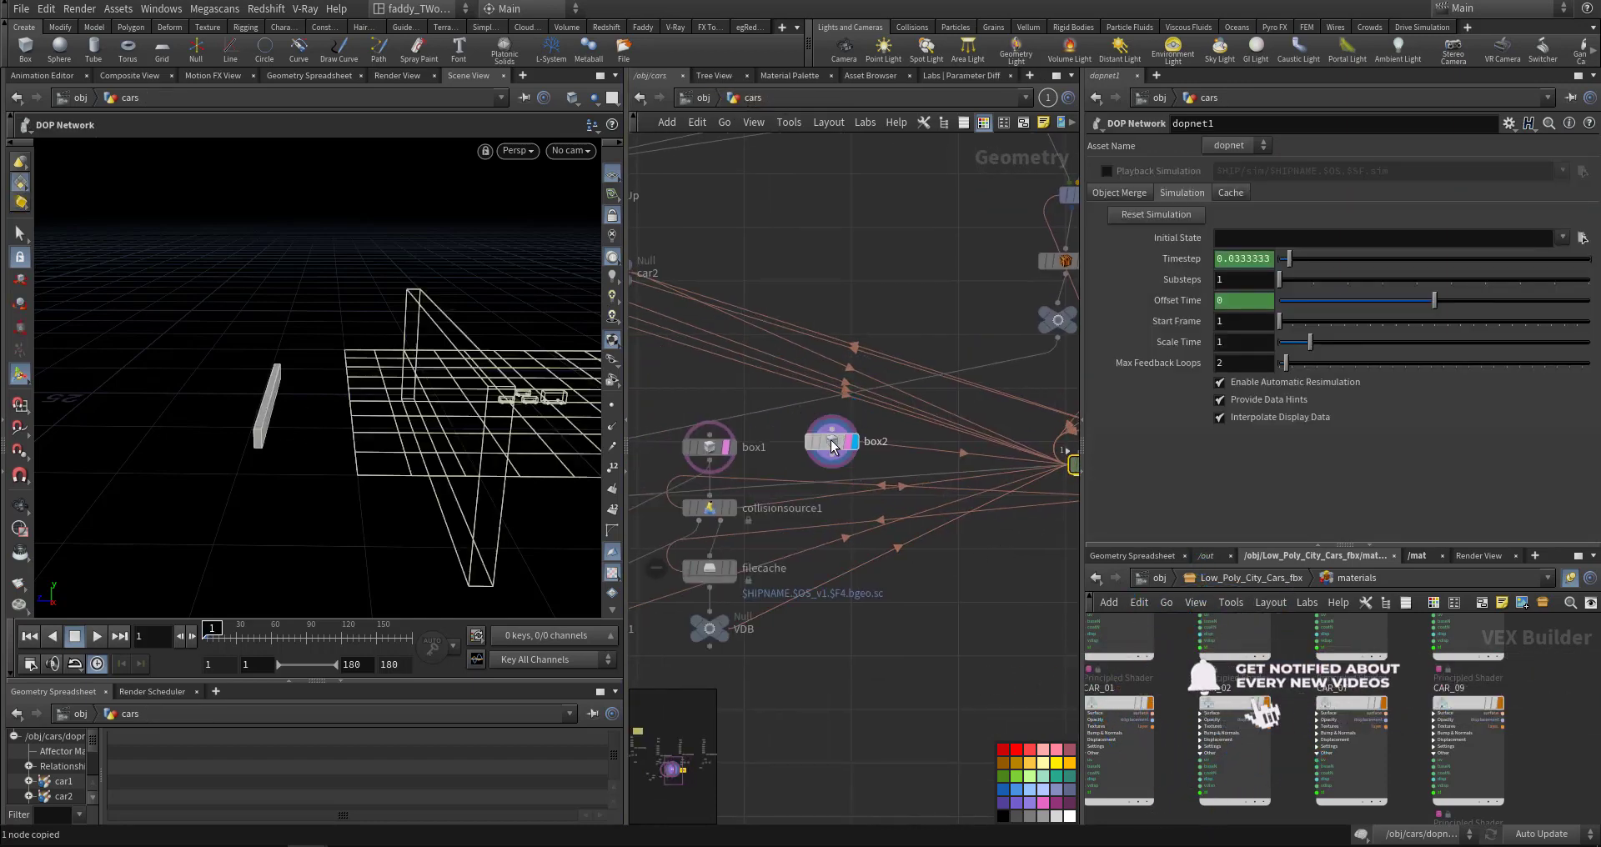
pyautogui.click(831, 441)
pyautogui.moveTo(258, 405); pyautogui.dragTo(465, 427)
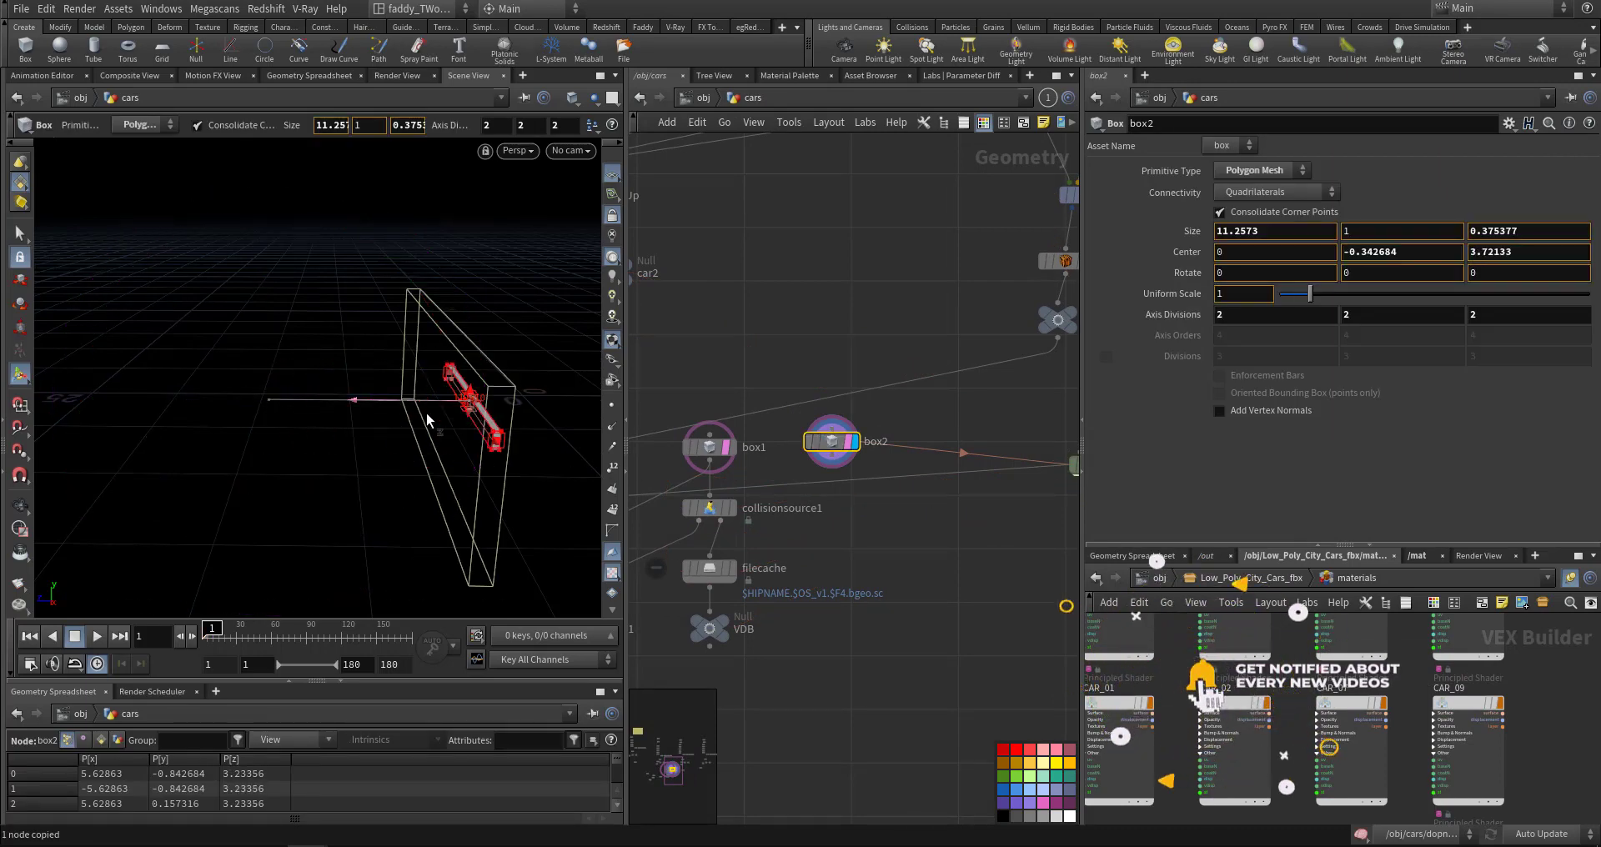
pyautogui.press('r')
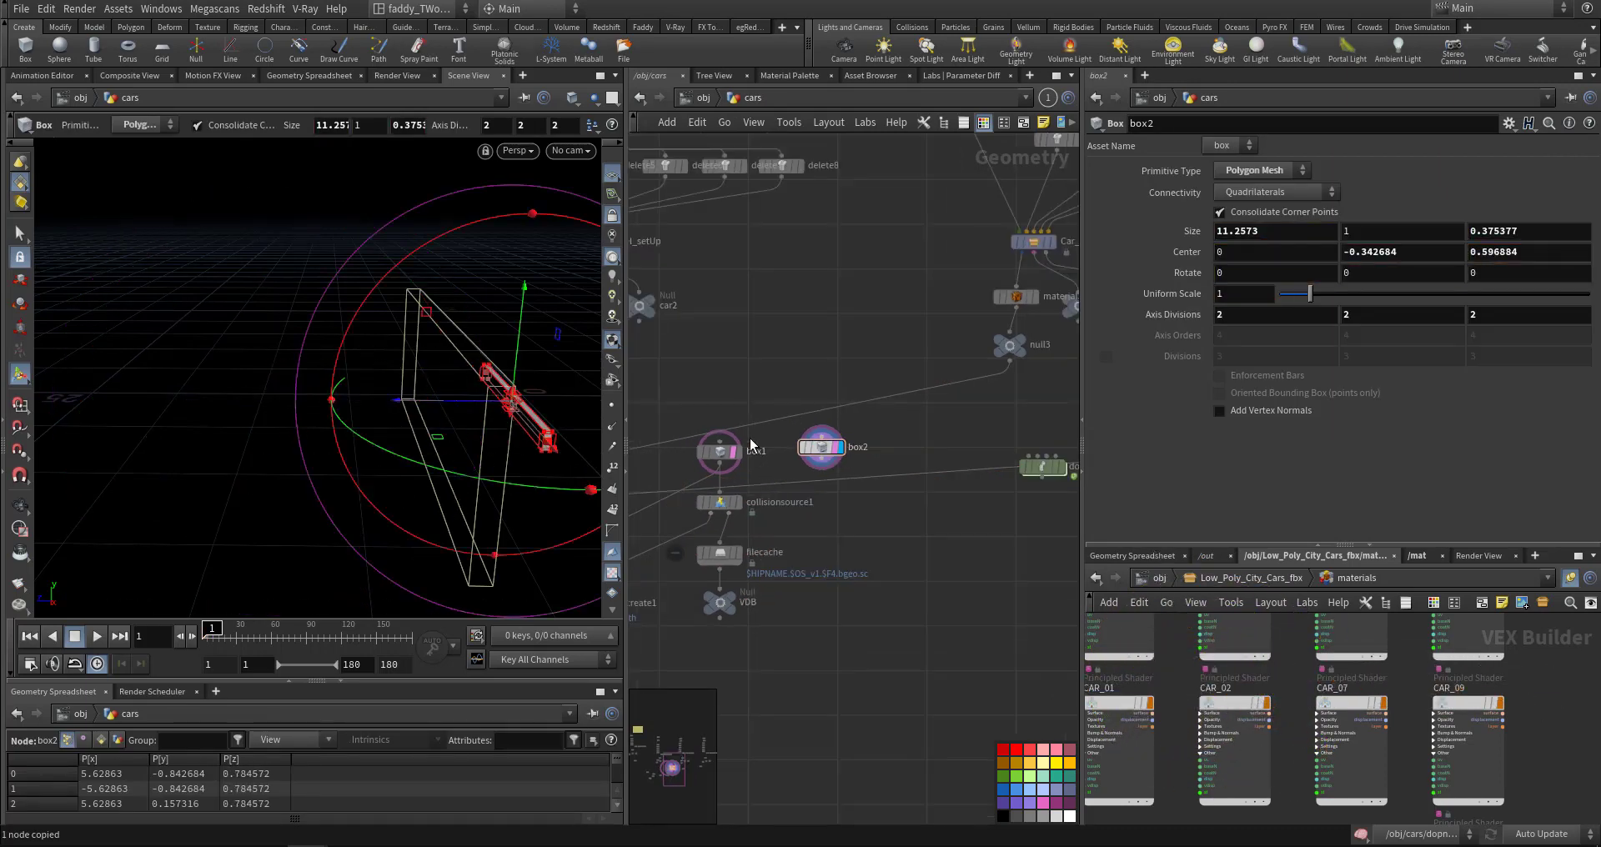
# - Enter dopnet1 and orbit closer to inspect the wall and cars
pyautogui.scroll(-2, 835, 506)
pyautogui.moveTo(829, 467); pyautogui.dragTo(708, 419, button='middle')
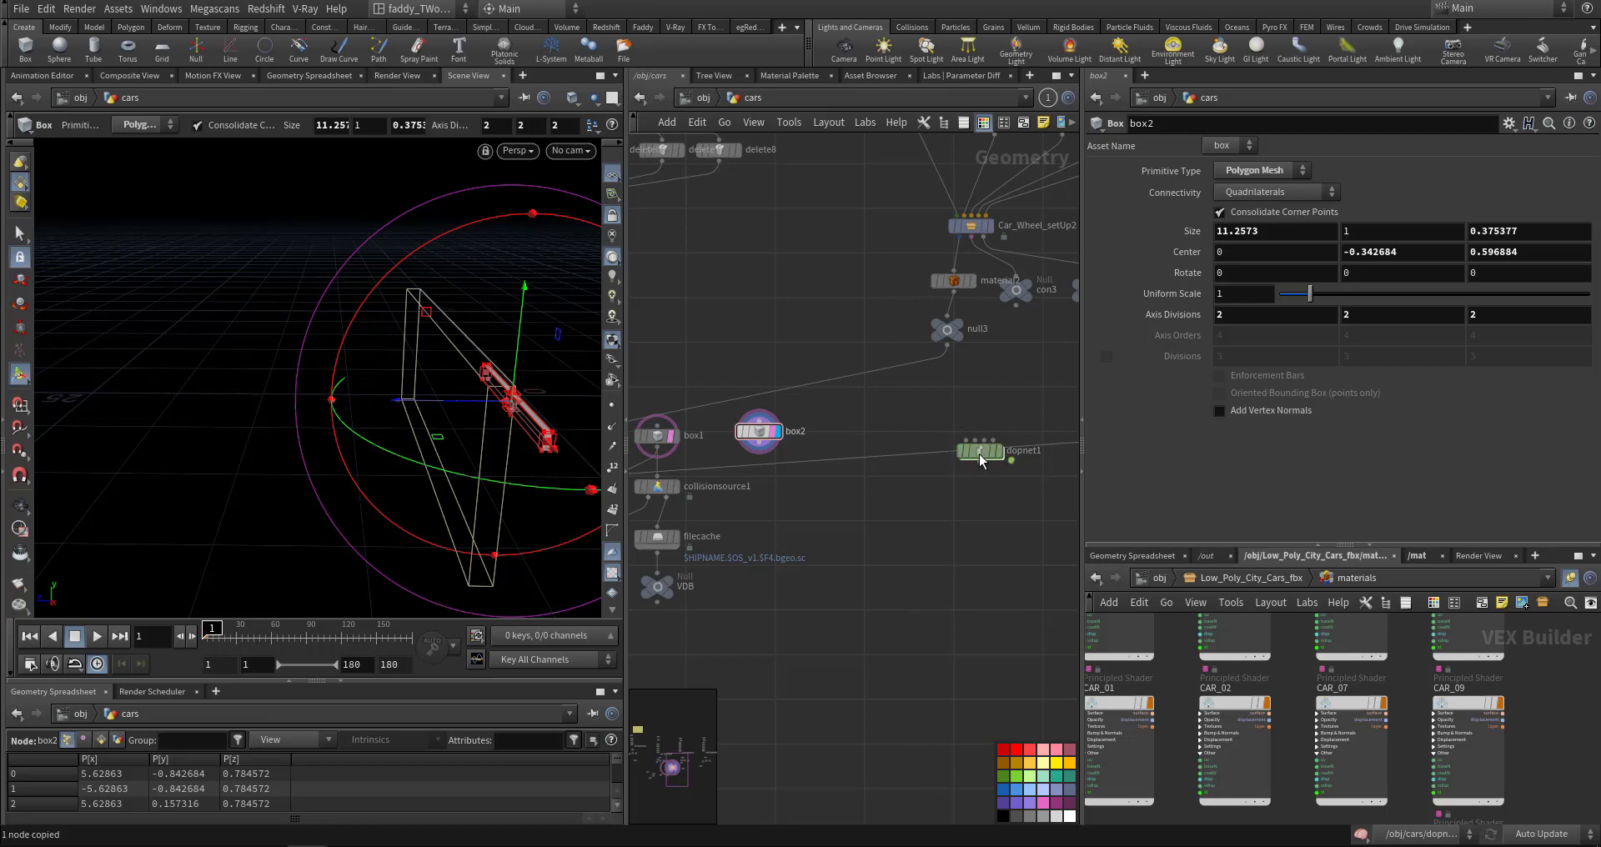
pyautogui.doubleClick(979, 452)
pyautogui.press('Escape')
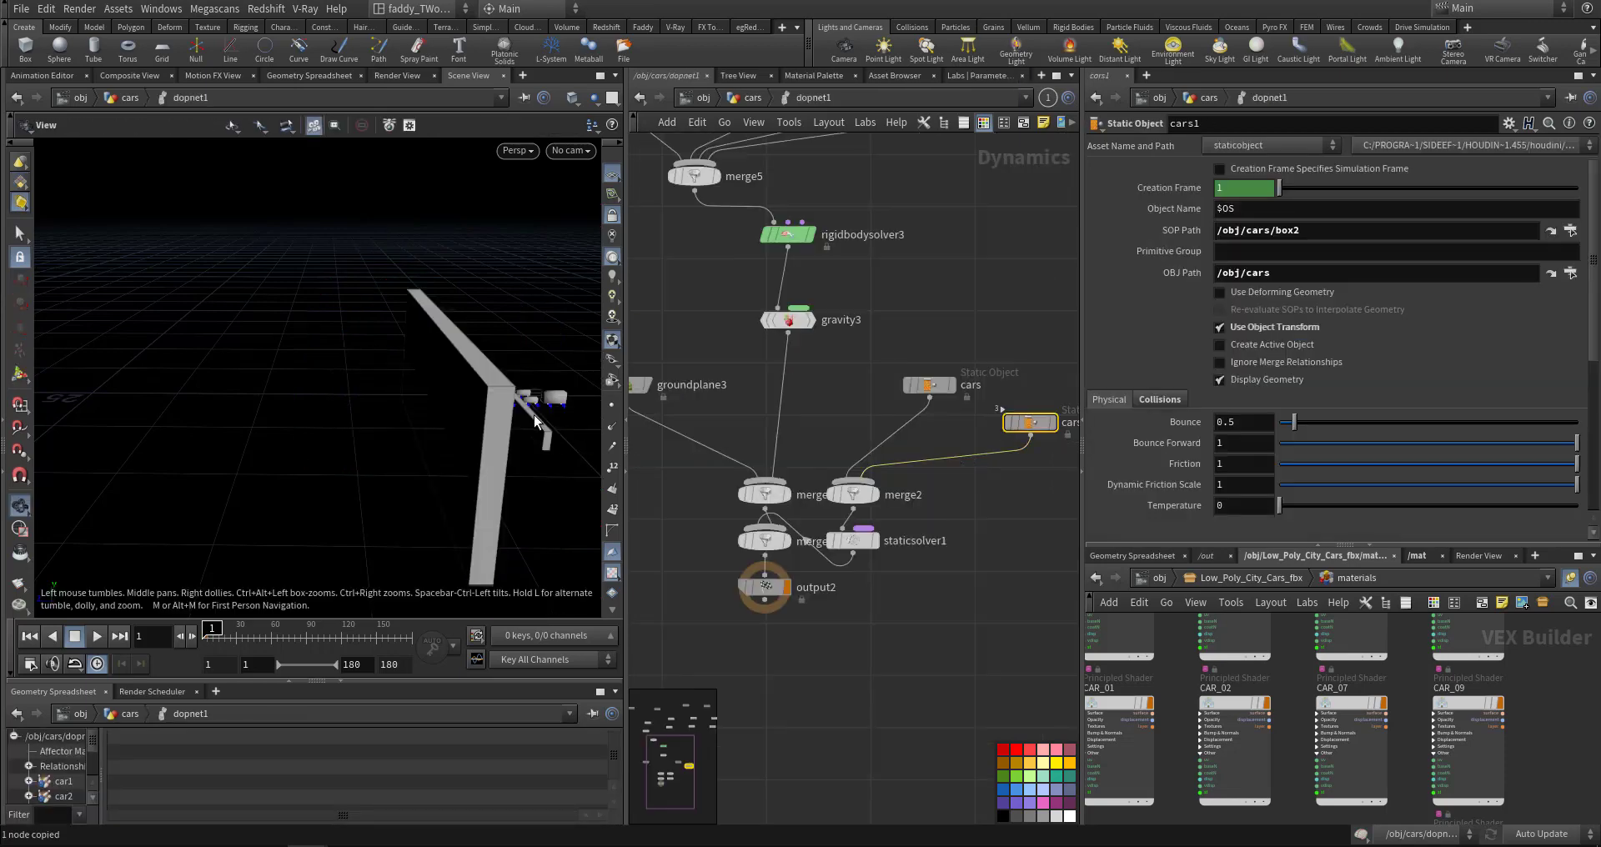
pyautogui.moveTo(534, 414); pyautogui.dragTo(431, 352)
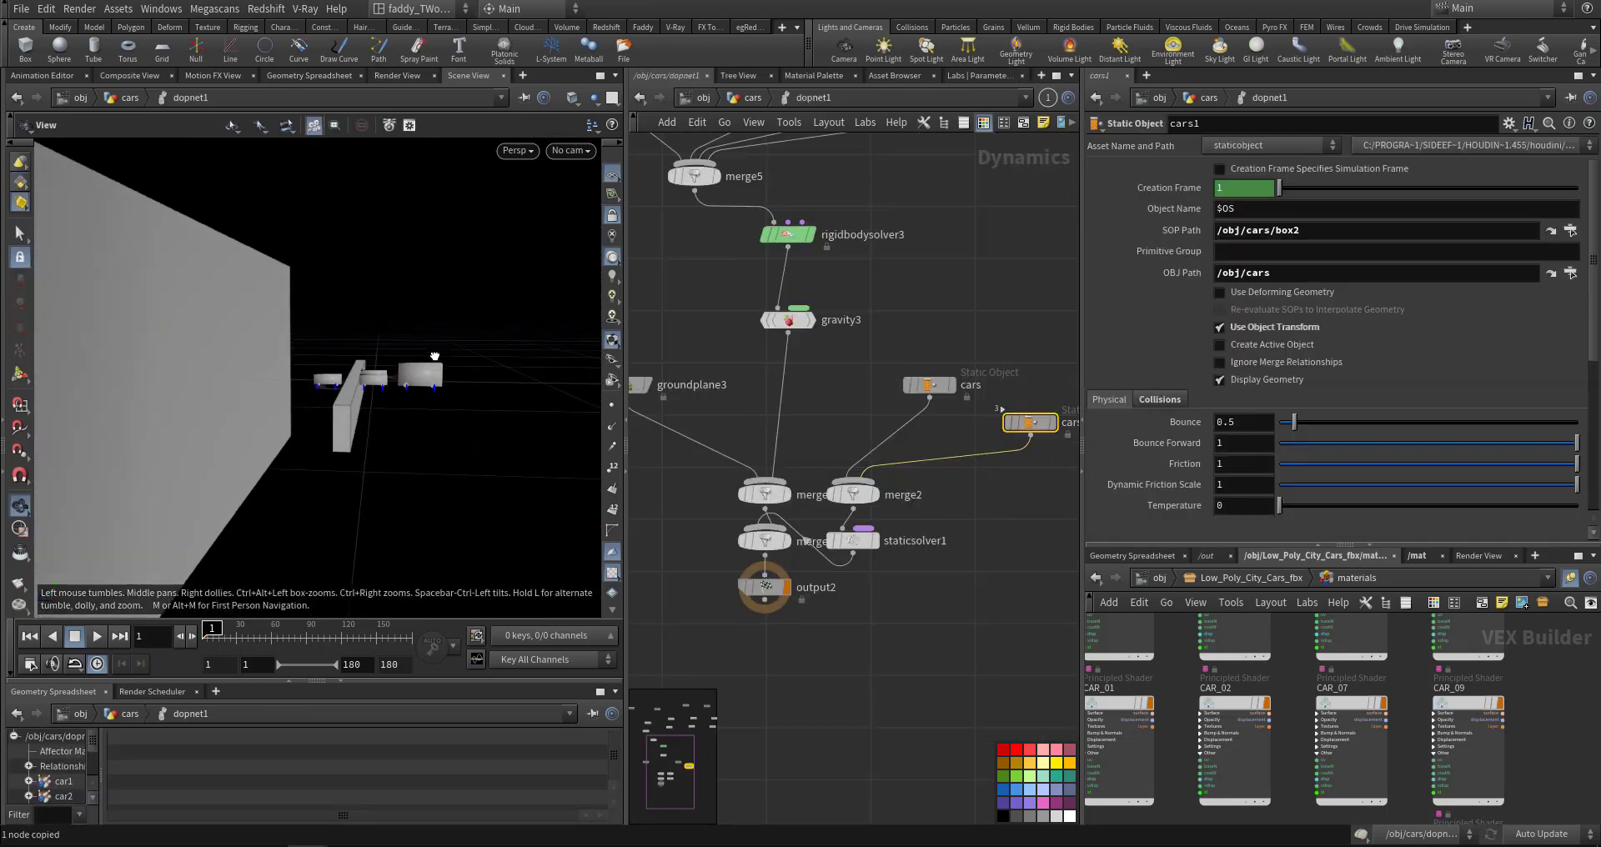
pyautogui.press('Return')
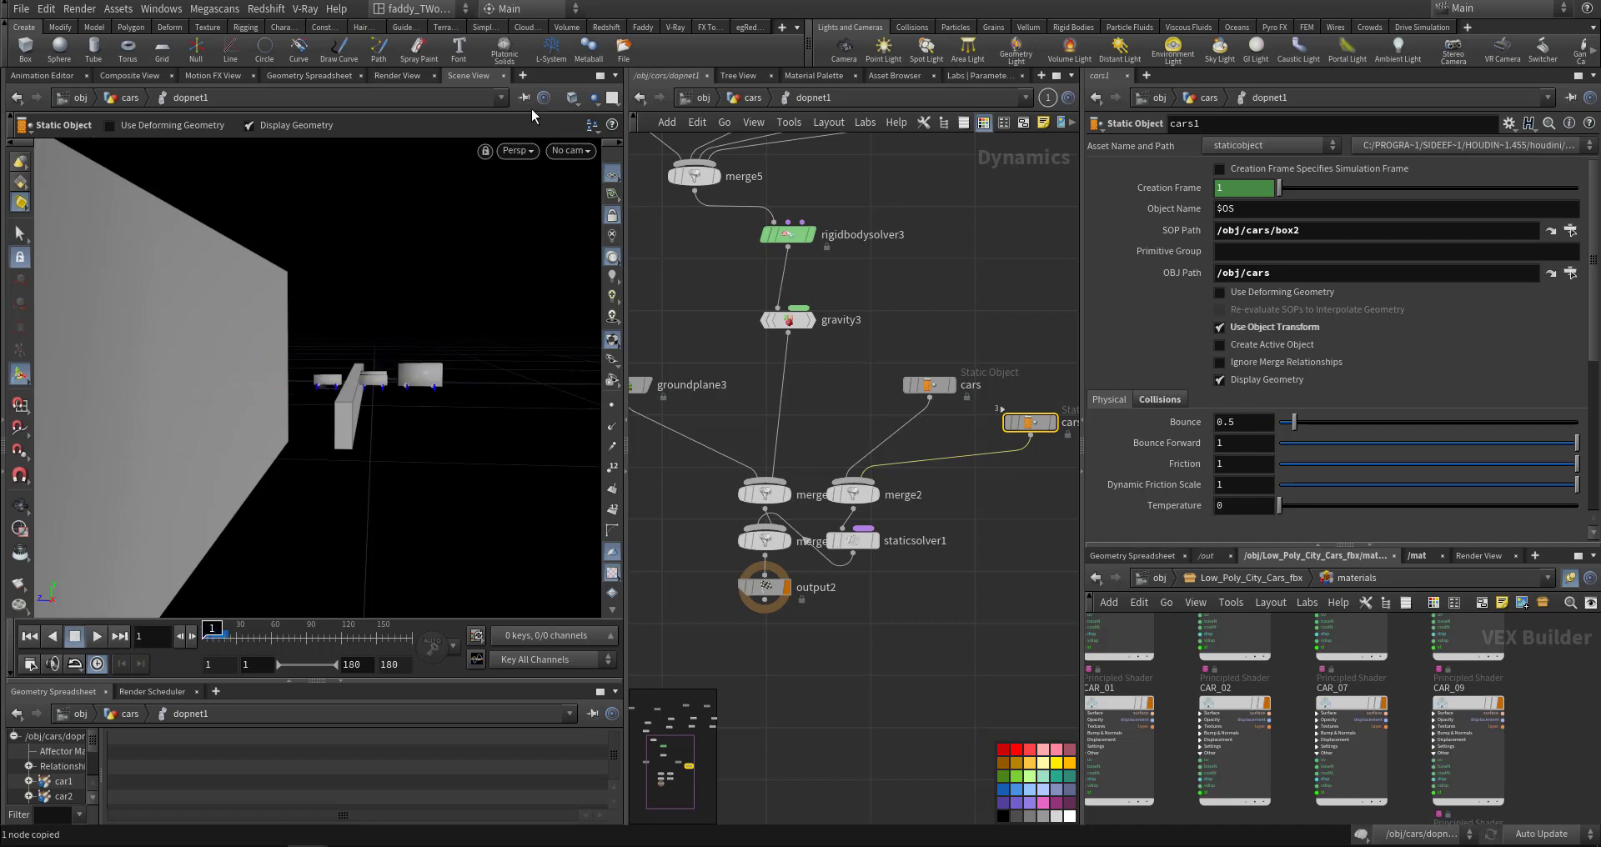
# - Push box2 further along Z to about 1.39, then play the simulation in dopnet1
pyautogui.press('u')
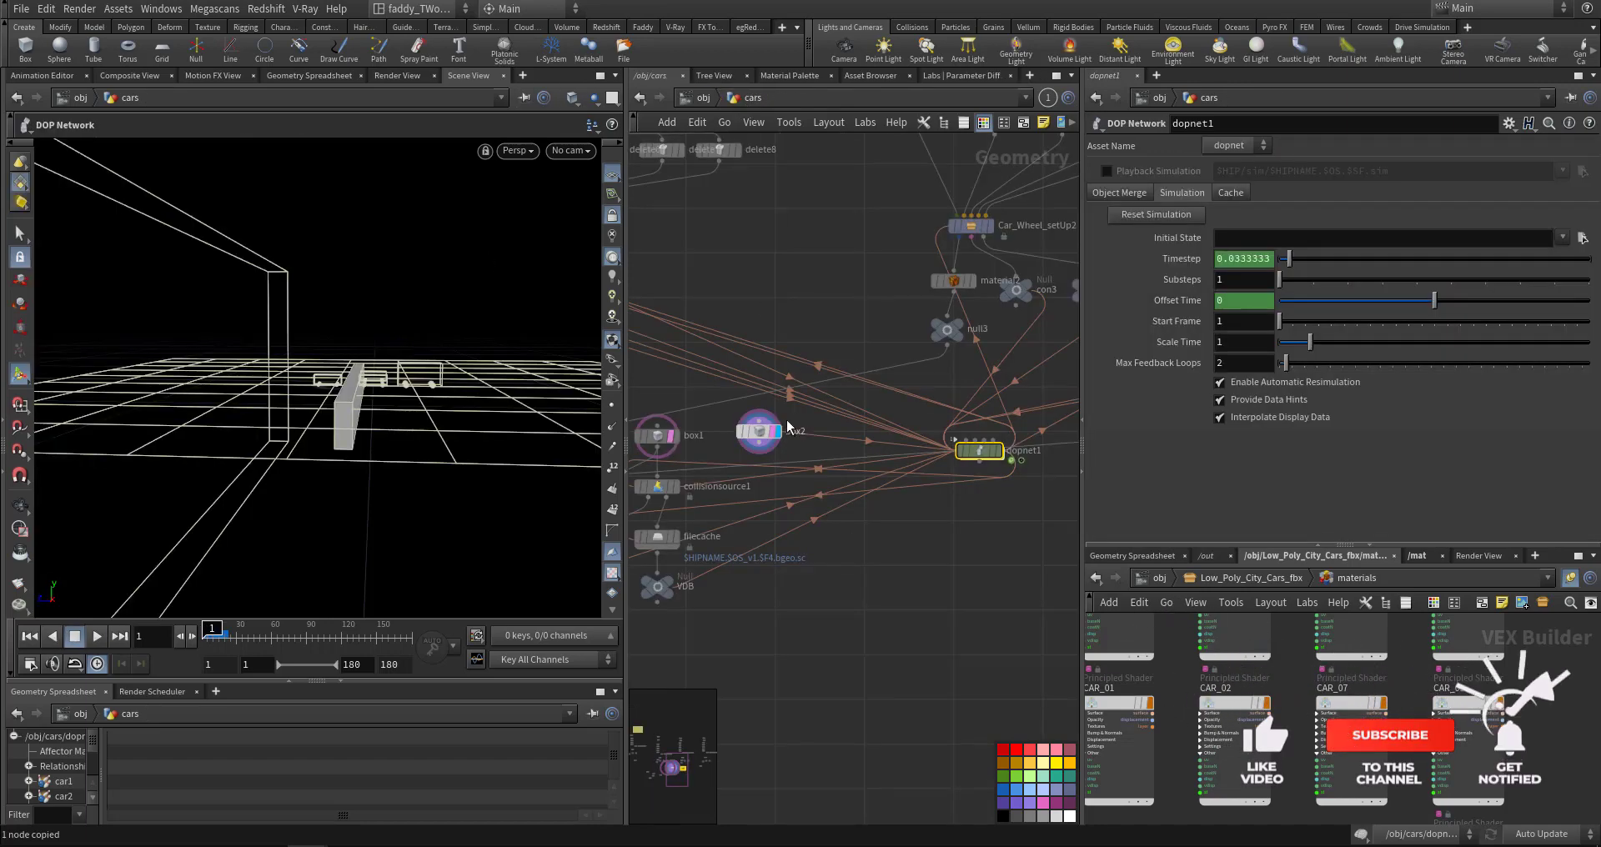
pyautogui.click(760, 435)
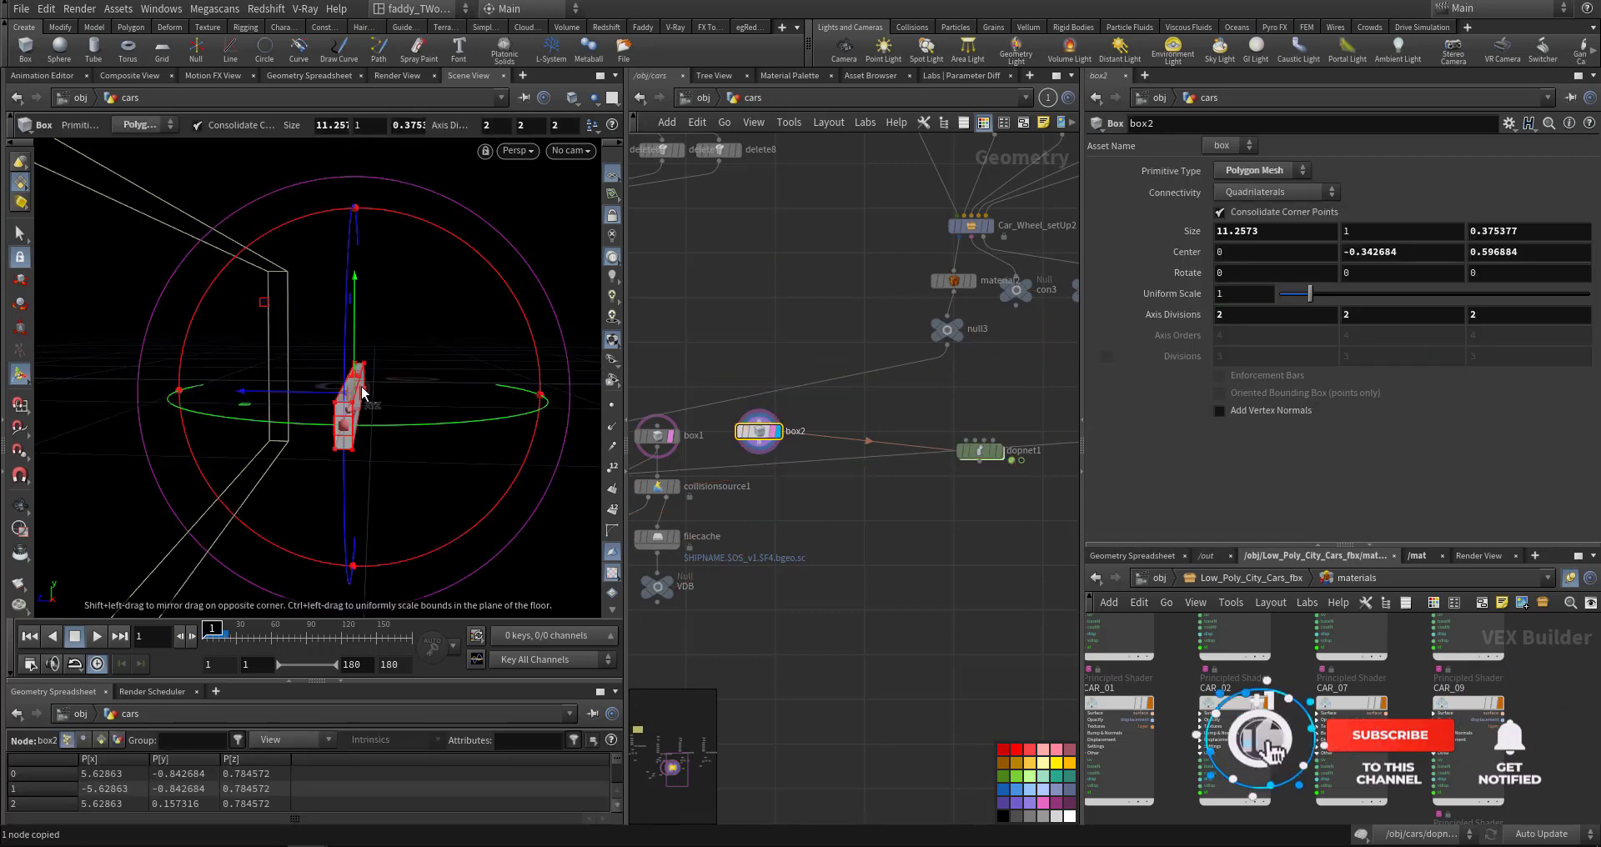
pyautogui.moveTo(264, 404)
pyautogui.mouseDown()
pyautogui.moveTo(417, 396)
pyautogui.moveTo(441, 336)
pyautogui.mouseUp()
pyautogui.moveTo(409, 392); pyautogui.dragTo(353, 393)
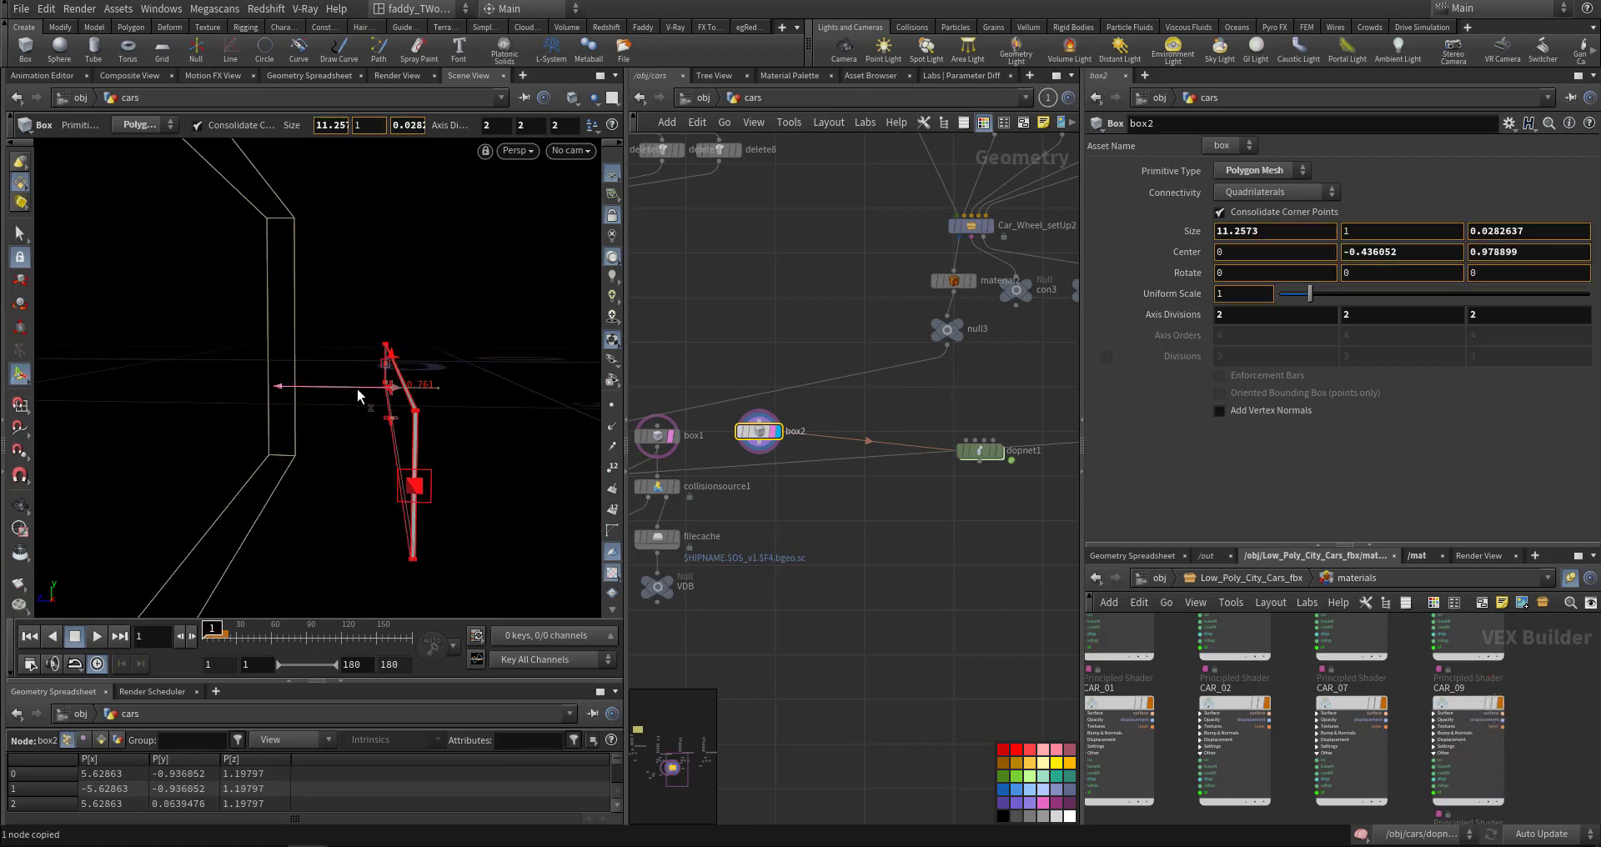
pyautogui.doubleClick(982, 457)
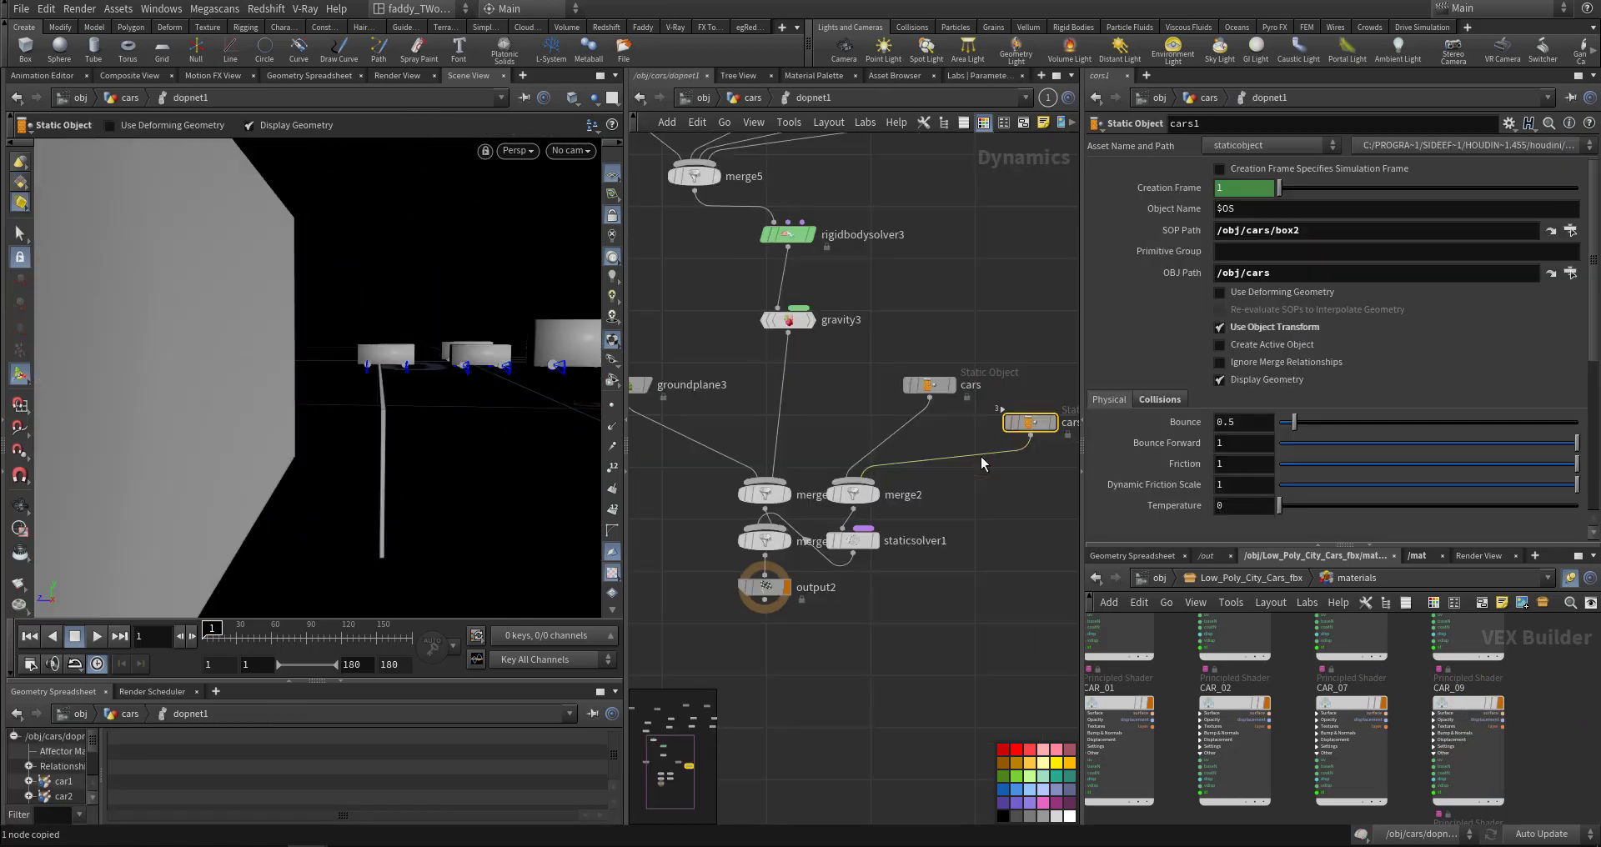
pyautogui.press('Up')
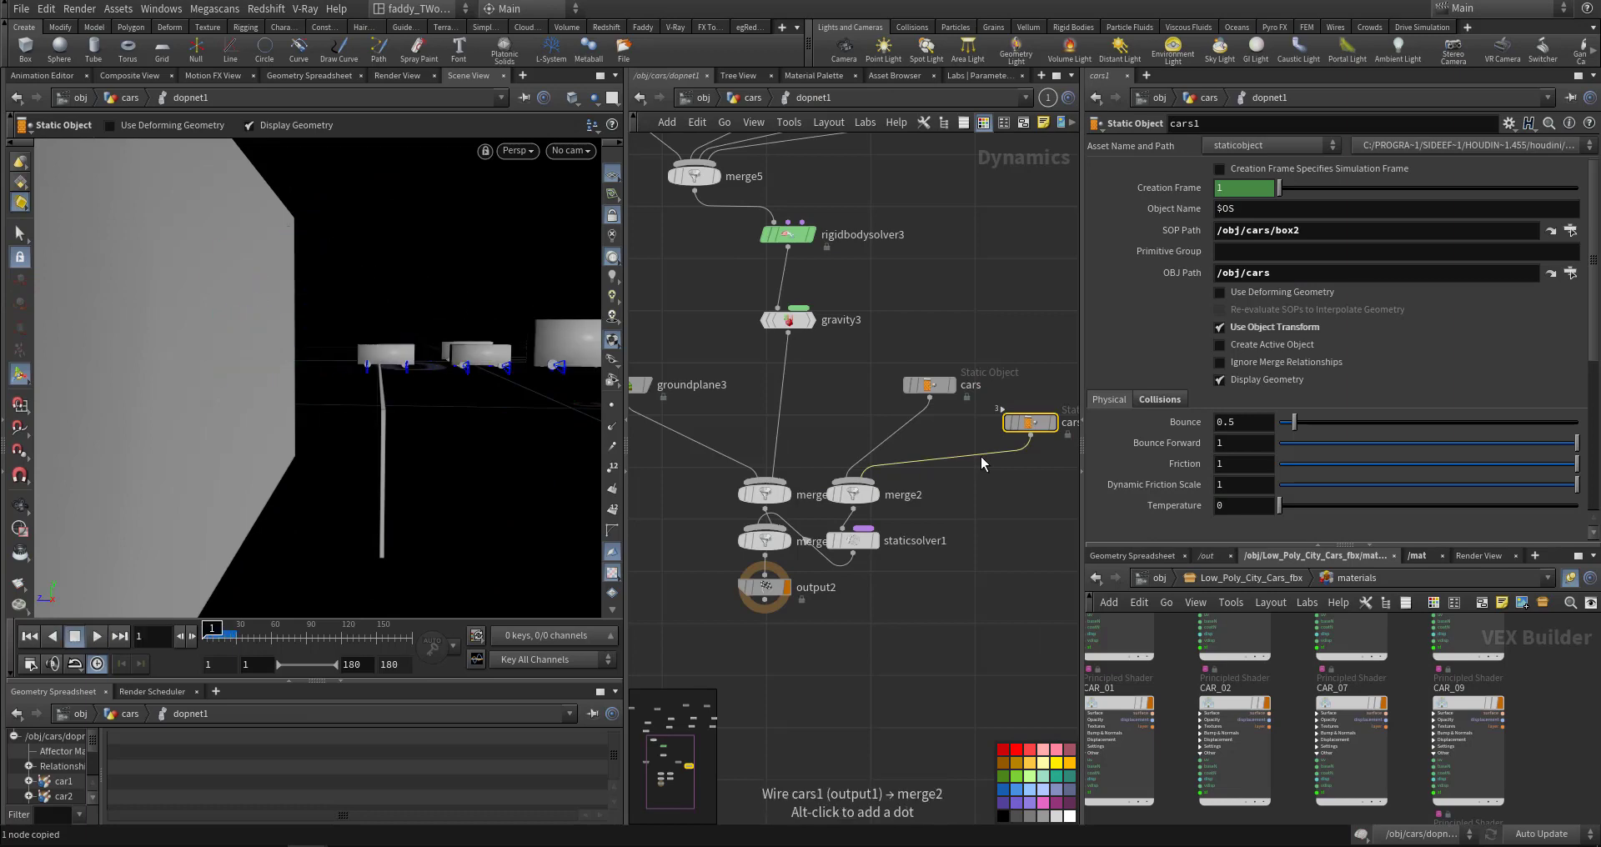
# - Stop playback and move box2 to centre Y -0.381459, Z 2.21034
pyautogui.hotkey('ctrl', 'Up')
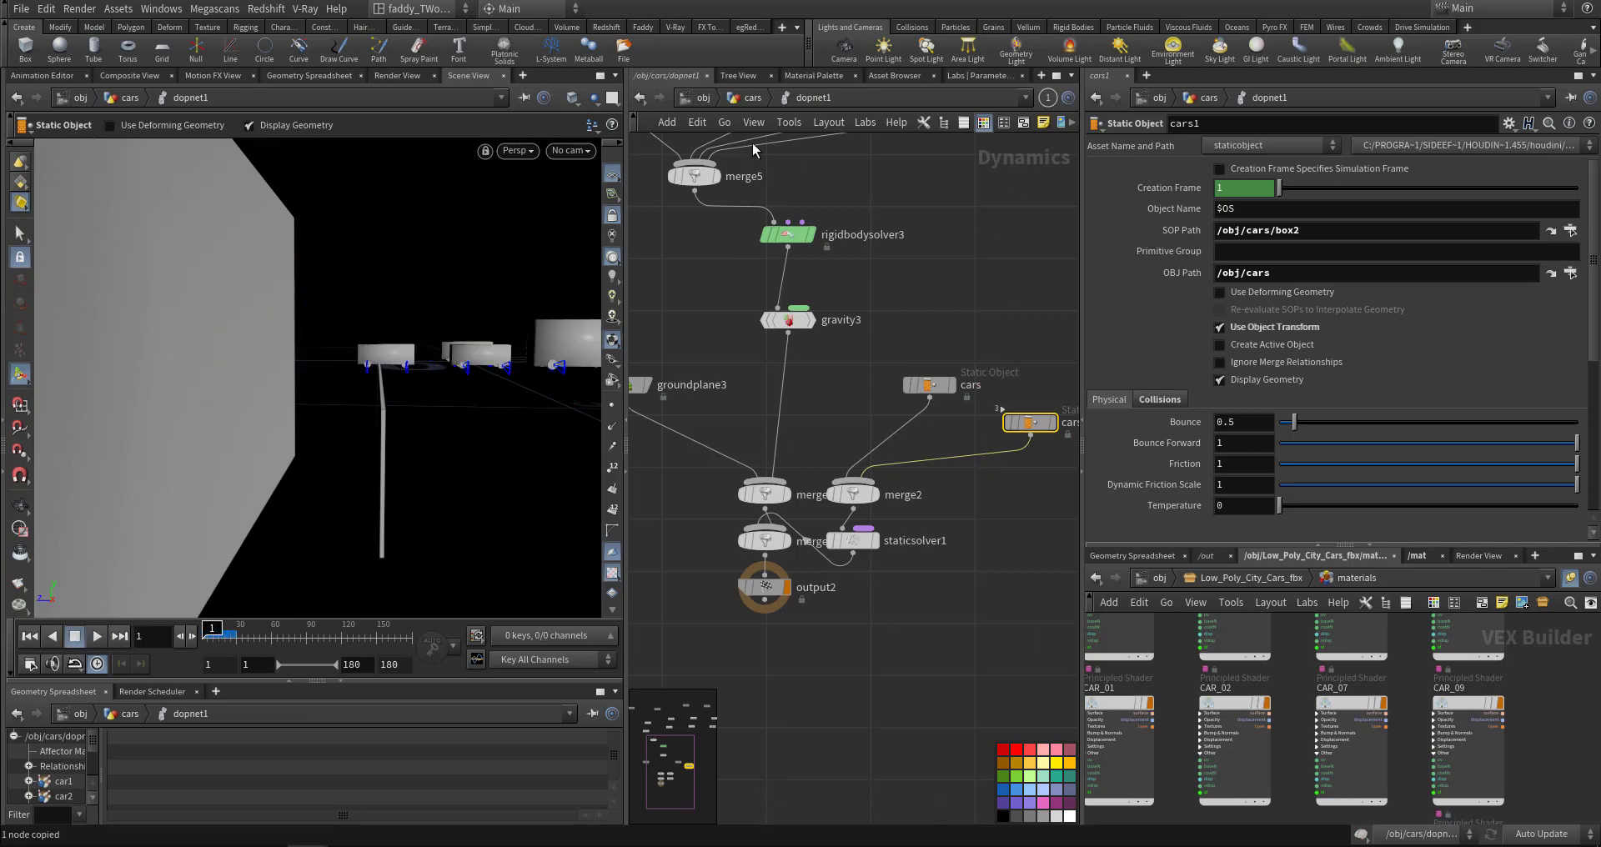
pyautogui.click(753, 103)
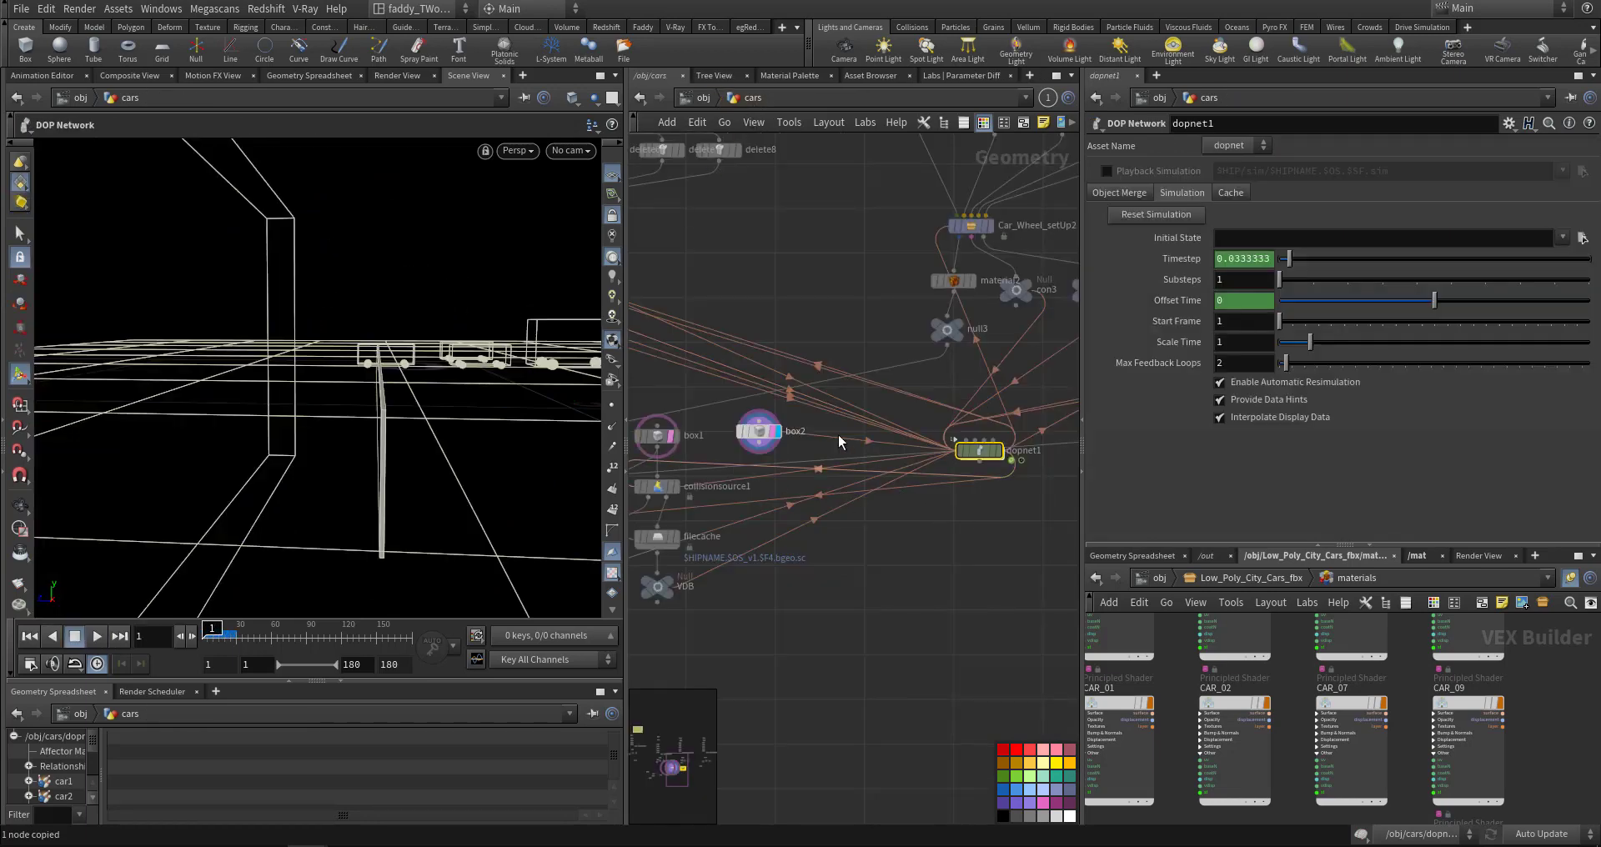
pyautogui.click(752, 431)
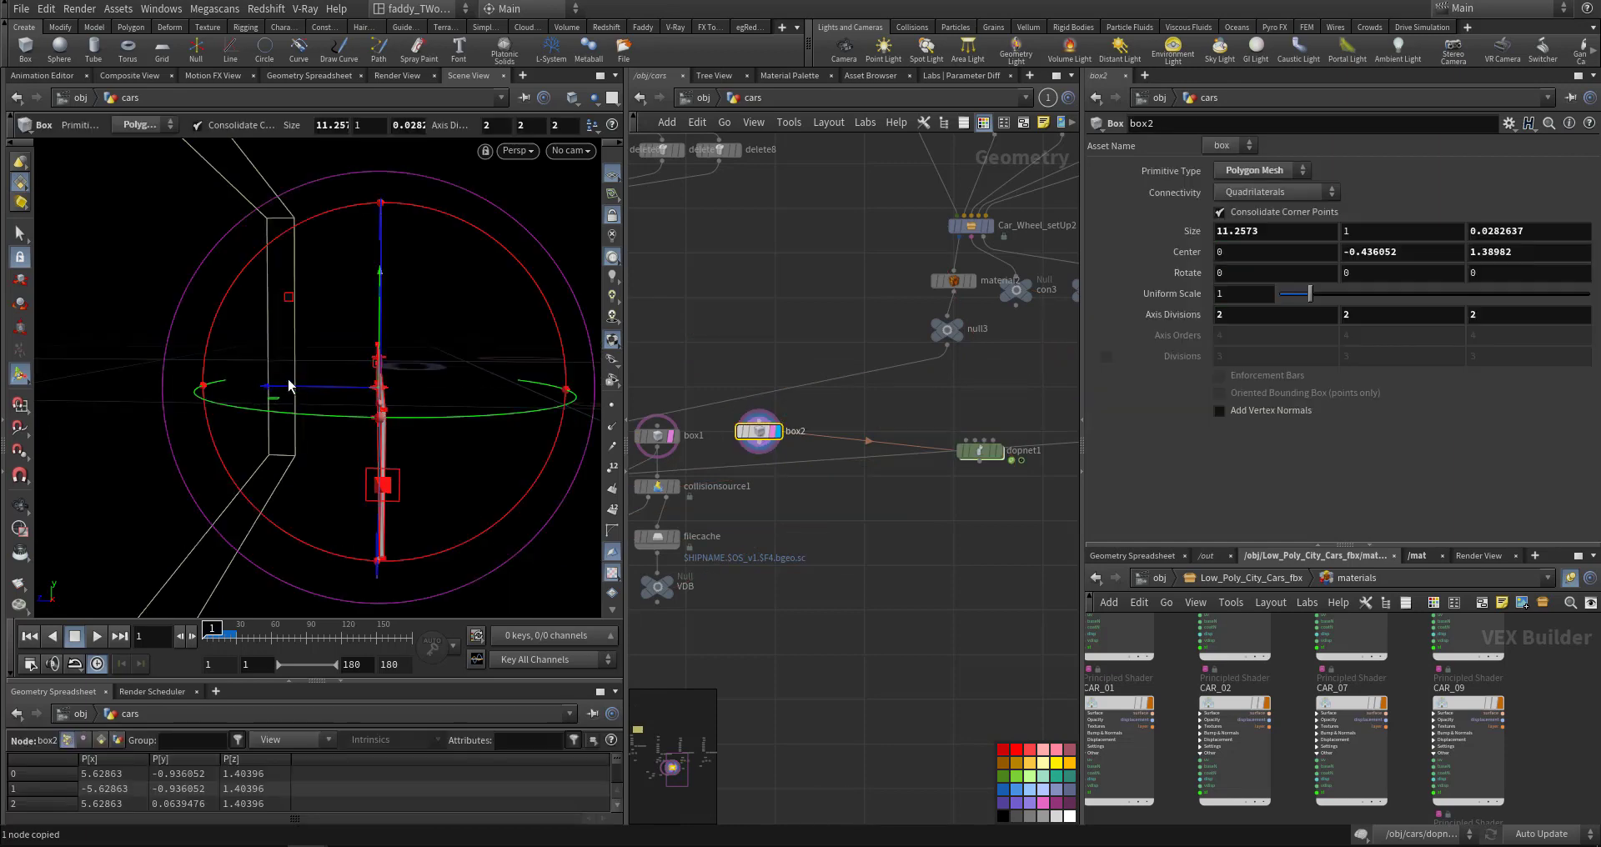
pyautogui.moveTo(289, 386); pyautogui.dragTo(258, 389)
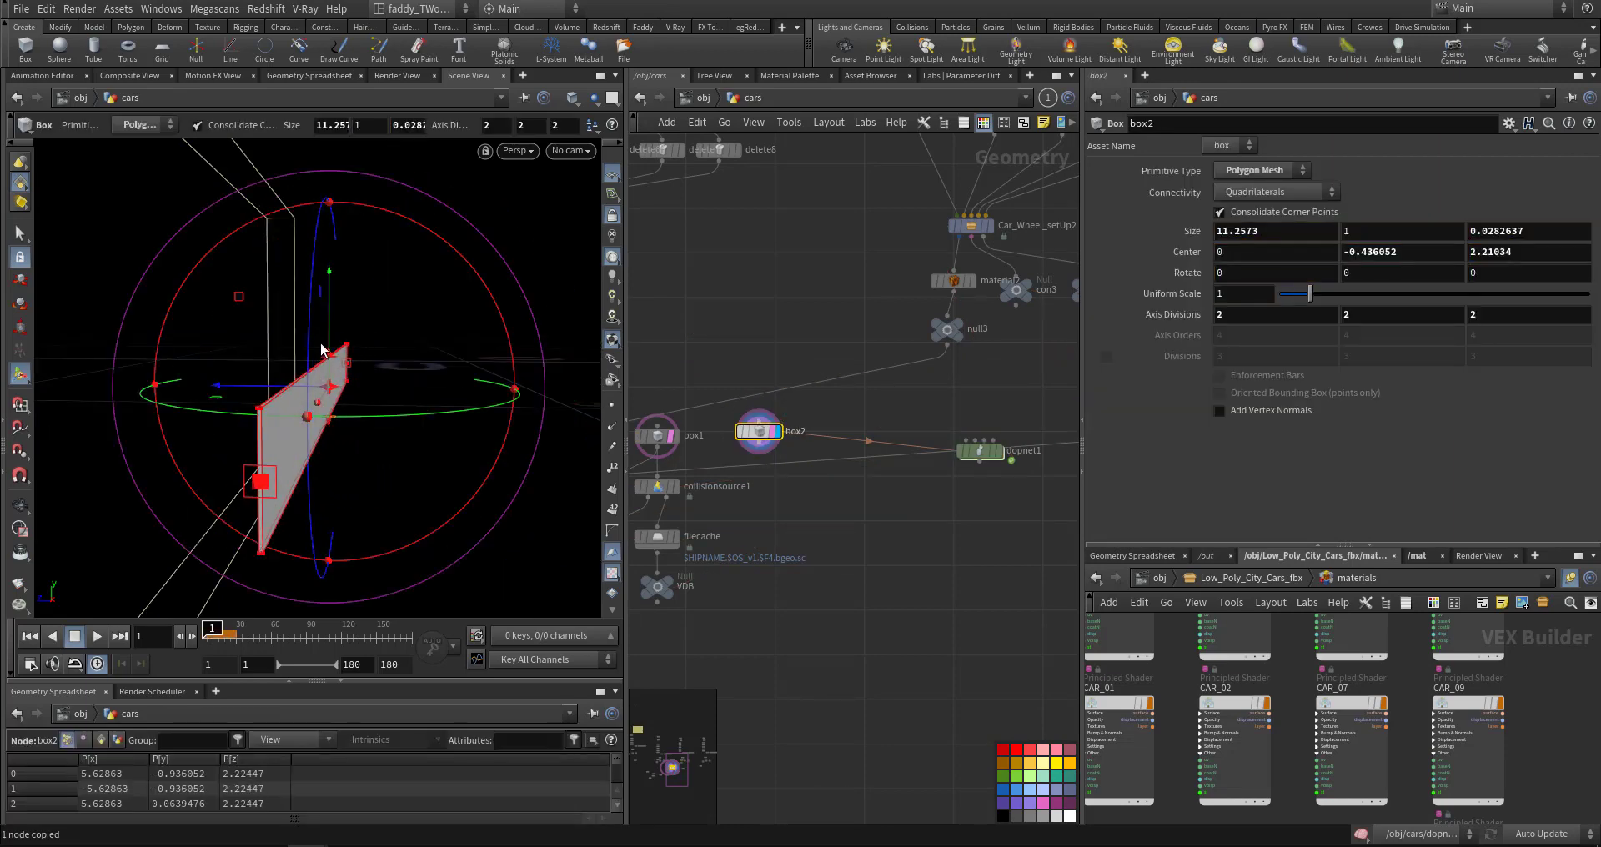
pyautogui.press('y')
pyautogui.moveTo(329, 339); pyautogui.dragTo(329, 337)
pyautogui.press('y')
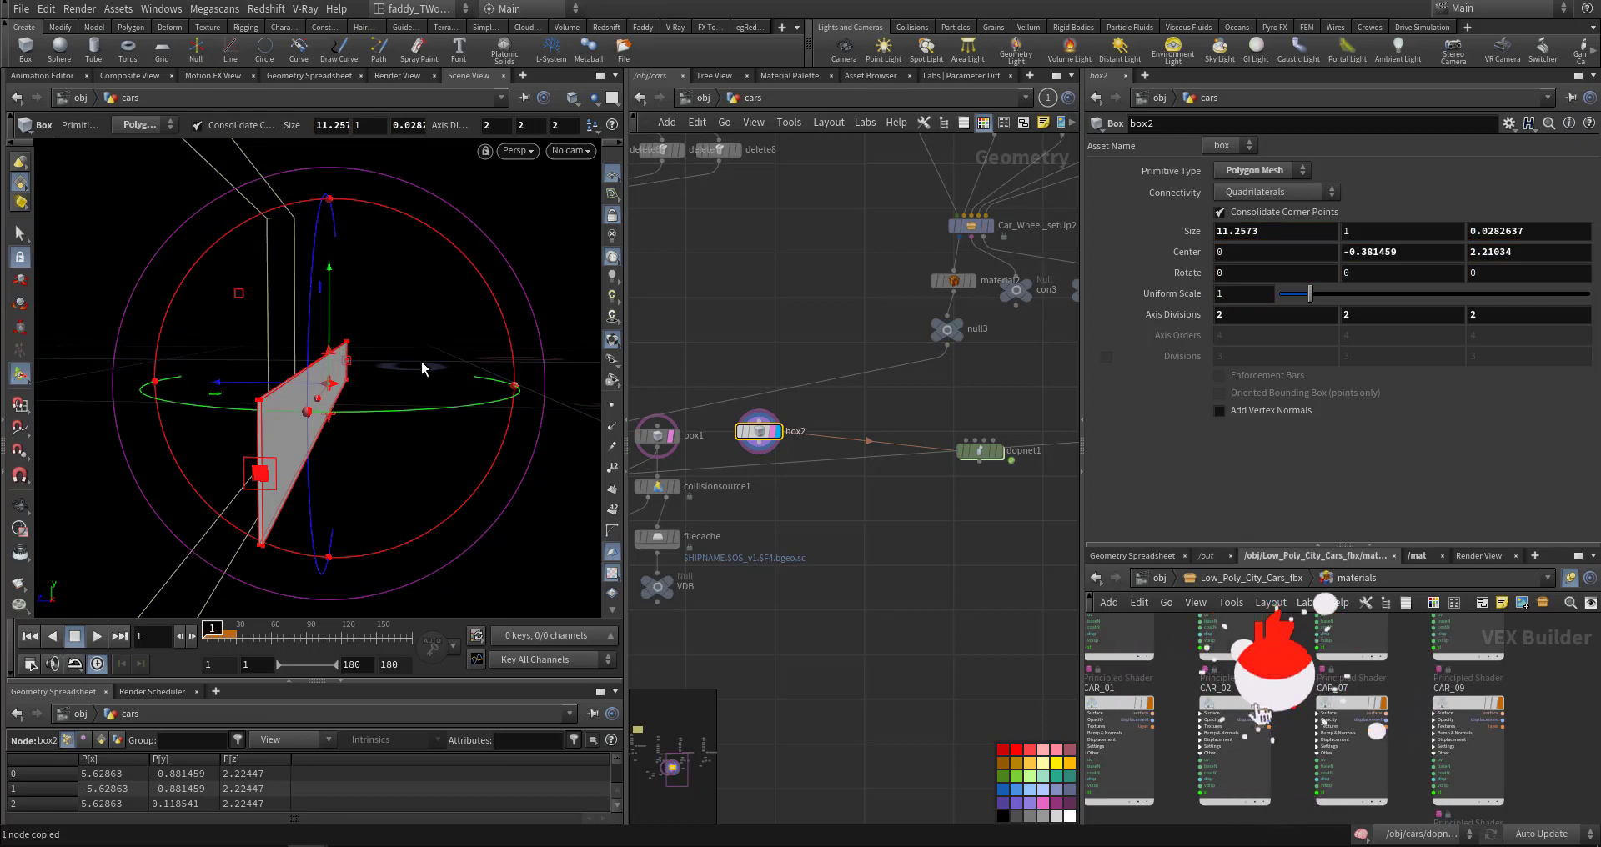
# - Push the box1 wall back to Center Z 6.66358 and re-enter dopnet1
pyautogui.moveTo(667, 376); pyautogui.dragTo(757, 363, button='middle')
pyautogui.click(747, 423)
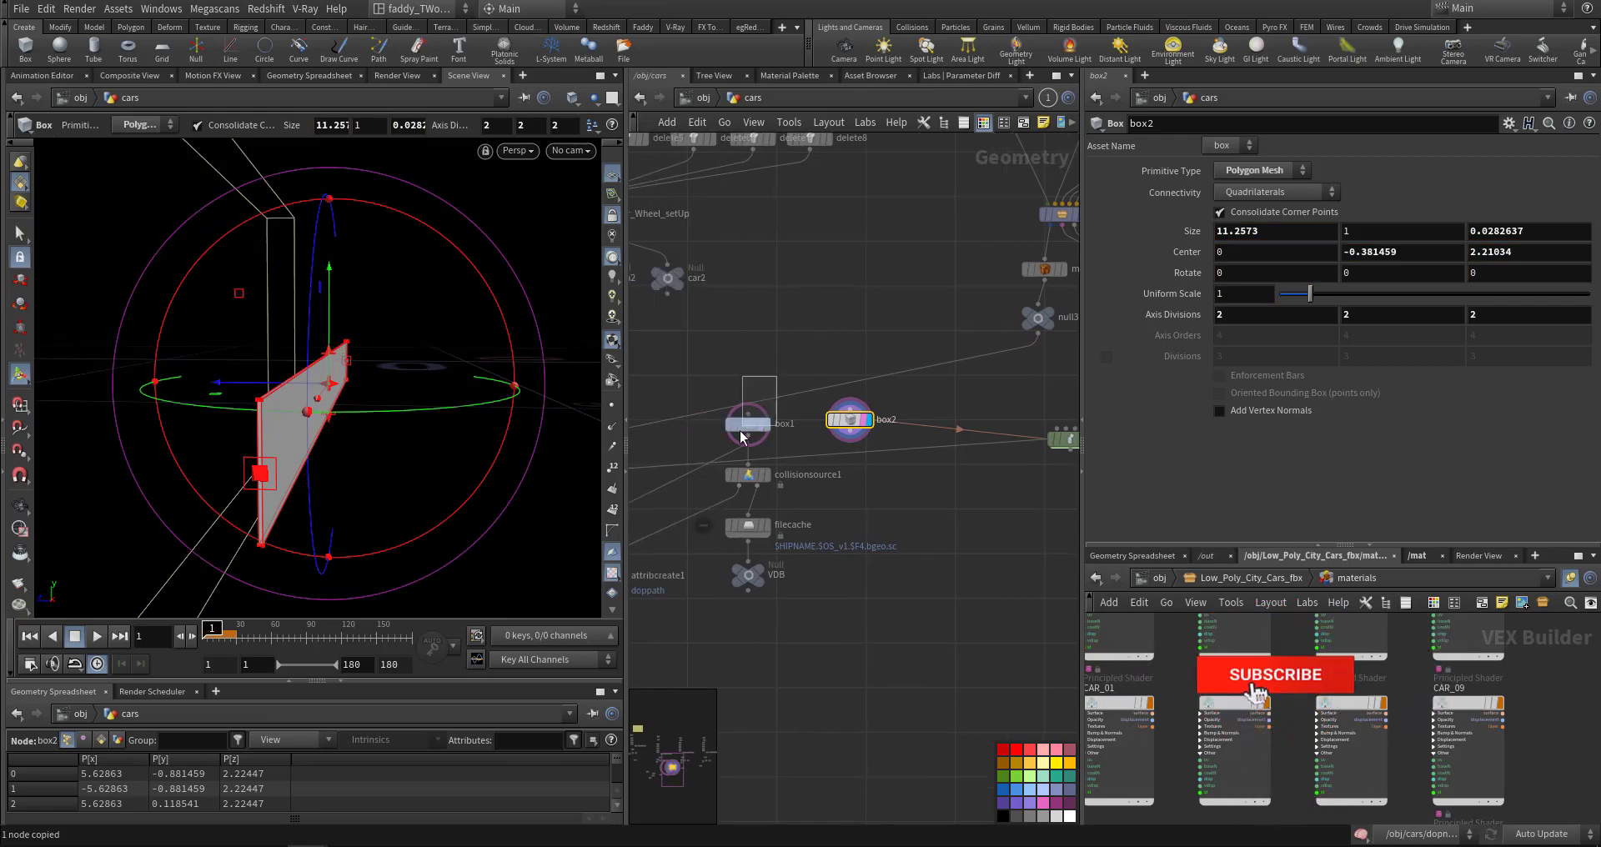
pyautogui.moveTo(104, 366); pyautogui.dragTo(125, 381)
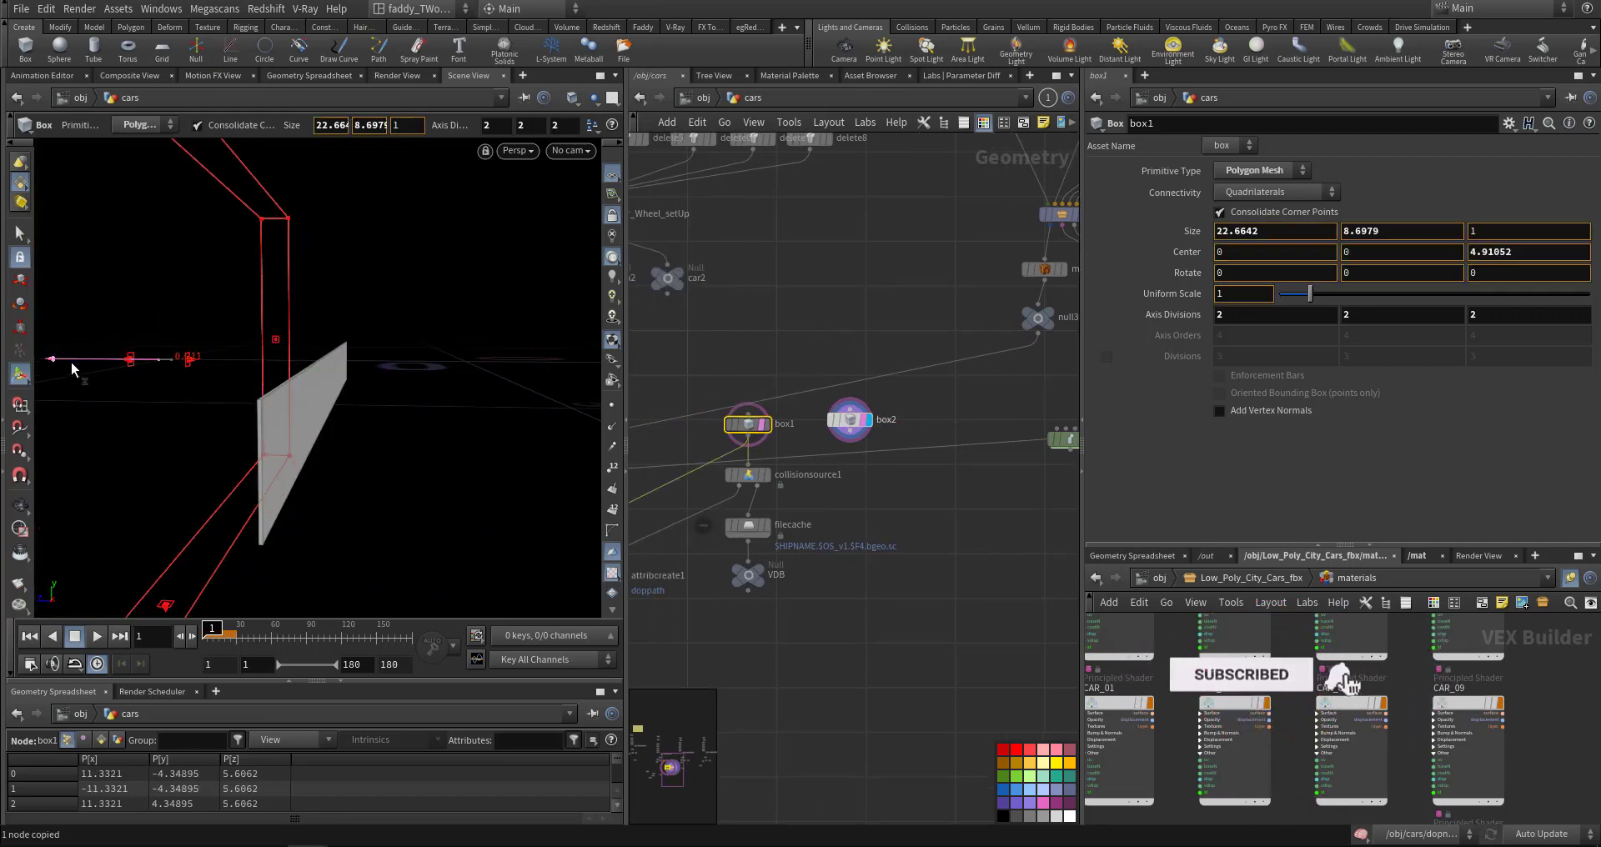
pyautogui.click(802, 642)
pyautogui.moveTo(1004, 560); pyautogui.dragTo(876, 561, button='middle')
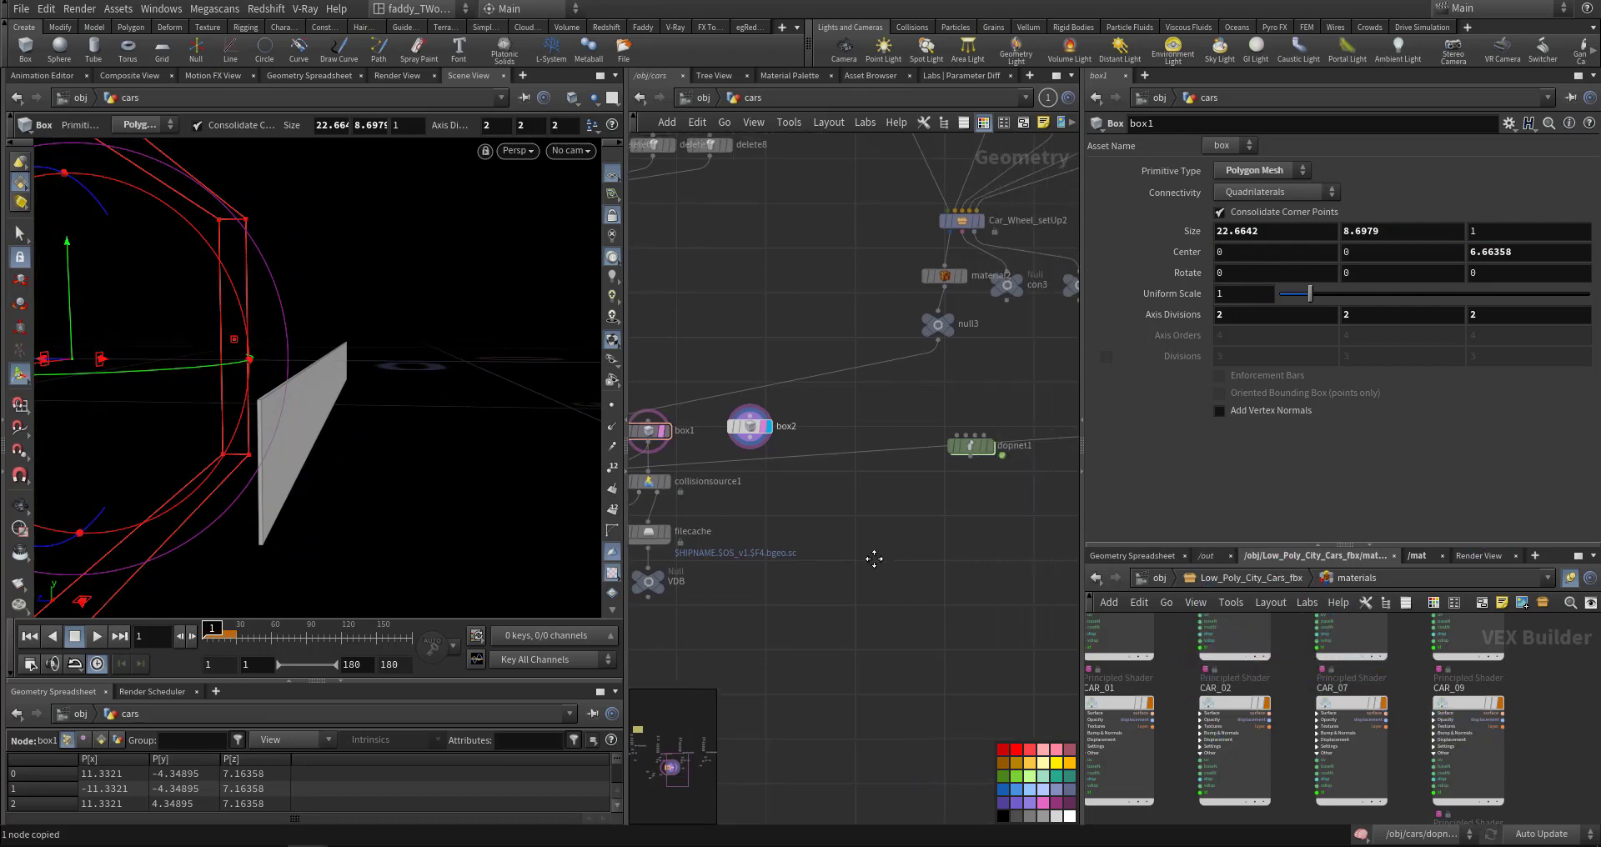
pyautogui.doubleClick(934, 442)
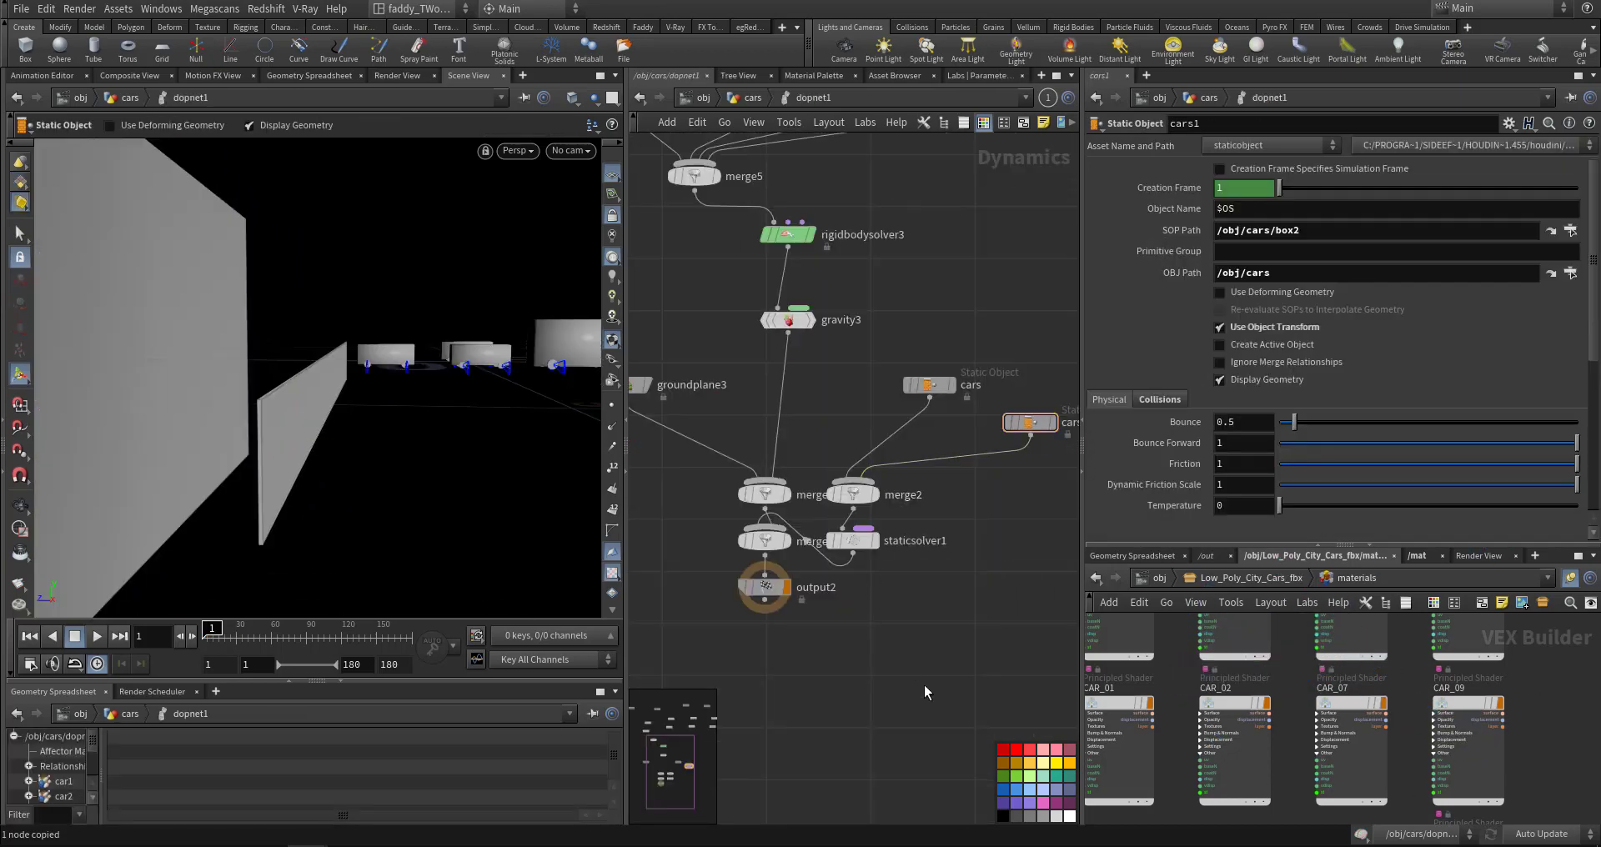
# - Play the simulation, then lower box2 slightly and return to dopnet1
pyautogui.press('Up')
pyautogui.press('Up')
pyautogui.click(751, 97)
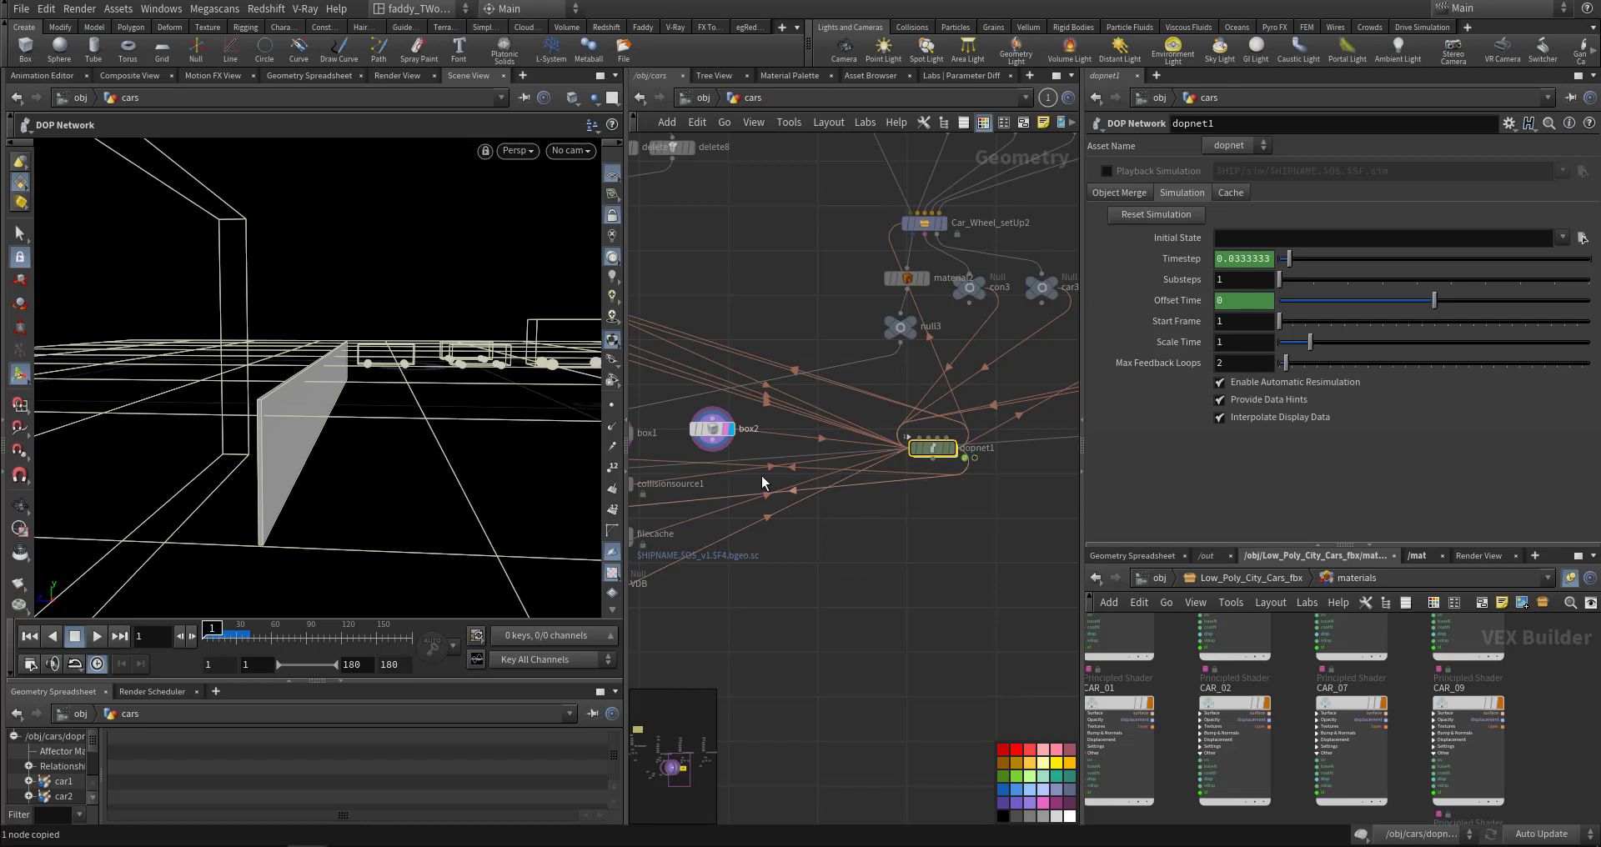
pyautogui.click(716, 429)
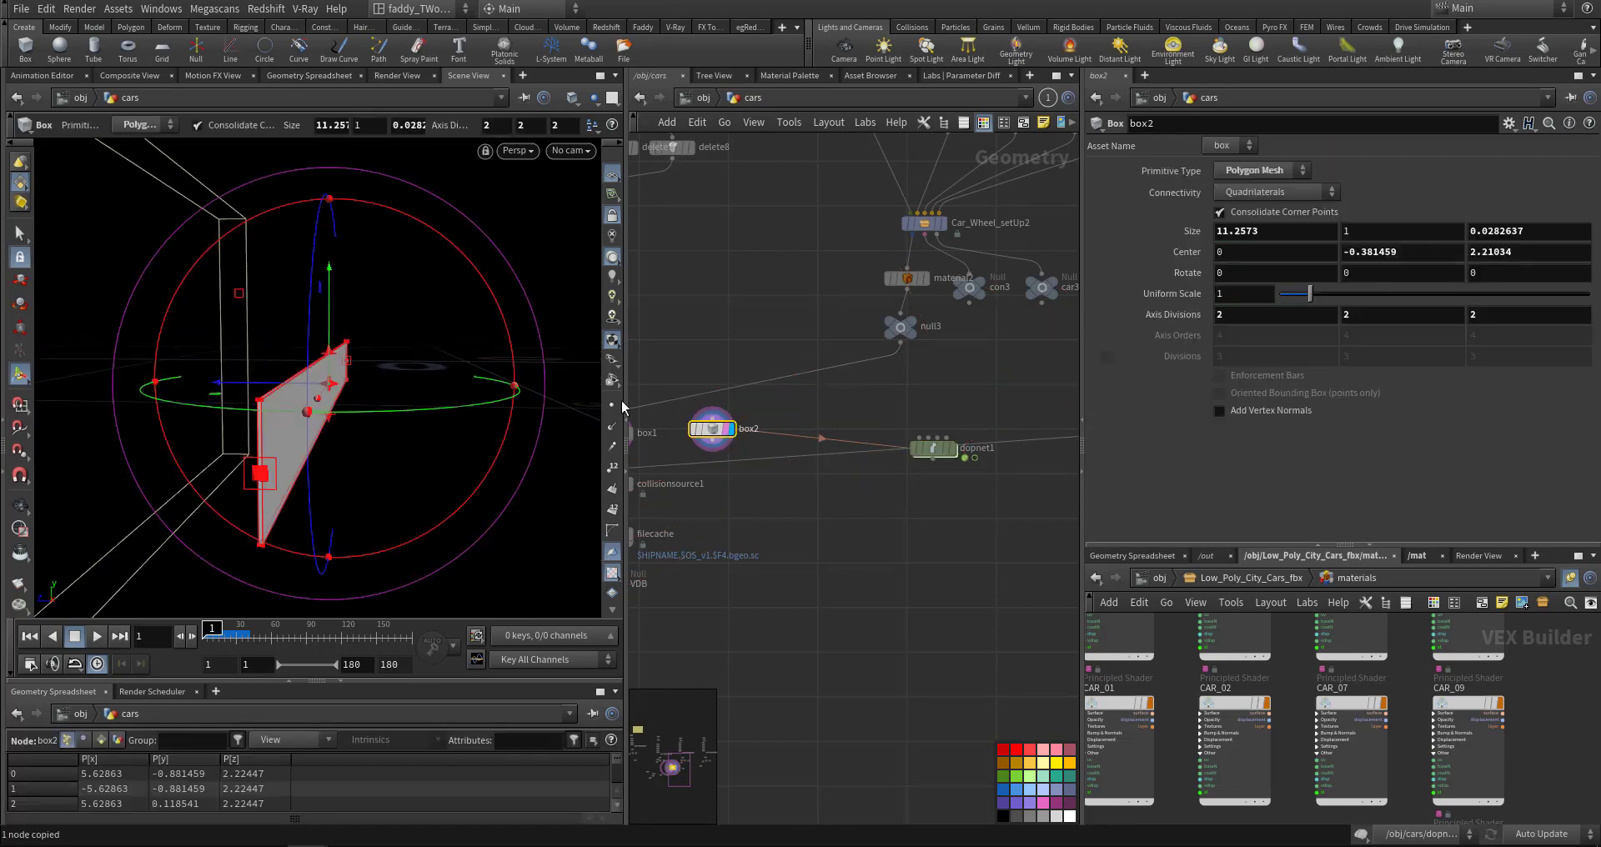
pyautogui.moveTo(337, 332); pyautogui.dragTo(337, 337)
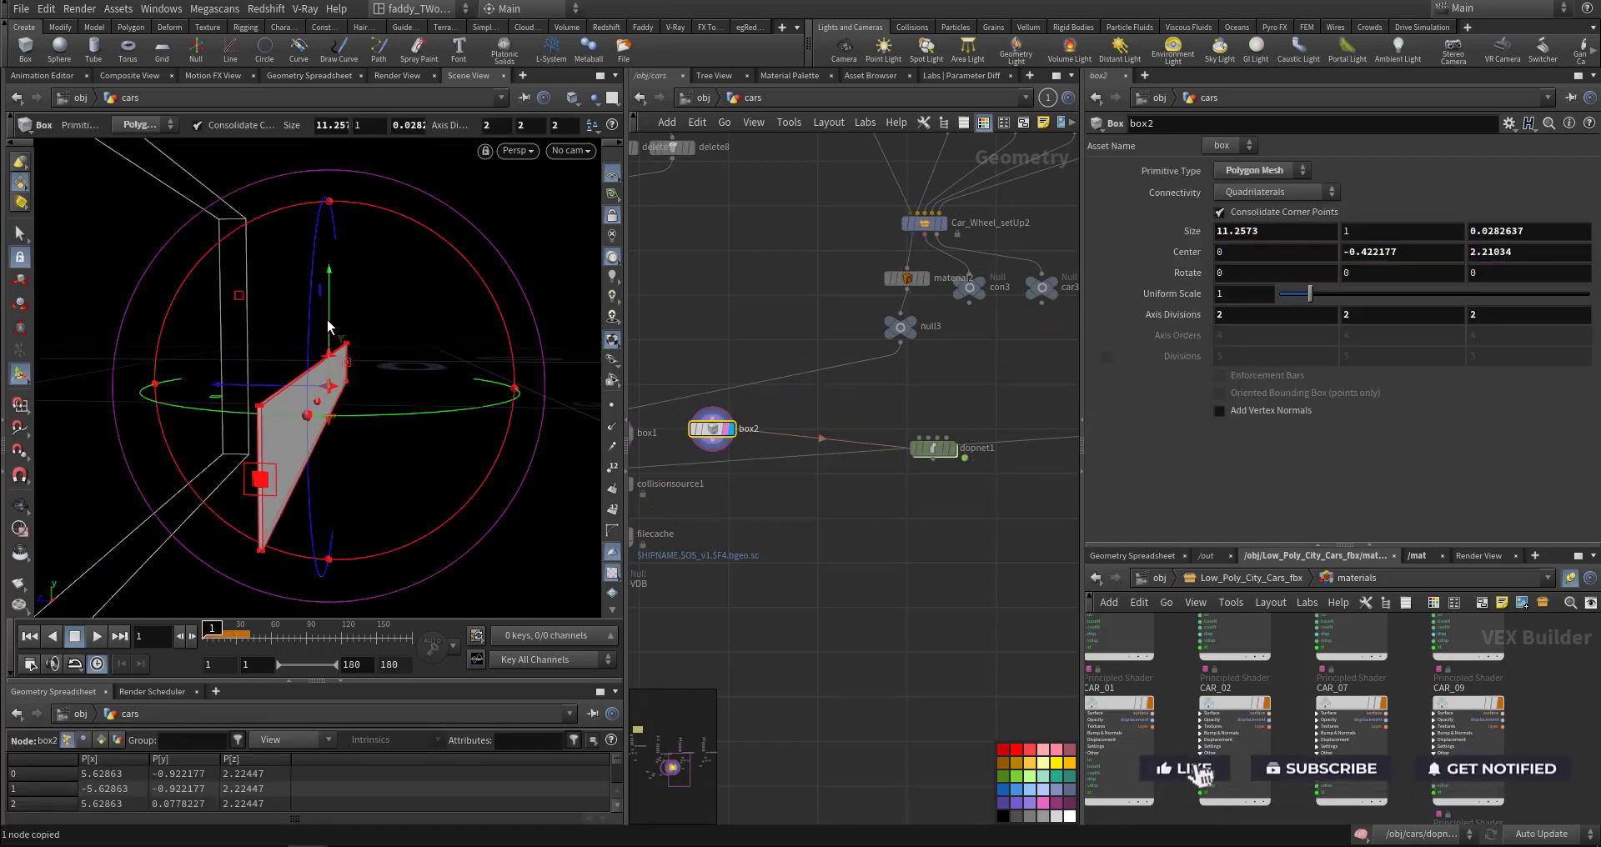
pyautogui.doubleClick(933, 450)
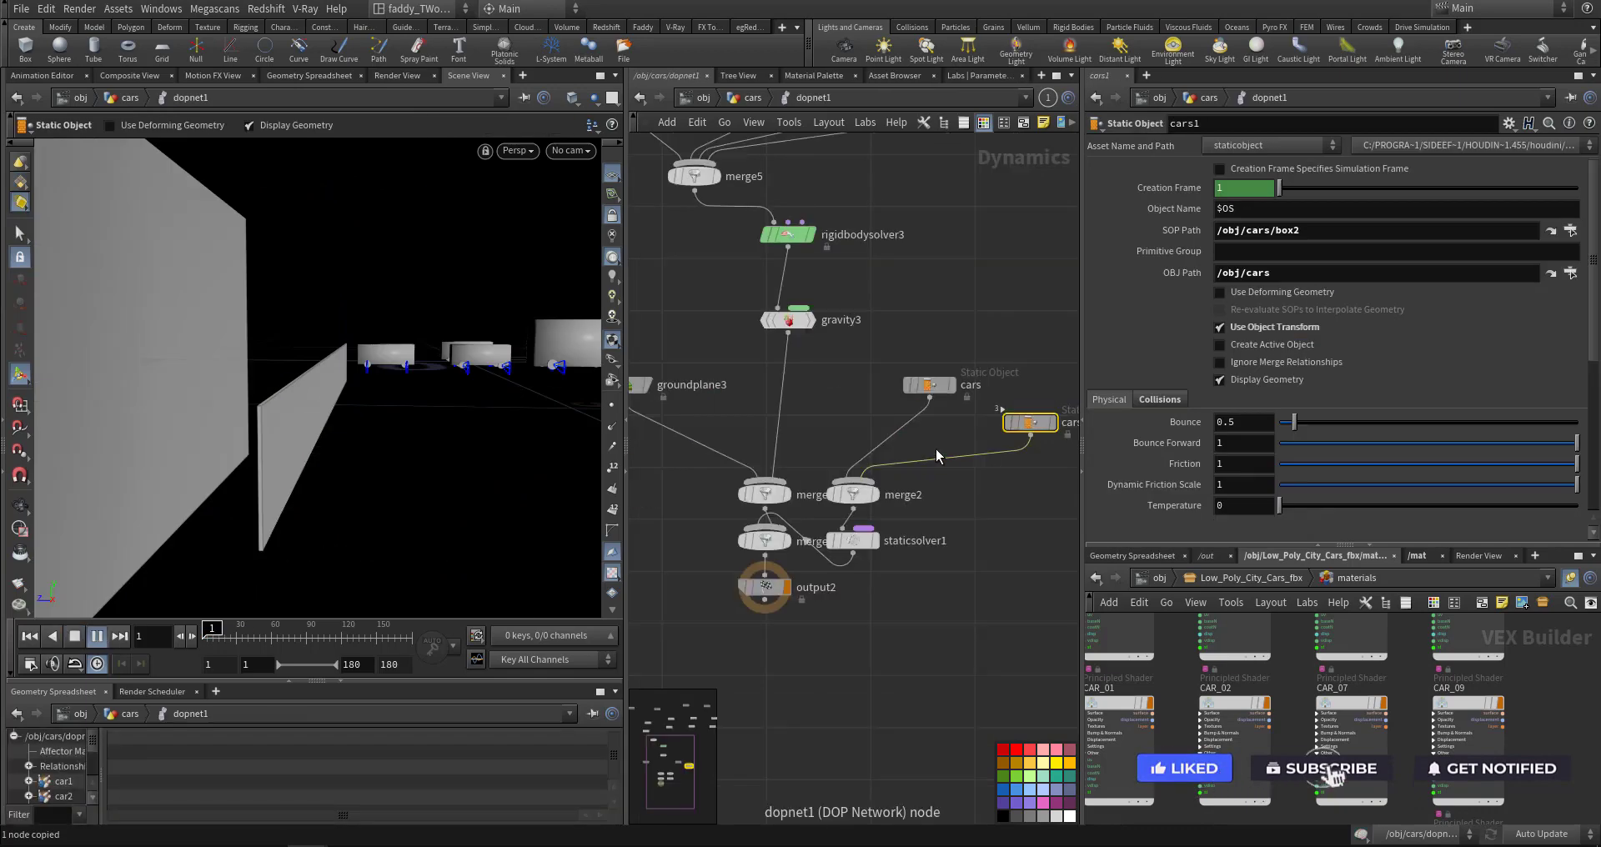
pyautogui.press('Escape')
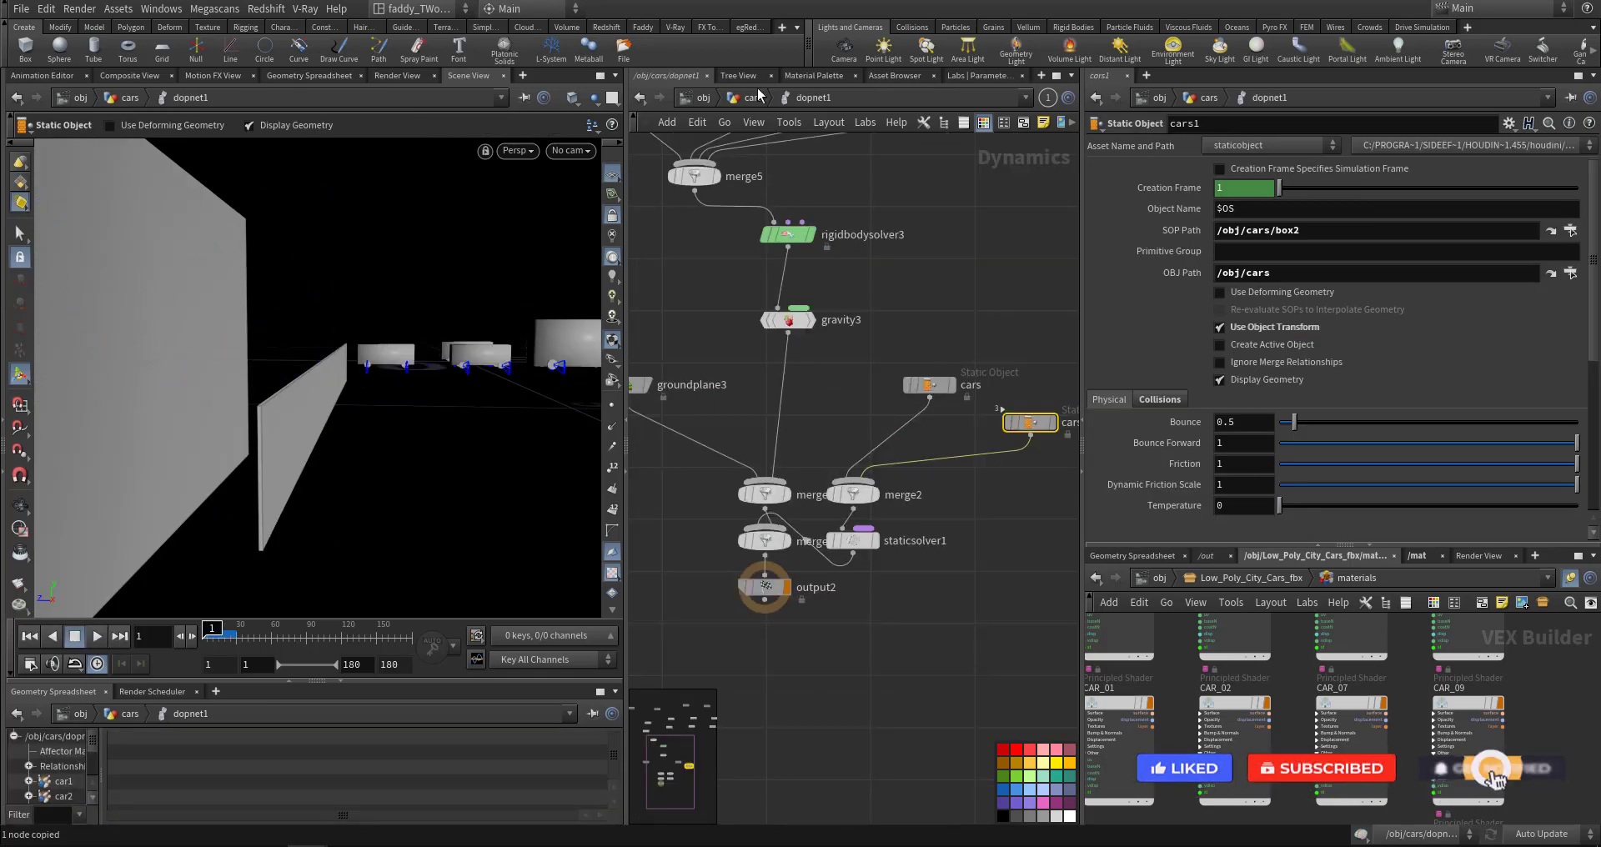
# - Lower box2 further to about Y -0.46 and replay the crash
pyautogui.click(757, 97)
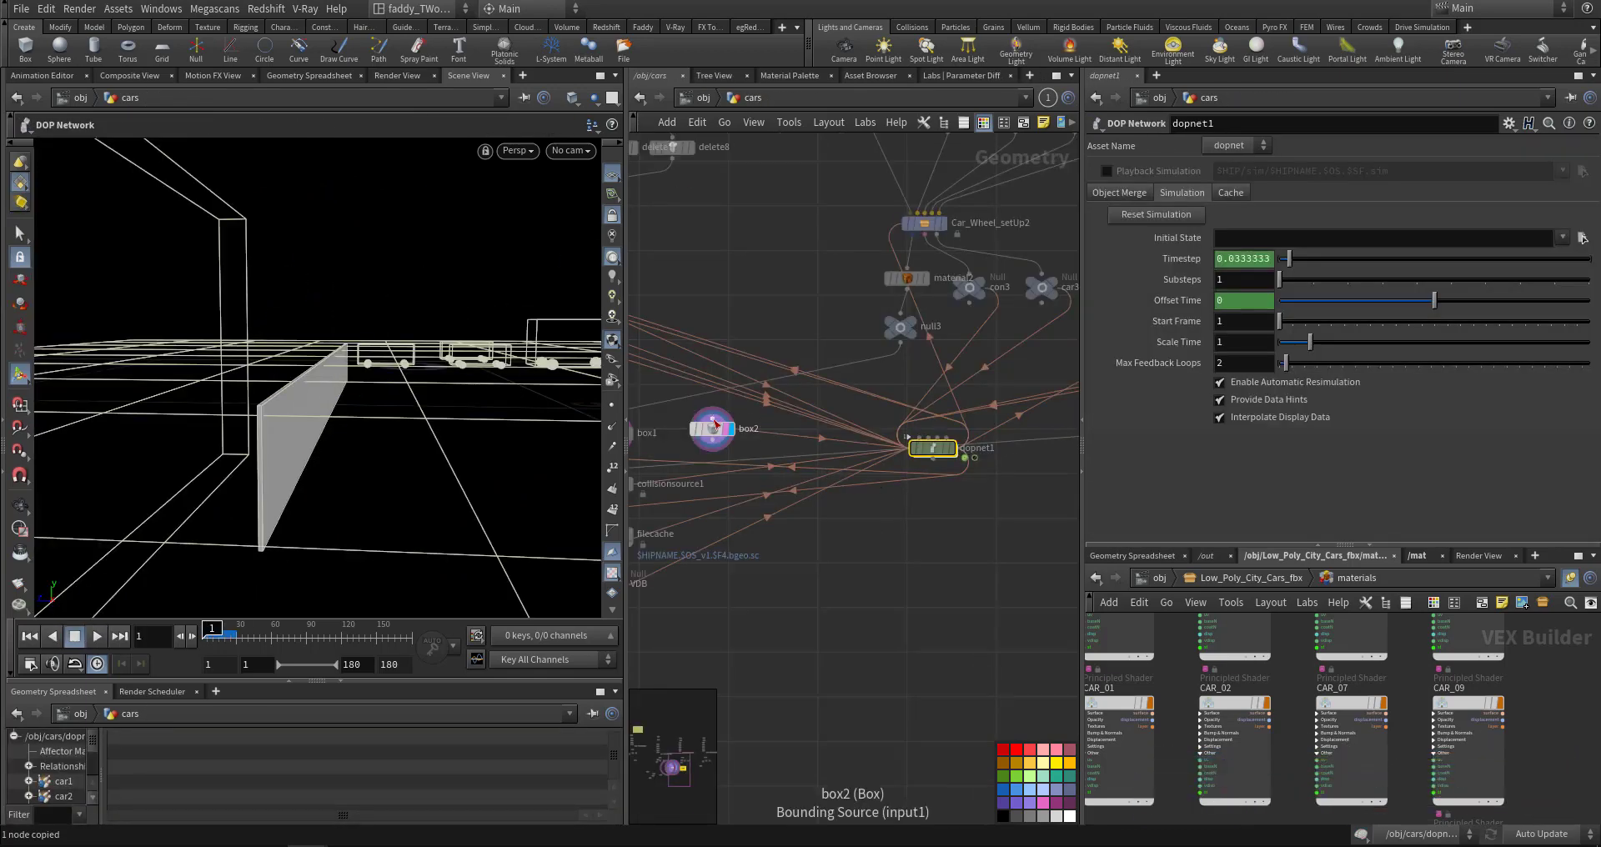
pyautogui.click(713, 425)
pyautogui.moveTo(346, 336); pyautogui.dragTo(346, 346)
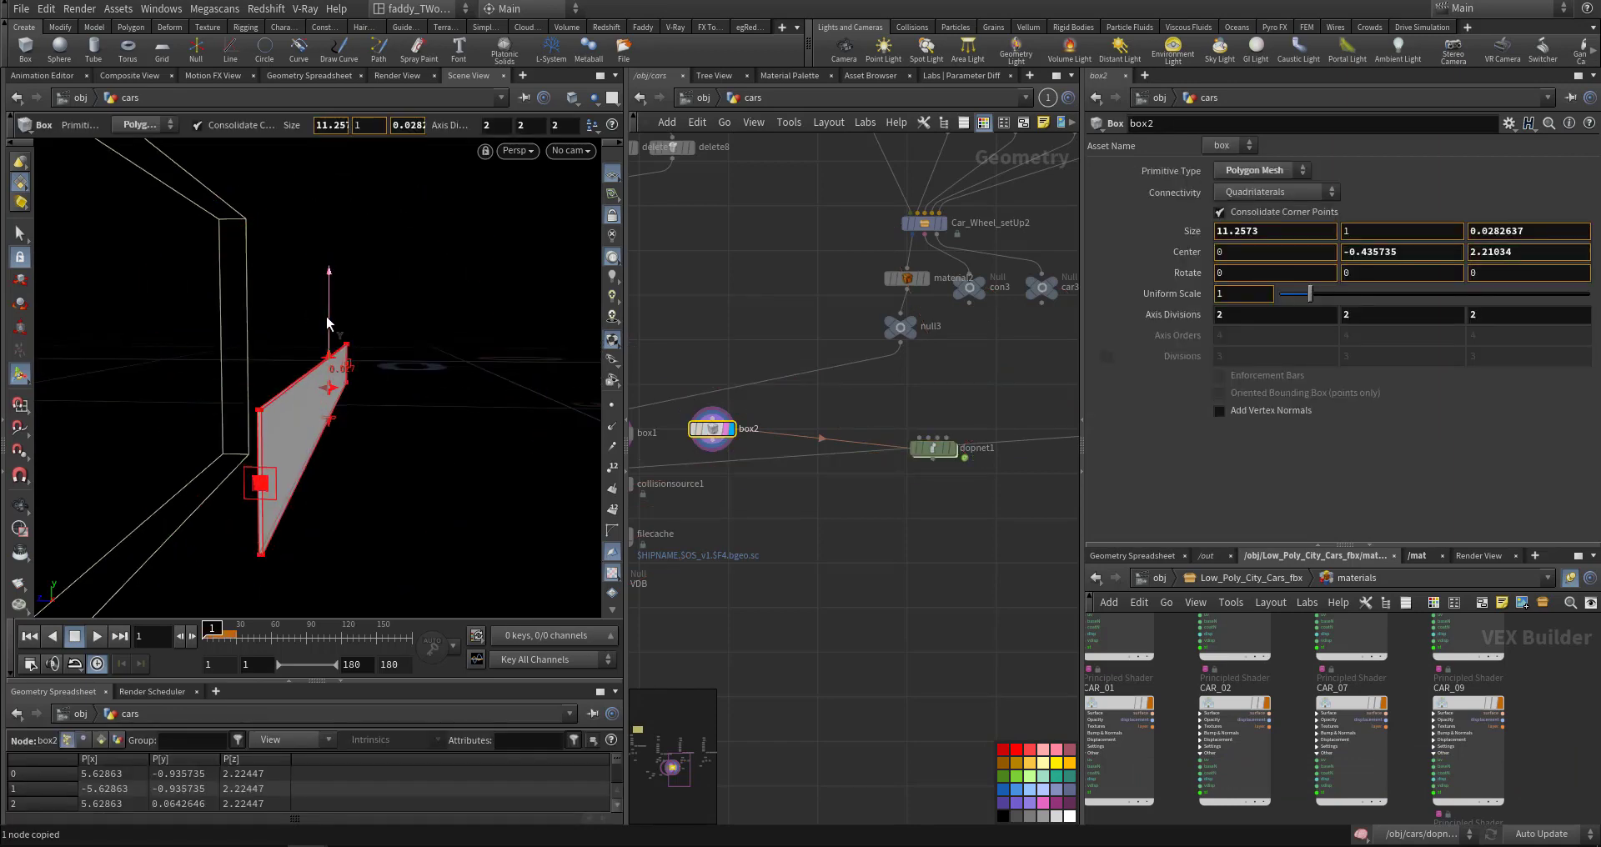
pyautogui.doubleClick(922, 449)
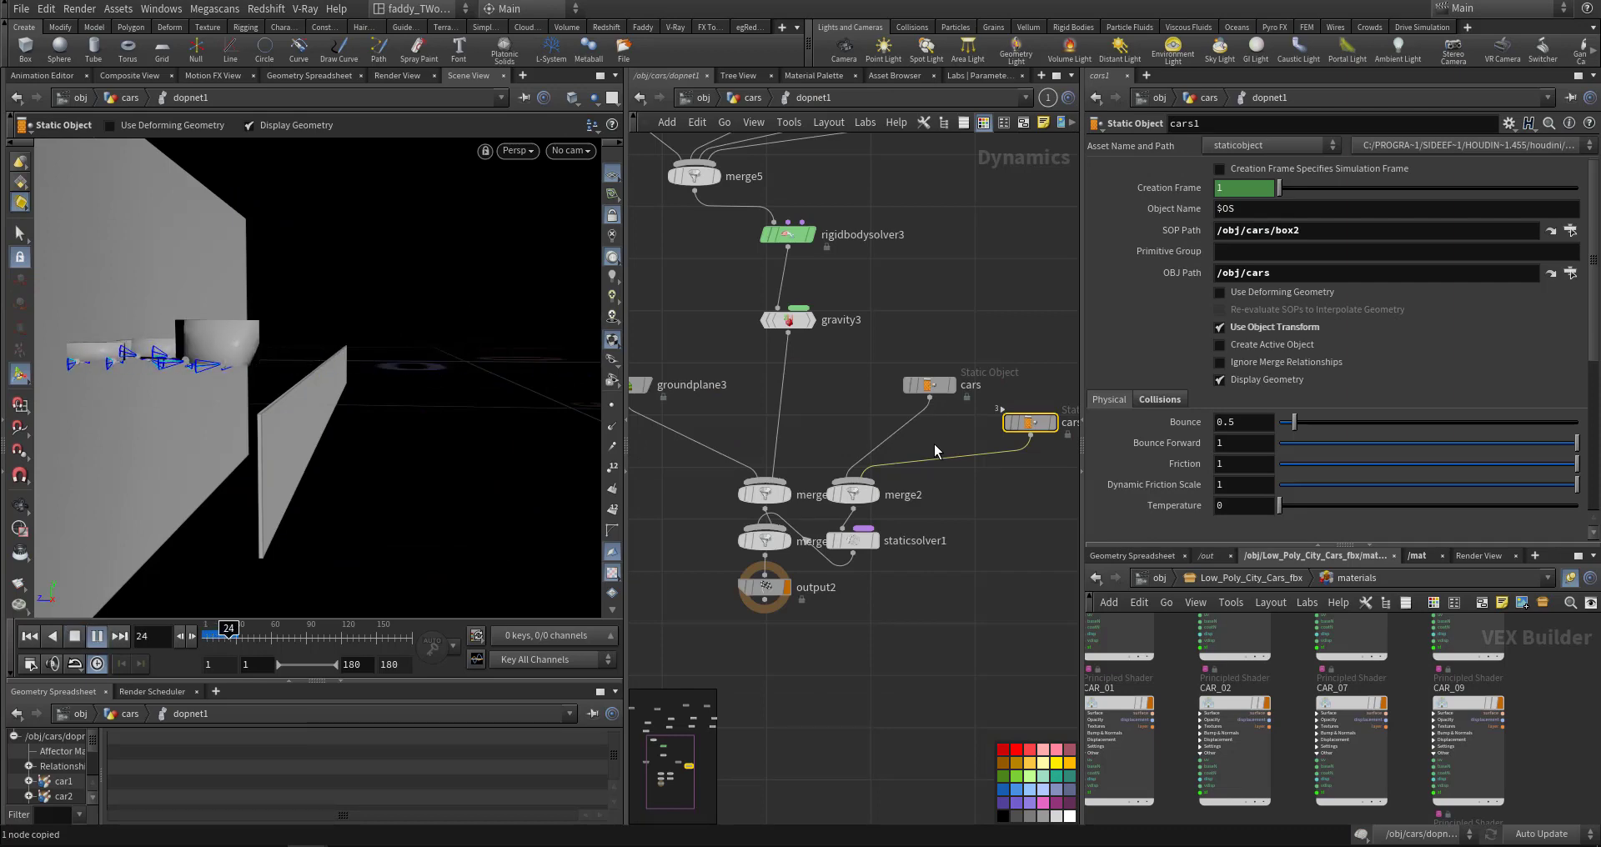
pyautogui.hotkey('ctrl', 'Up')
# - Reselect box2 with its rotate handle, then replay the crash inside dopnet1
pyautogui.click(752, 99)
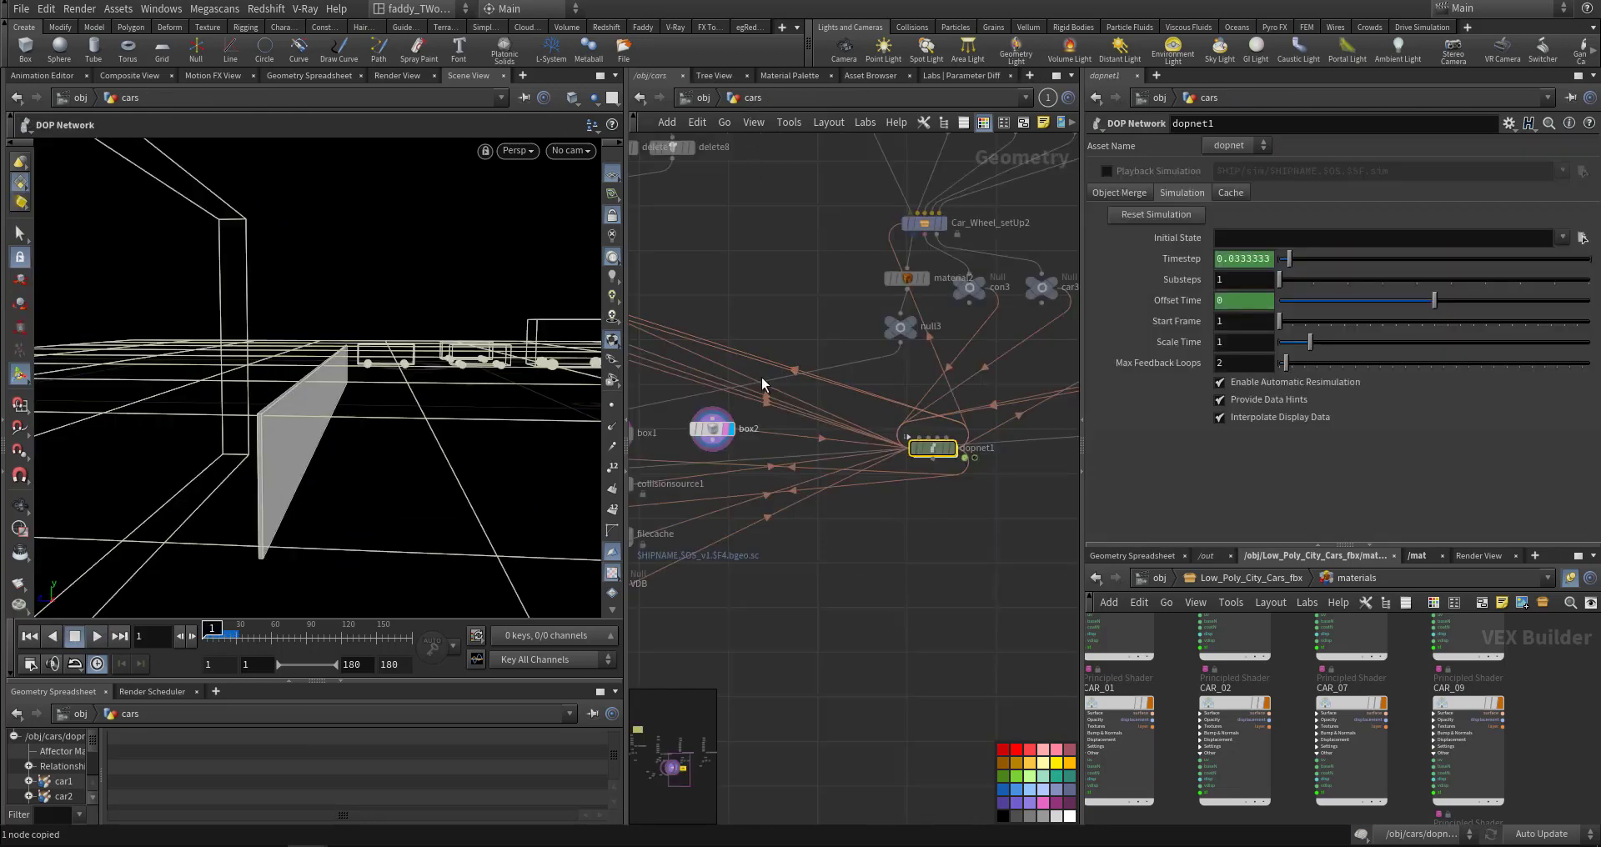
pyautogui.click(712, 437)
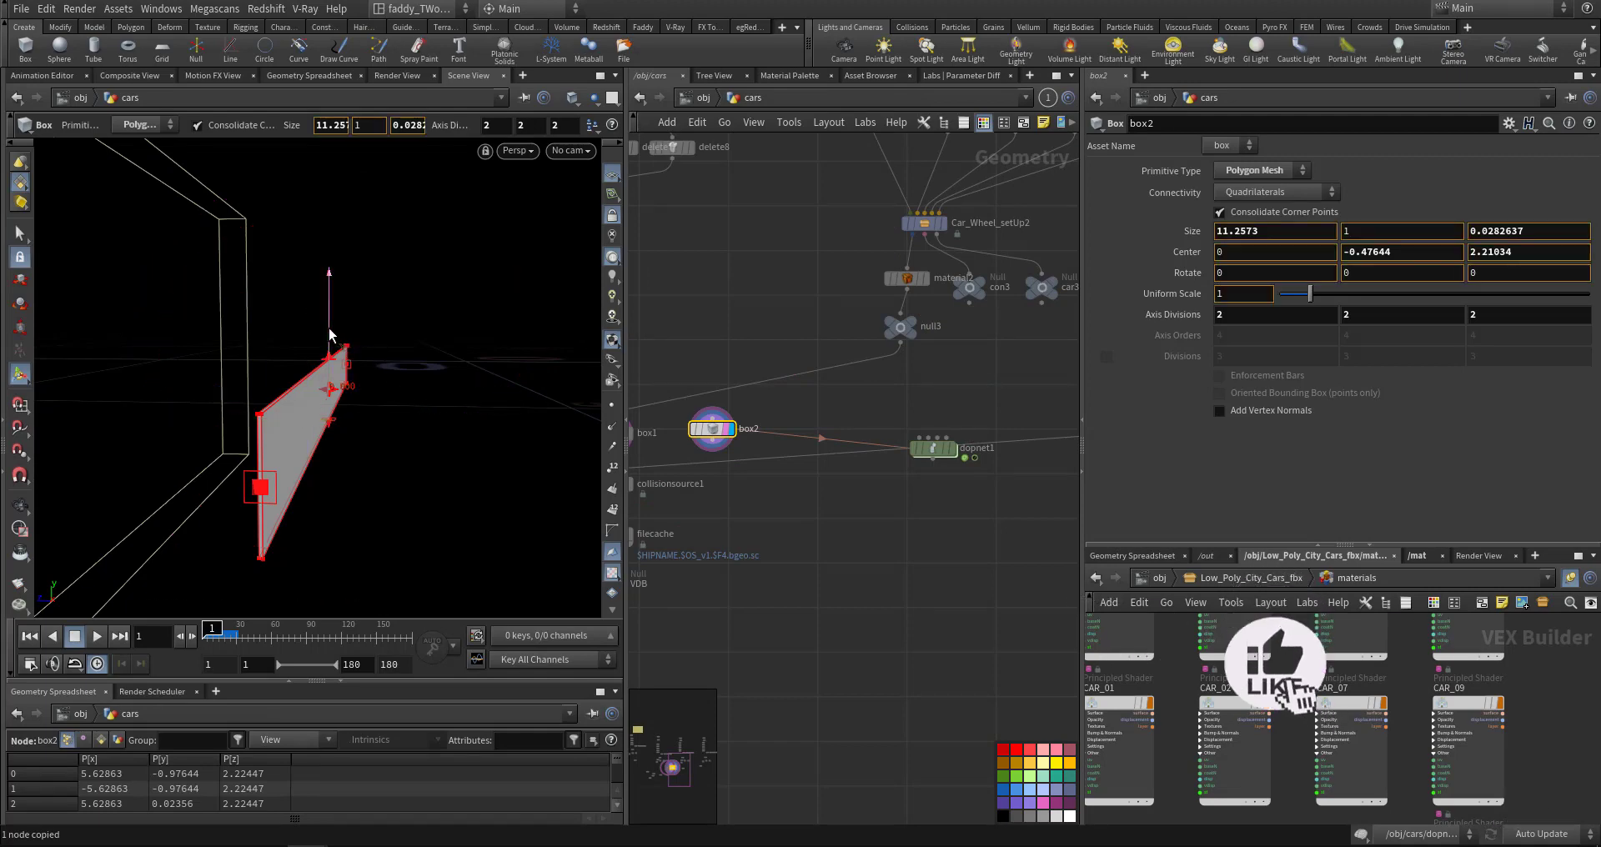
pyautogui.press('r')
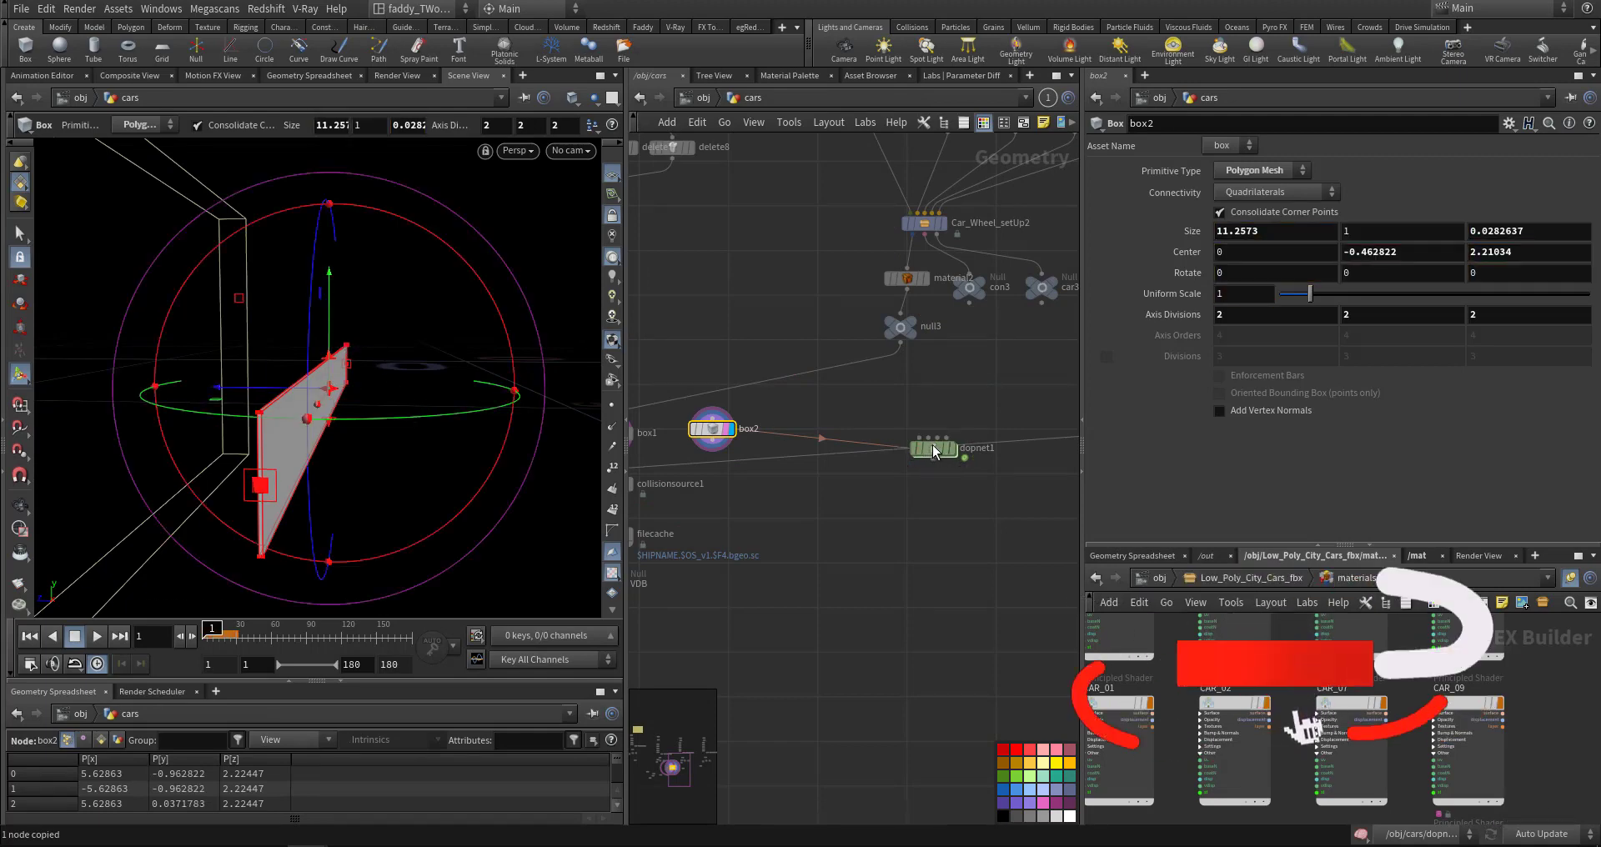
pyautogui.doubleClick(932, 448)
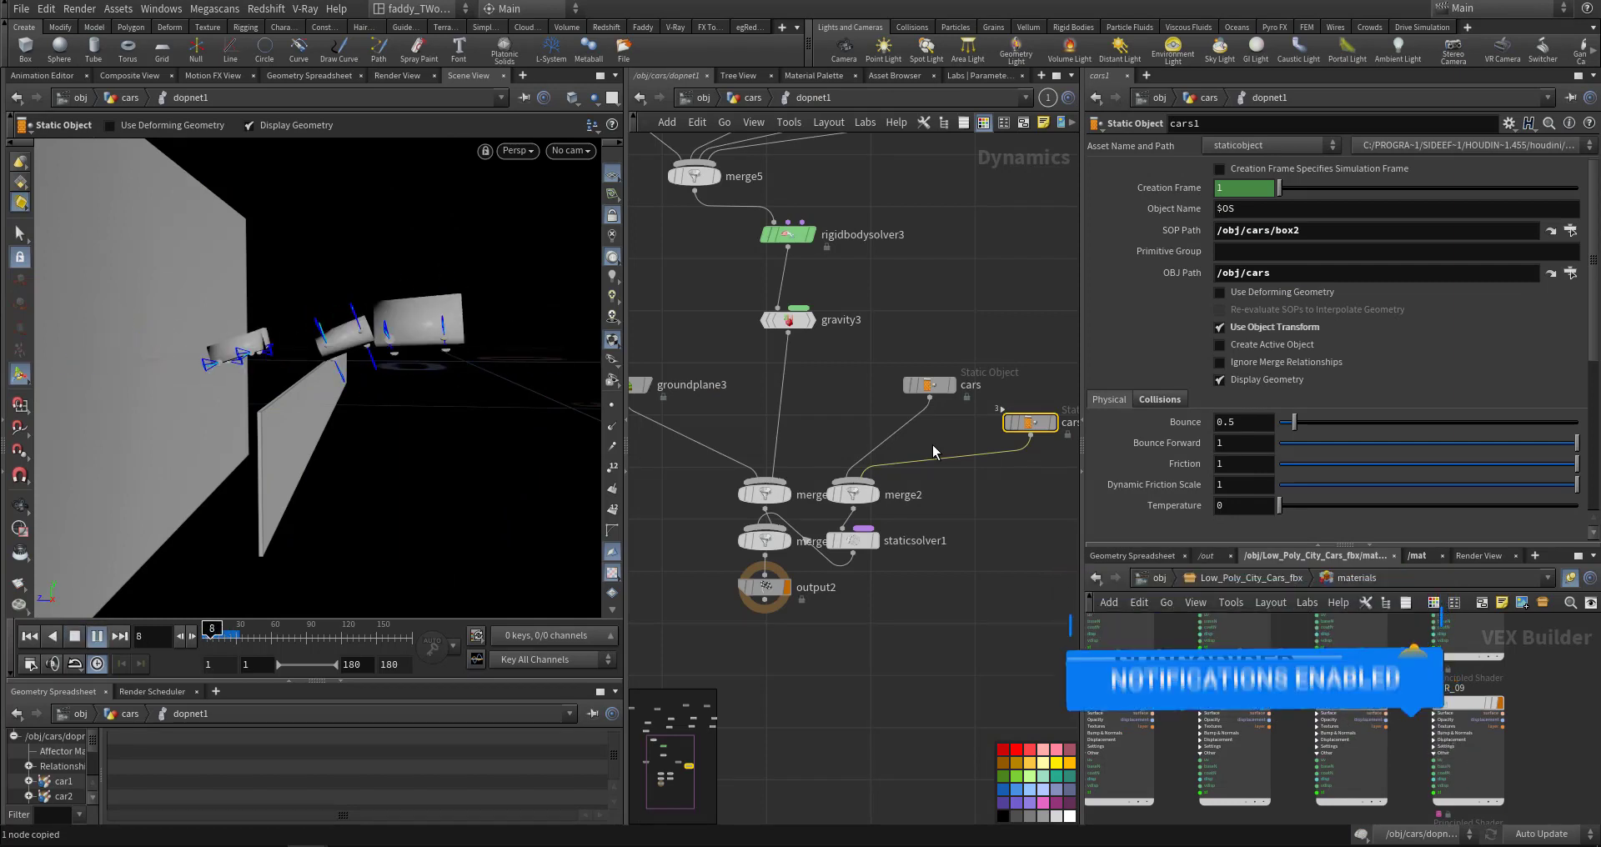
pyautogui.hotkey('ctrl', 'Up')
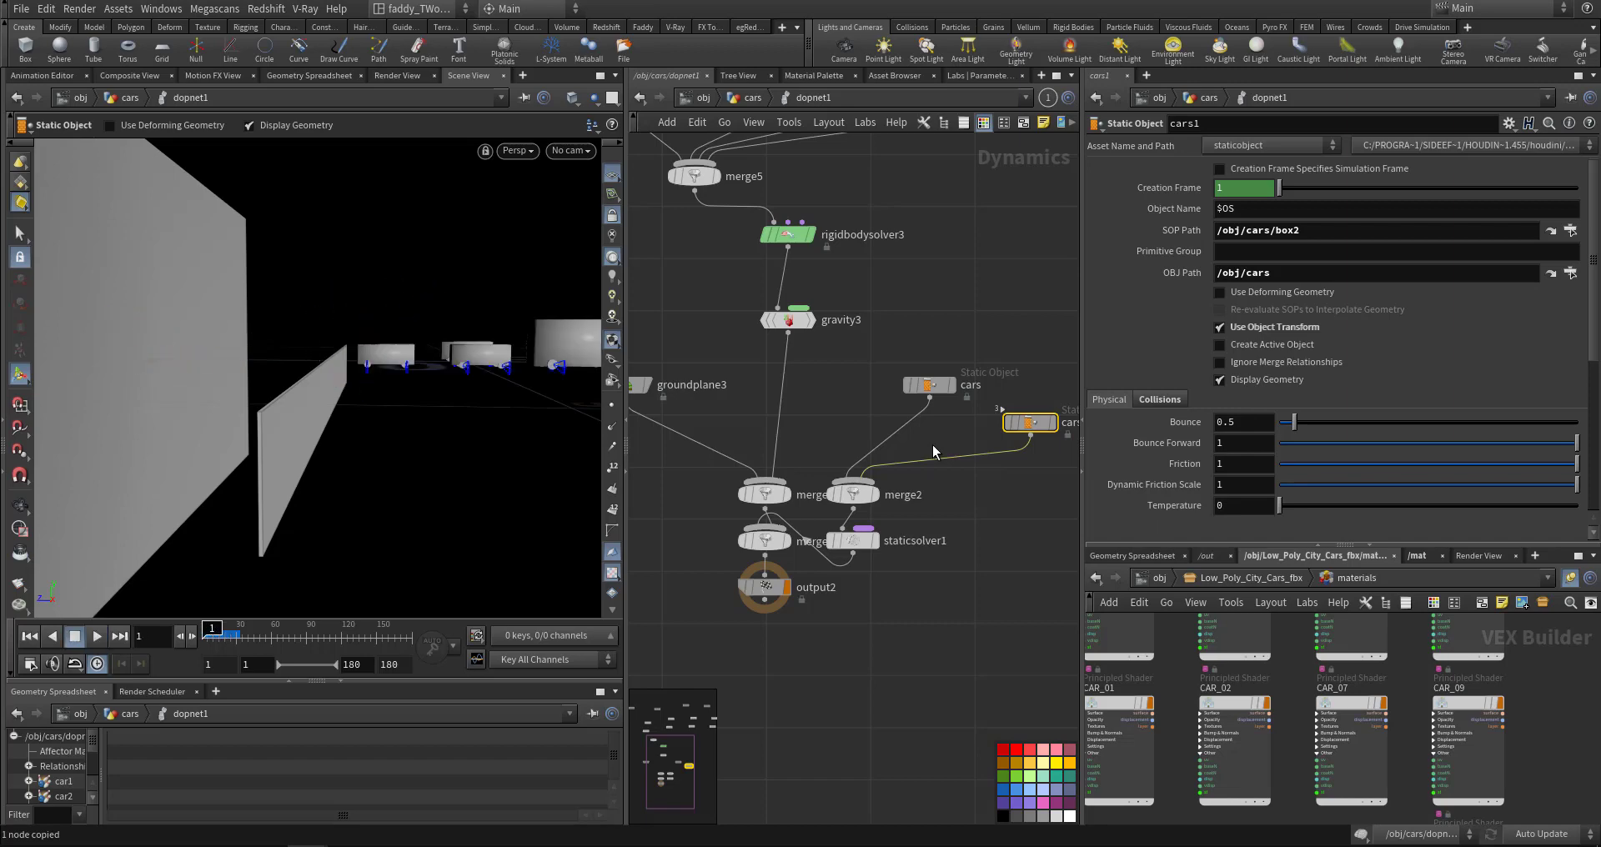
# - Open Low_Poly_City_Cars_fbx and select the bus Car_11 (translate -2.3, 0.177542, 0.535129, scale 0.01)
pyautogui.click(746, 98)
pyautogui.scroll(-3, 984, 344)
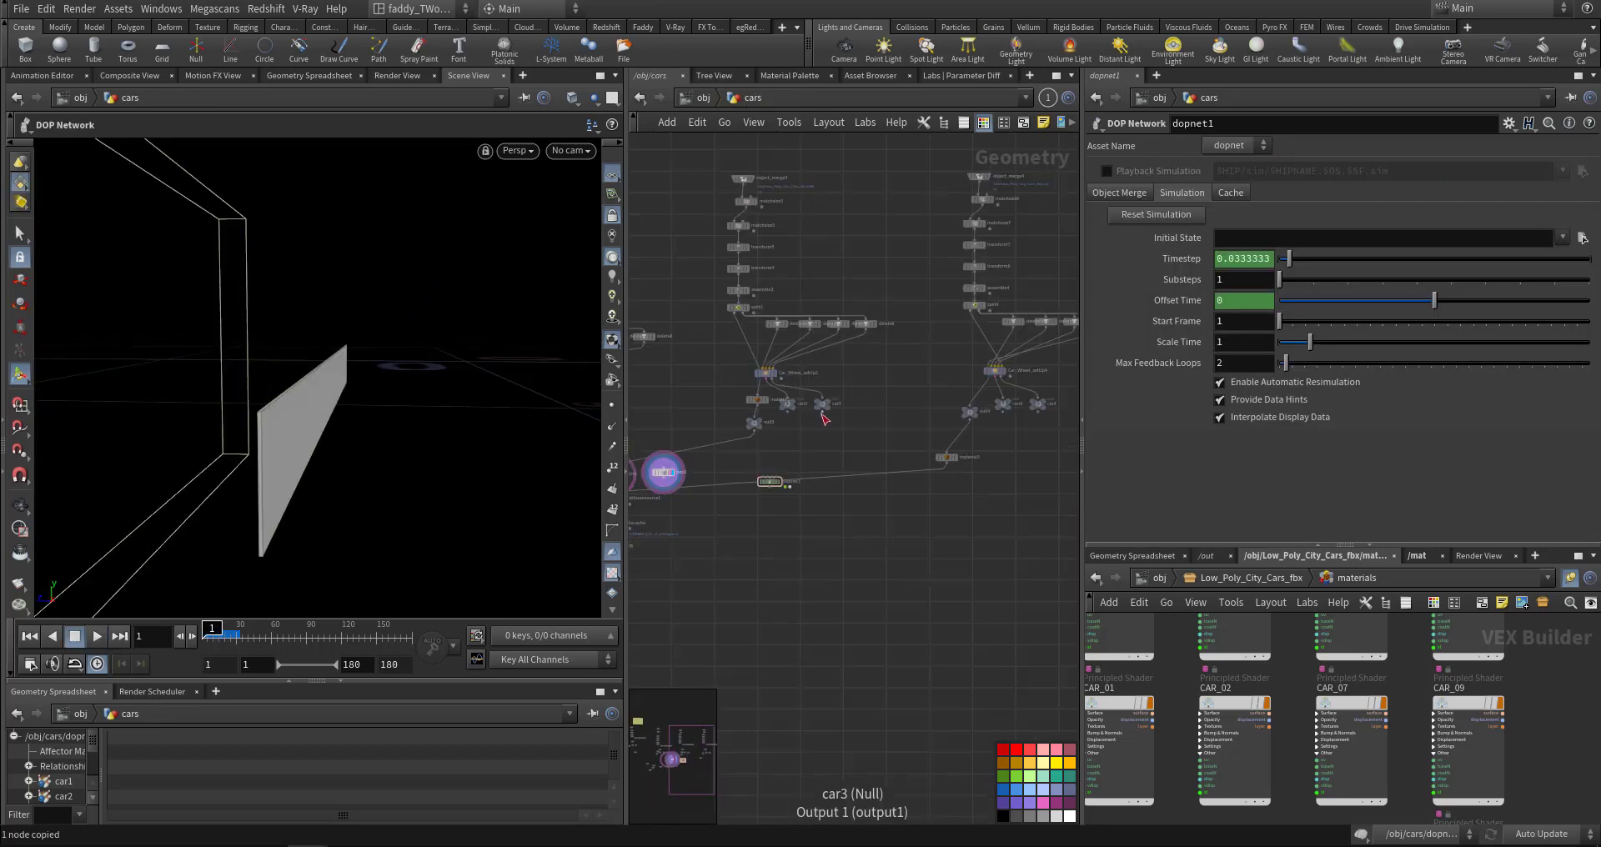
pyautogui.moveTo(984, 343)
pyautogui.mouseDown(button='middle')
pyautogui.moveTo(991, 473)
pyautogui.moveTo(900, 464)
pyautogui.mouseUp(button='middle')
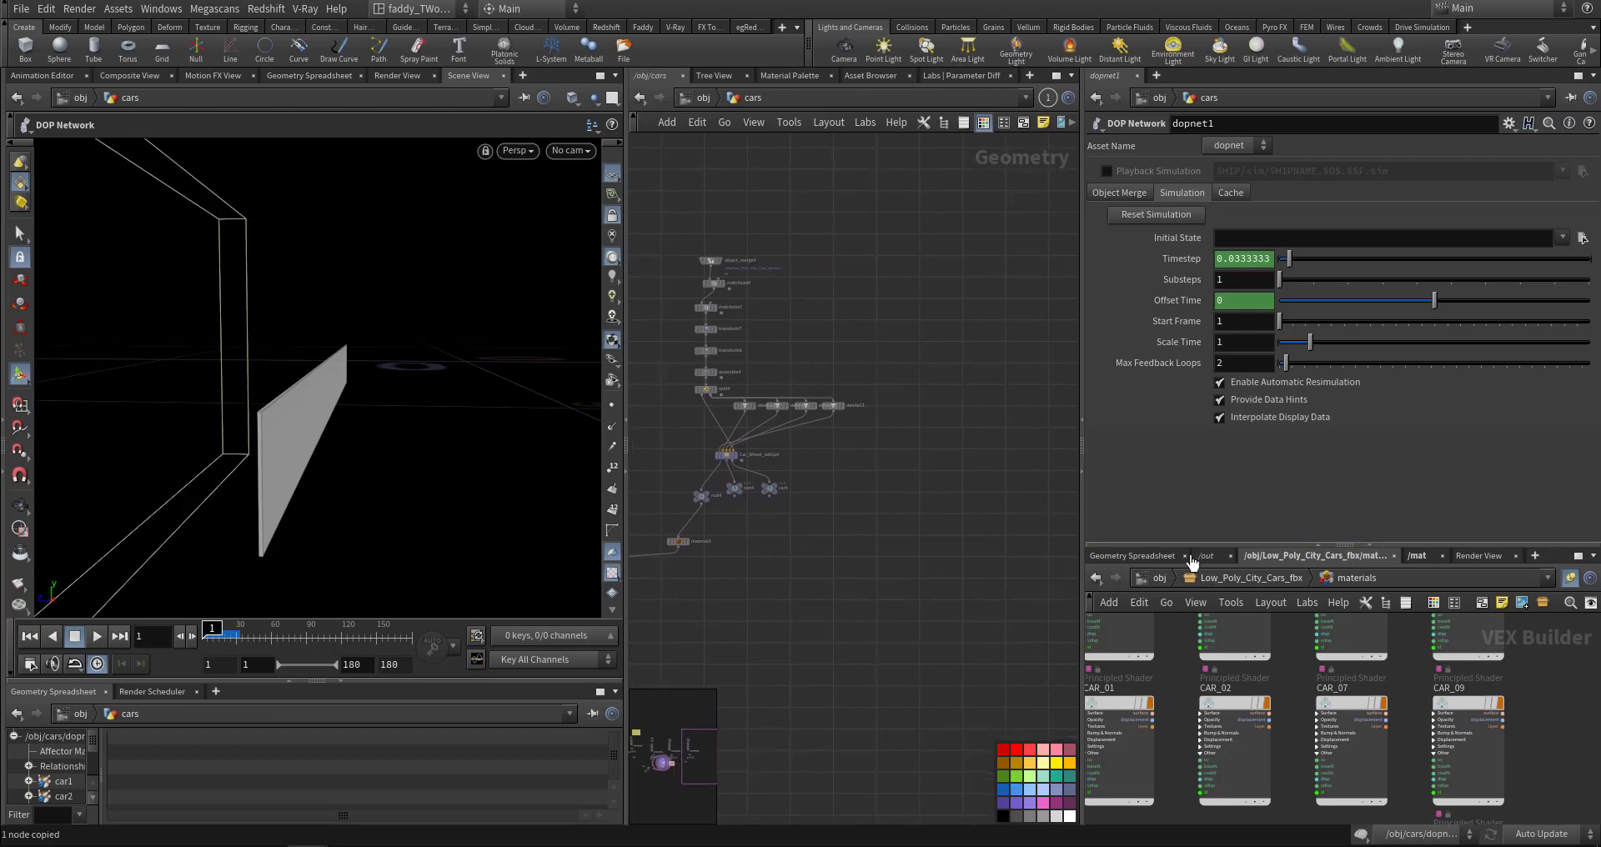
pyautogui.click(698, 98)
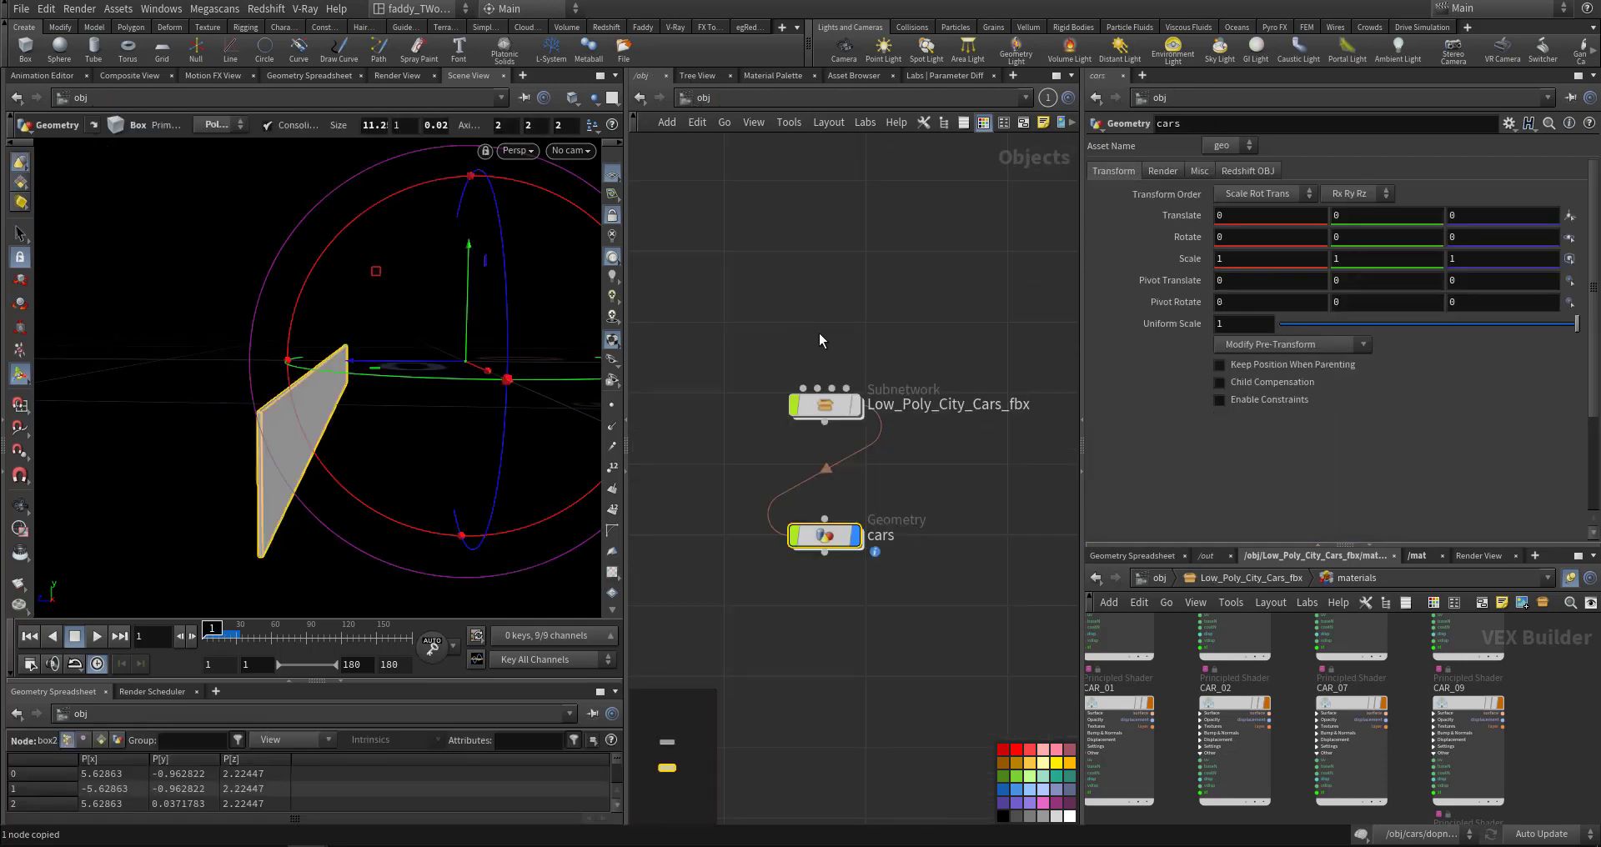
pyautogui.doubleClick(830, 403)
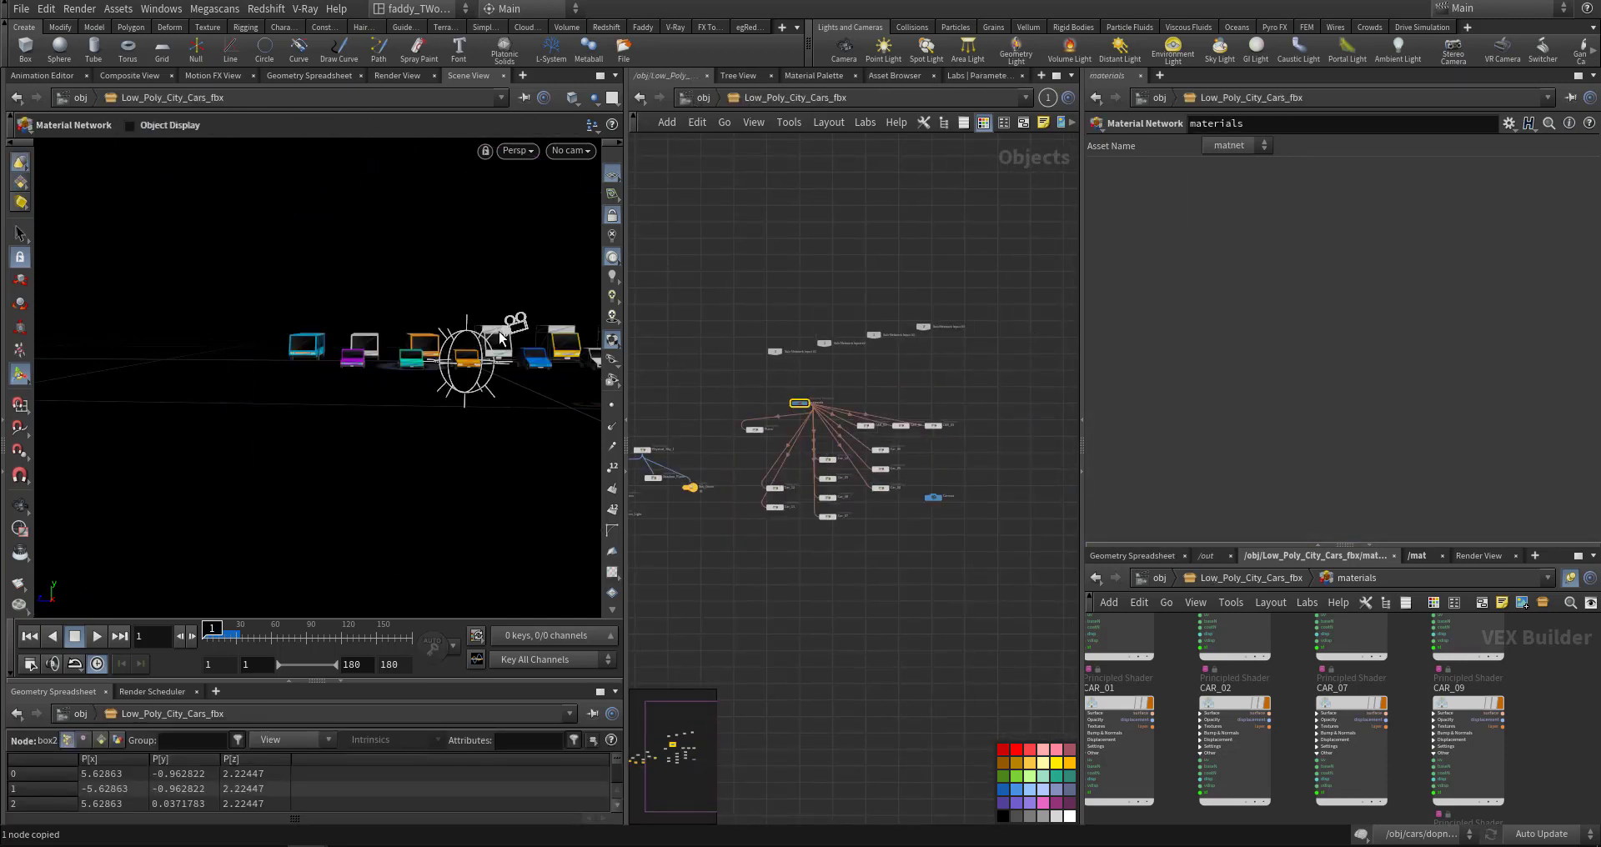
pyautogui.press('Escape')
pyautogui.moveTo(500, 338)
pyautogui.mouseDown()
pyautogui.moveTo(306, 304)
pyautogui.moveTo(240, 351)
pyautogui.mouseUp()
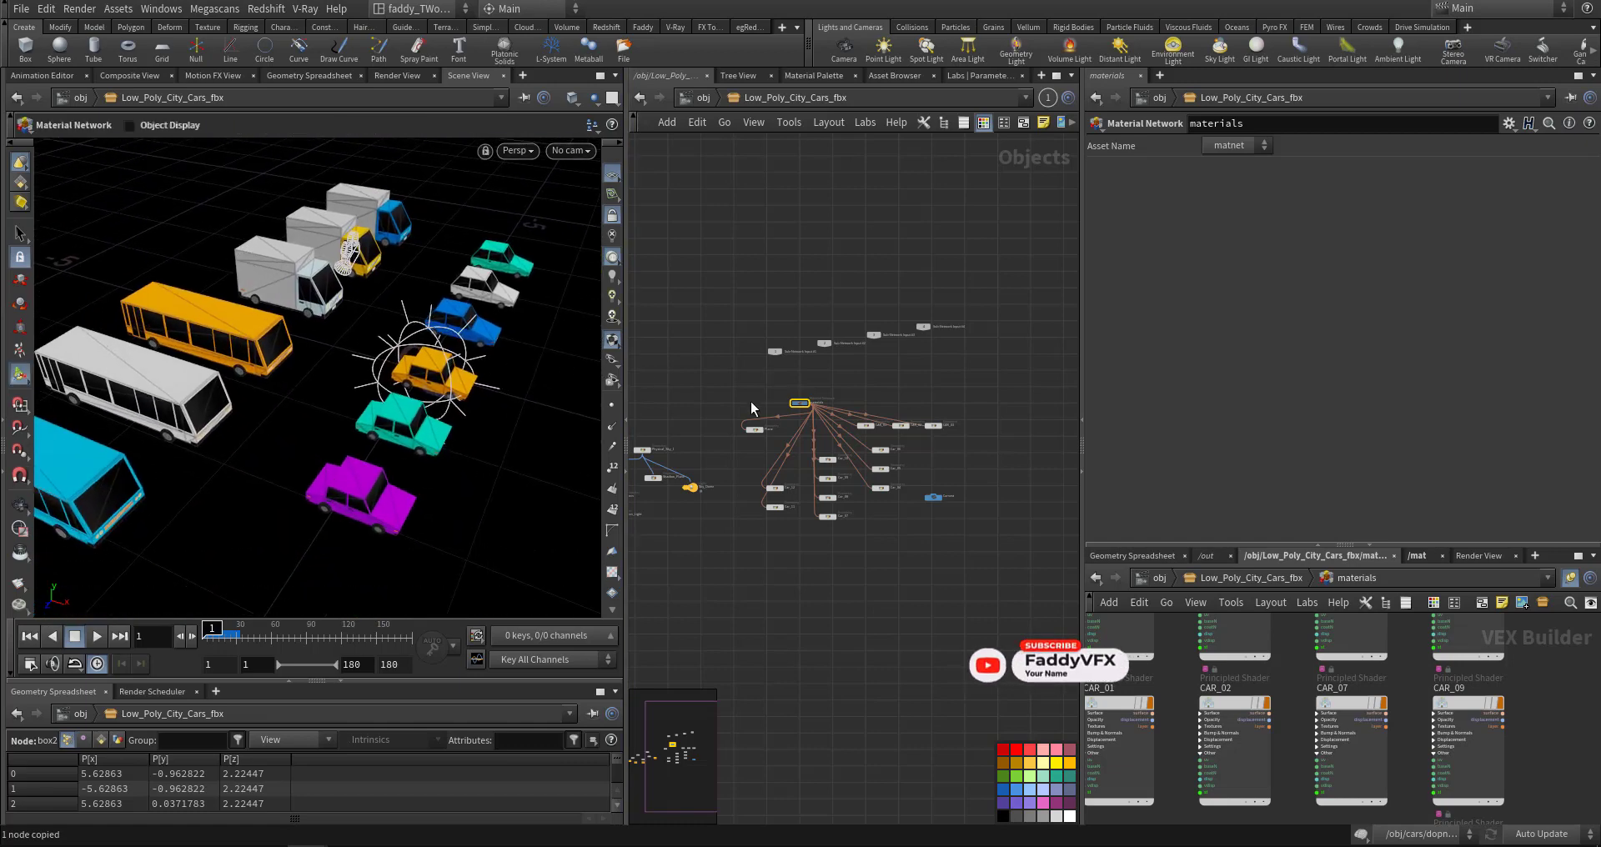
pyautogui.click(240, 337)
pyautogui.scroll(5, 763, 567)
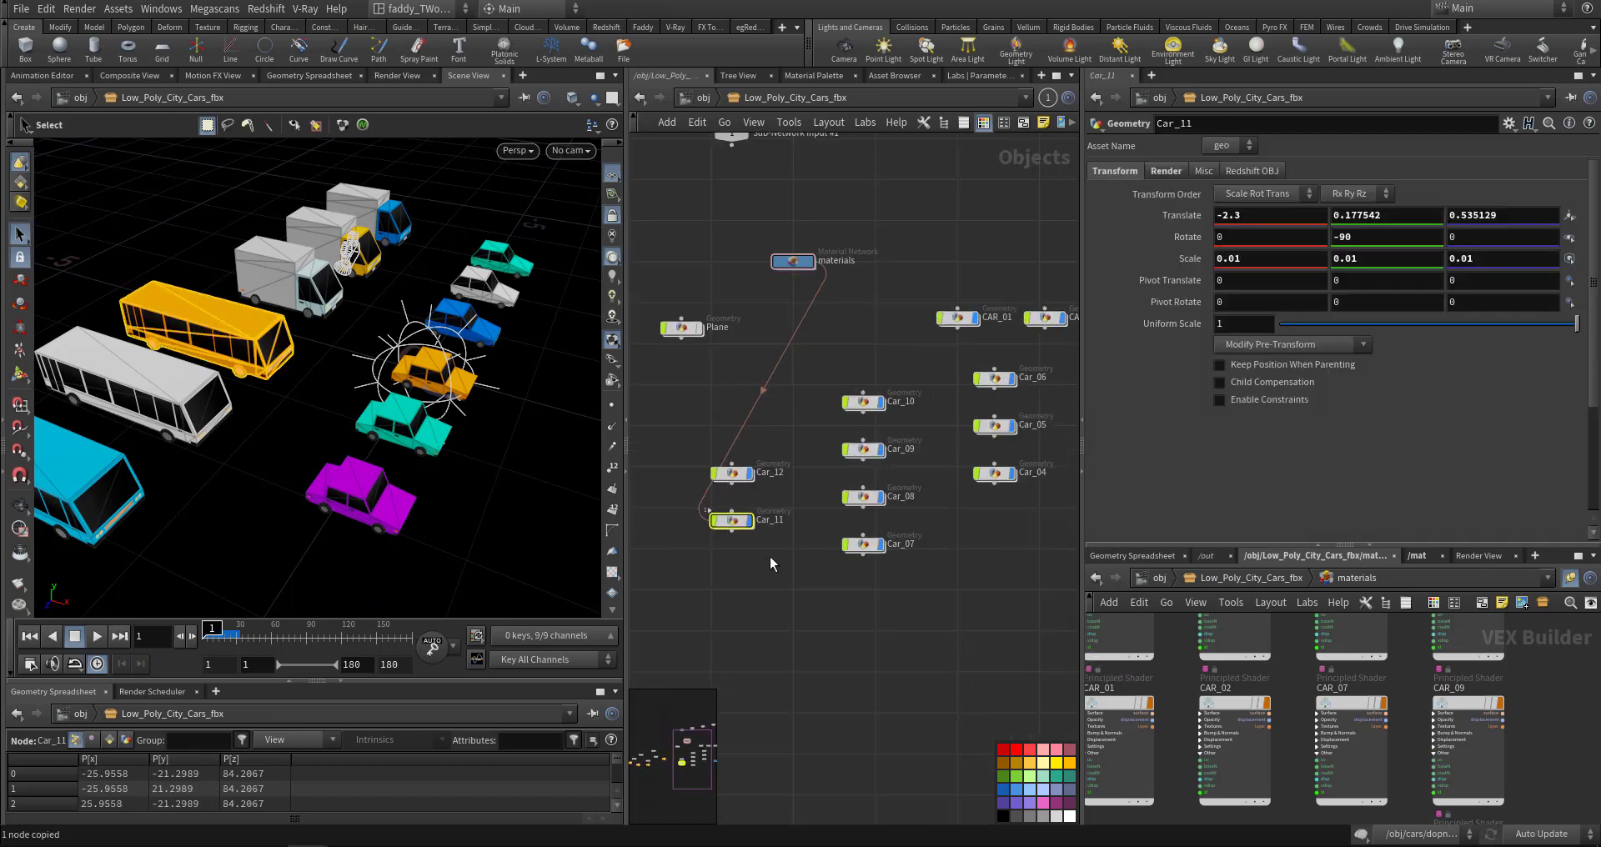
# - Inside the cars network, copy and paste the 11-node car setup chain
pyautogui.click(699, 98)
pyautogui.doubleClick(834, 532)
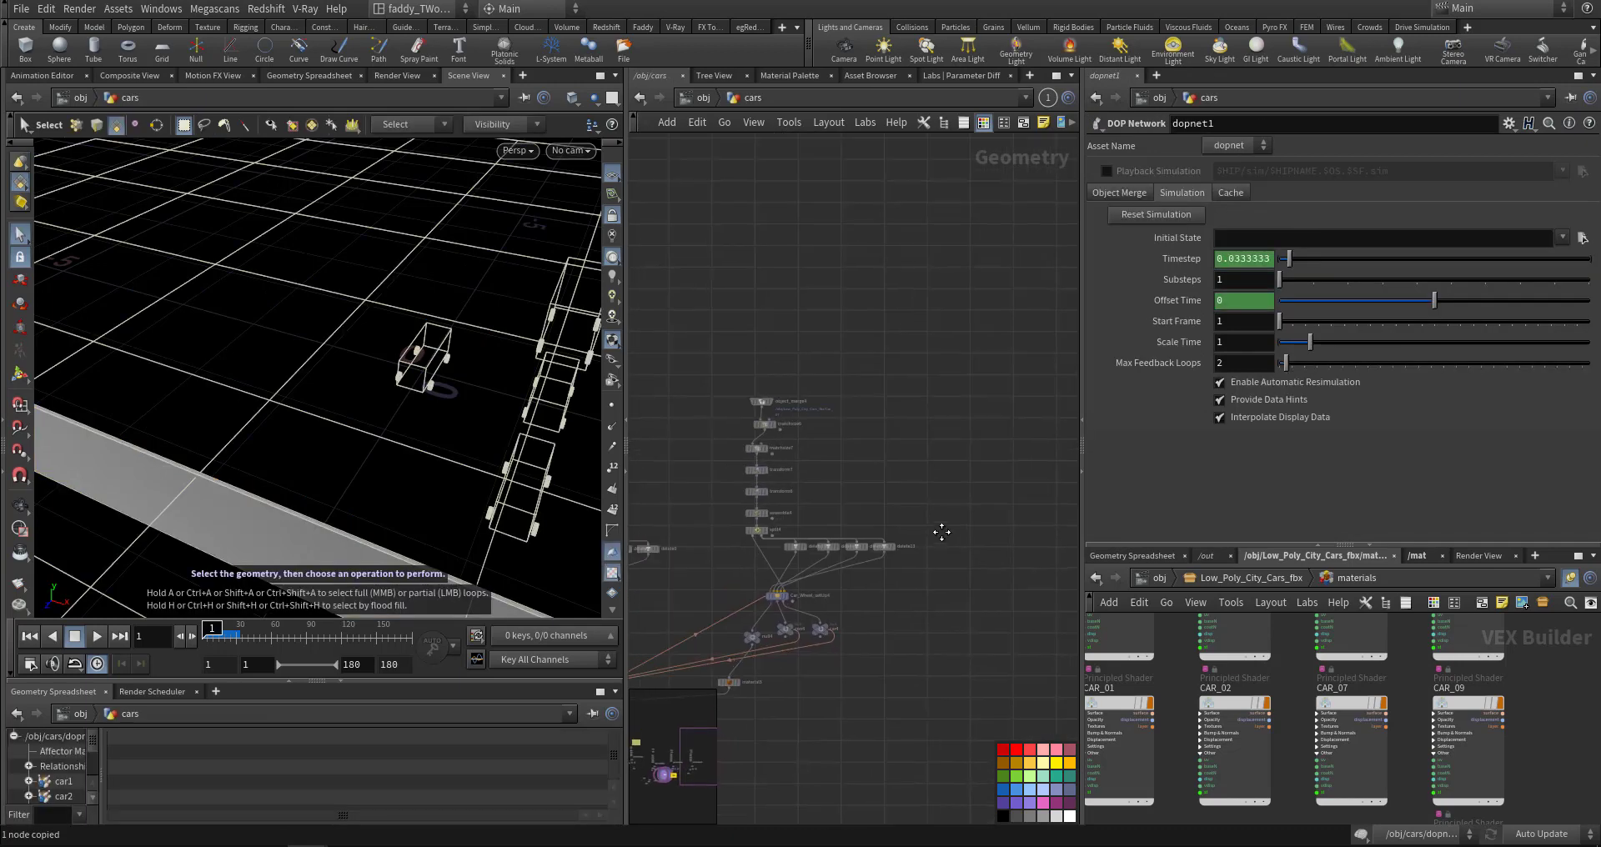
pyautogui.moveTo(919, 563); pyautogui.dragTo(911, 553)
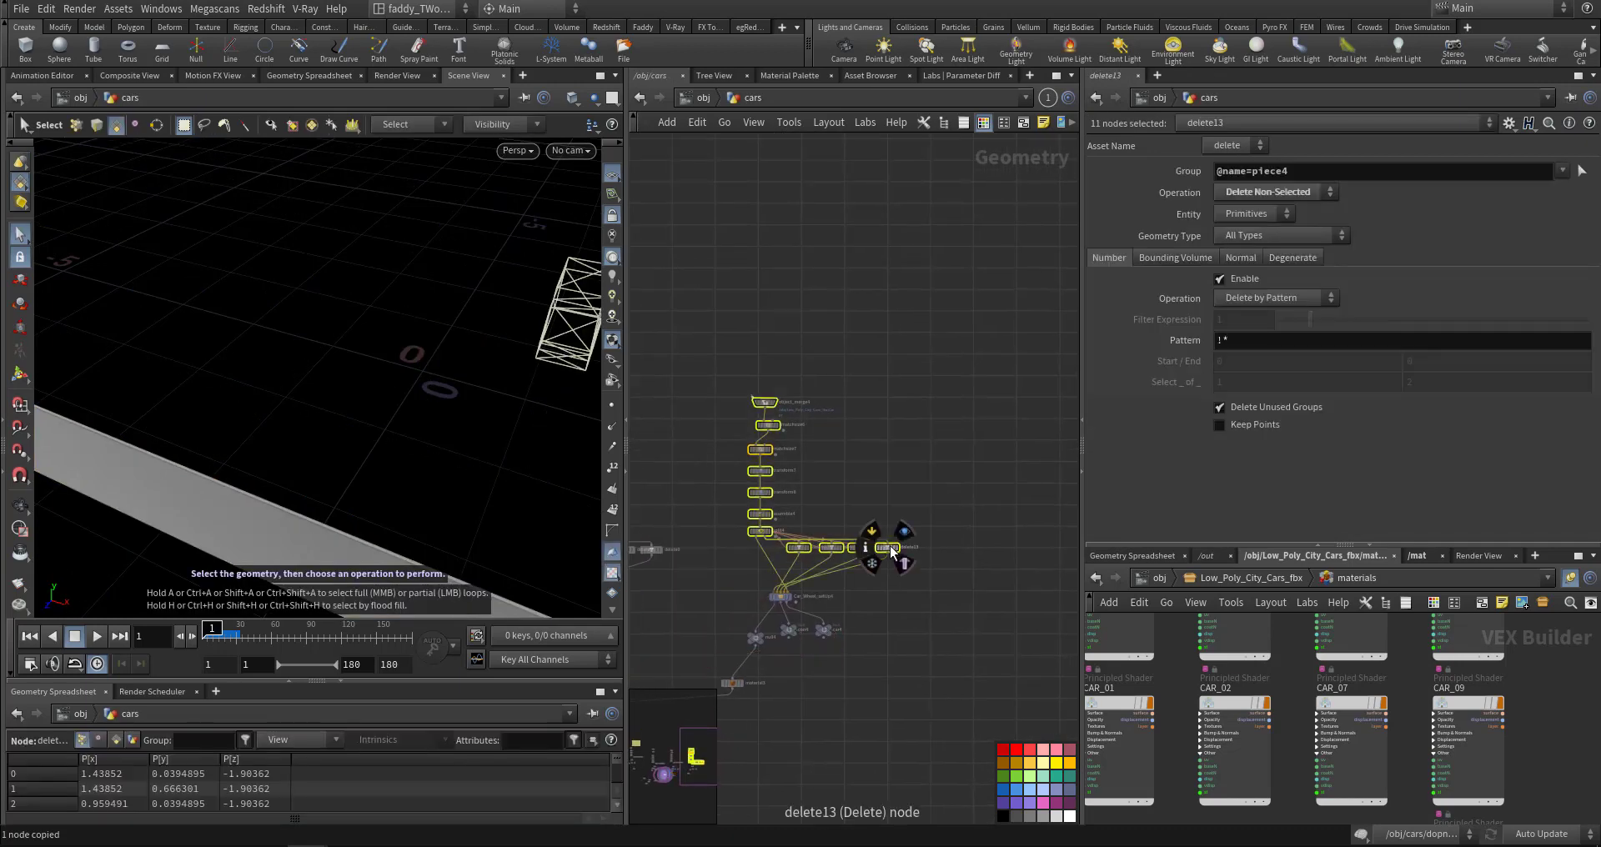
pyautogui.click(1063, 547)
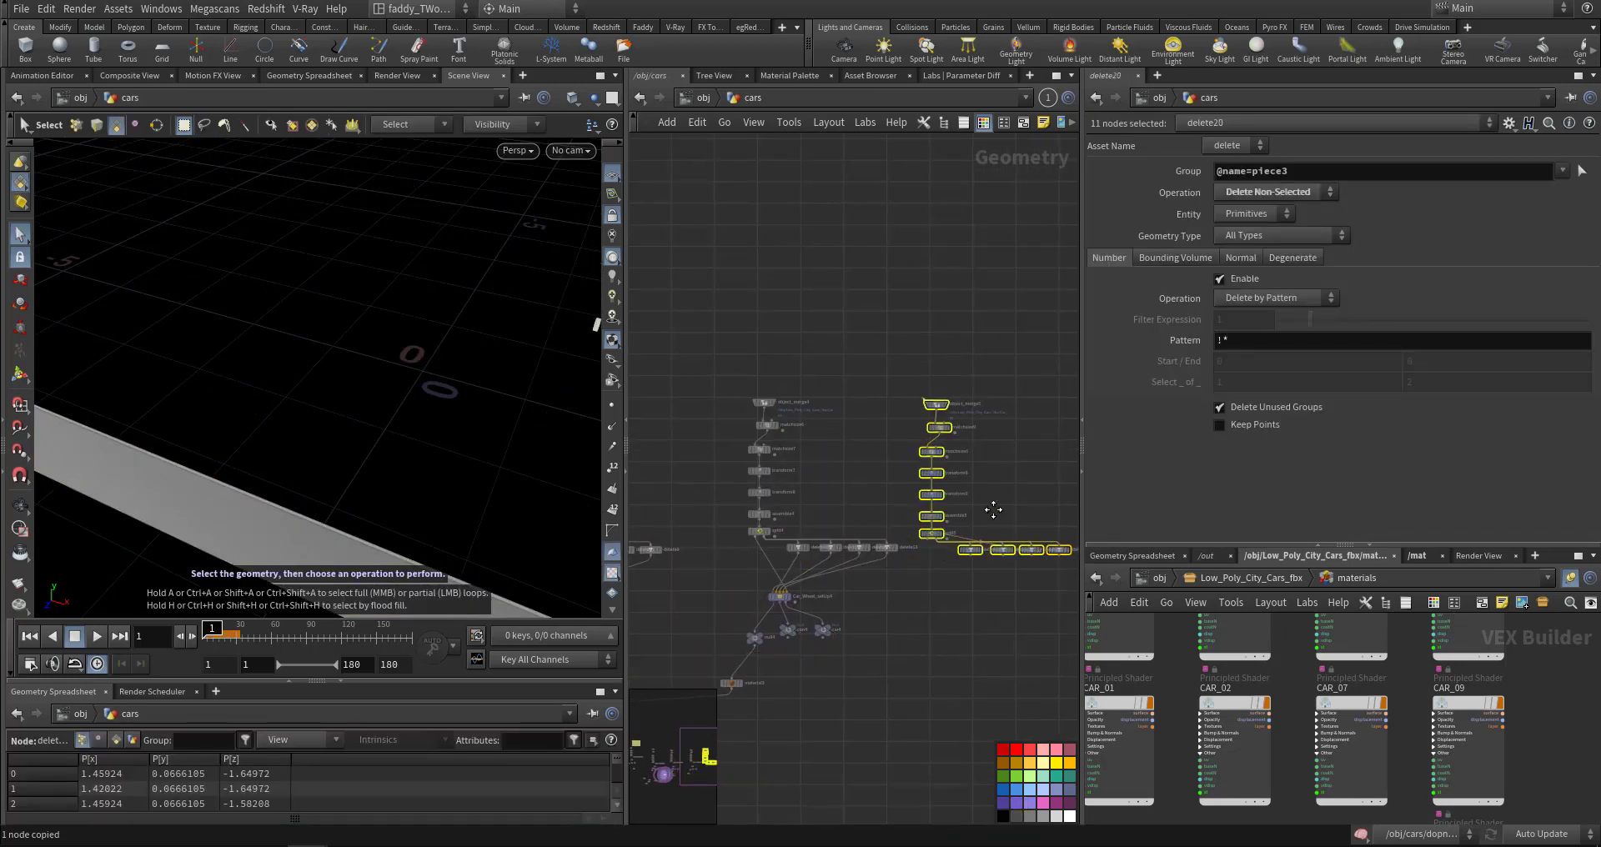
pyautogui.click(840, 385)
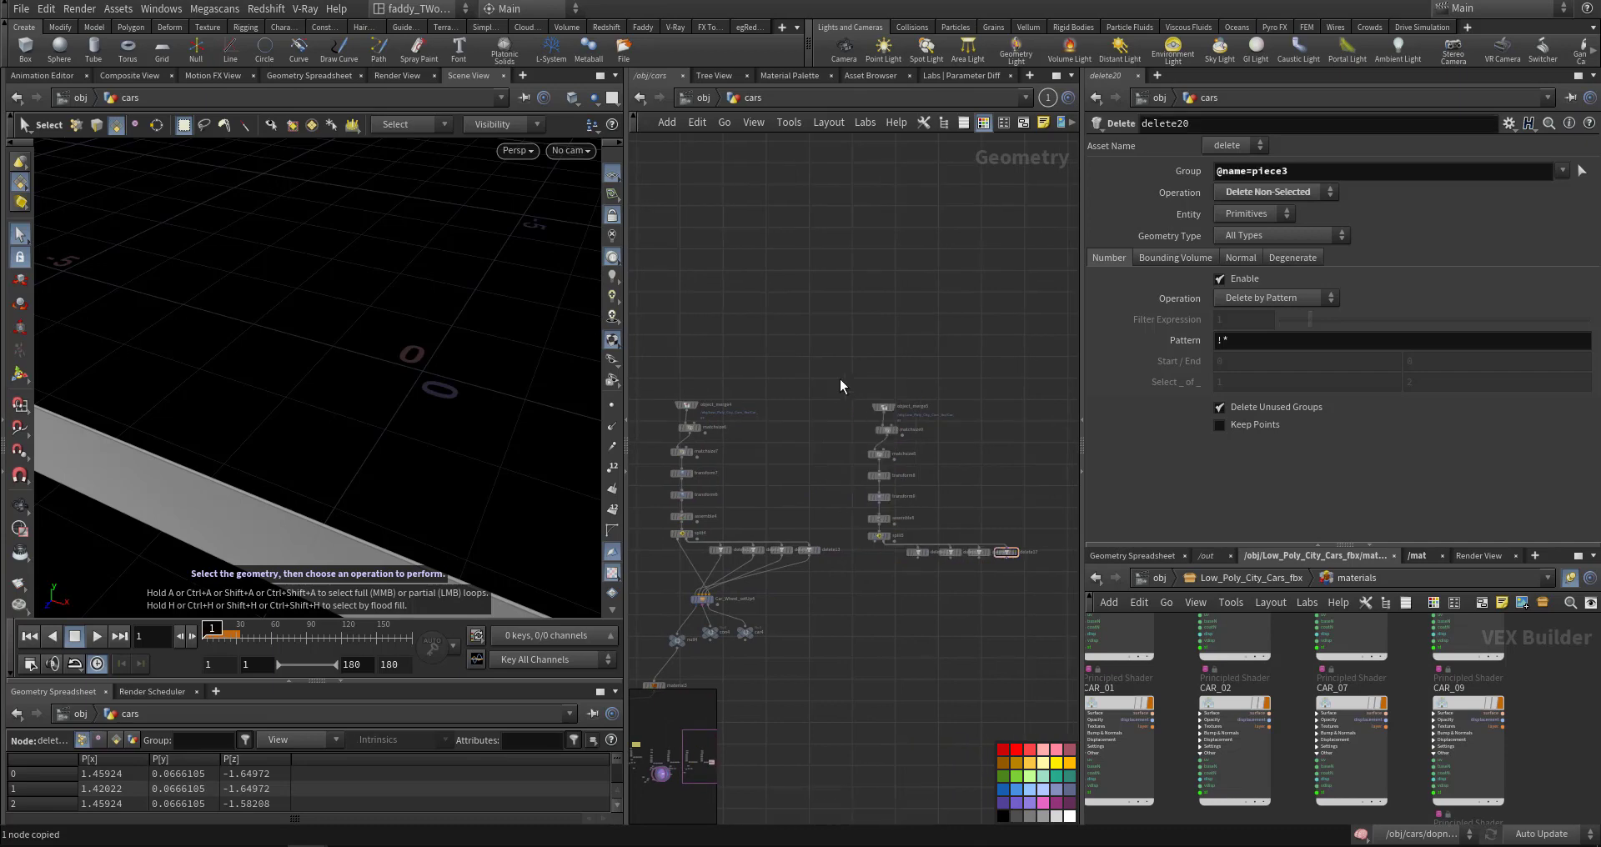
# - Point object_merge5 at /obj/Low_Poly_City_Cars_fbx/Car_11 and display matchsize8's output
pyautogui.moveTo(919, 413); pyautogui.dragTo(917, 415)
pyautogui.press('f')
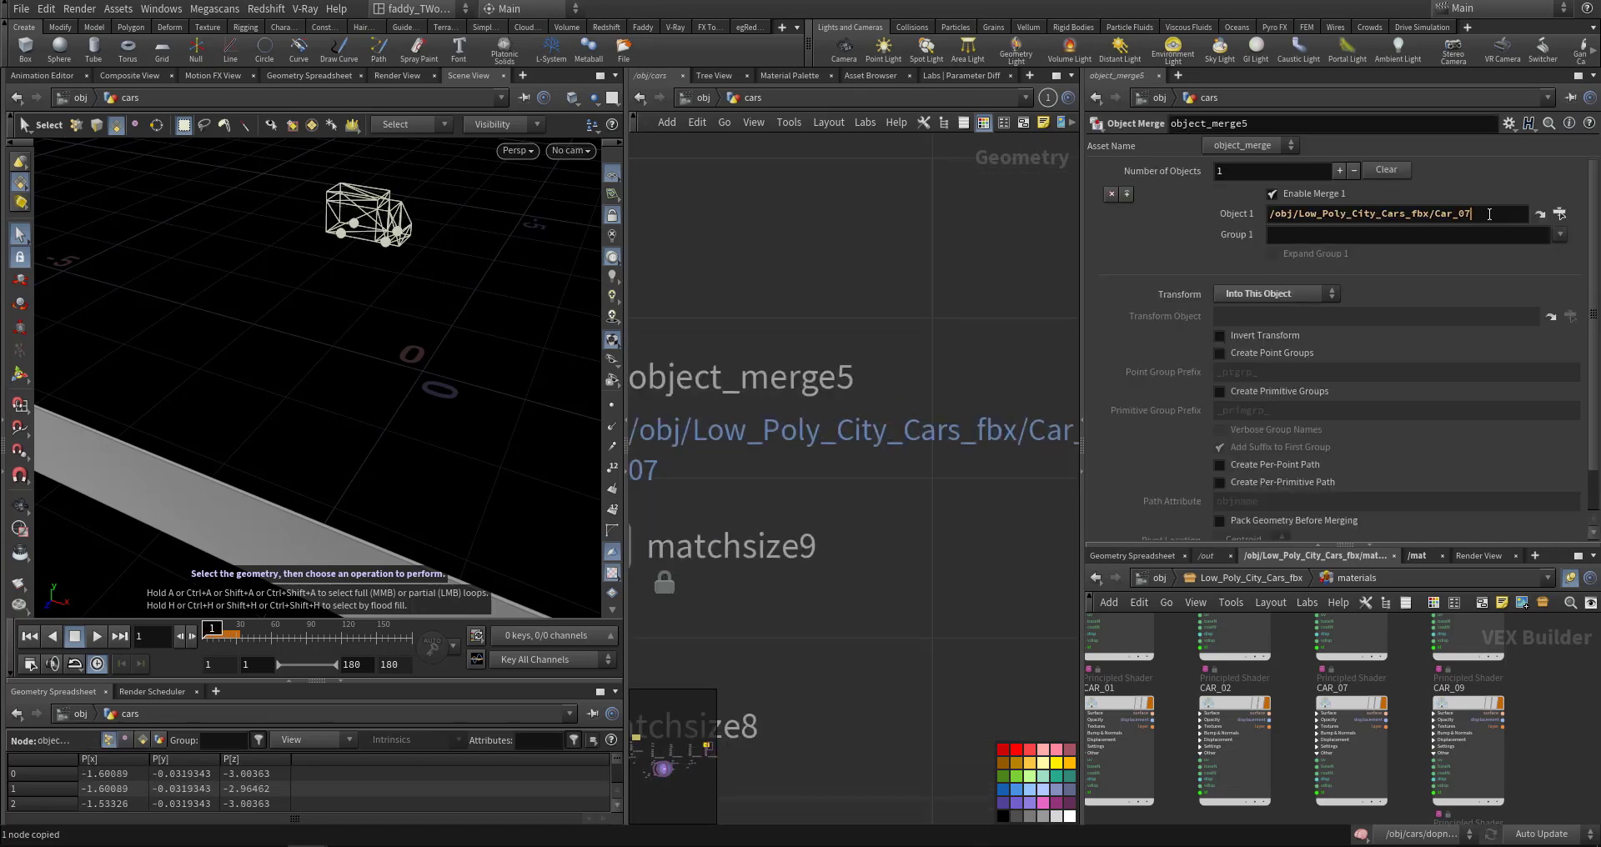
pyautogui.write('11')
pyautogui.press('Return')
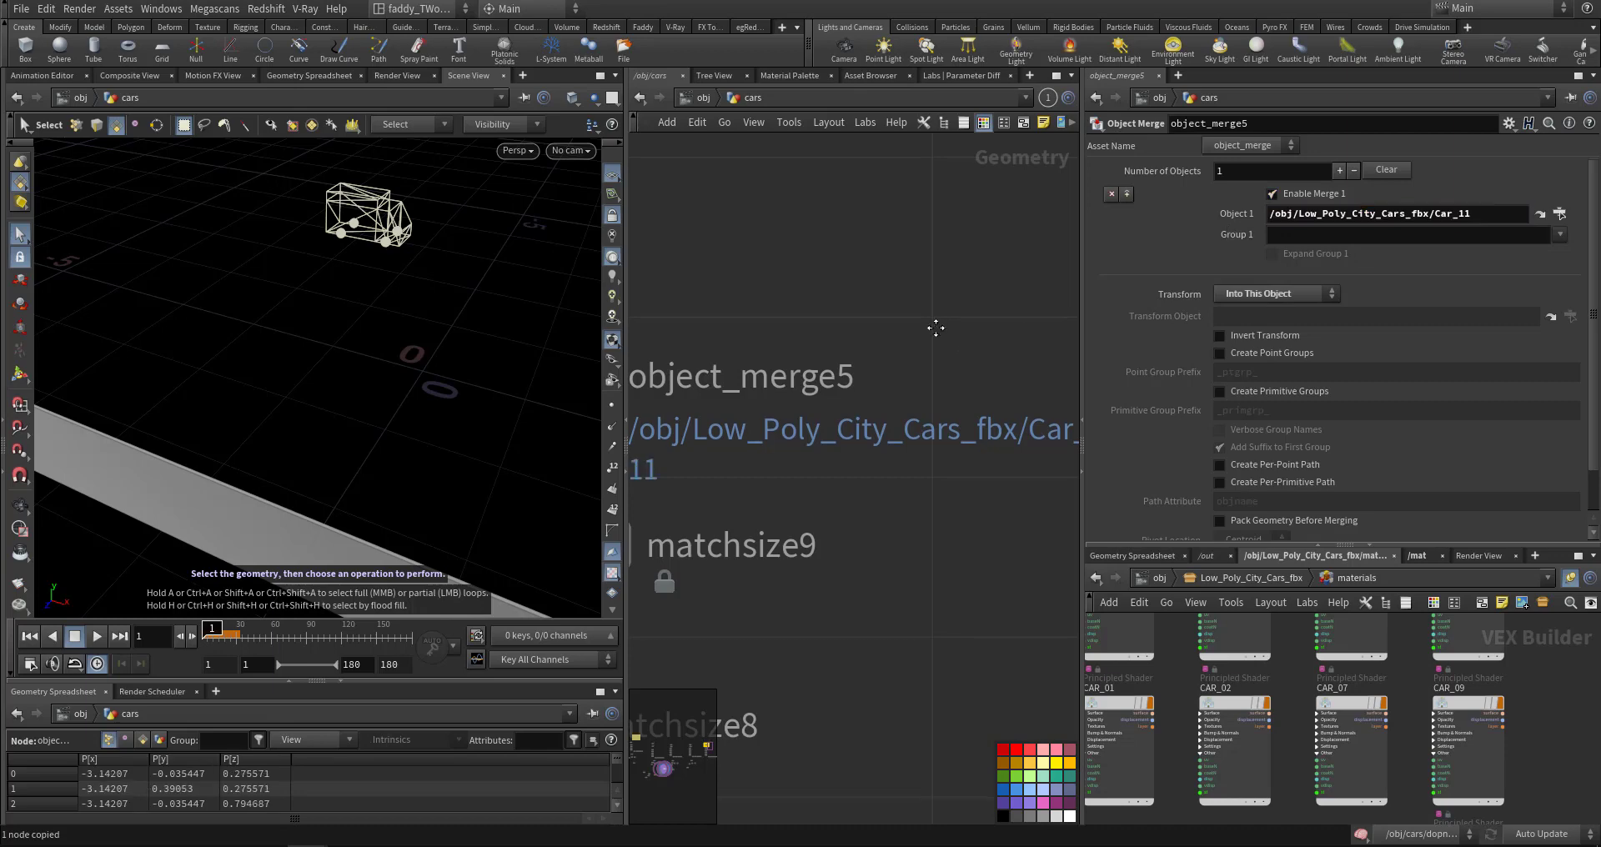
pyautogui.click(737, 388)
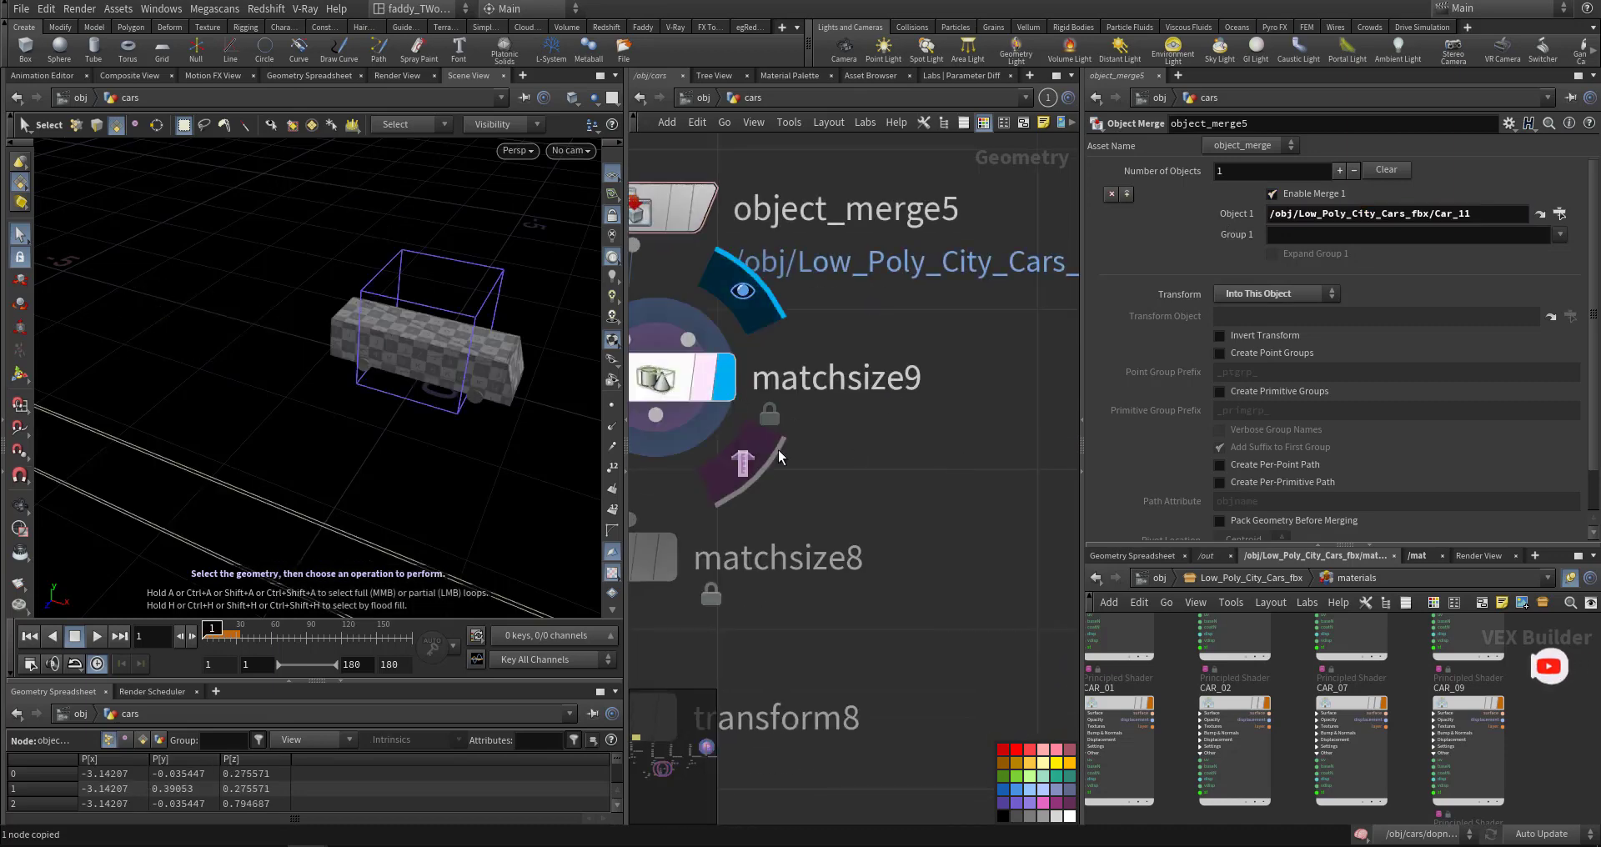
pyautogui.scroll(-4, 826, 408)
pyautogui.click(838, 389)
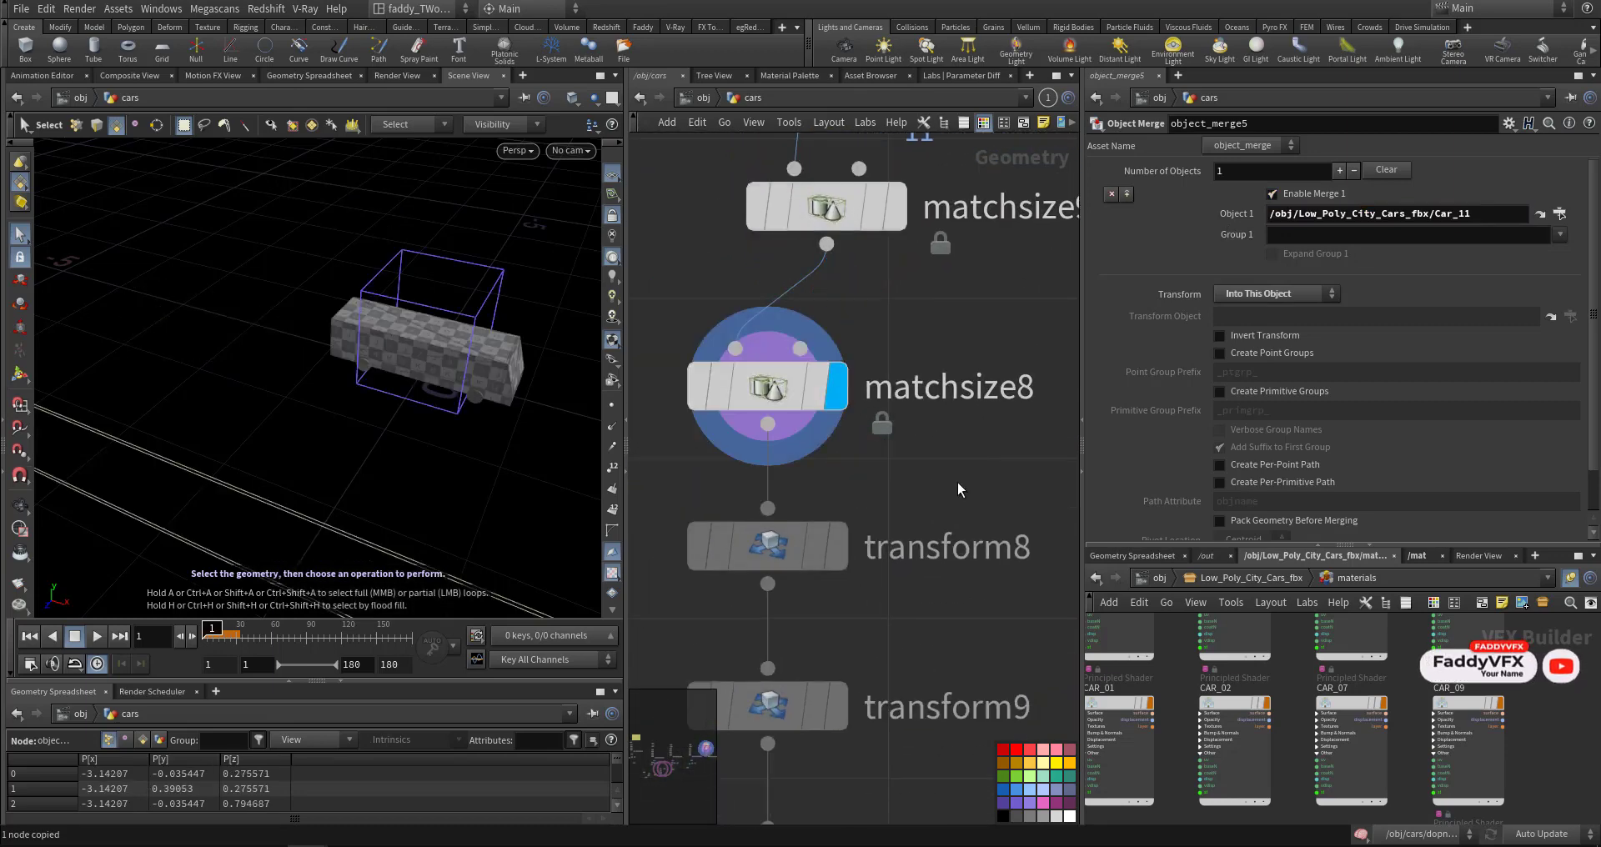
pyautogui.scroll(-3, 842, 394)
# - Delete the extra matchsize9 node and move the bus on transform8 to Translate X -4, Z -0.5
pyautogui.click(832, 283)
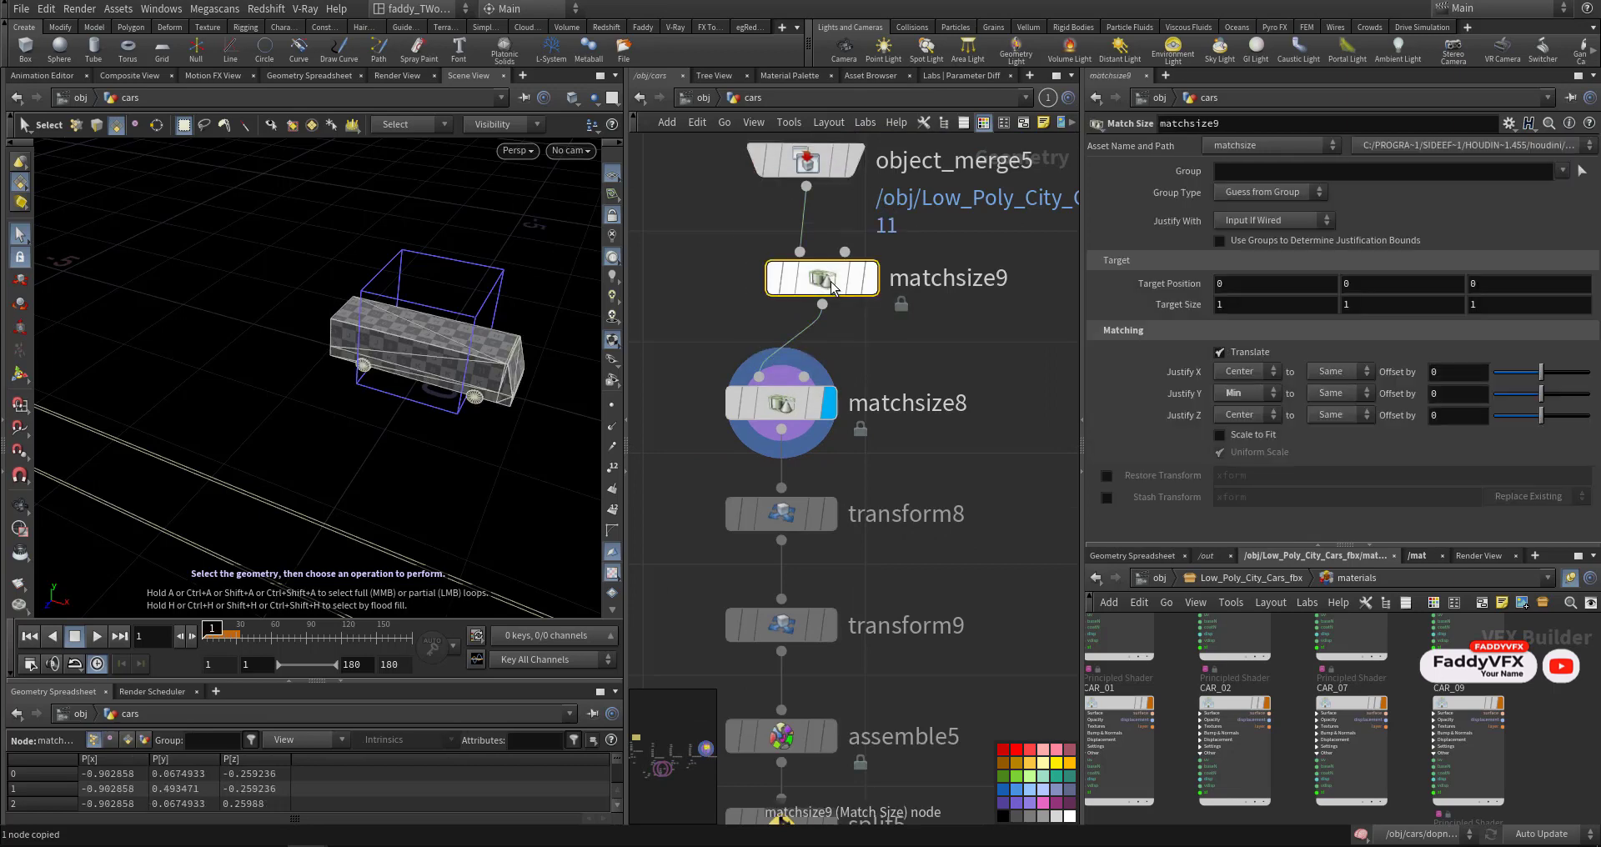
pyautogui.press('Delete')
pyautogui.click(833, 517)
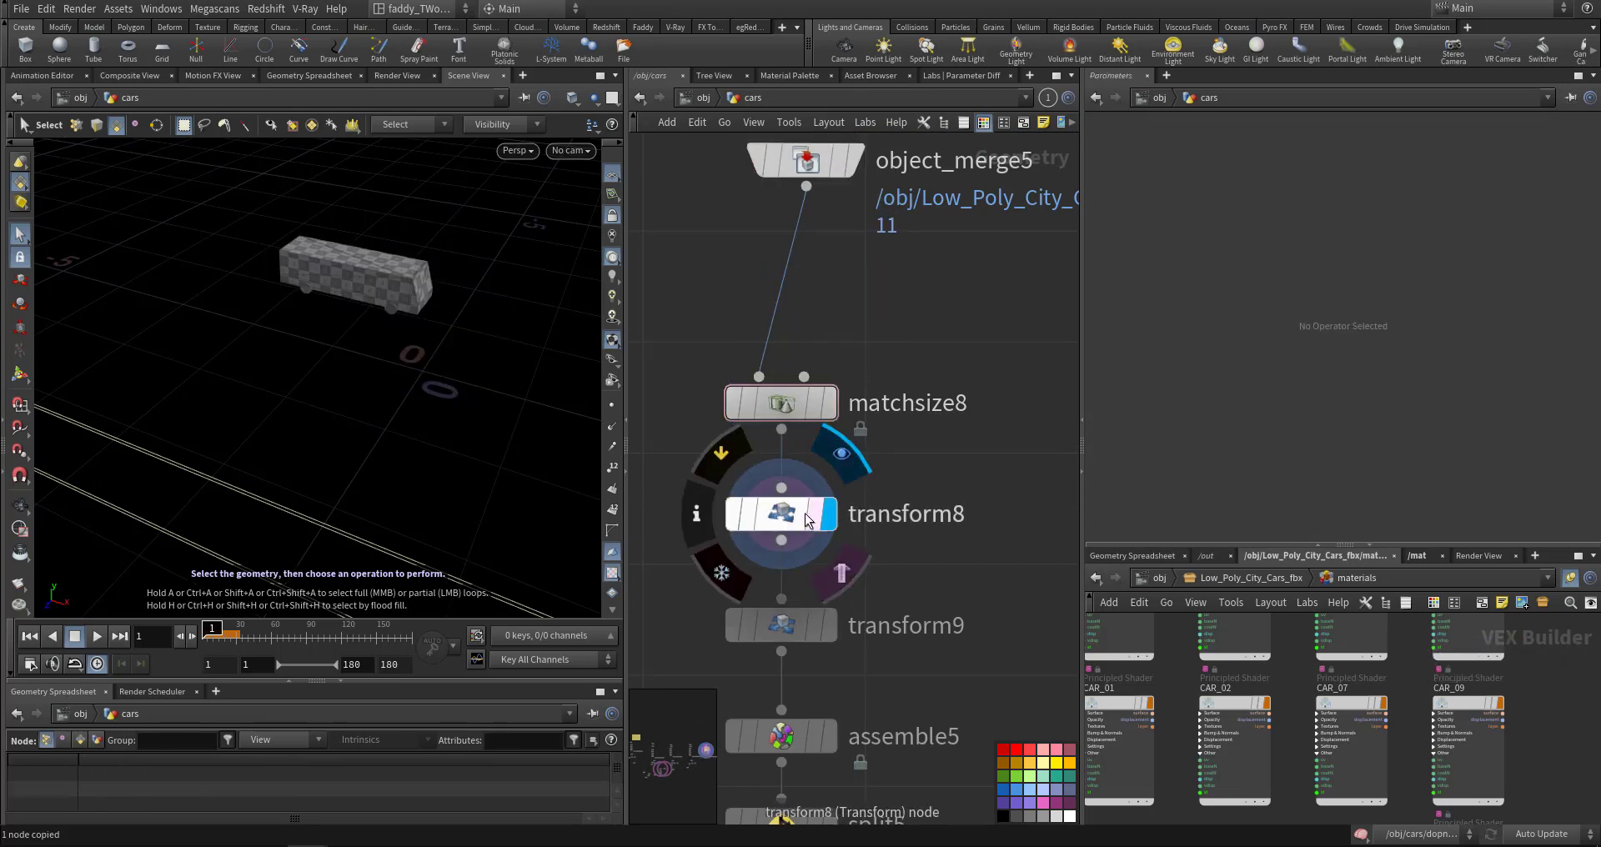
pyautogui.click(800, 515)
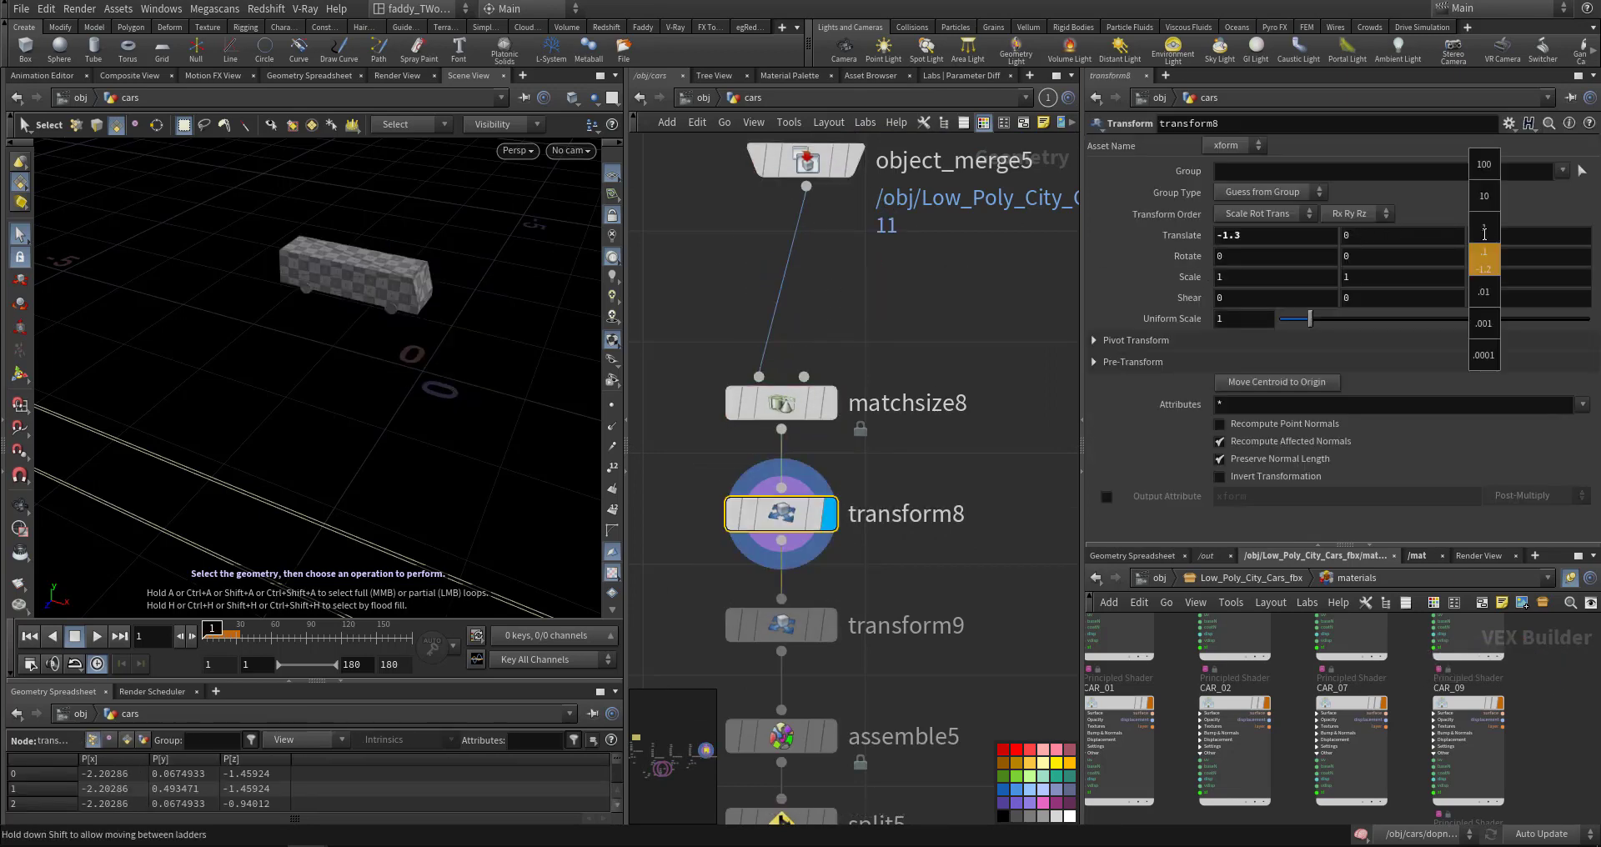
pyautogui.moveTo(1484, 233); pyautogui.dragTo(1340, 231, button='middle')
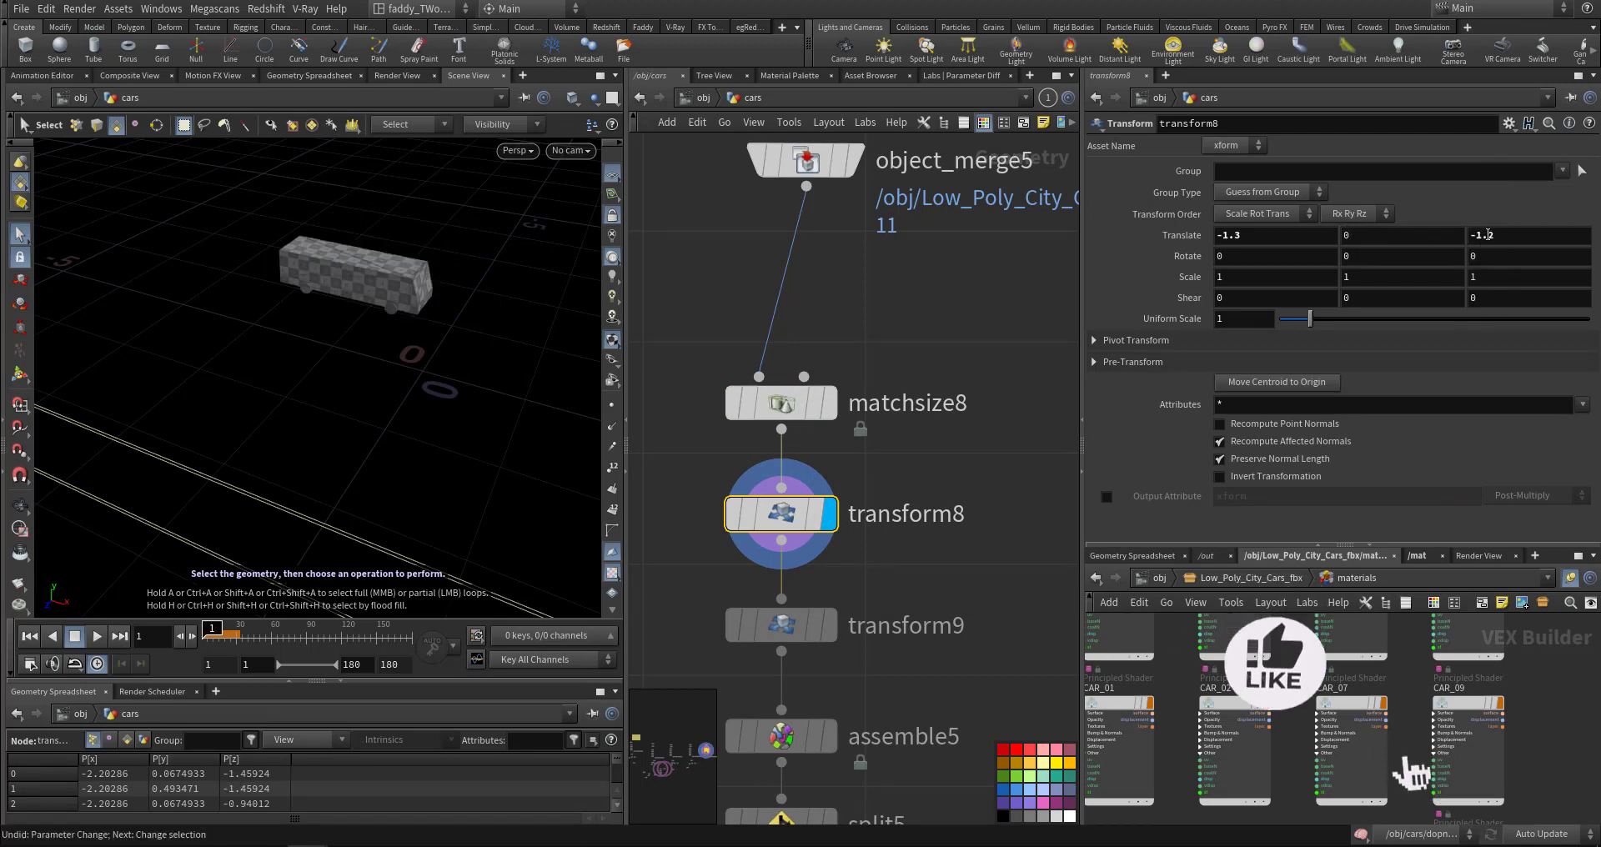
pyautogui.moveTo(1485, 240); pyautogui.dragTo(1357, 235, button='middle')
pyautogui.moveTo(1242, 236); pyautogui.dragTo(1153, 336, button='middle')
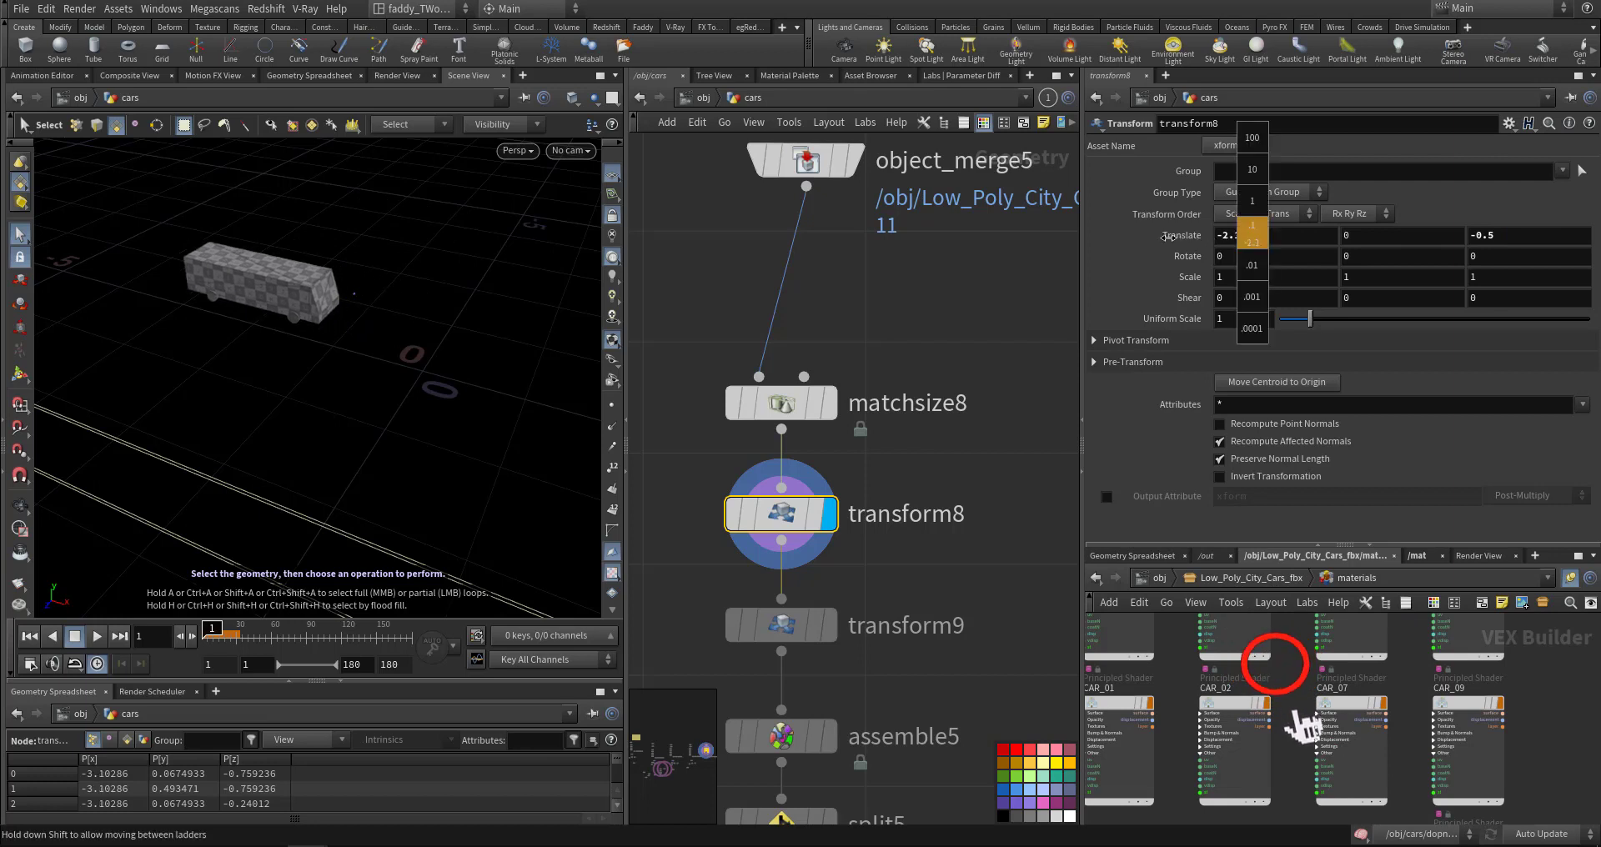
# - Inspect the outputs of transform9, assemble5, split5 and the first delete node in turn
pyautogui.moveTo(891, 654); pyautogui.dragTo(837, 483, button='middle')
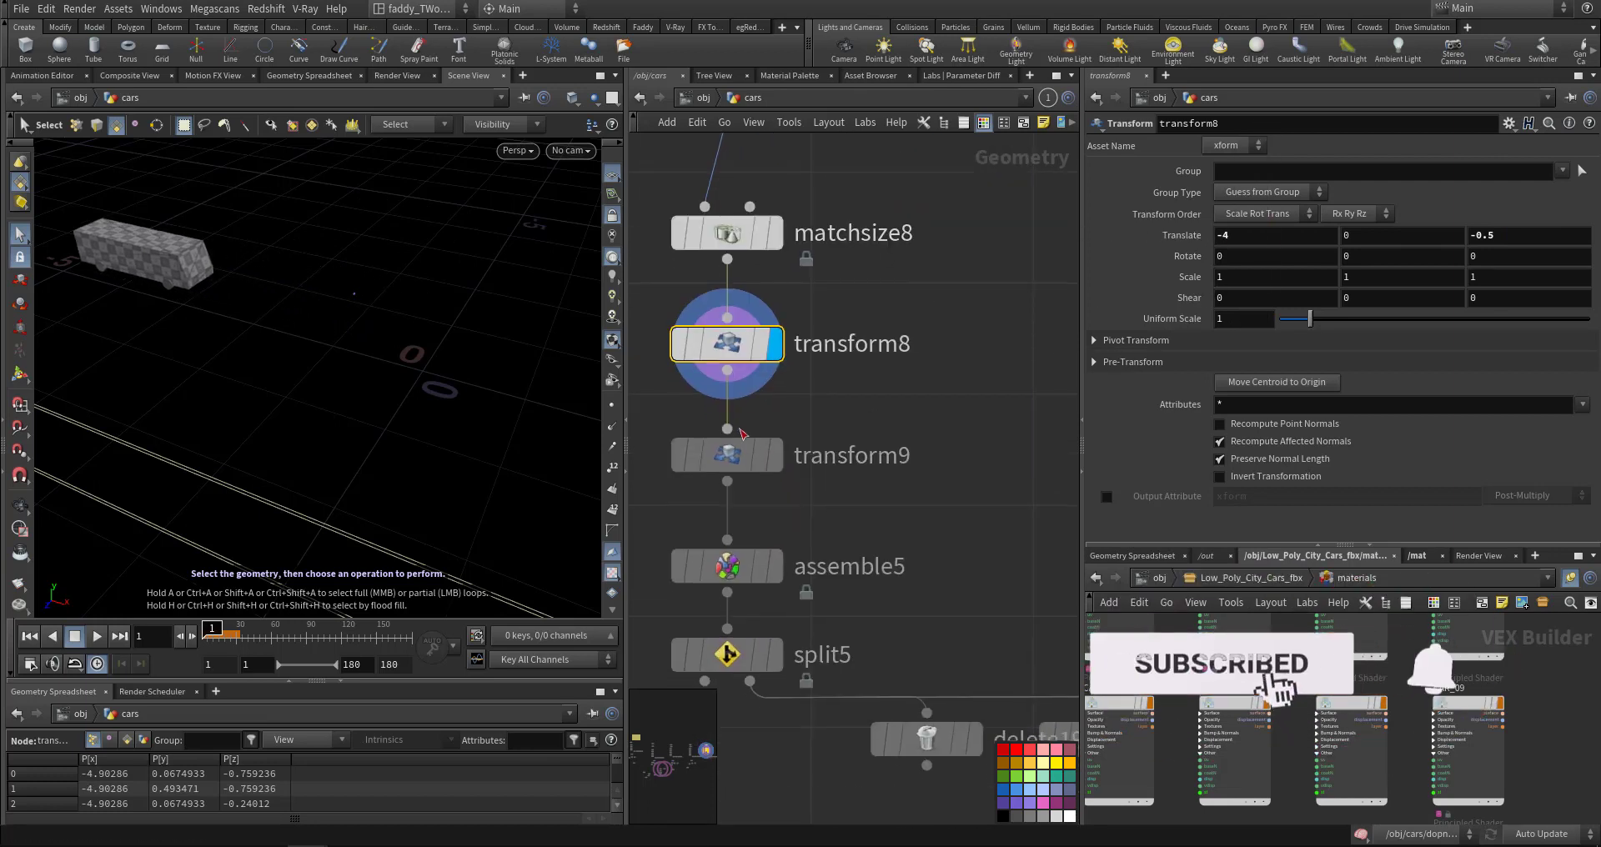
pyautogui.click(773, 456)
pyautogui.click(931, 463)
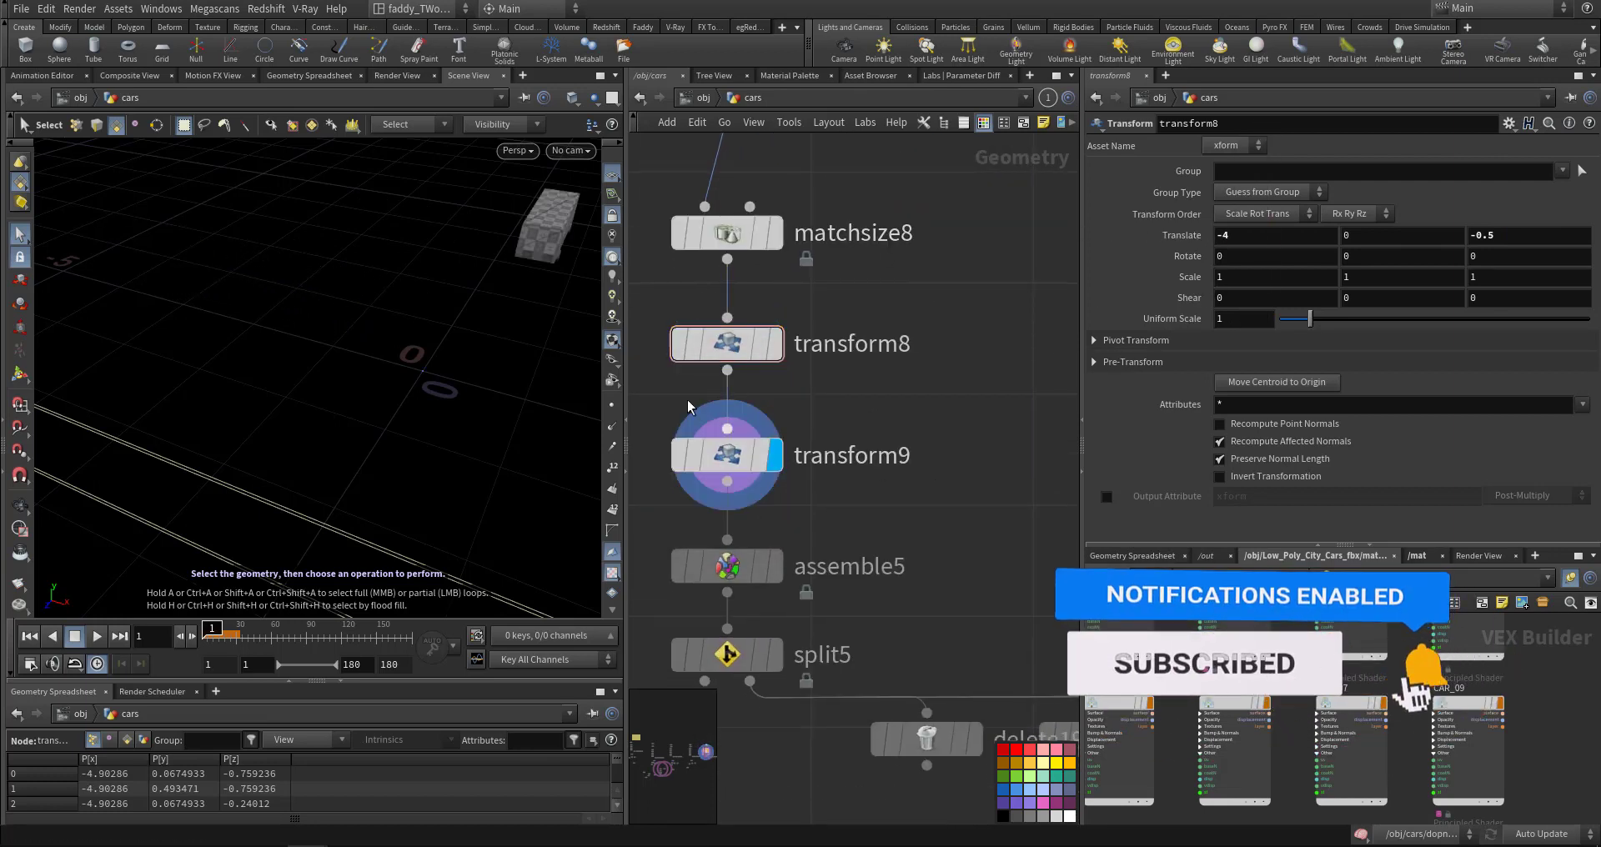
pyautogui.moveTo(931, 462); pyautogui.dragTo(922, 286, button='middle')
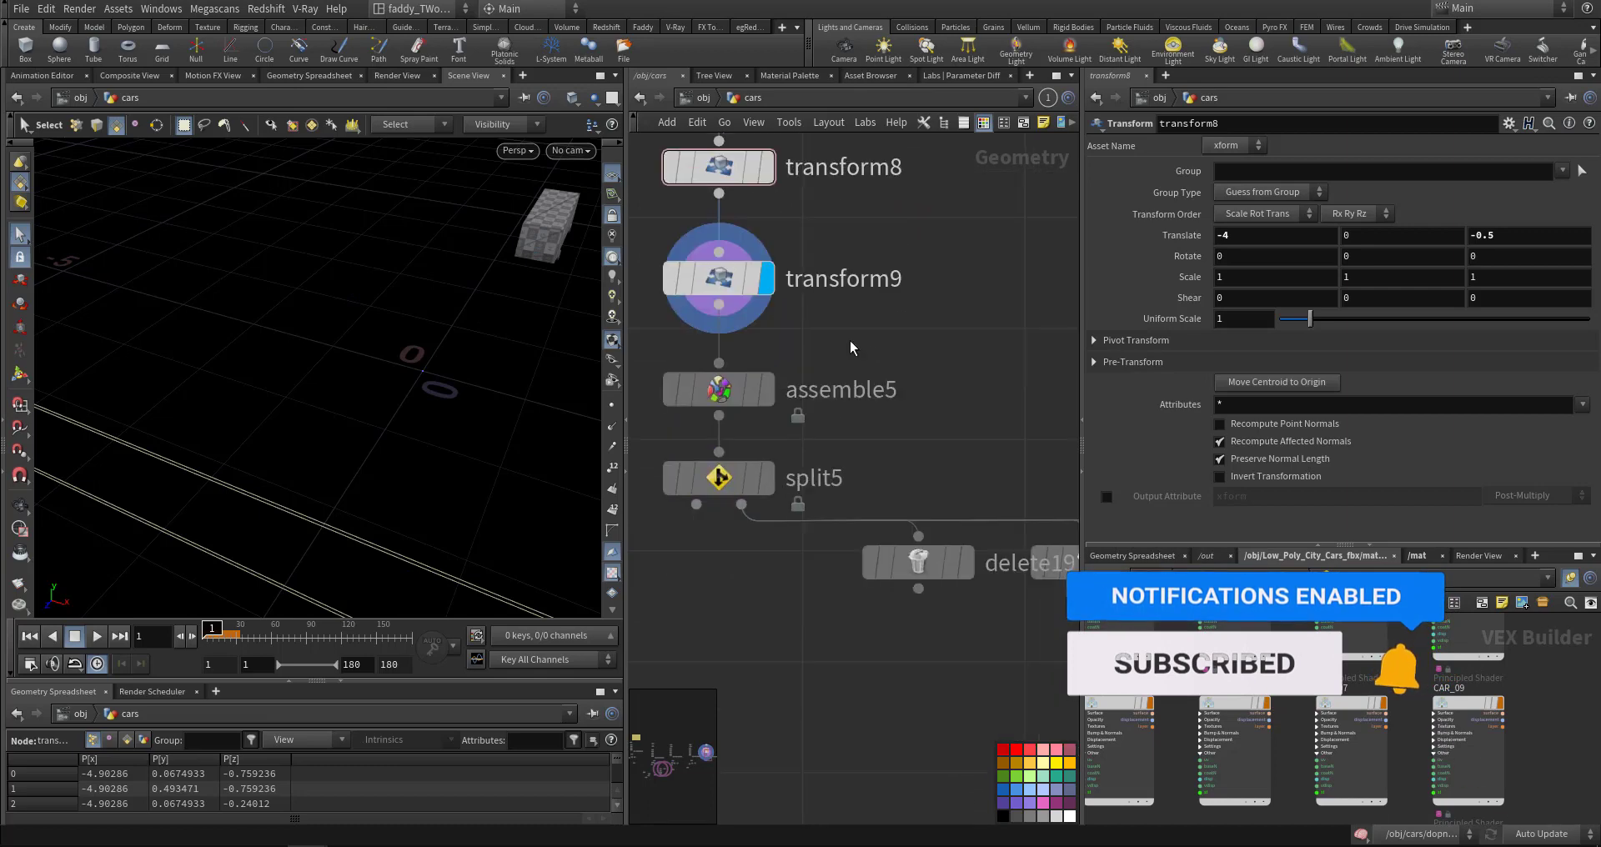
pyautogui.click(765, 390)
pyautogui.click(769, 492)
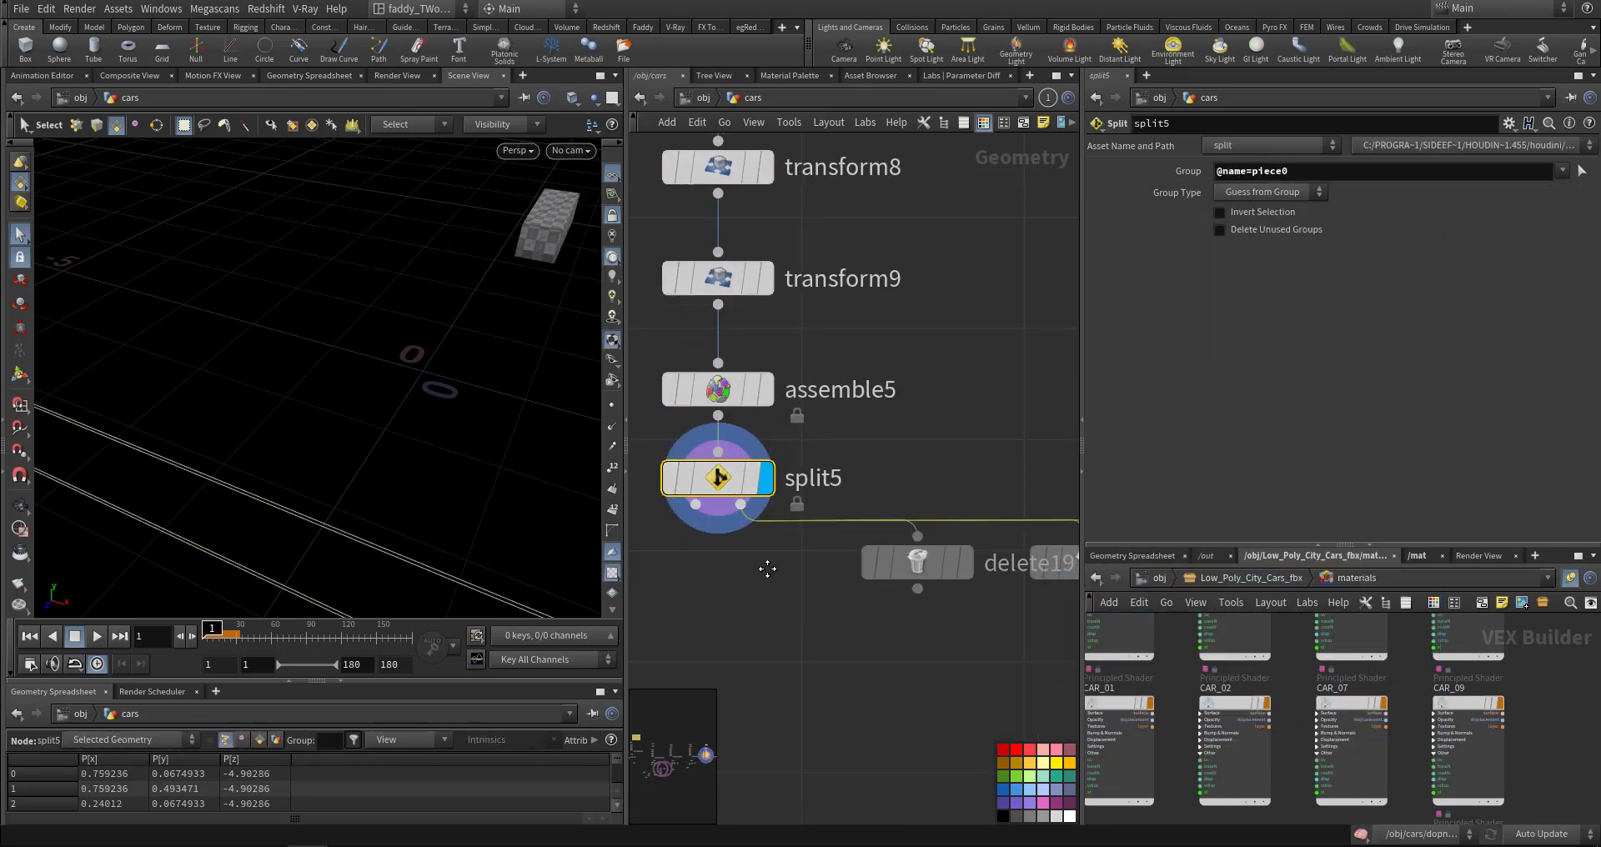
pyautogui.moveTo(768, 561); pyautogui.dragTo(735, 457, button='middle')
pyautogui.click(863, 450)
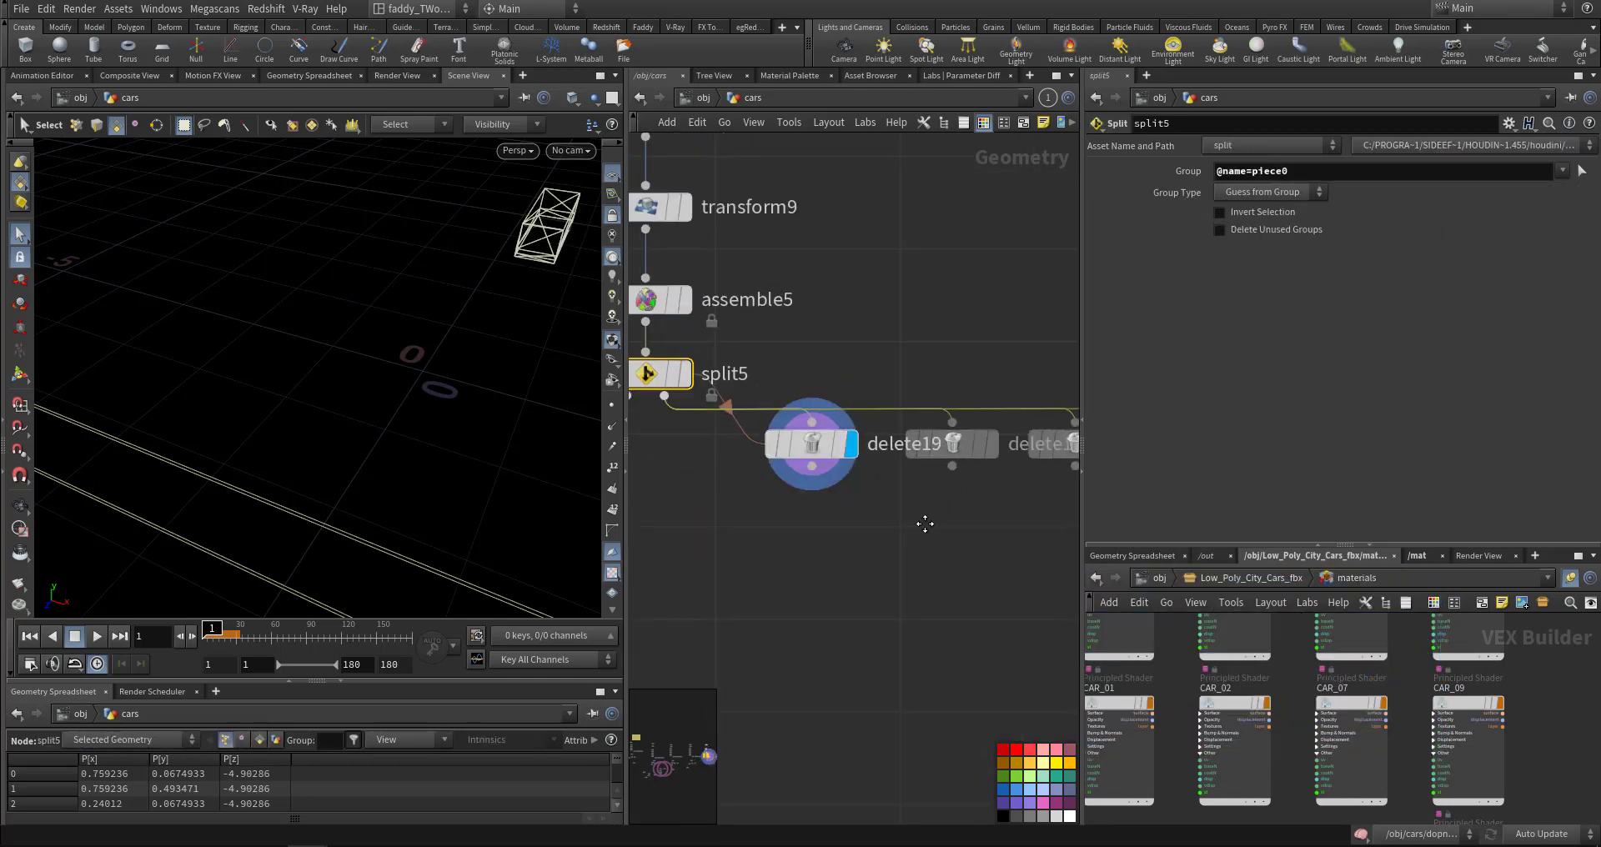
pyautogui.moveTo(921, 516); pyautogui.dragTo(858, 527, button='middle')
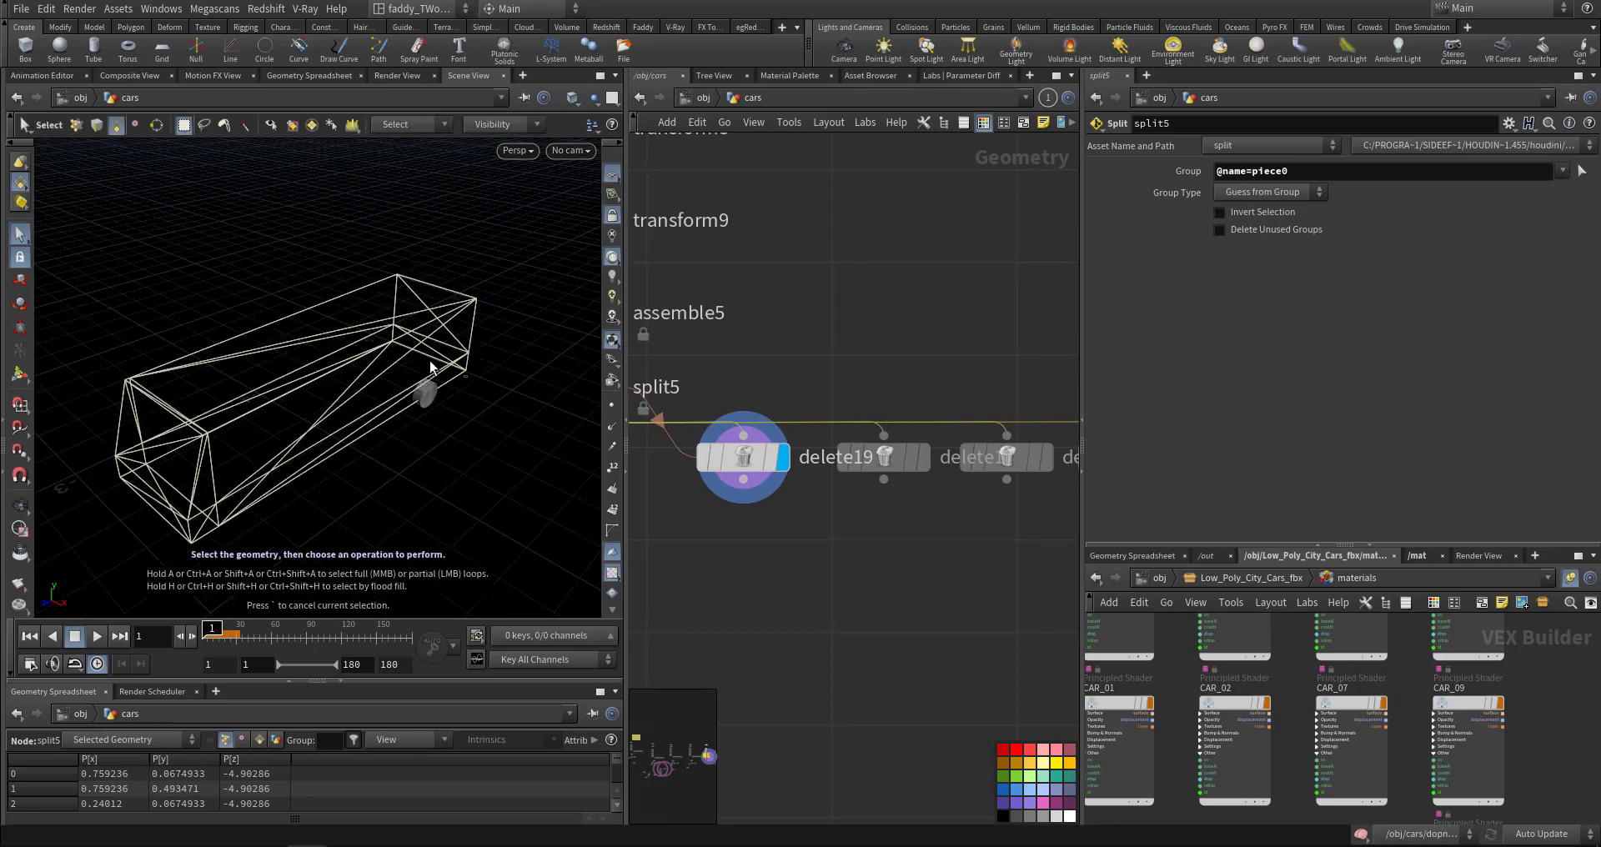
# - Look around the box in the viewport and view each remaining wheel delete node's output
pyautogui.click(434, 360)
pyautogui.press('Escape')
pyautogui.moveTo(435, 367); pyautogui.dragTo(401, 389)
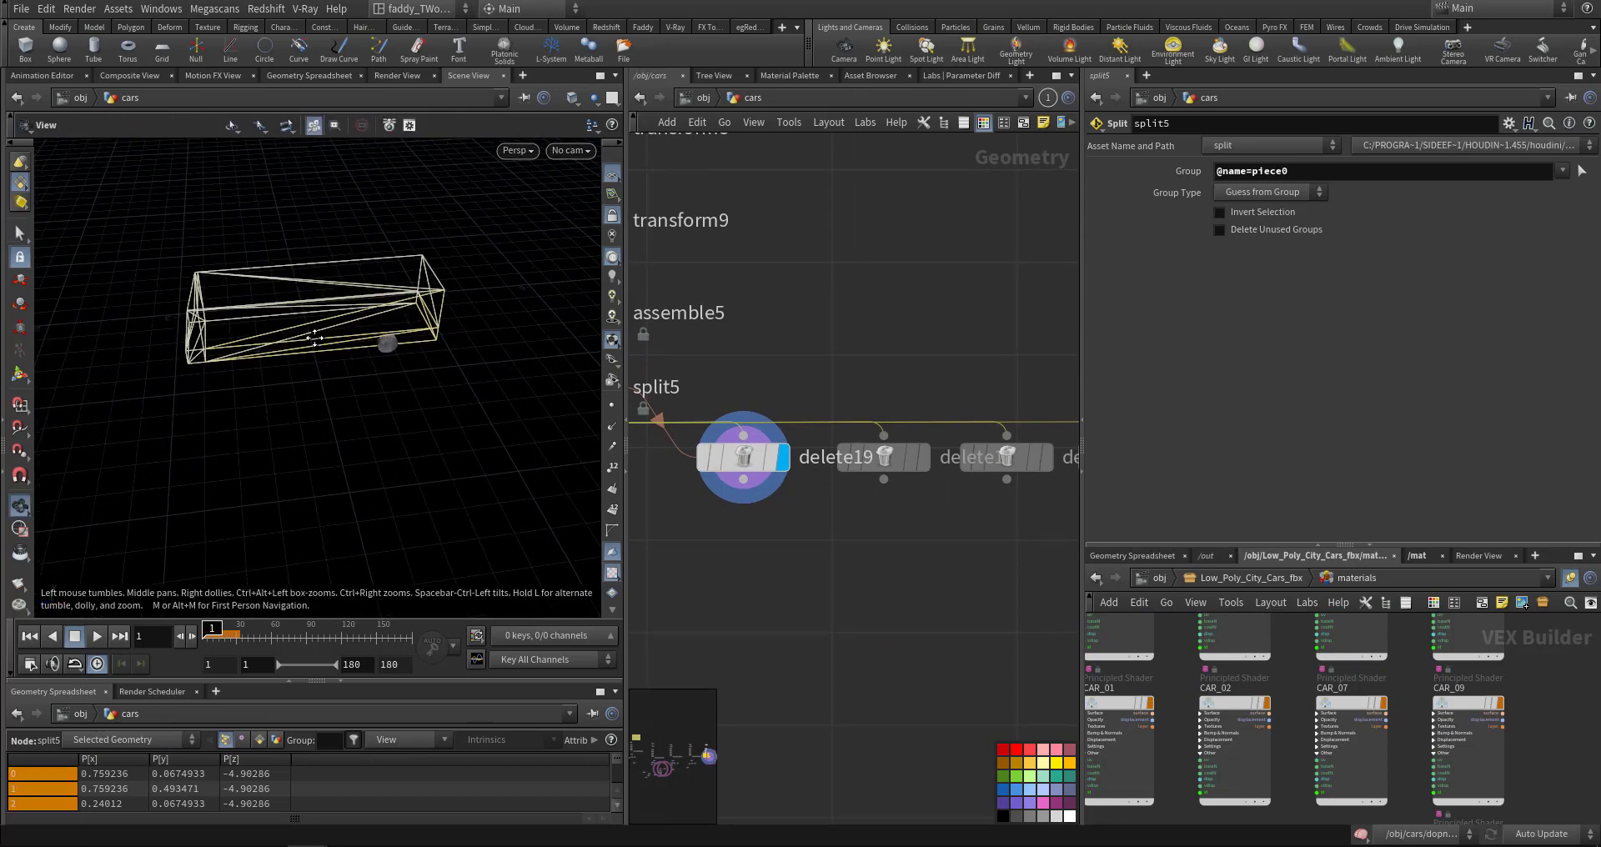
pyautogui.press('s')
pyautogui.click(358, 379)
pyautogui.press('Escape')
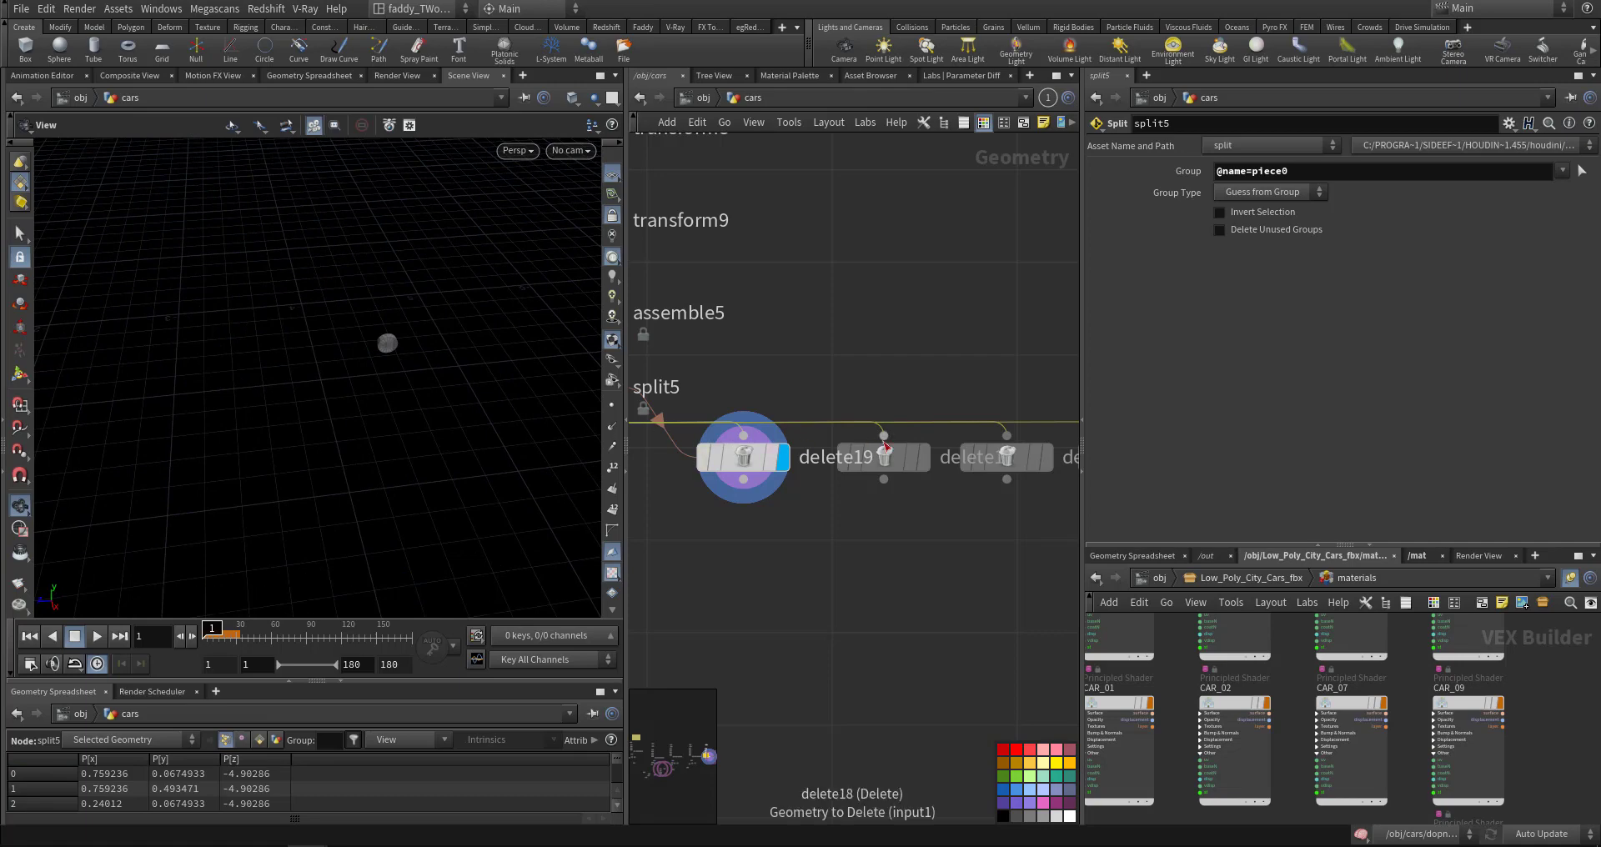
pyautogui.click(922, 457)
pyautogui.moveTo(1026, 517); pyautogui.dragTo(897, 477, button='middle')
pyautogui.click(895, 468)
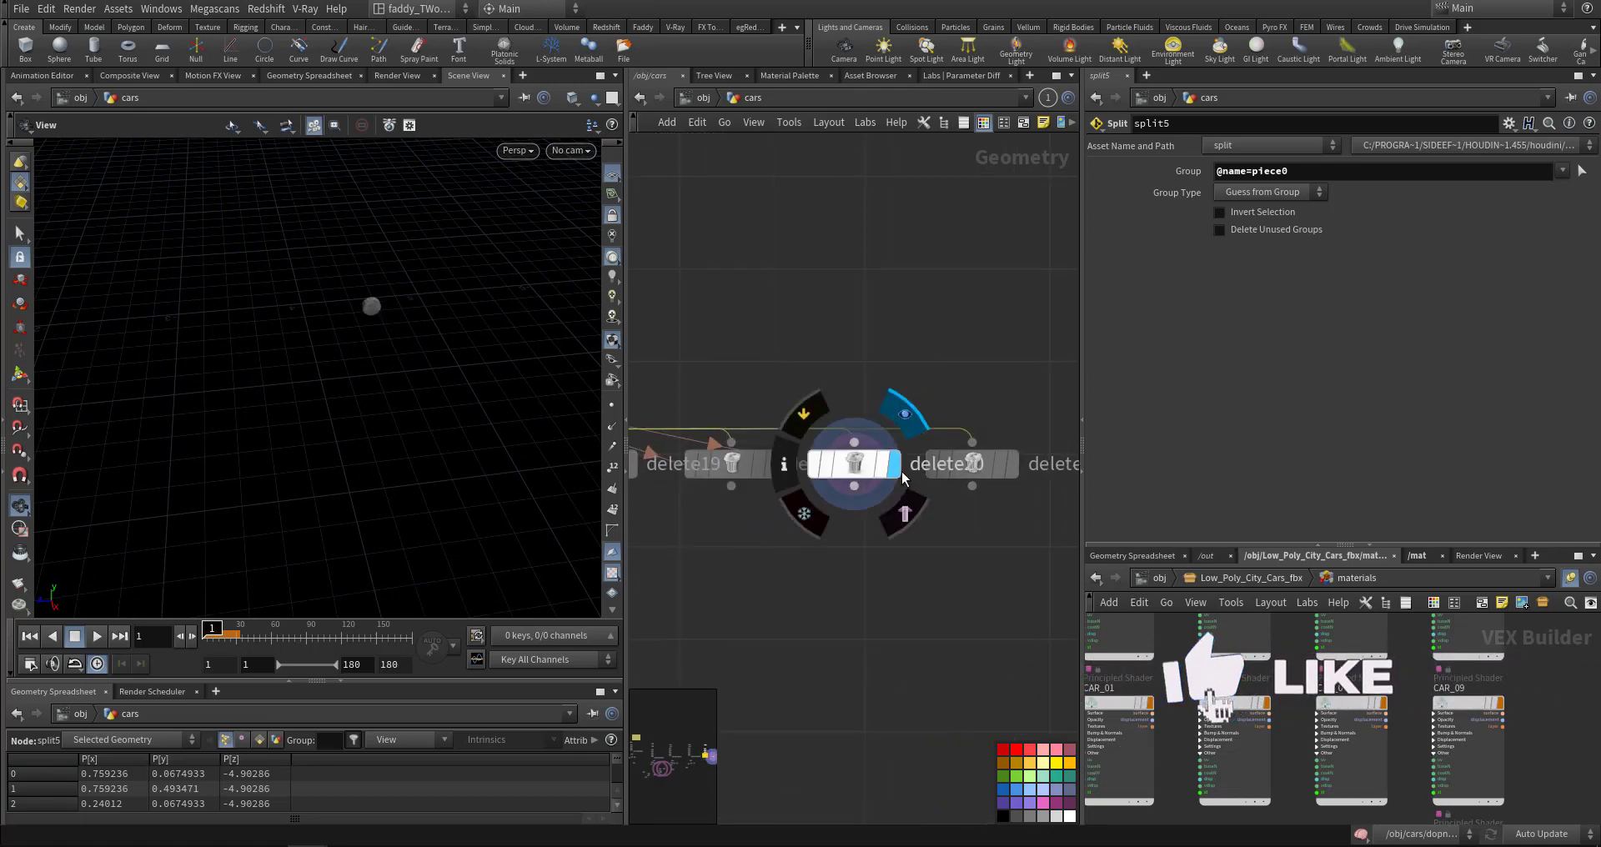
pyautogui.click(1012, 463)
pyautogui.scroll(-3, 876, 533)
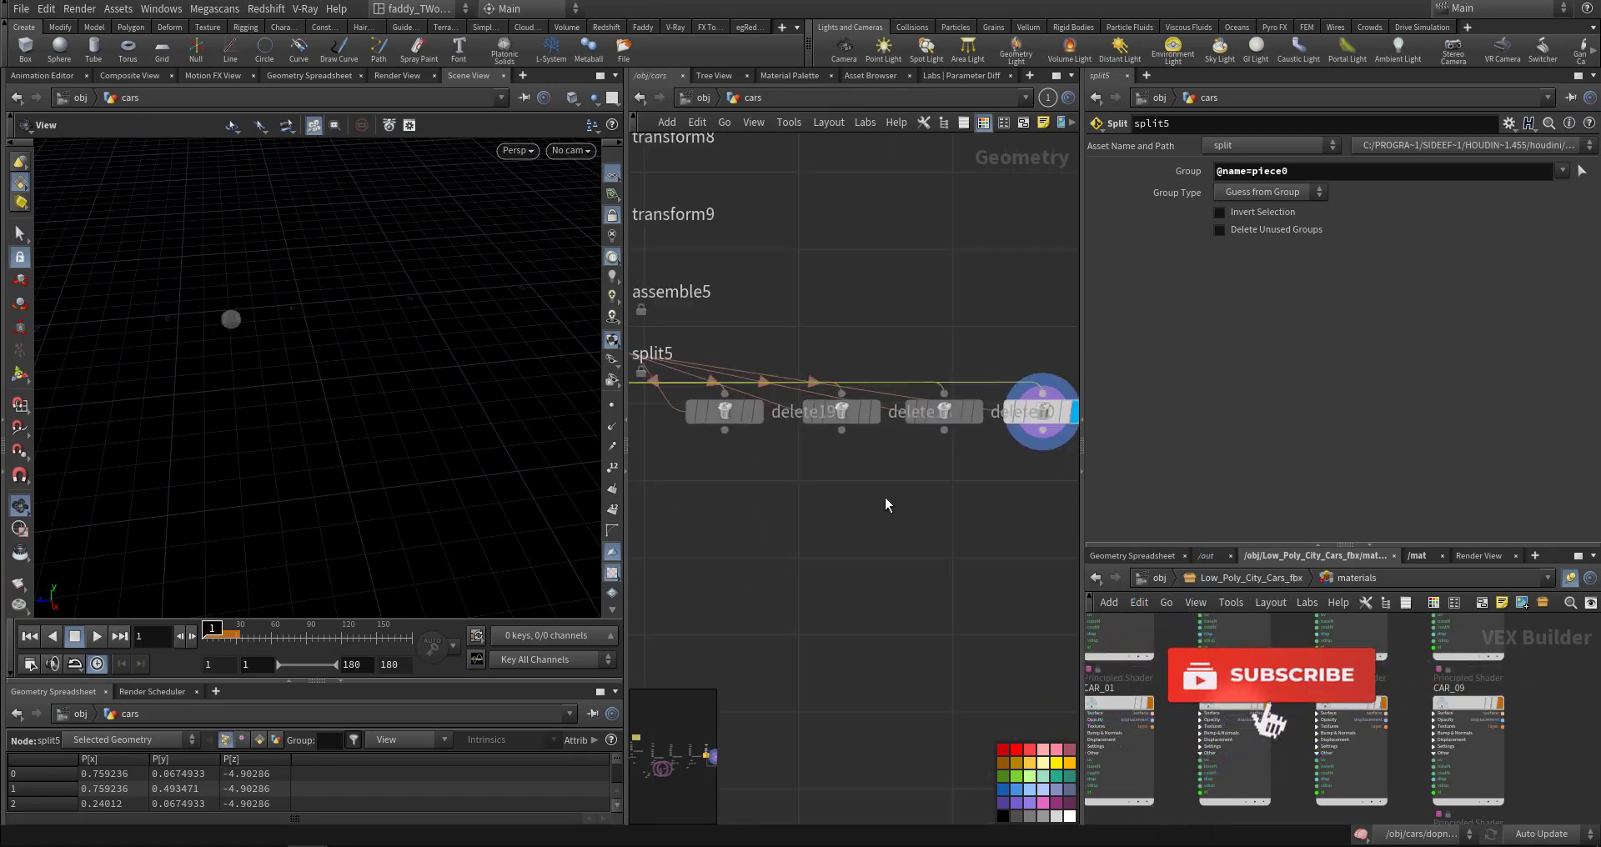
pyautogui.scroll(-2, 774, 405)
pyautogui.click(767, 371)
pyautogui.moveTo(314, 336); pyautogui.dragTo(306, 346)
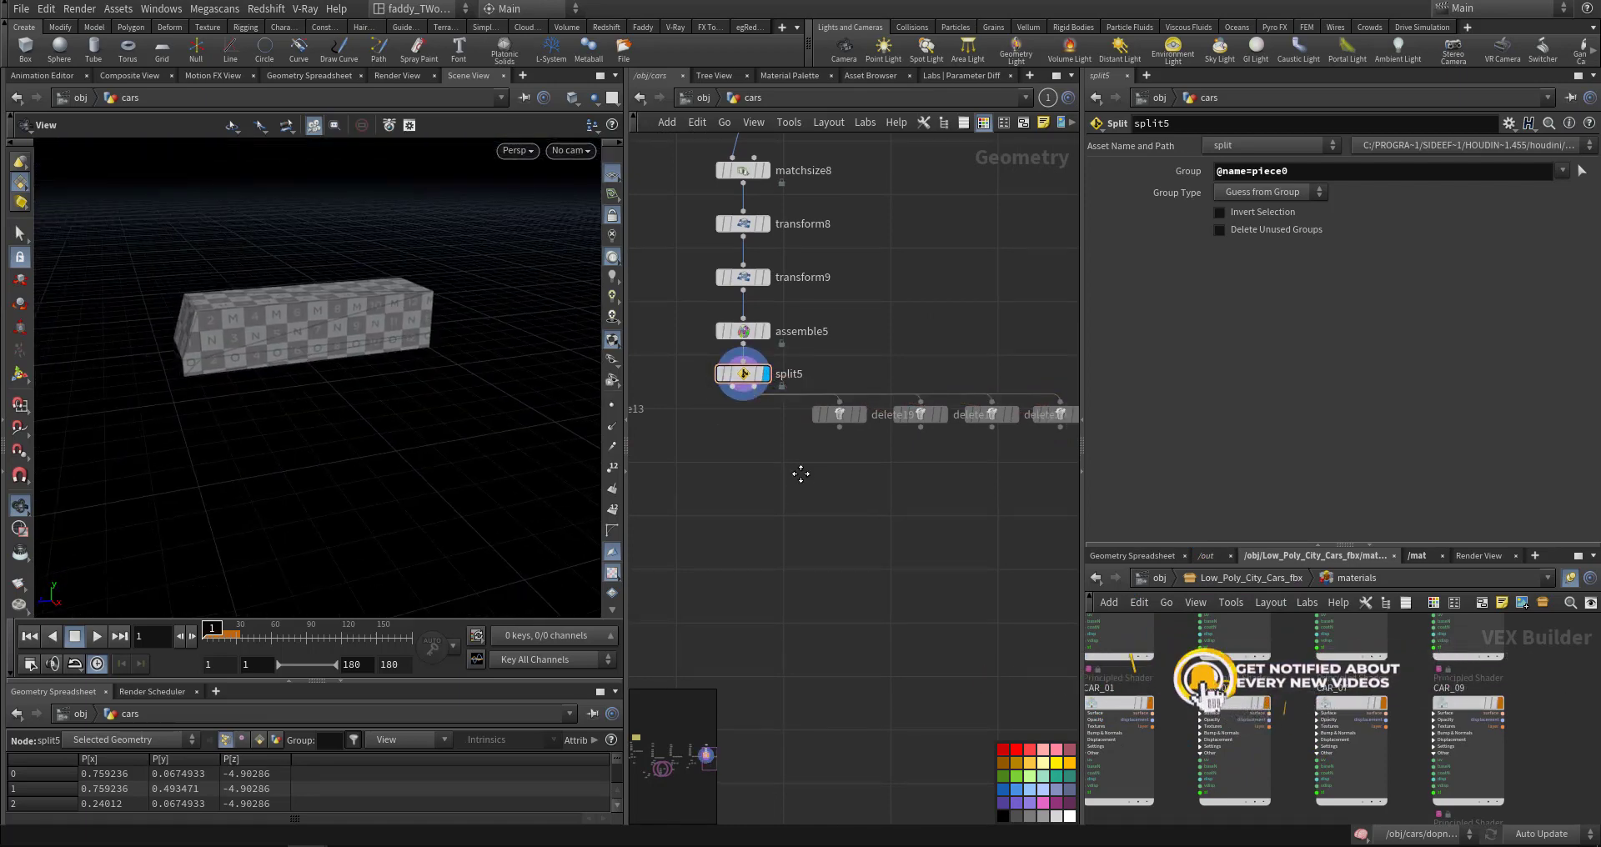
pyautogui.moveTo(802, 416); pyautogui.dragTo(819, 440, button='middle')
pyautogui.moveTo(958, 337); pyautogui.dragTo(906, 327, button='middle')
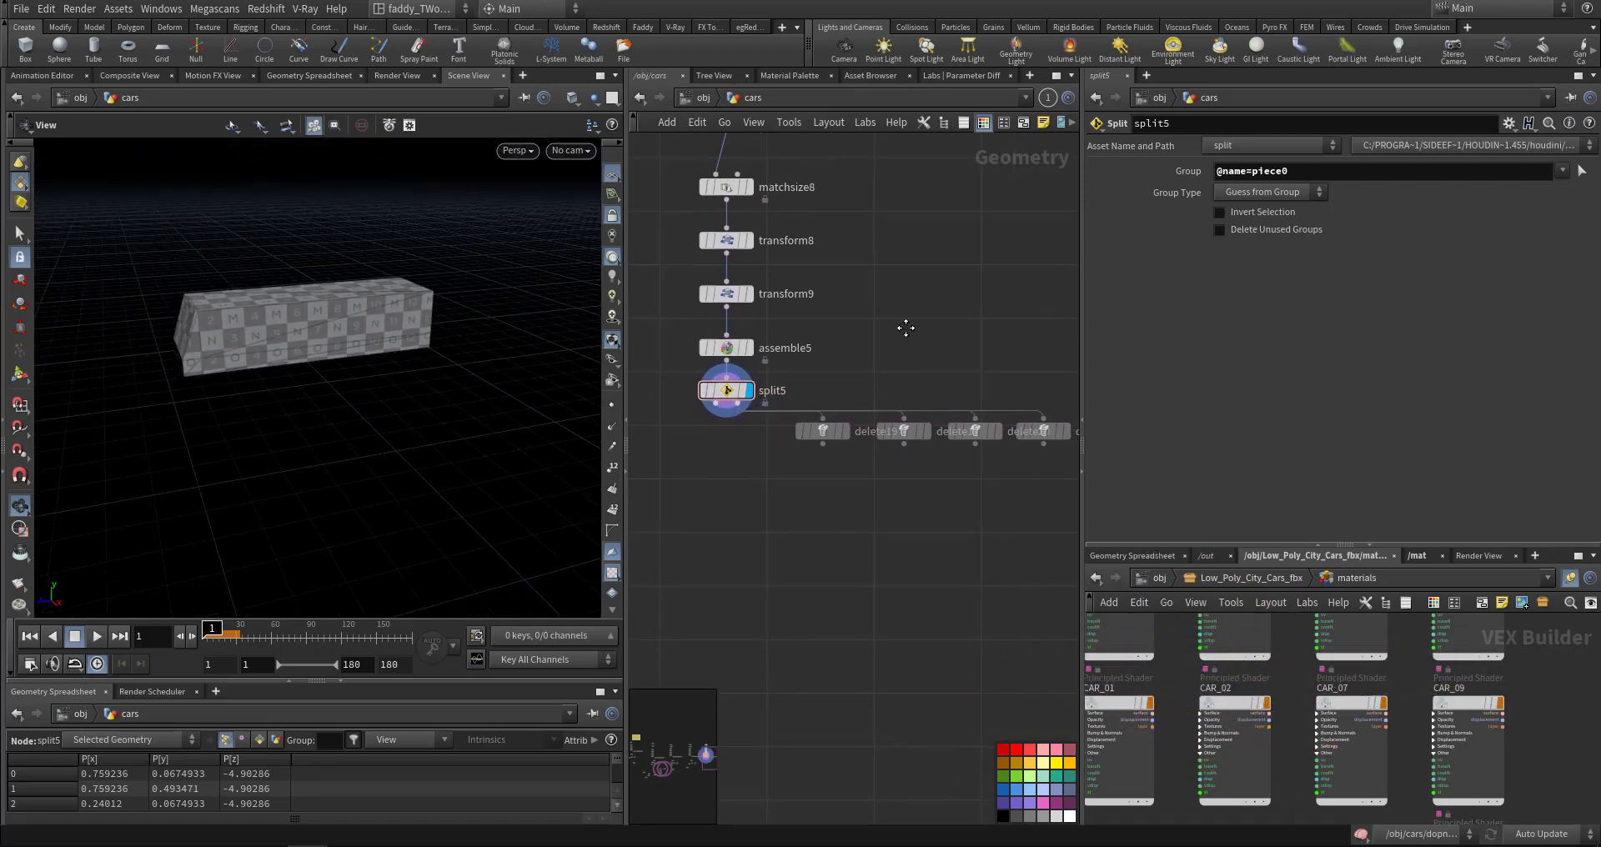
# - Create a Car Wheel SetUp node from the Faddy shelf and place it below split5
pyautogui.click(641, 31)
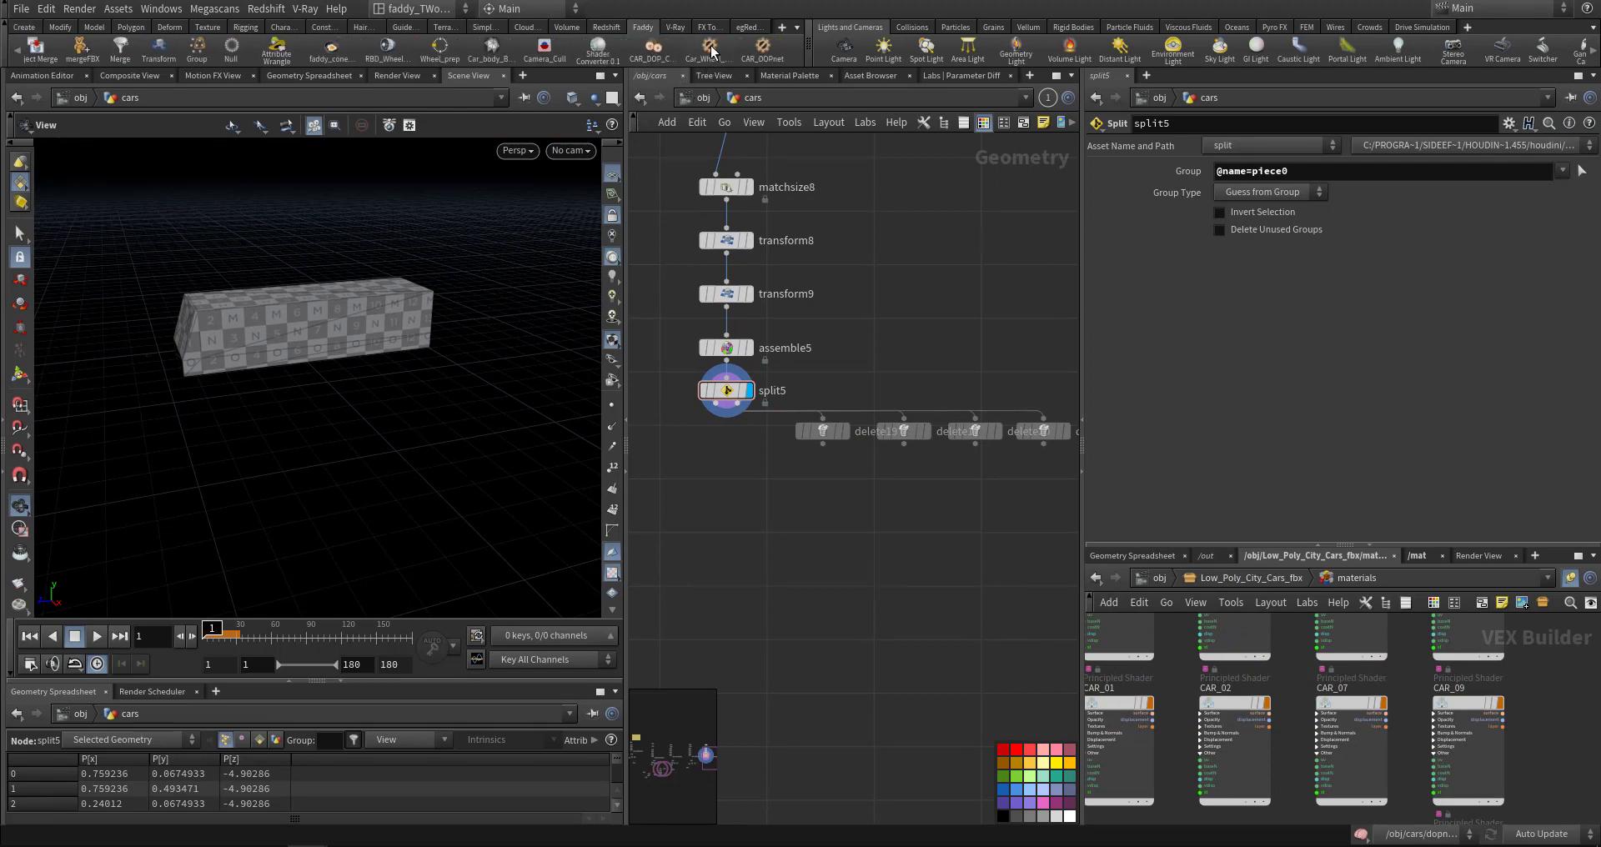
pyautogui.click(711, 50)
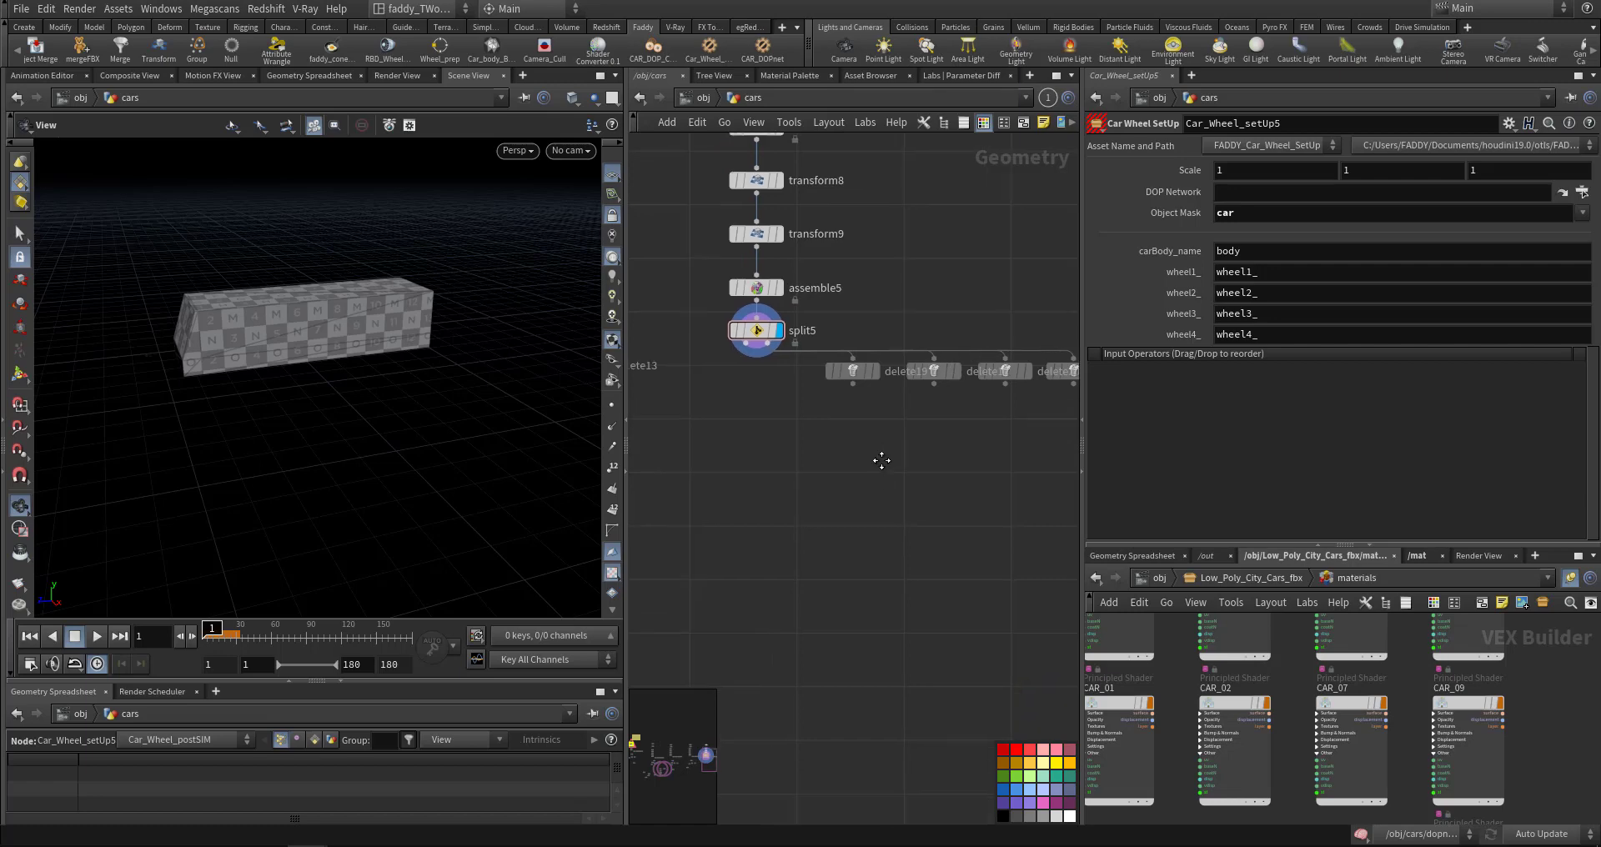
pyautogui.scroll(-5, 874, 468)
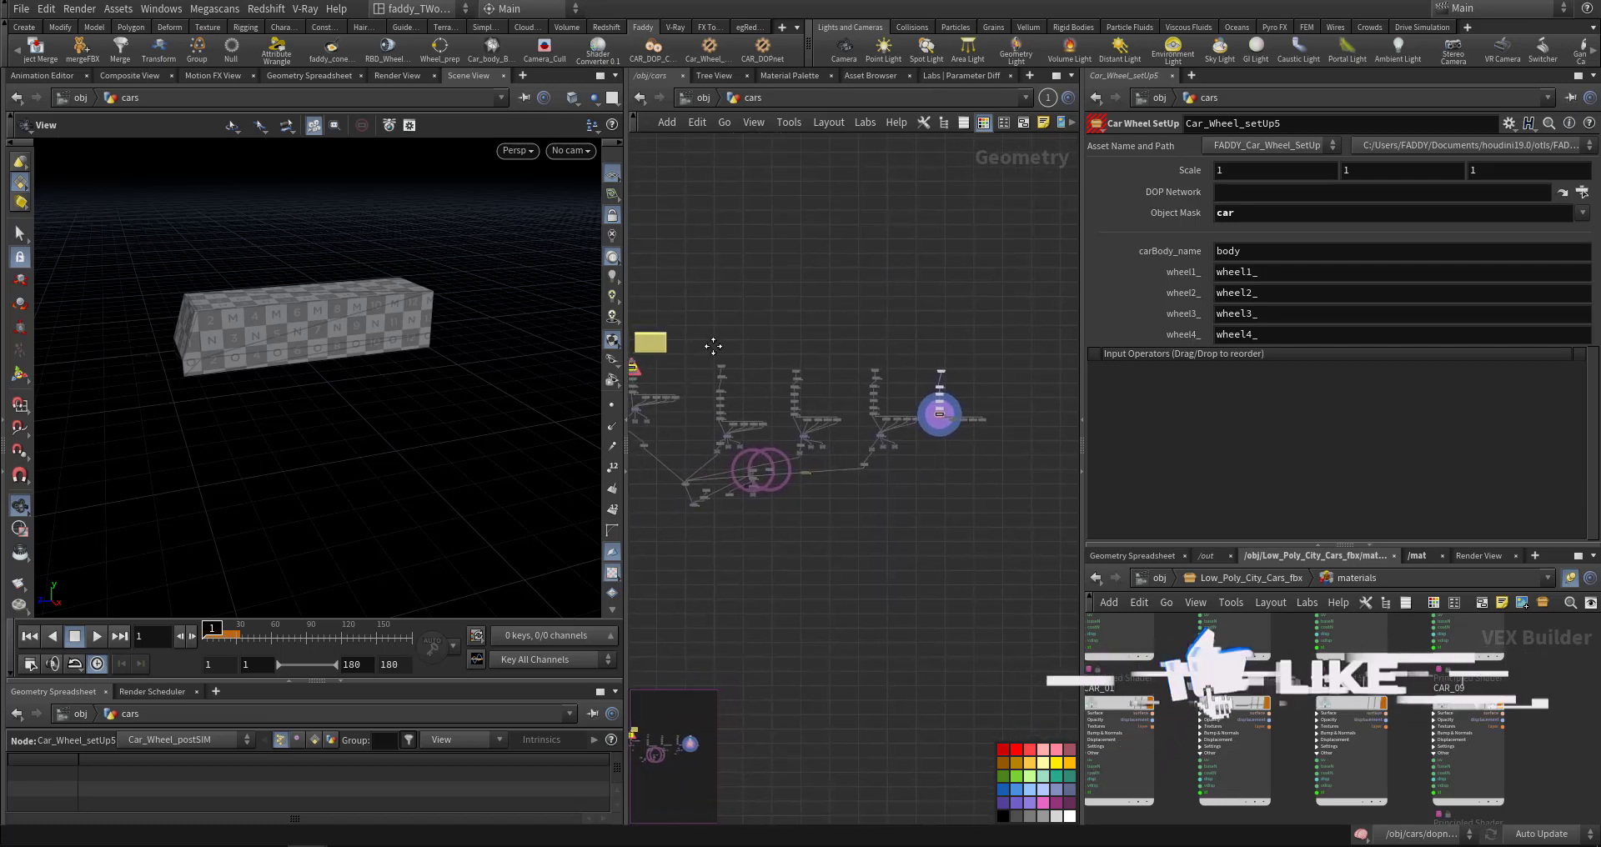
pyautogui.scroll(5, 772, 401)
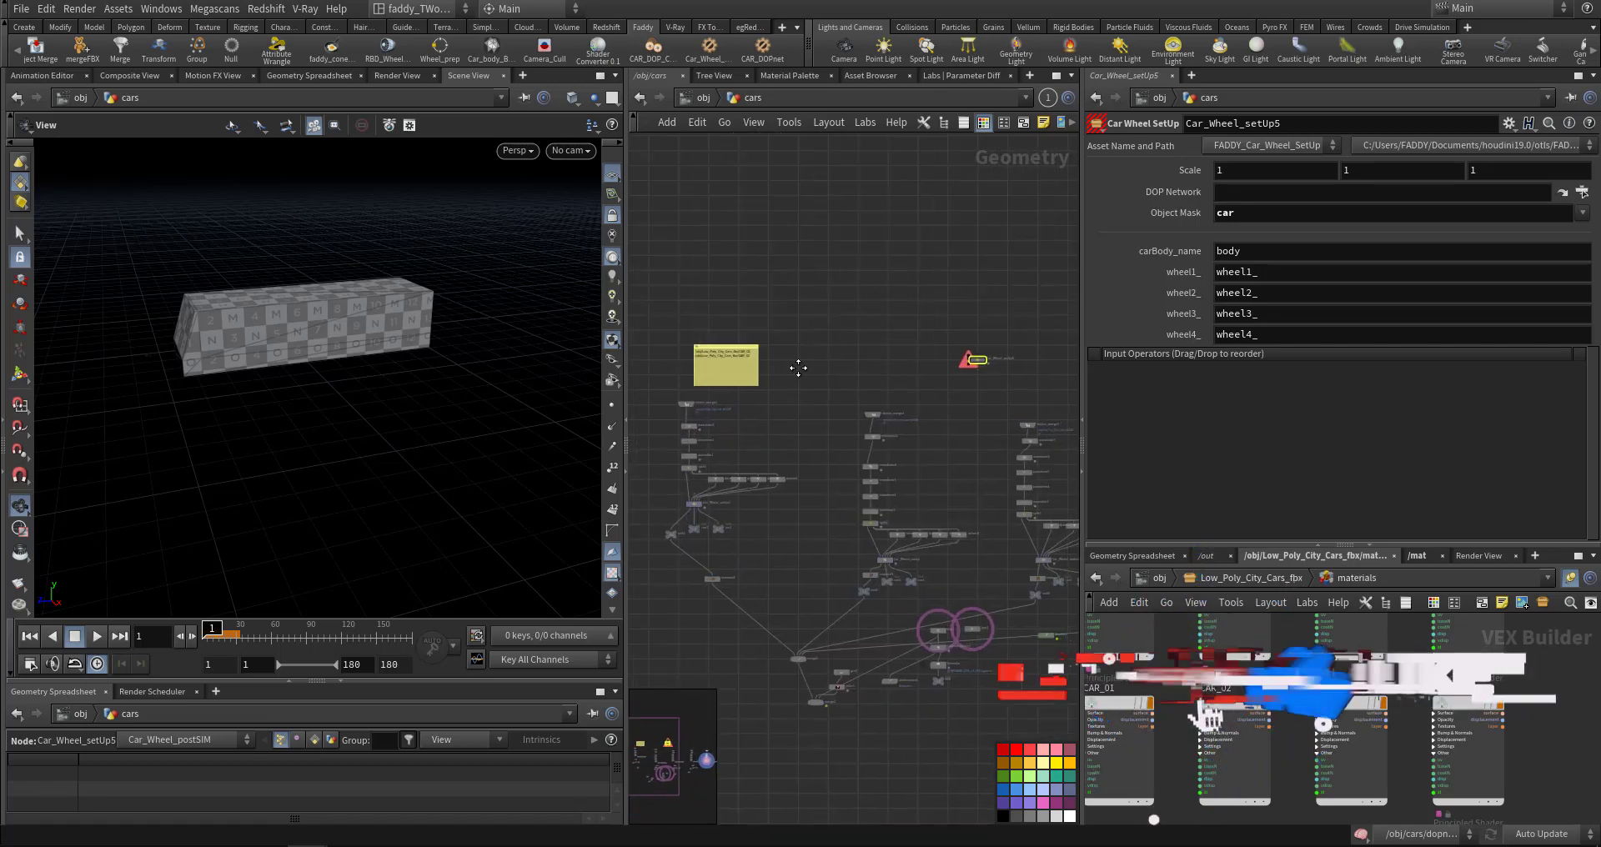
pyautogui.moveTo(982, 371); pyautogui.dragTo(700, 301, button='middle')
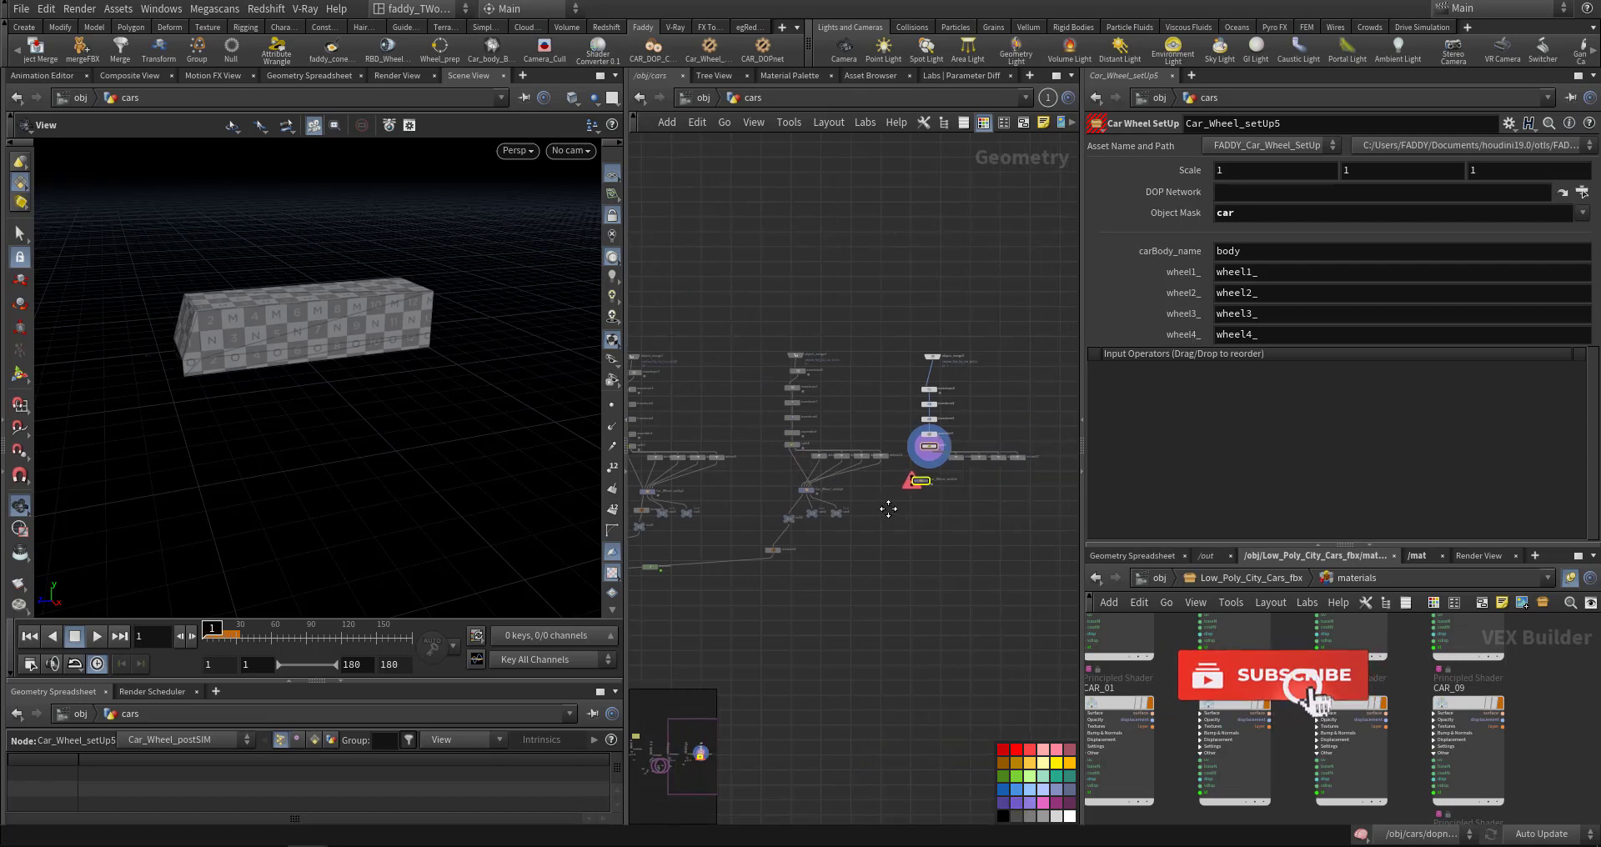
pyautogui.scroll(5, 883, 492)
pyautogui.click(792, 496)
pyautogui.moveTo(792, 497); pyautogui.dragTo(870, 492)
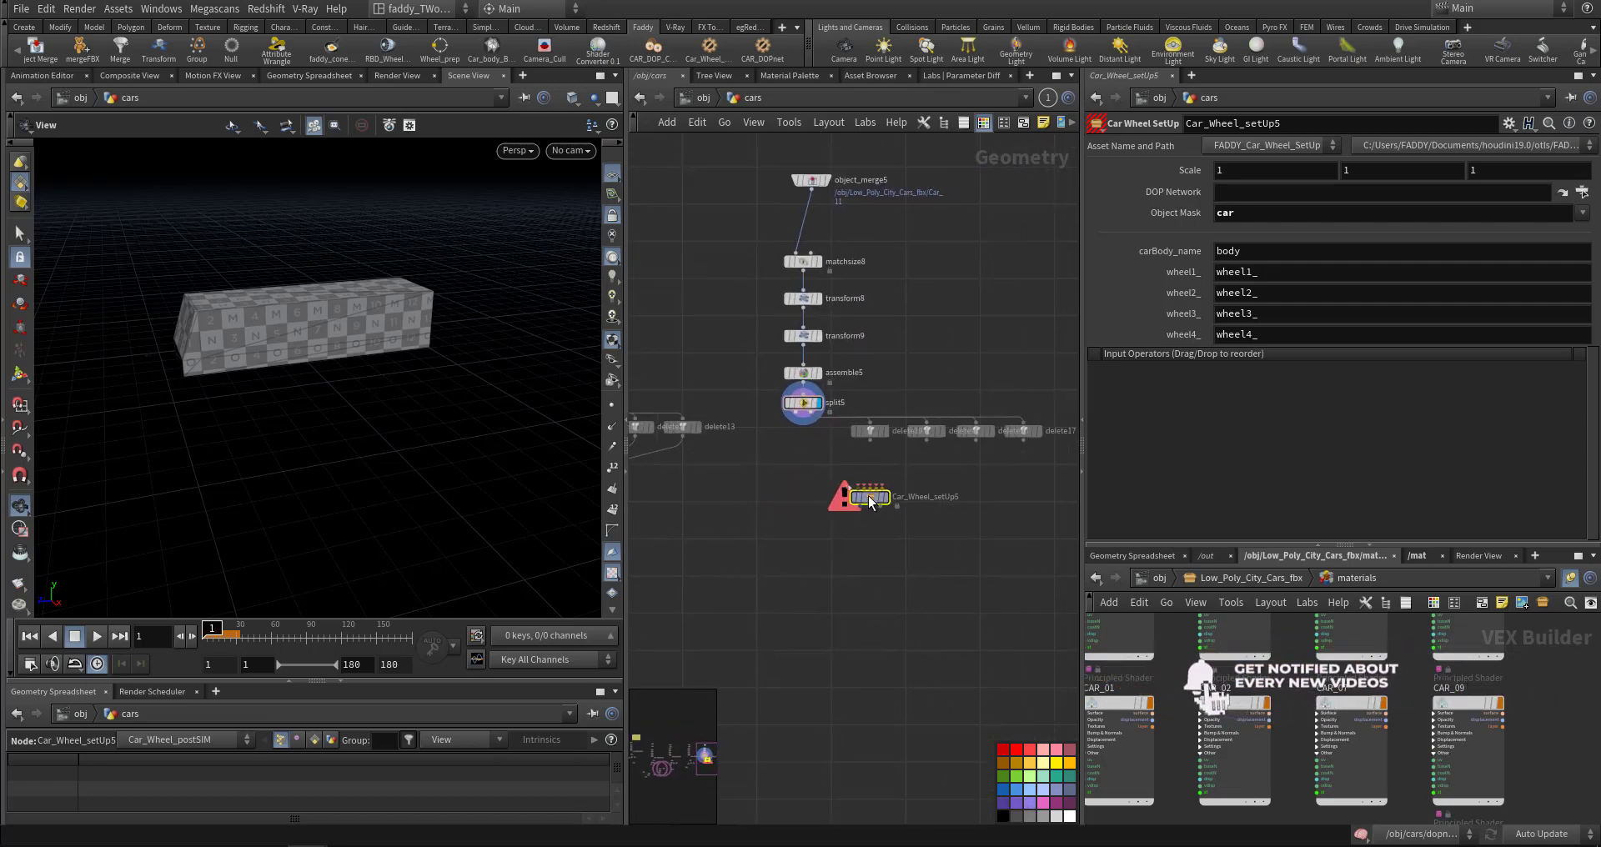
pyautogui.scroll(5, 859, 485)
# - Wire split5 and delete19, delete18, delete20, delete17 into Car_Wheel_setUp5's body and wheel inputs
pyautogui.click(838, 474)
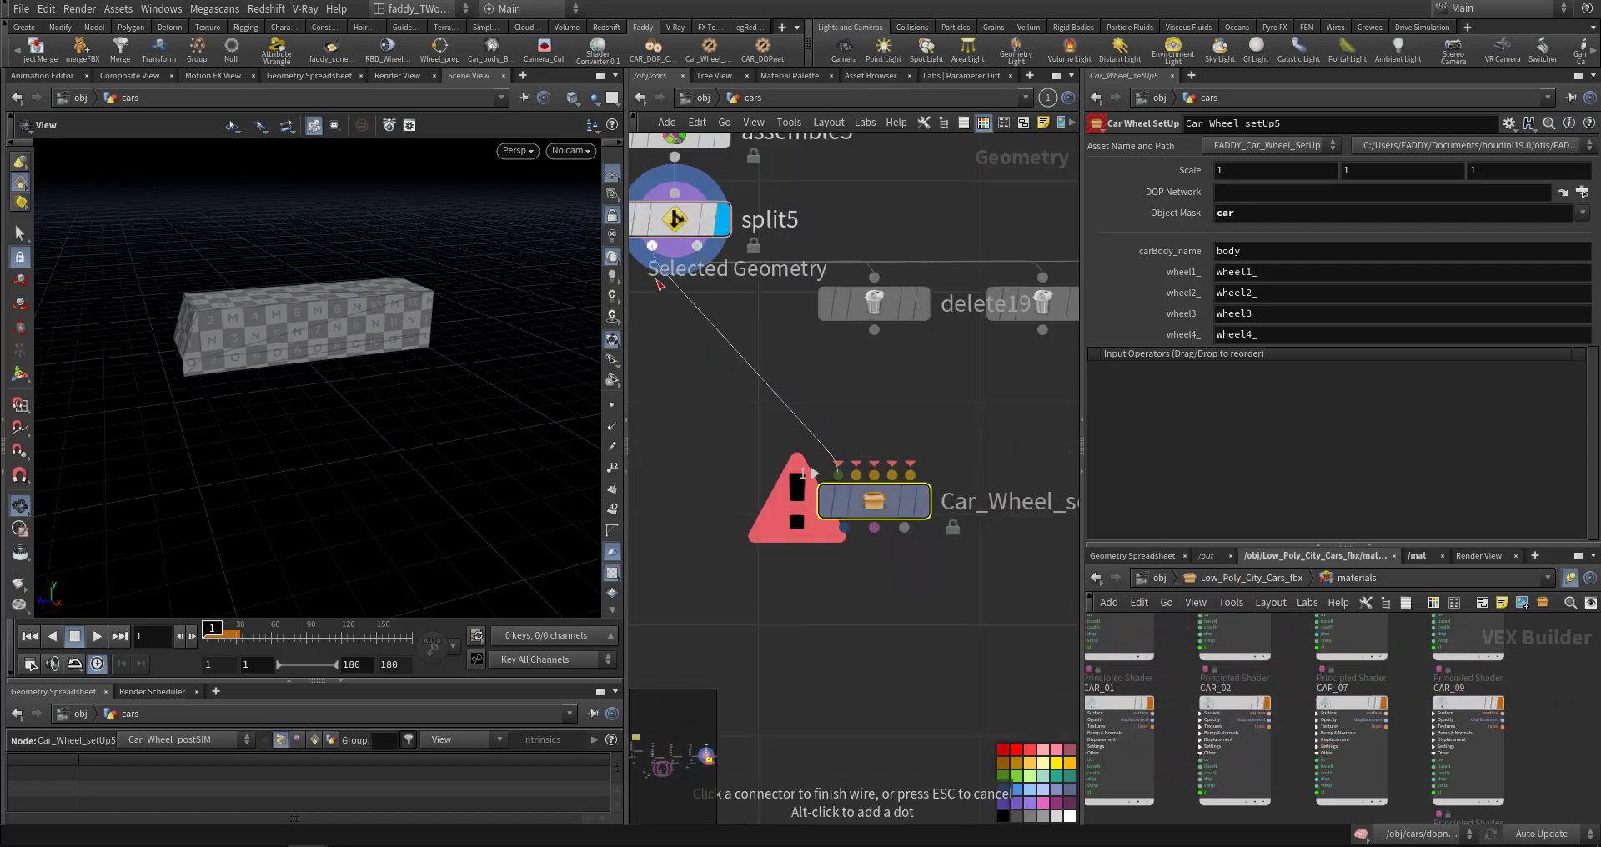
pyautogui.click(652, 246)
pyautogui.moveTo(868, 357); pyautogui.dragTo(813, 352, button='middle')
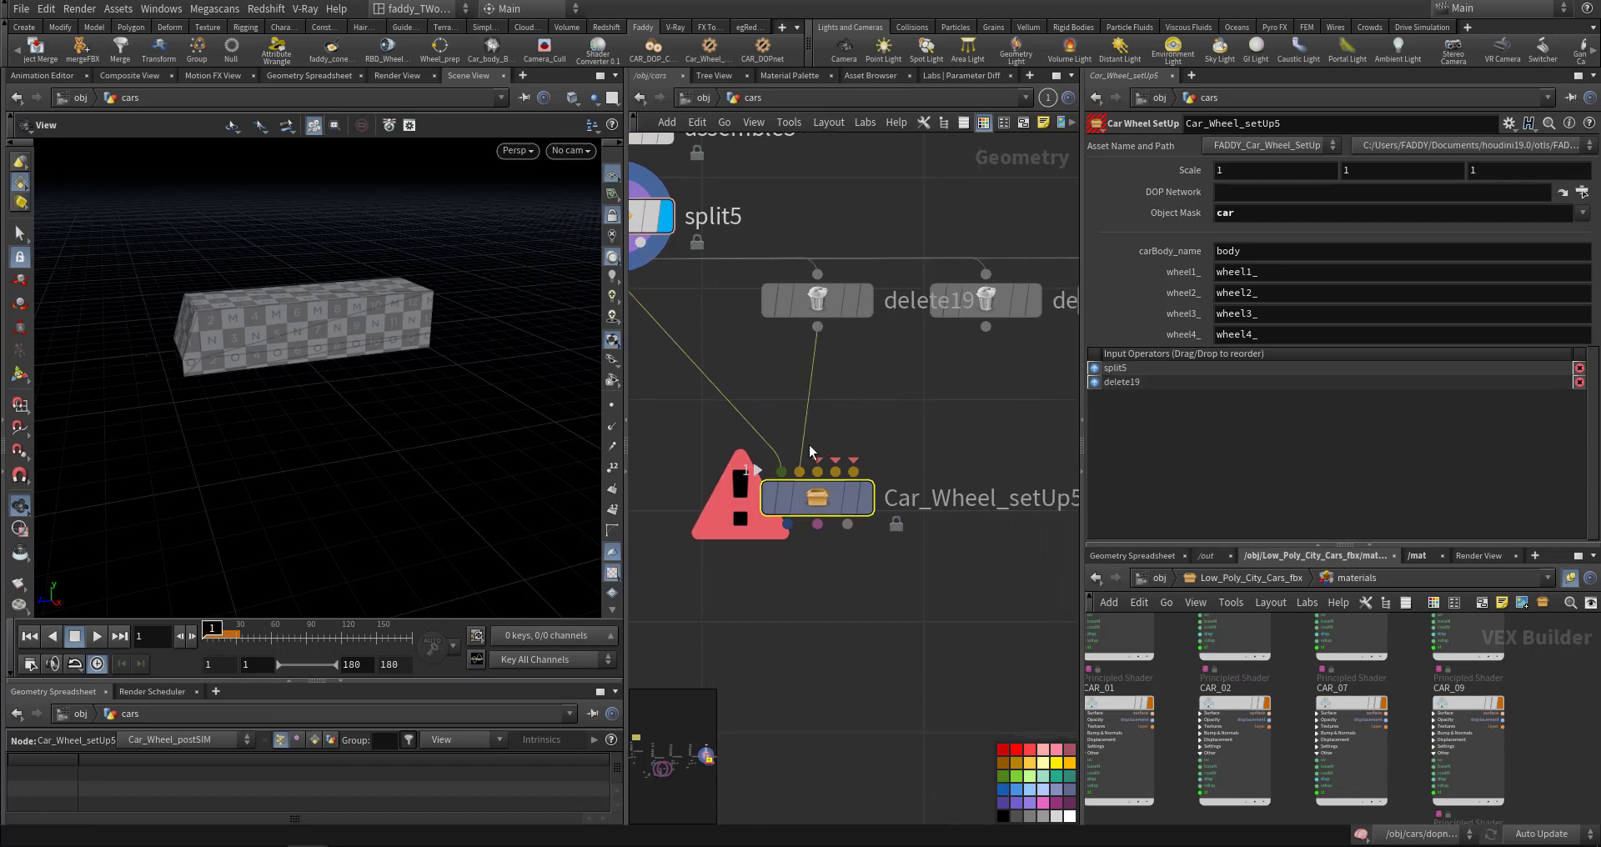
pyautogui.click(837, 461)
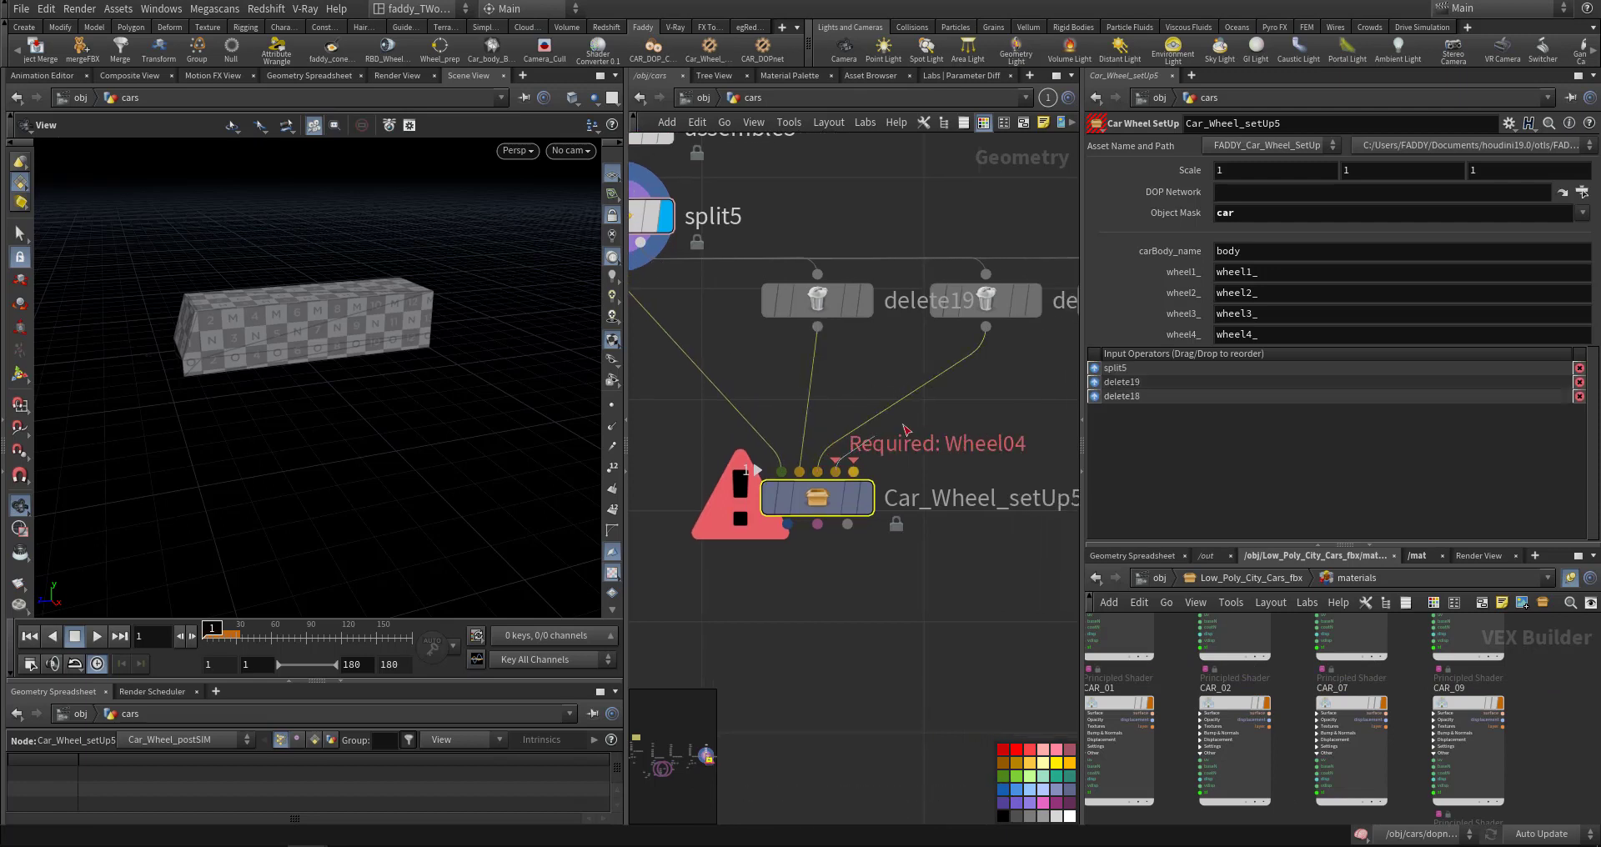
pyautogui.click(836, 469)
pyautogui.moveTo(997, 399); pyautogui.dragTo(843, 439, button='middle')
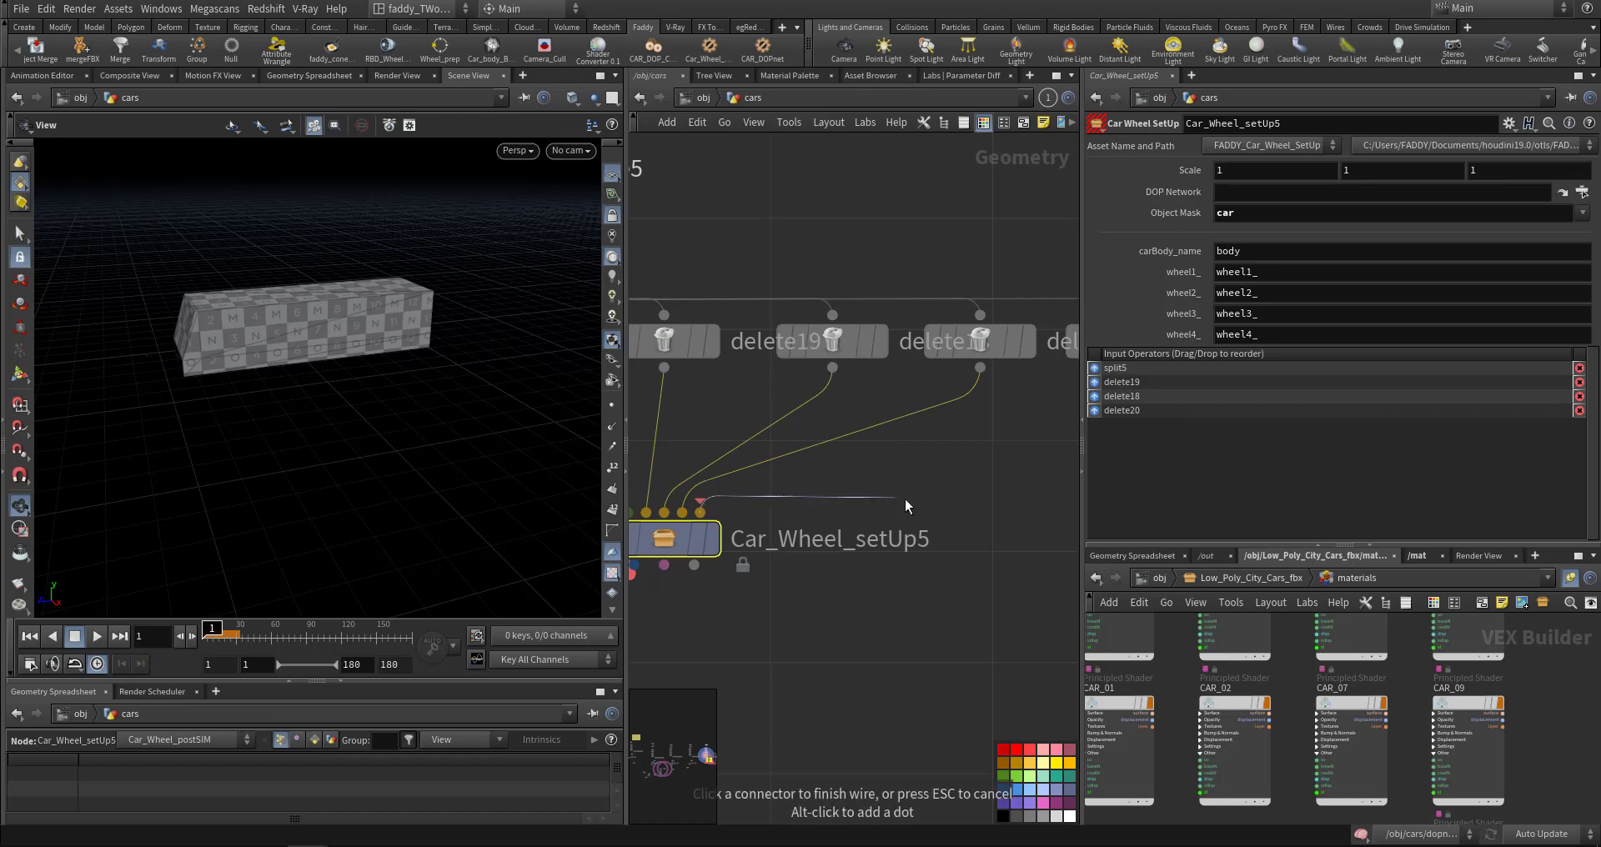
pyautogui.moveTo(1042, 425)
pyautogui.mouseDown(button='middle')
pyautogui.moveTo(900, 430)
pyautogui.moveTo(870, 456)
pyautogui.moveTo(887, 451)
pyautogui.mouseUp(button='middle')
pyautogui.click(962, 514)
pyautogui.scroll(-3, 917, 517)
pyautogui.scroll(-3, 895, 512)
pyautogui.scroll(-2, 896, 512)
# - Copy the previous rig's null, con and car nodes beside Car_Wheel_setUp5 as null5, con5 and car5
pyautogui.moveTo(822, 450); pyautogui.dragTo(646, 411)
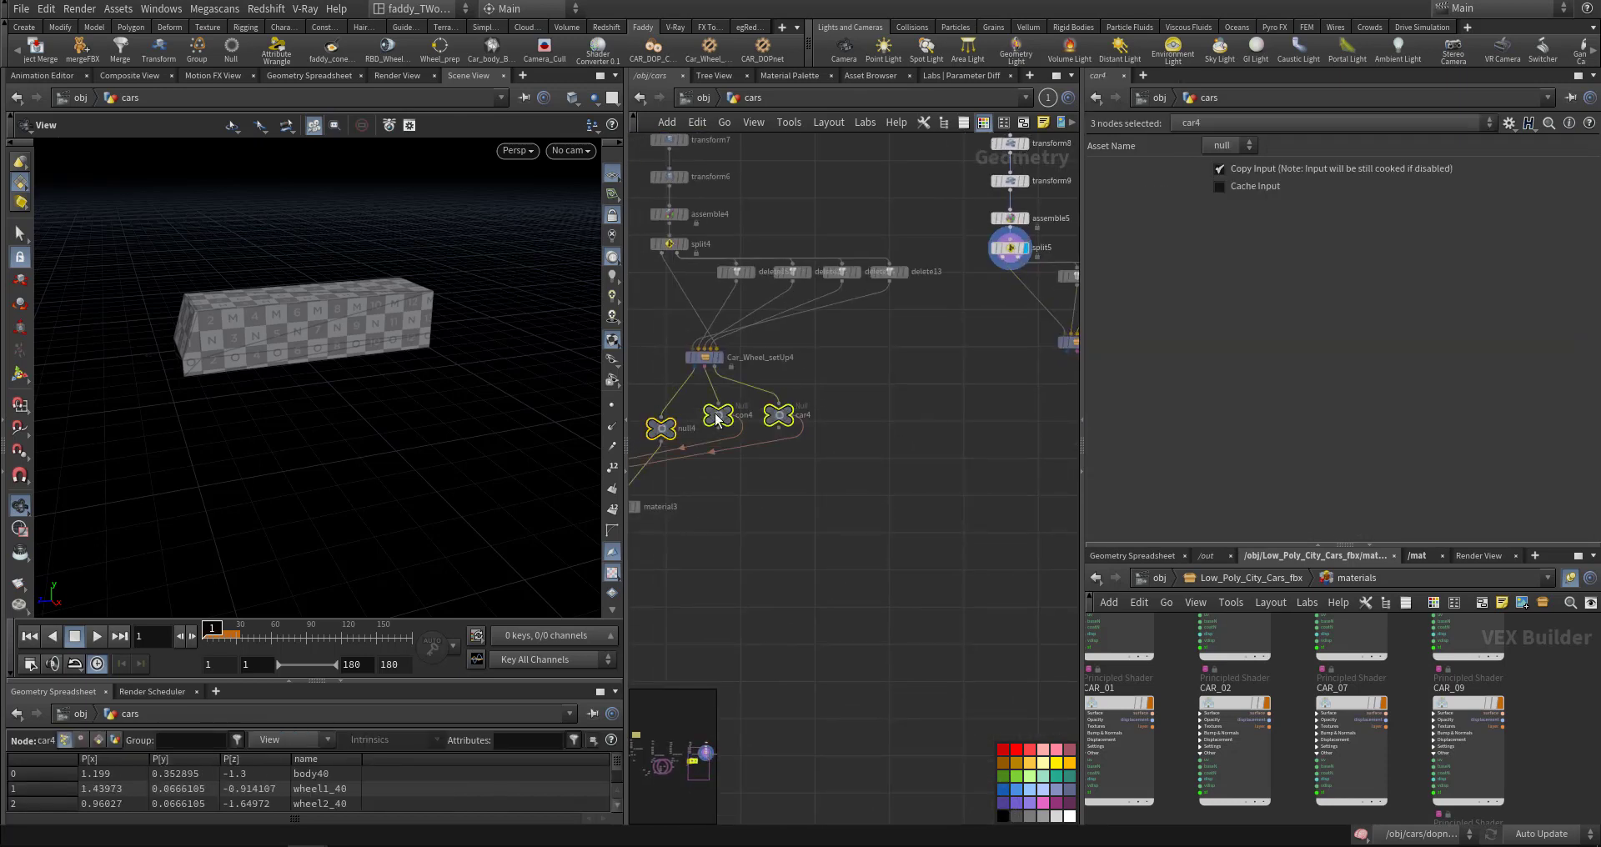
pyautogui.keyDown('alt'); pyautogui.moveTo(777, 414); pyautogui.dragTo(949, 430); pyautogui.keyUp('alt')
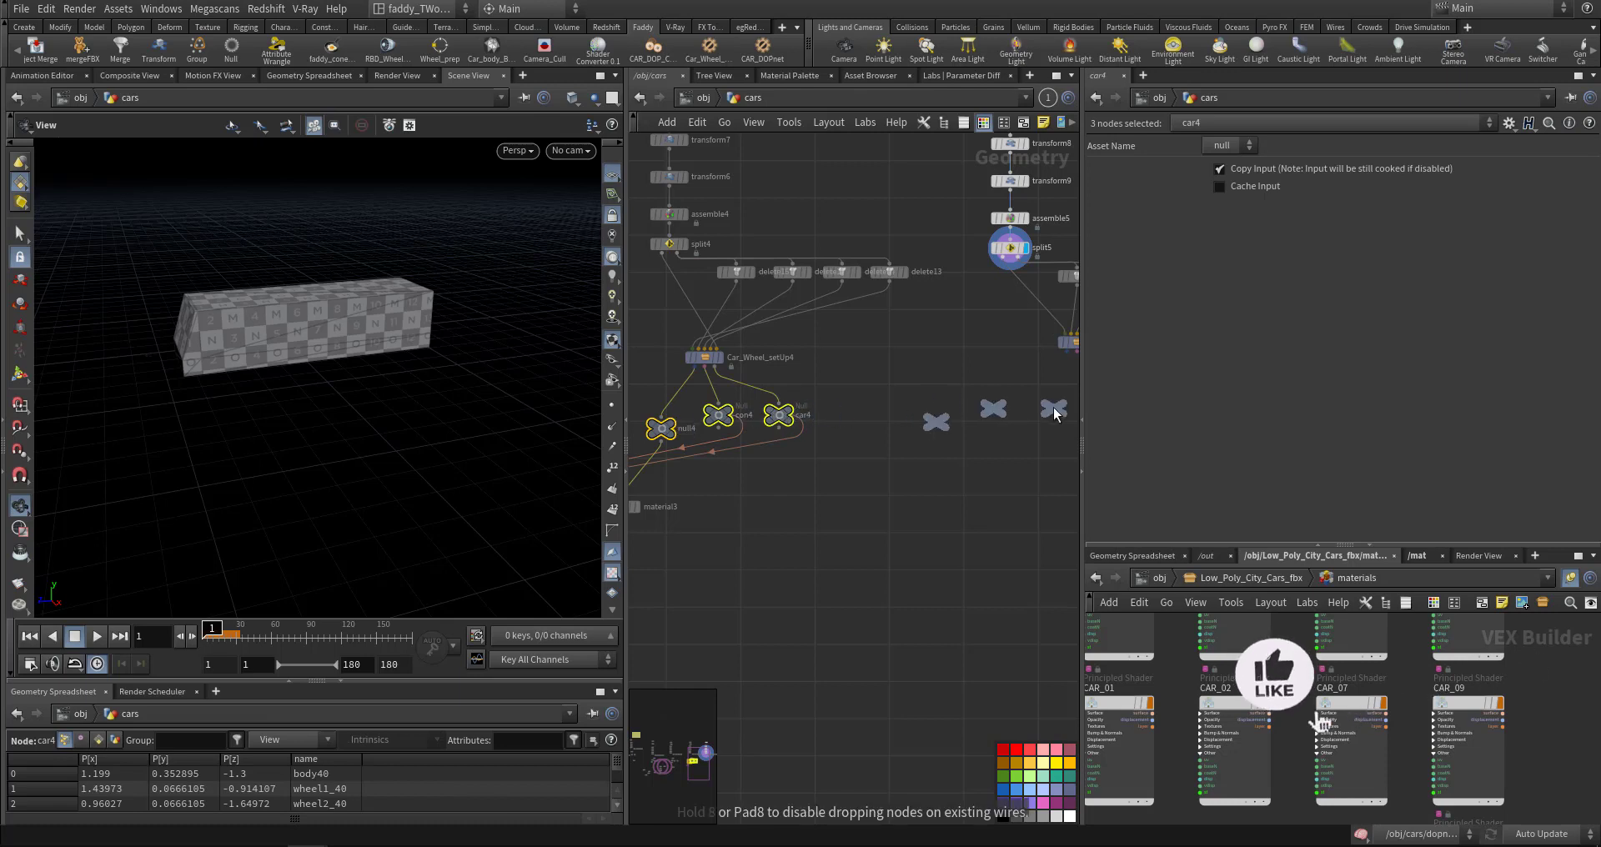
pyautogui.click(892, 490)
pyautogui.scroll(2, 867, 493)
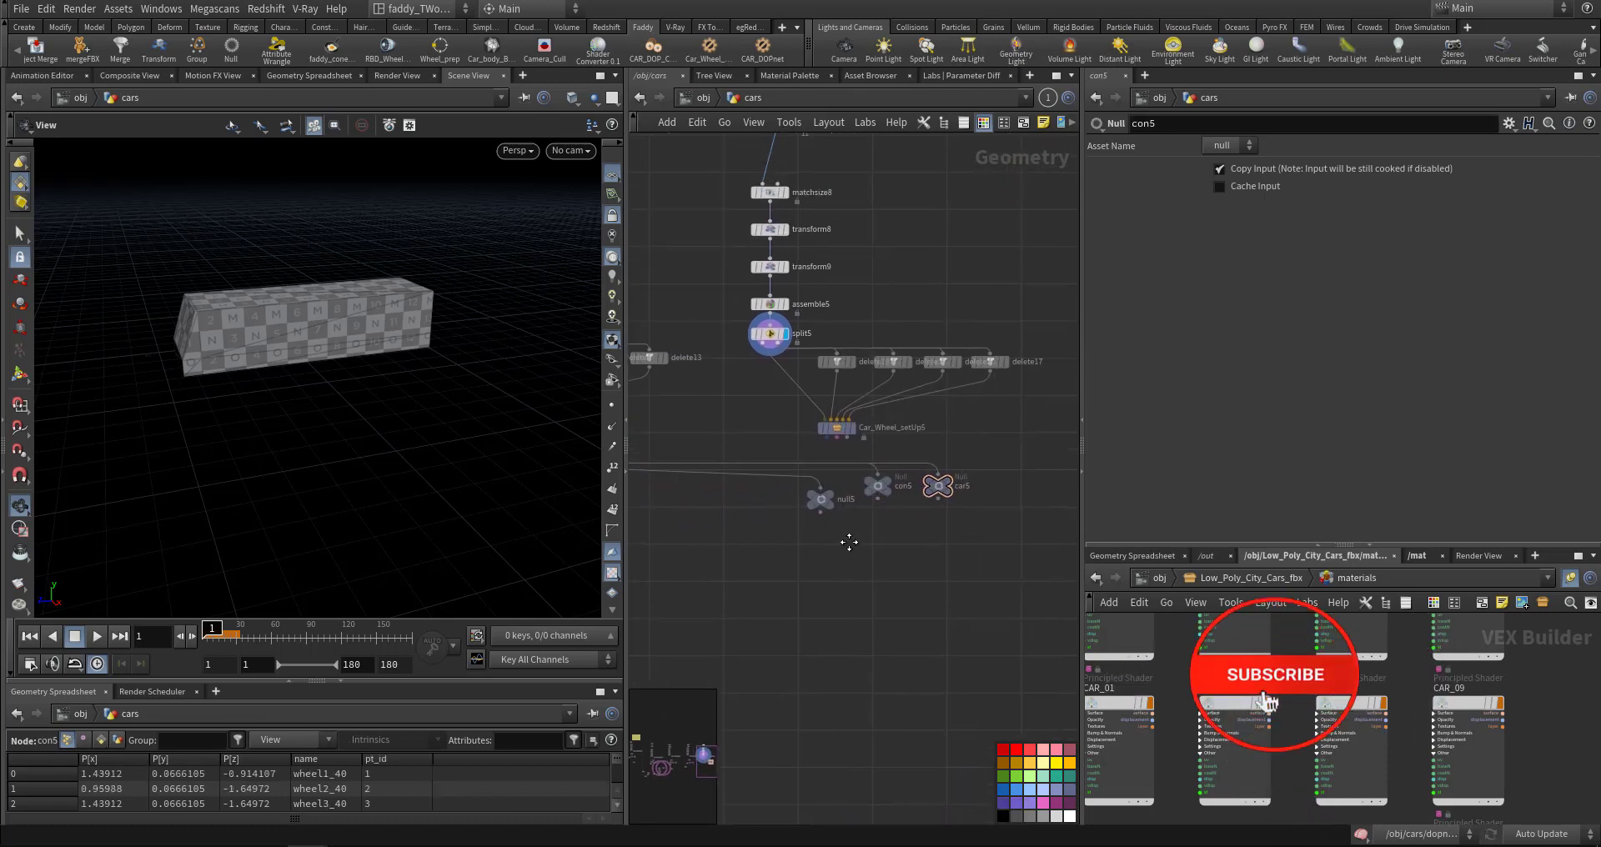
pyautogui.scroll(3, 849, 497)
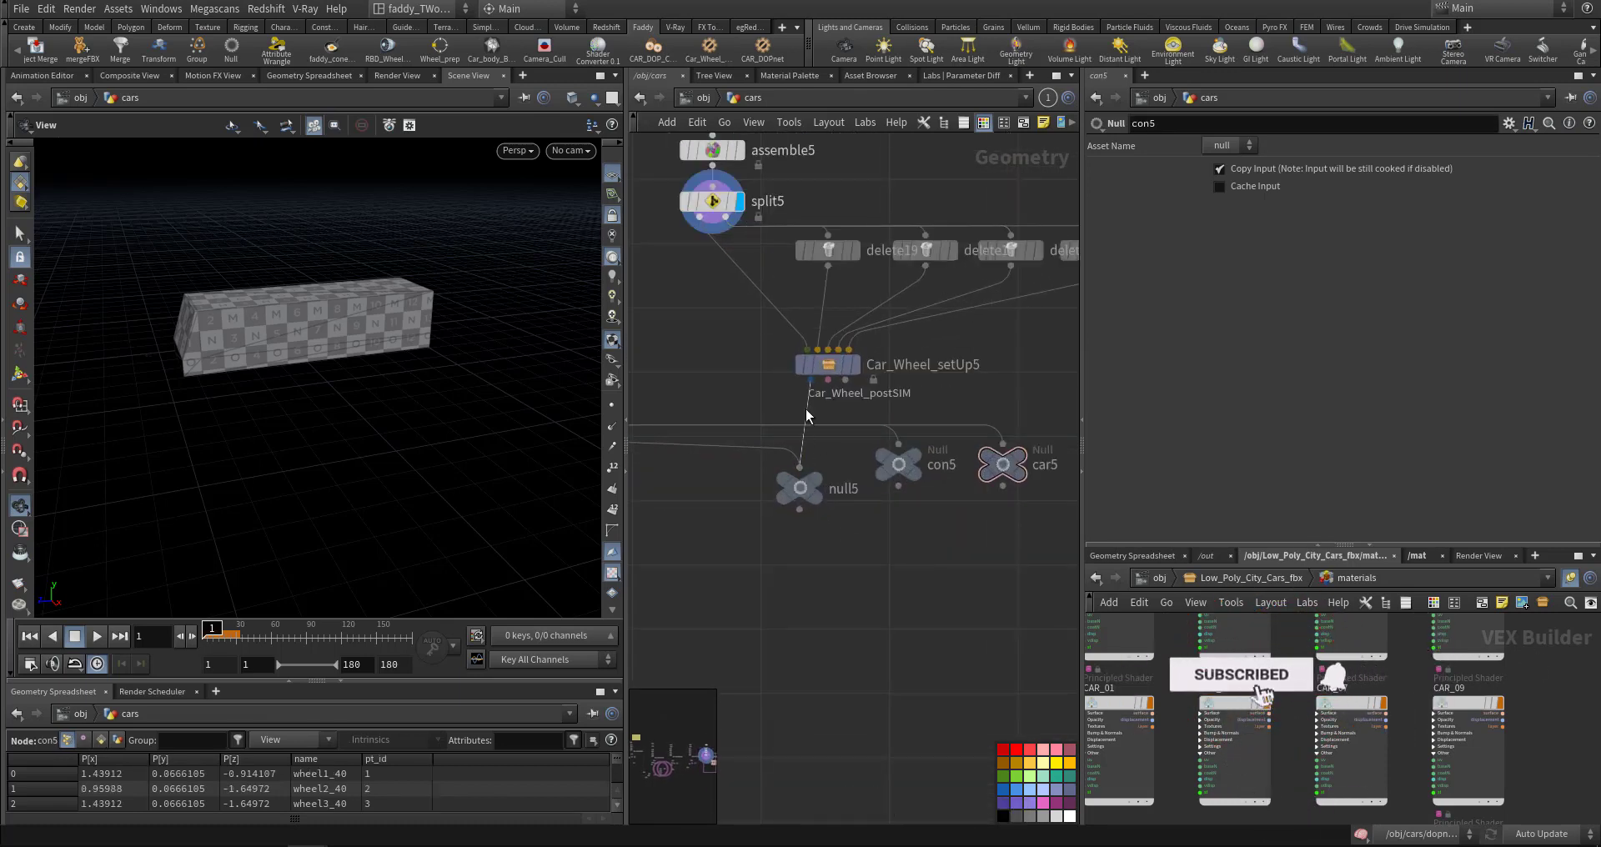
# - Connect Car_Wheel_setUp5's output to con5 and display car5 to see the bus with wheels
pyautogui.click(871, 438)
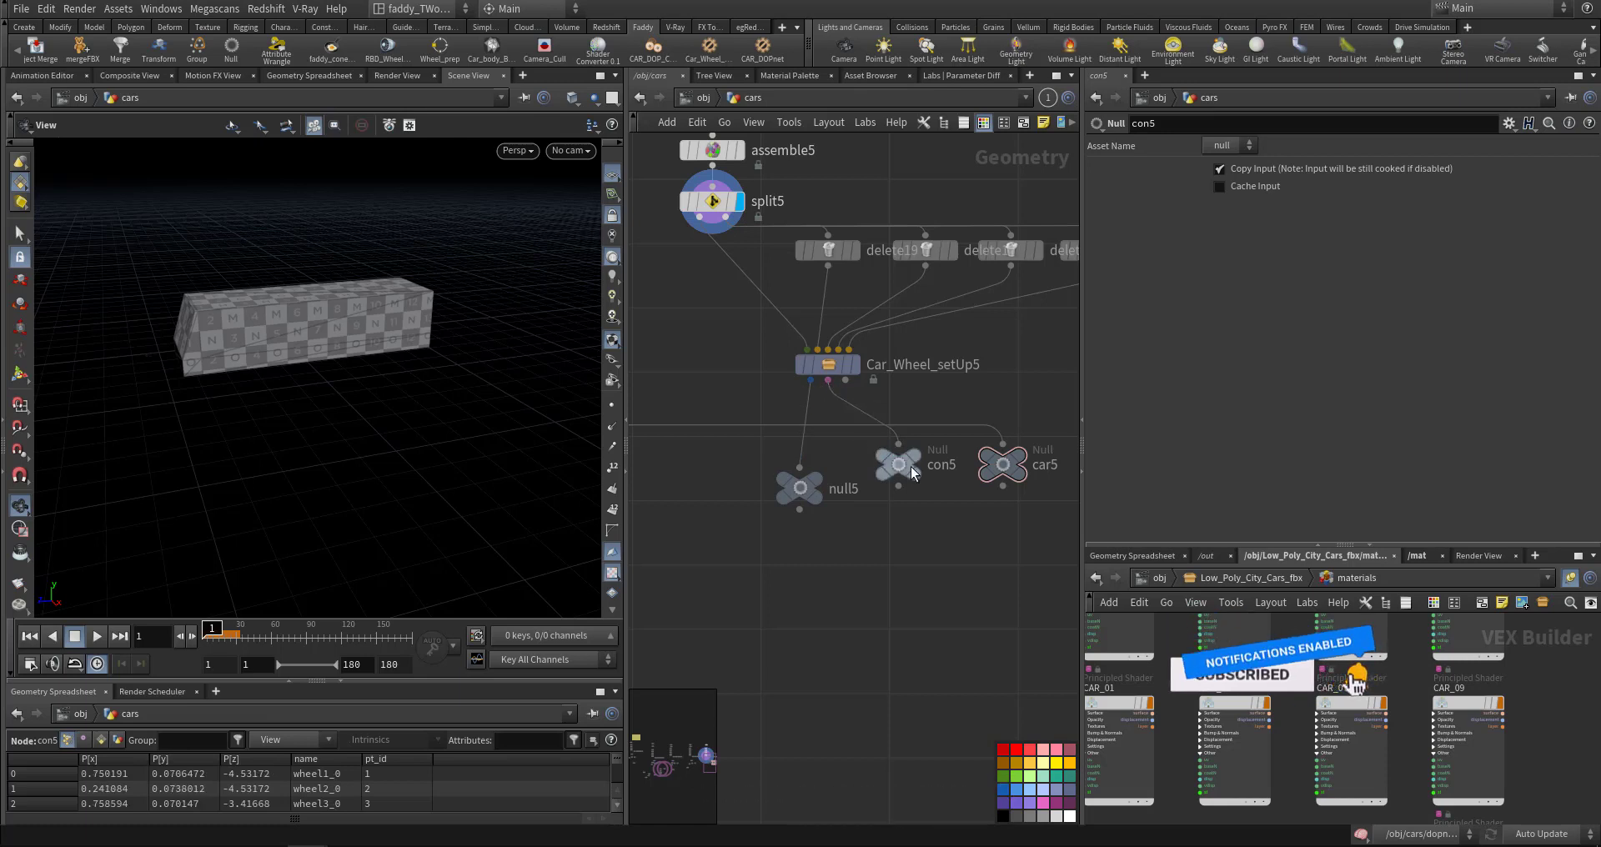
pyautogui.click(1019, 458)
pyautogui.moveTo(1015, 366)
pyautogui.mouseDown(button='middle')
pyautogui.moveTo(936, 542)
pyautogui.moveTo(1050, 583)
pyautogui.mouseUp(button='middle')
pyautogui.scroll(-5, 774, 479)
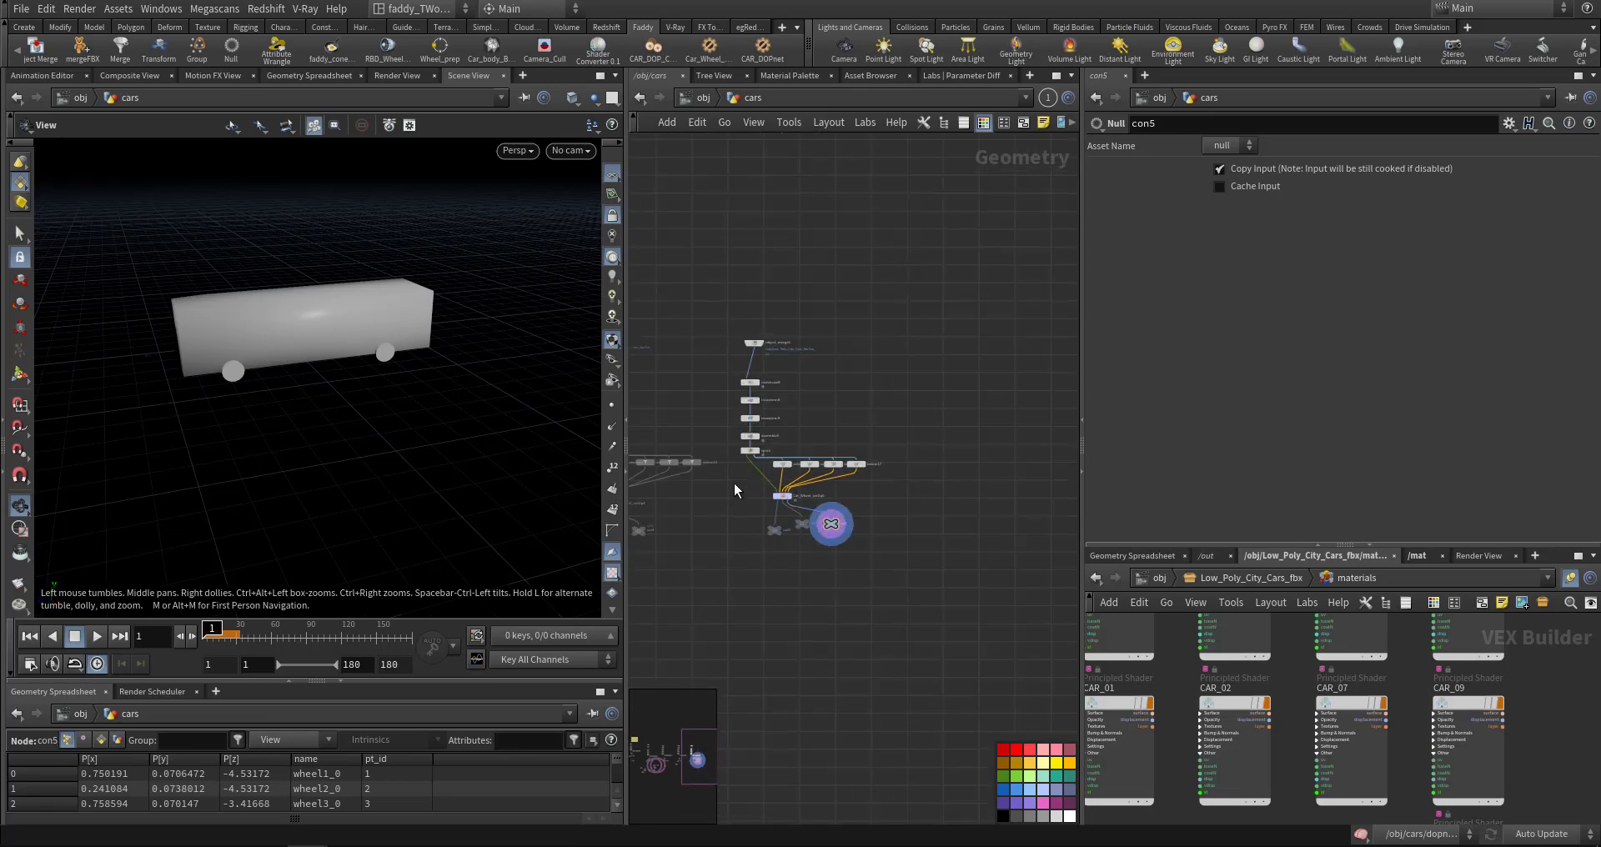
# - Select Car_Wheel_setUp5 to show object mask car, body name body and wheels wheel1_ to wheel4_
pyautogui.moveTo(774, 479); pyautogui.dragTo(840, 471, button='middle')
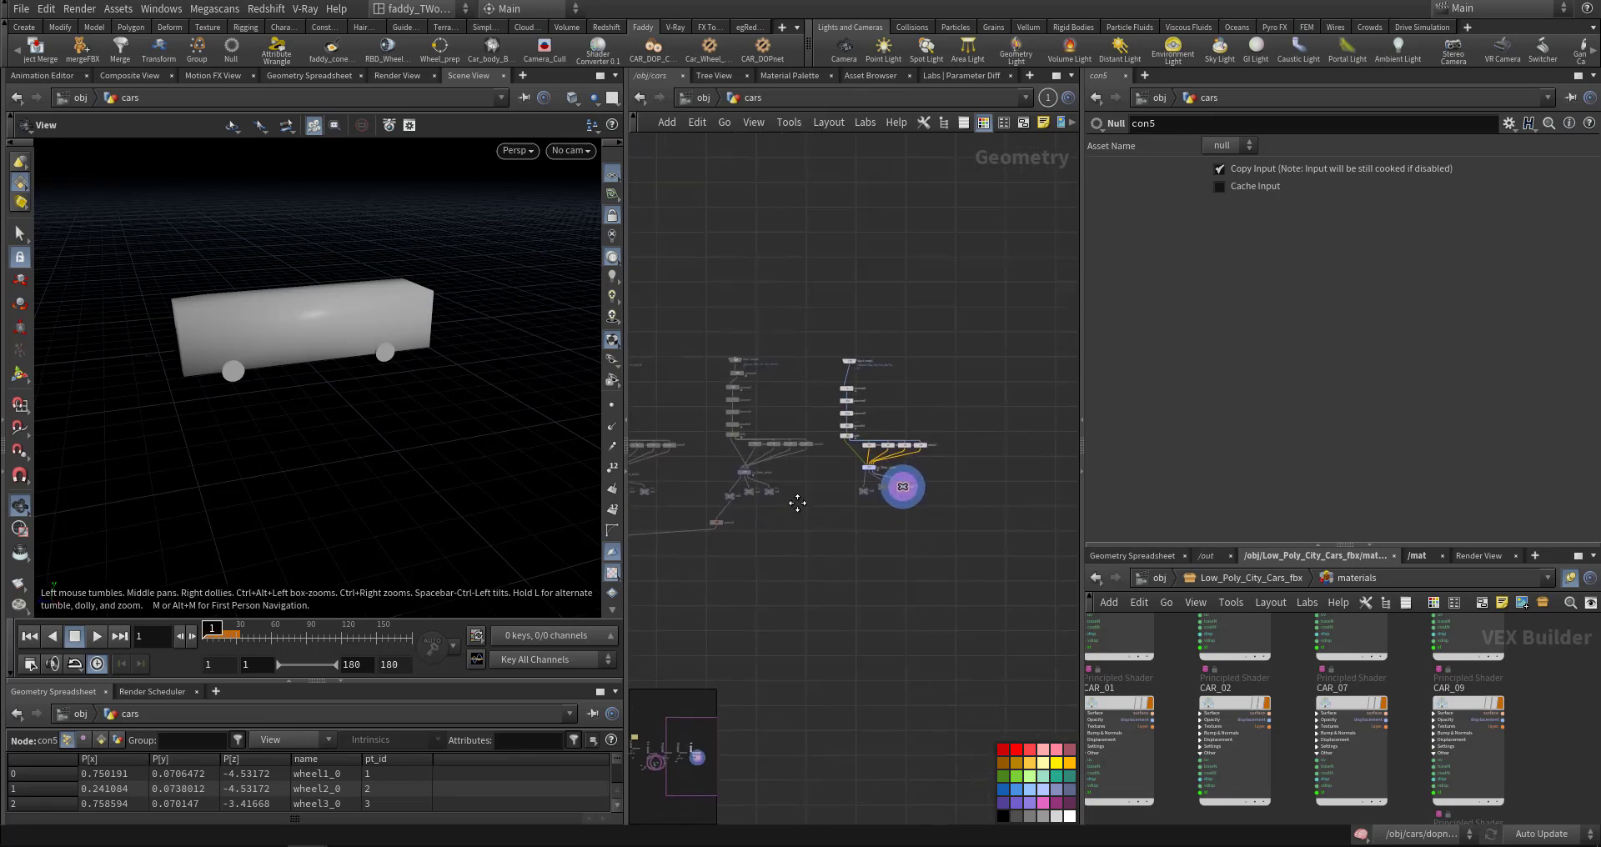
pyautogui.scroll(5, 840, 471)
pyautogui.scroll(3, 841, 471)
pyautogui.moveTo(850, 621); pyautogui.dragTo(765, 415, button='middle')
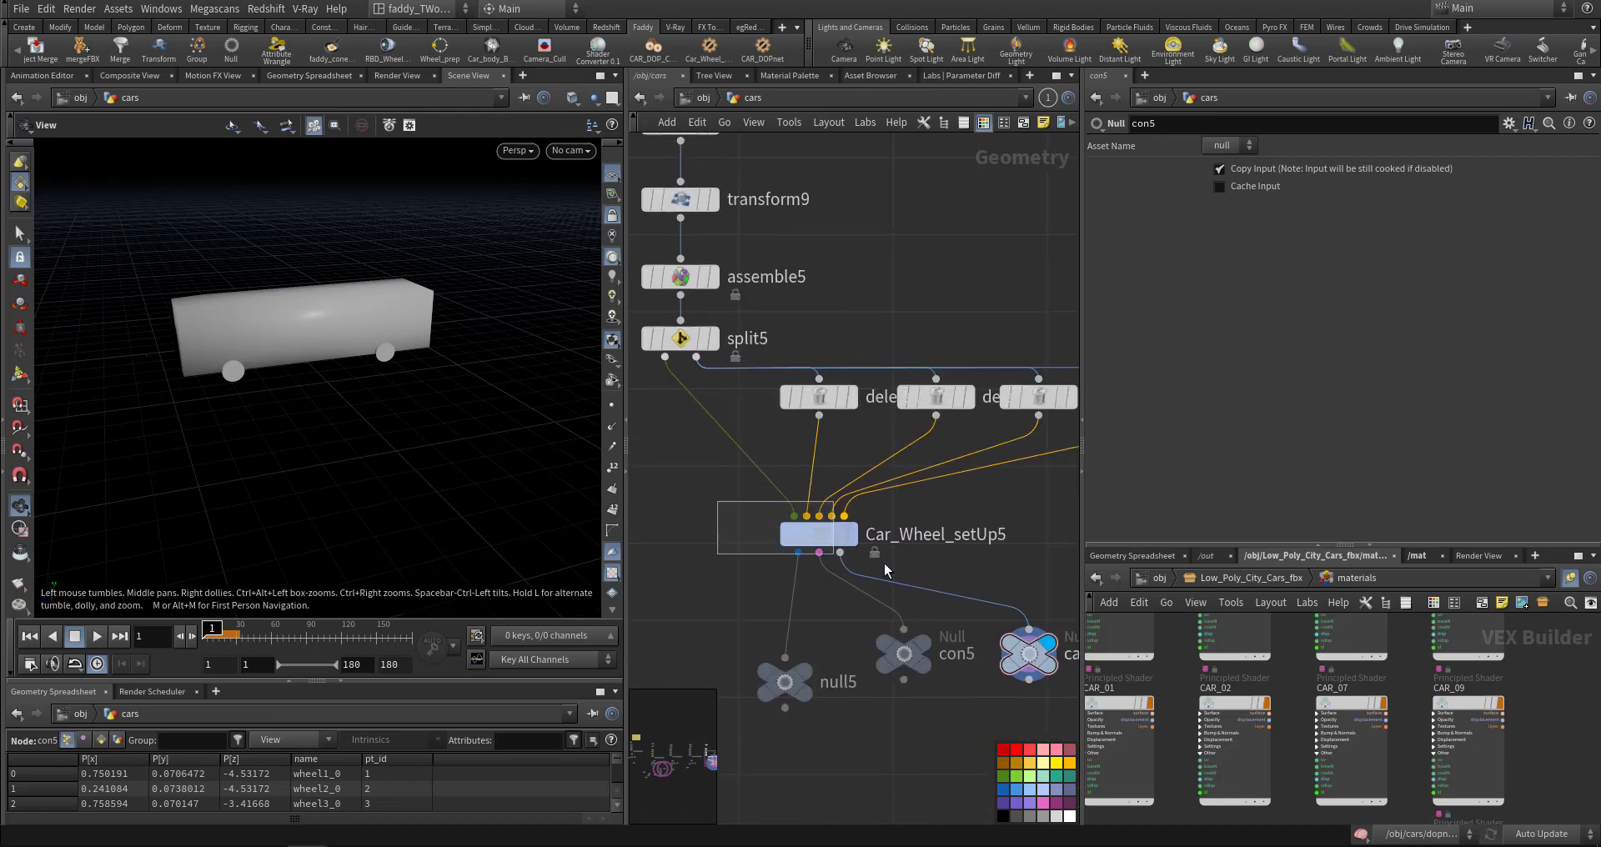
pyautogui.moveTo(717, 502); pyautogui.dragTo(885, 570)
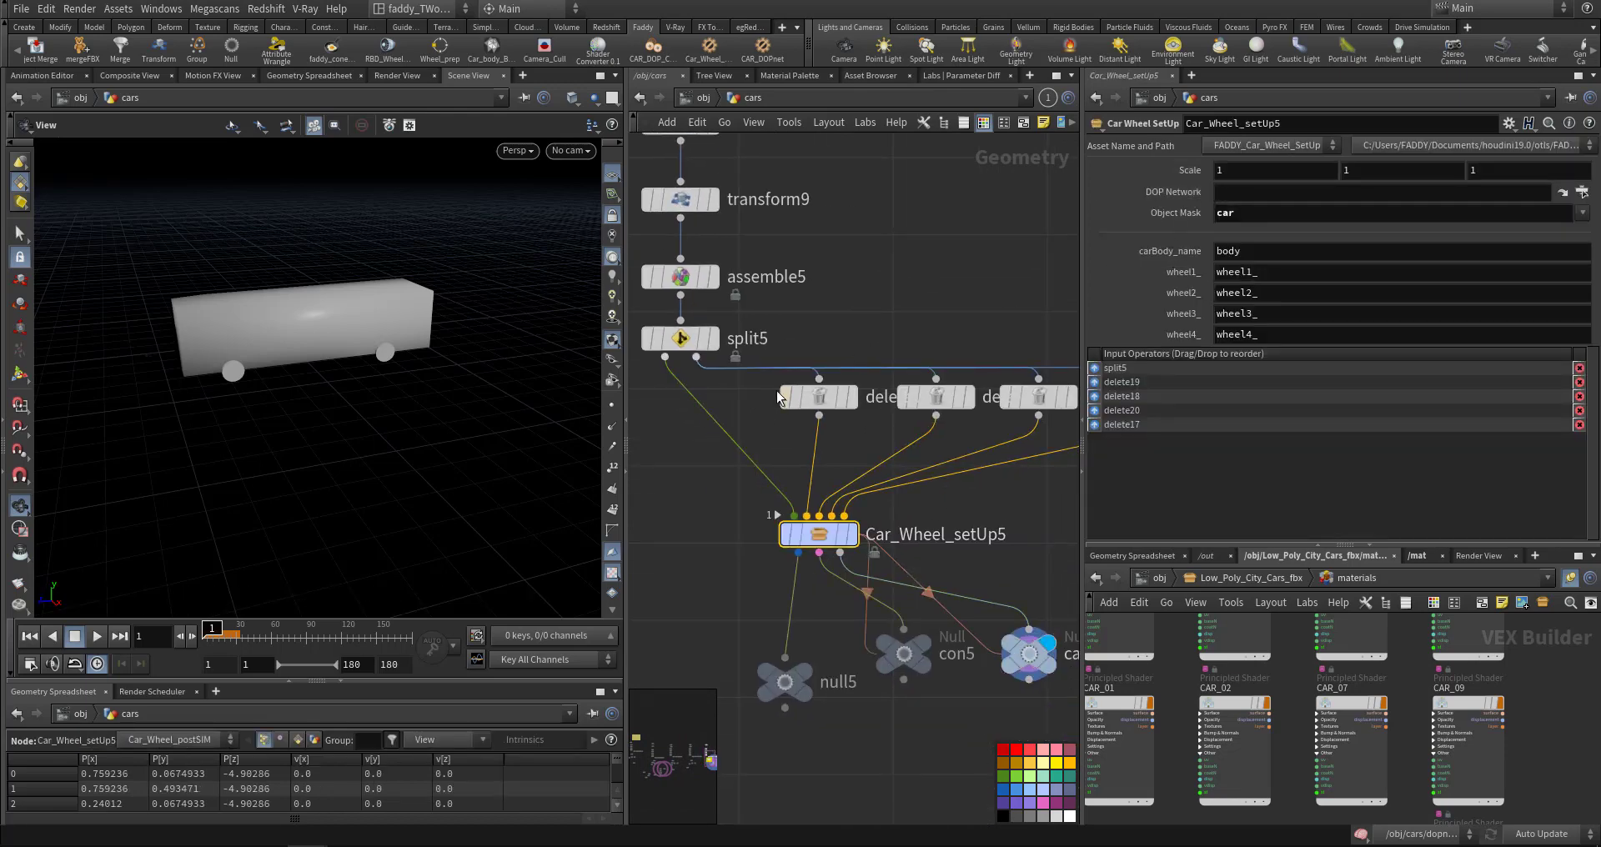
# - Set Car_Wheel_setUp5's DOP Network to ../dopnet1 and rename mask and body to car5 and body5
pyautogui.scroll(-4, 780, 398)
pyautogui.moveTo(779, 398)
pyautogui.mouseDown(button='middle')
pyautogui.moveTo(870, 432)
pyautogui.moveTo(890, 423)
pyautogui.mouseUp(button='middle')
pyautogui.moveTo(757, 384); pyautogui.dragTo(1234, 202)
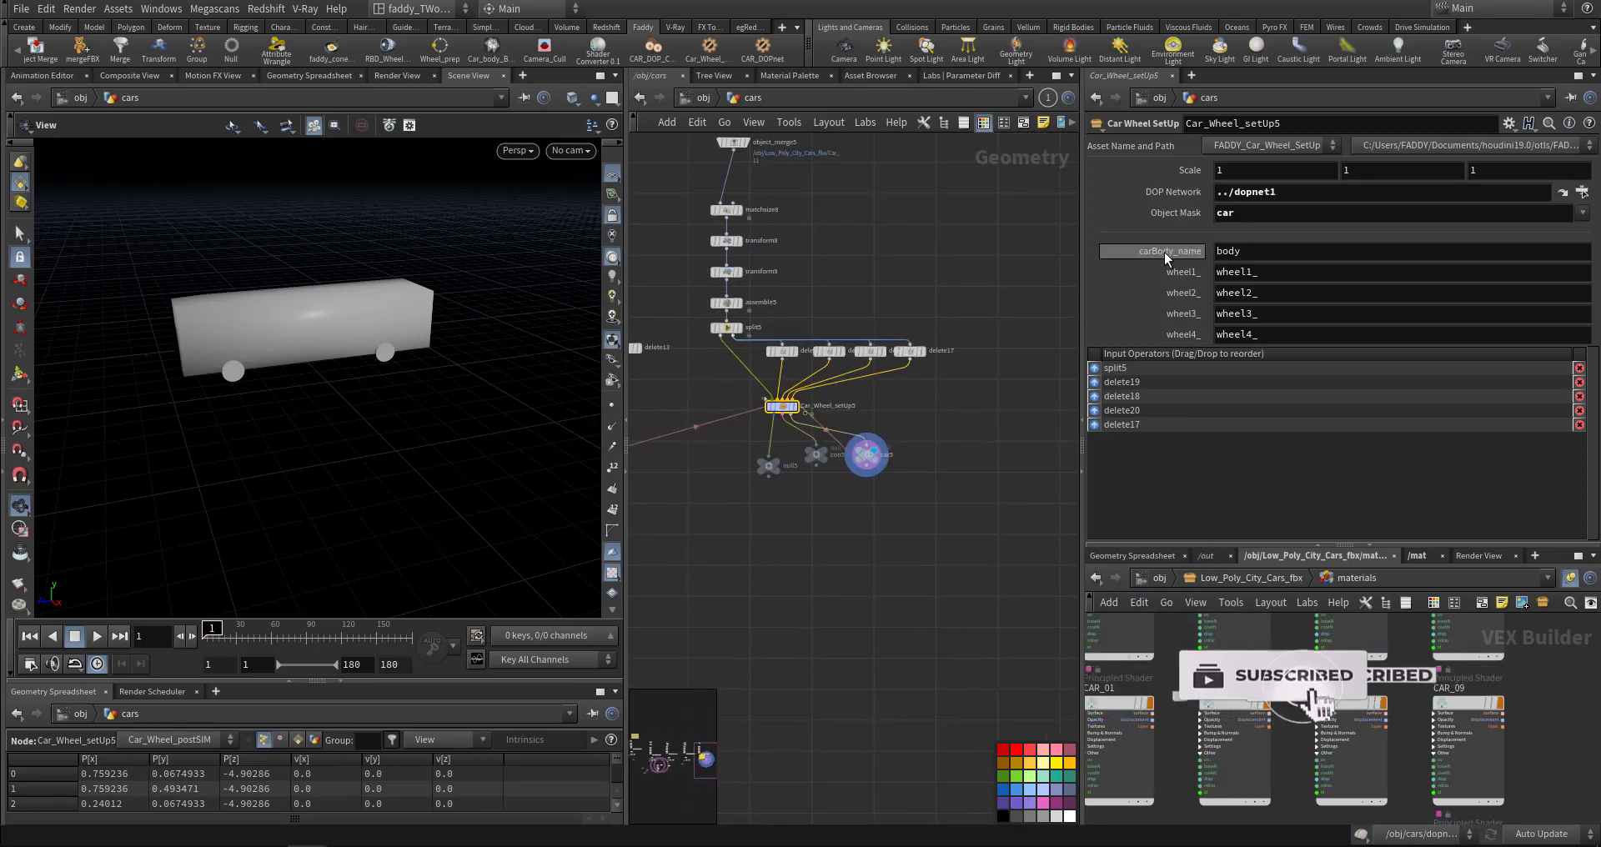
pyautogui.click(1245, 216)
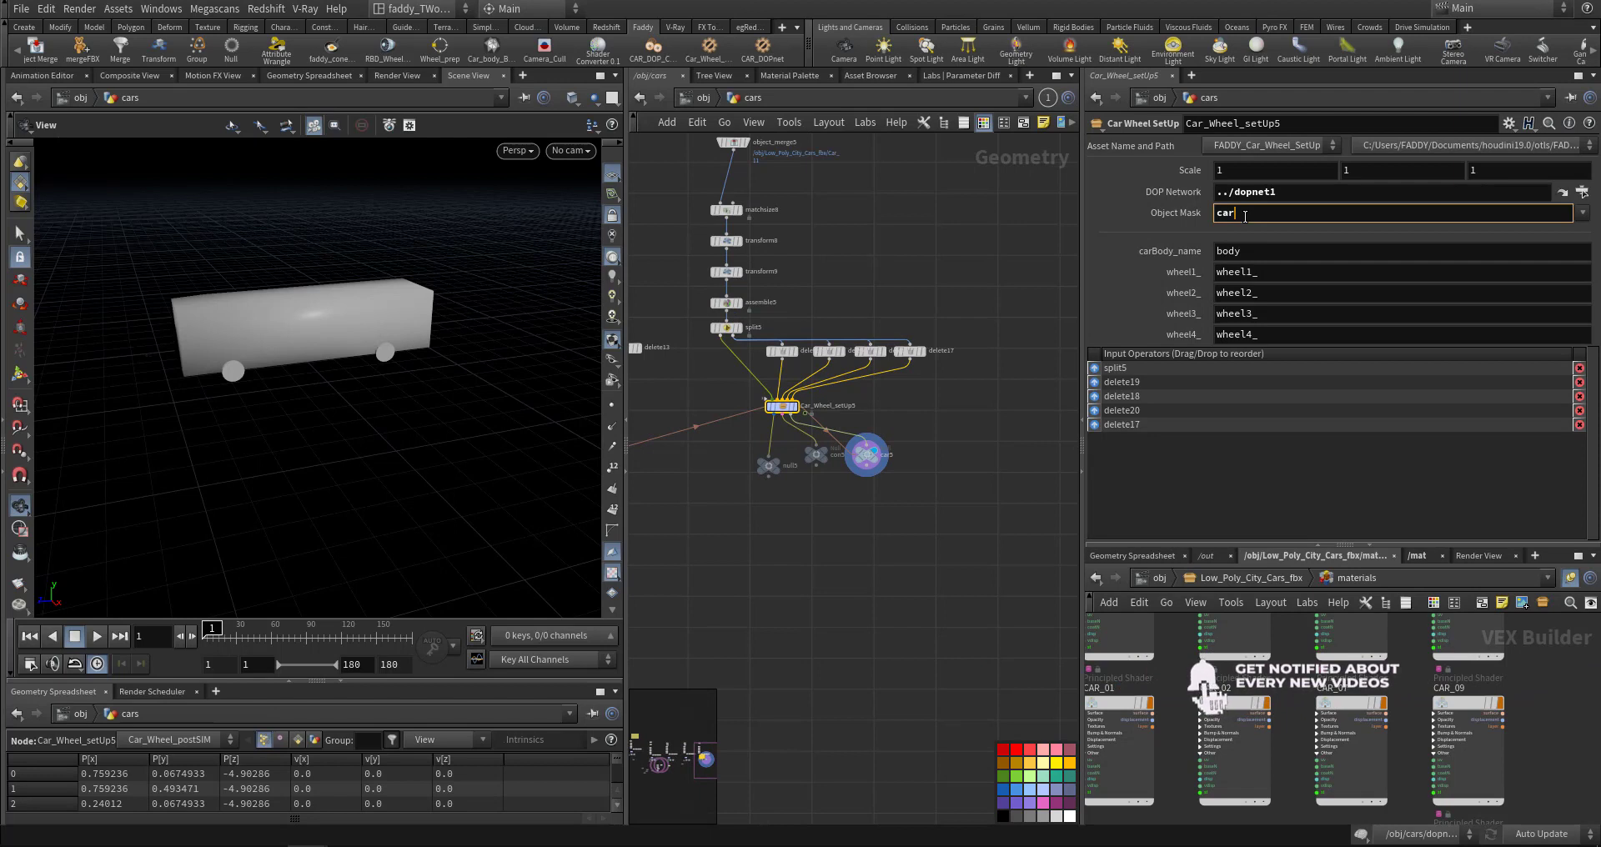
pyautogui.write('5')
pyautogui.click(1273, 251)
pyautogui.write('5')
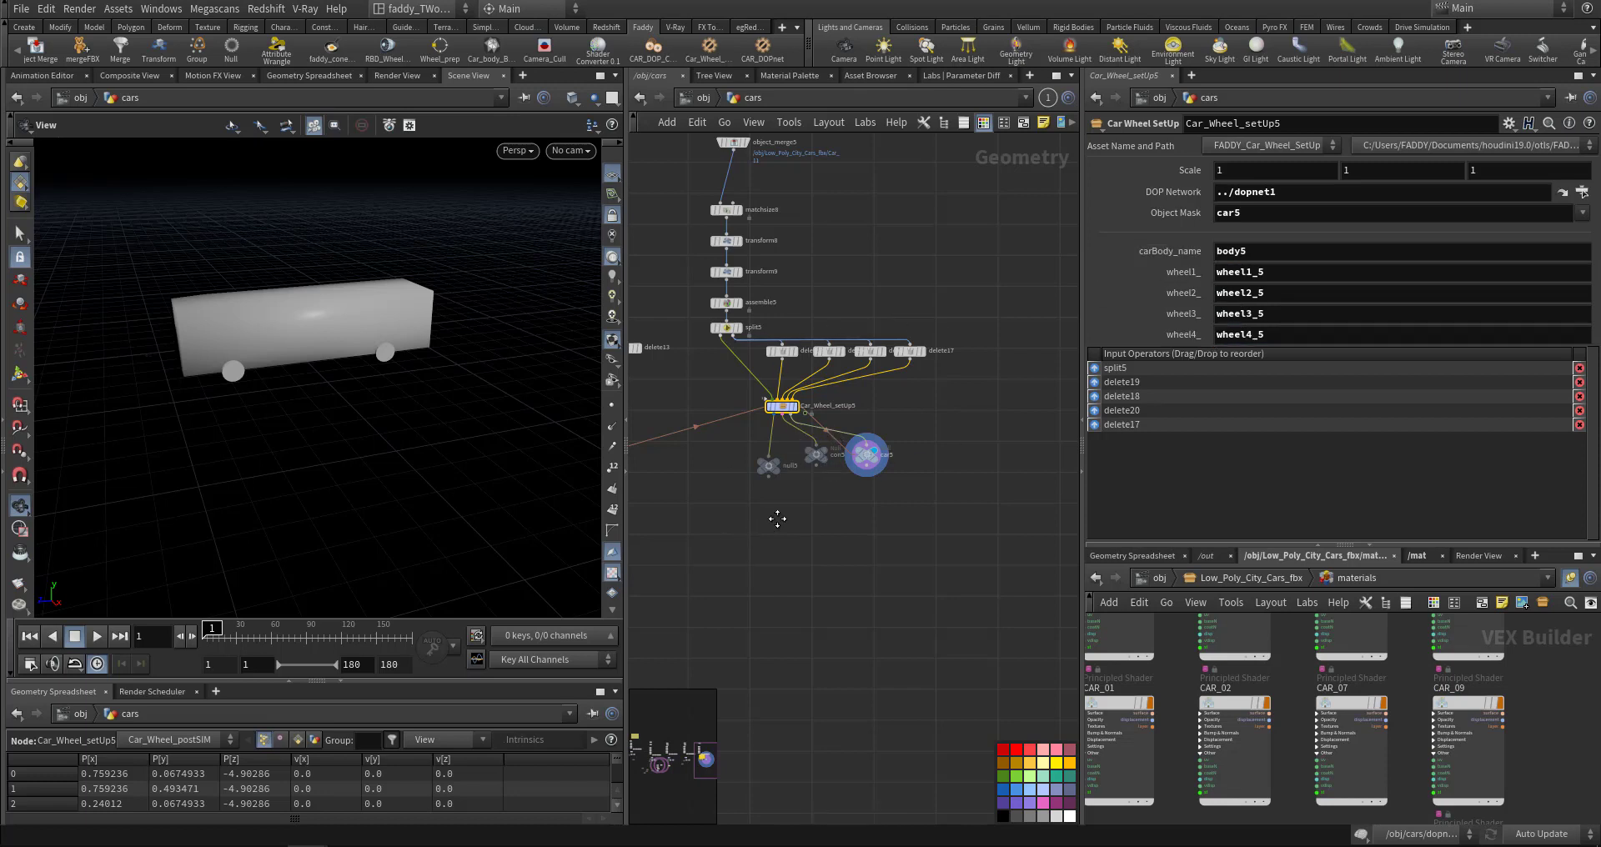
pyautogui.moveTo(777, 519)
pyautogui.mouseDown(button='middle')
pyautogui.moveTo(654, 394)
pyautogui.moveTo(778, 458)
pyautogui.moveTo(801, 497)
pyautogui.moveTo(826, 377)
pyautogui.mouseUp(button='middle')
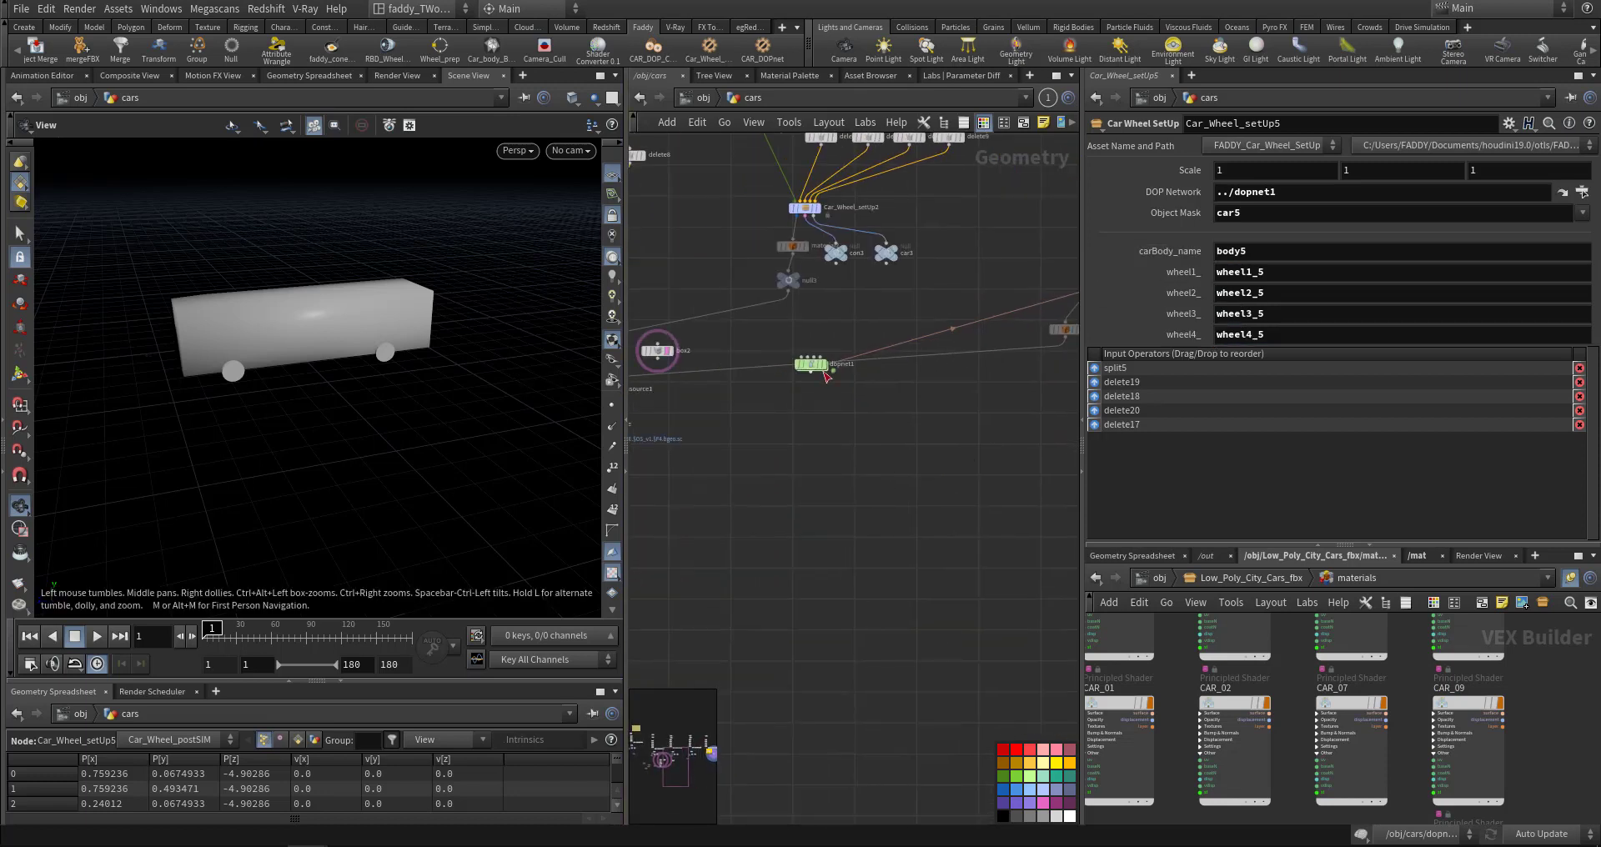
# - Inside dopnet1, duplicate car4, cone_twist3 and constraintnetwork6 and wire the copies into the merge
pyautogui.doubleClick(808, 369)
pyautogui.moveTo(932, 313)
pyautogui.mouseDown(button='middle')
pyautogui.moveTo(843, 365)
pyautogui.moveTo(808, 463)
pyautogui.moveTo(974, 468)
pyautogui.moveTo(900, 456)
pyautogui.mouseUp(button='middle')
pyautogui.moveTo(773, 302); pyautogui.dragTo(774, 305)
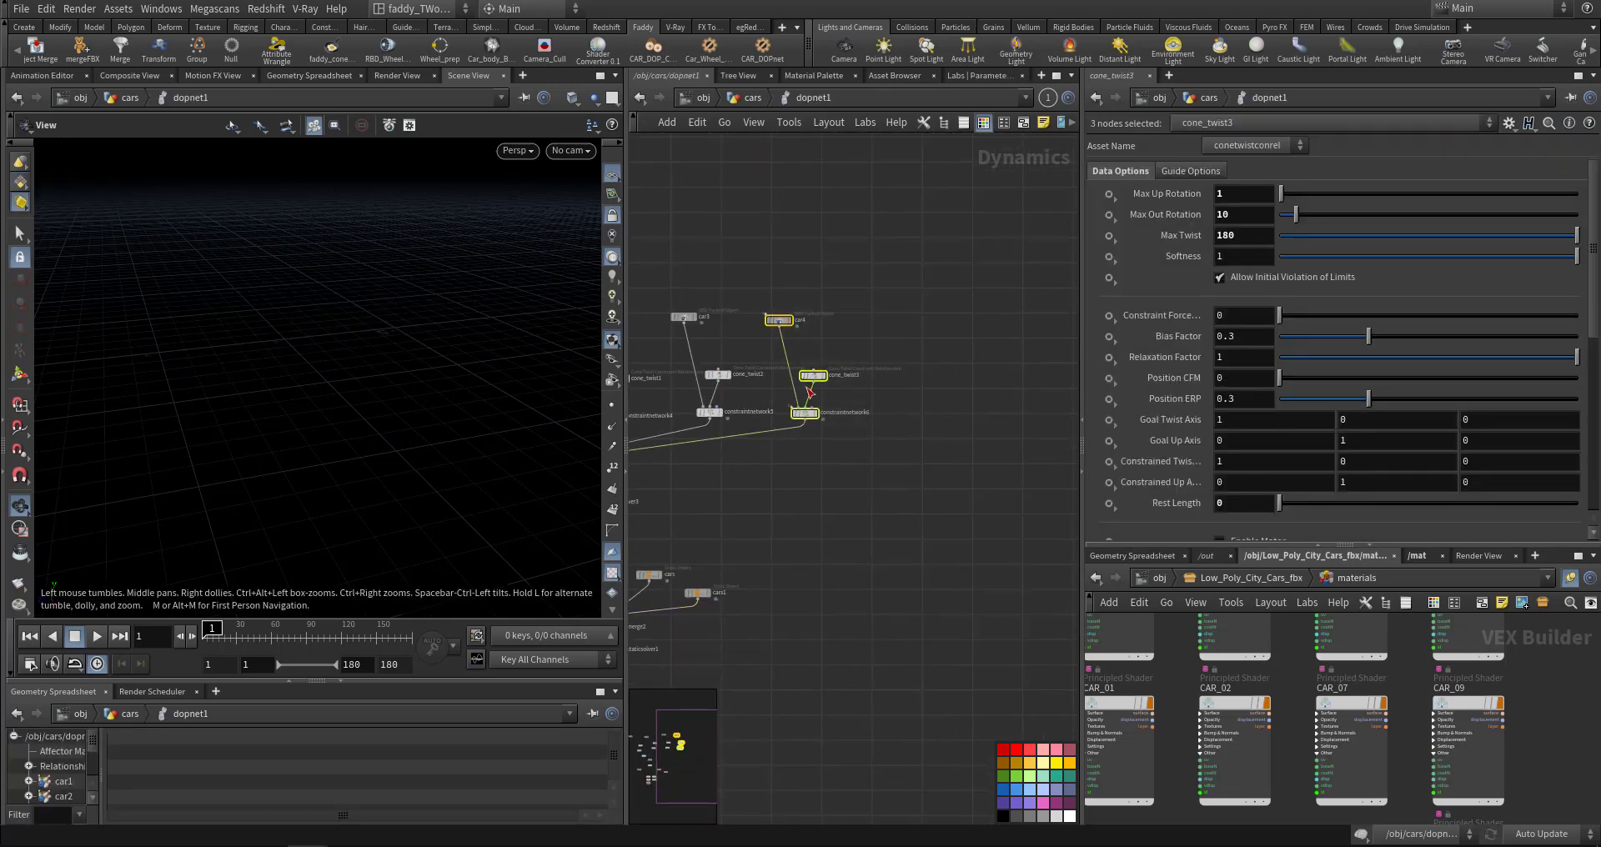
pyautogui.click(957, 419)
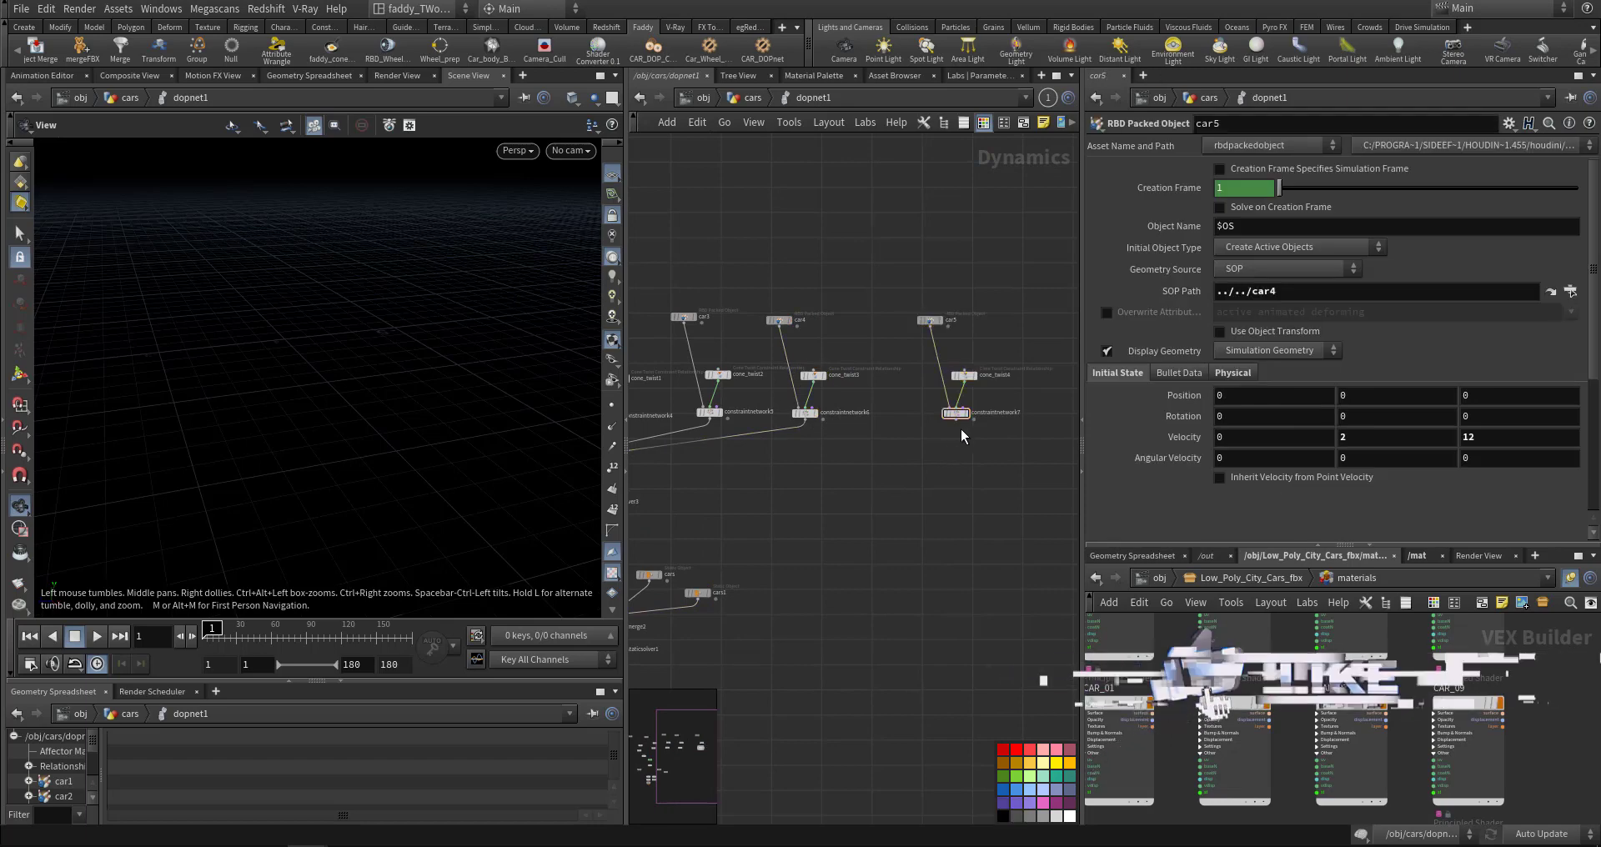
pyautogui.click(961, 426)
pyautogui.moveTo(796, 483); pyautogui.dragTo(982, 444, button='middle')
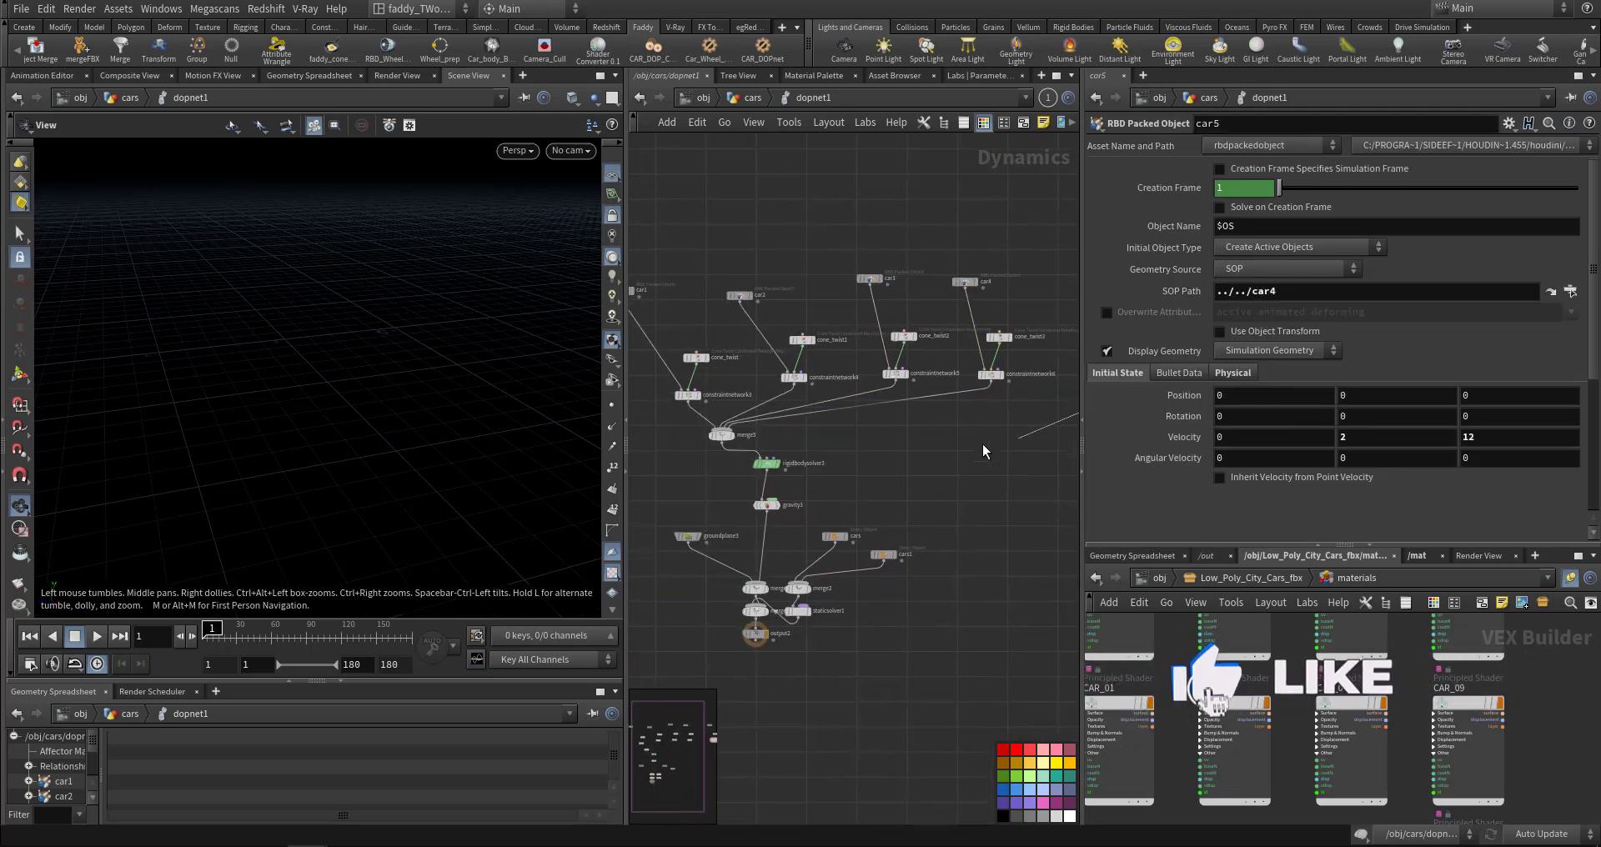
pyautogui.click(721, 429)
pyautogui.scroll(4, 799, 305)
# - Point car5's SOP Path to ../../car5 and confirm constraintnetwork7 reads ../../con5
pyautogui.click(868, 334)
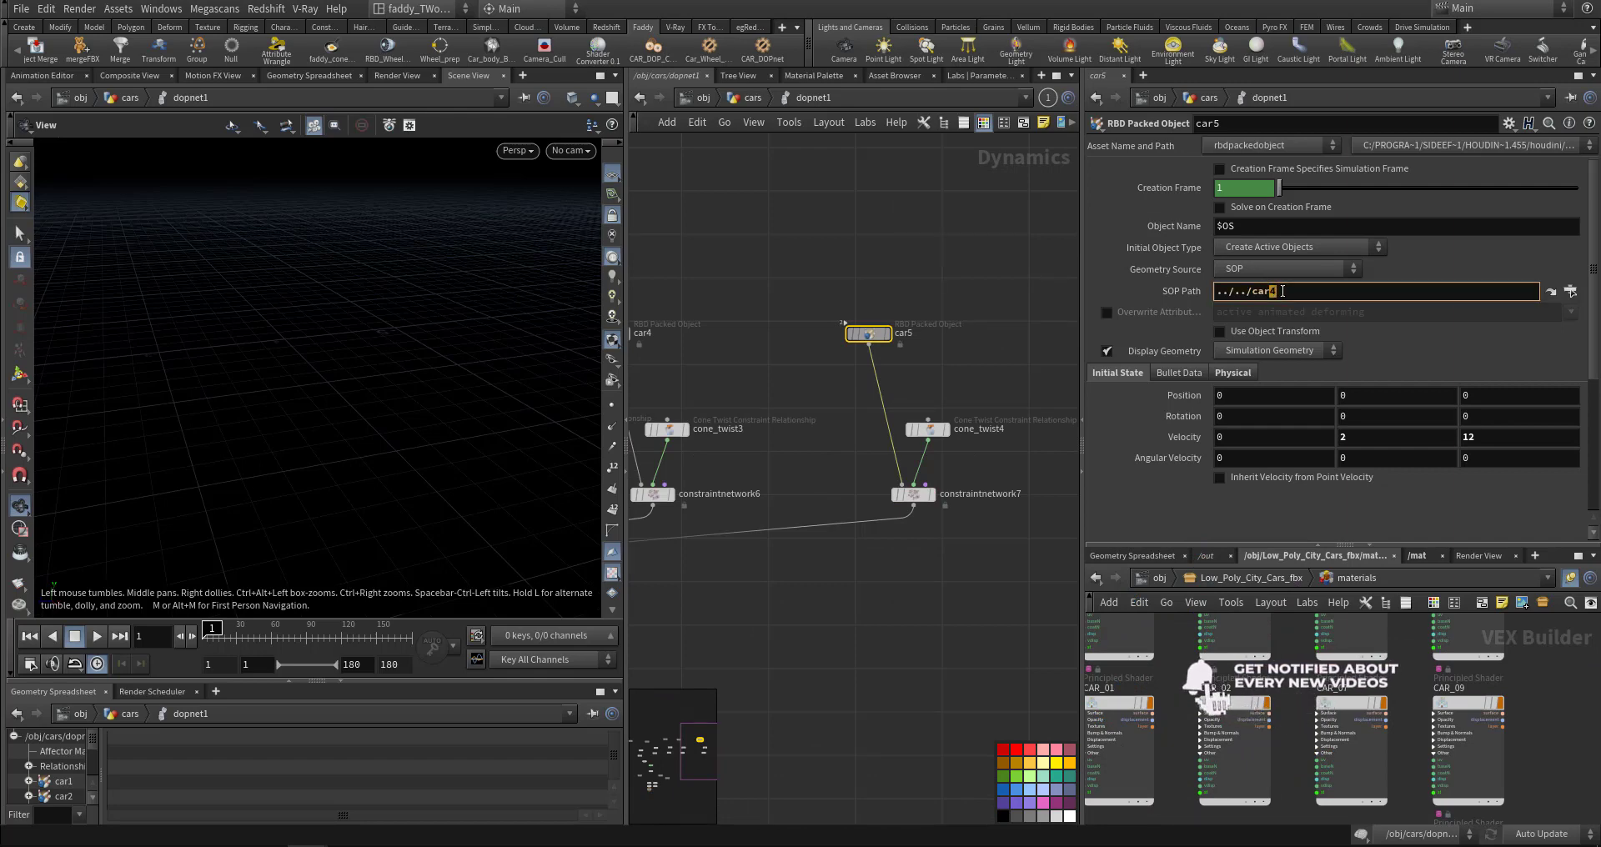
pyautogui.write('5')
pyautogui.press('Return')
pyautogui.click(892, 496)
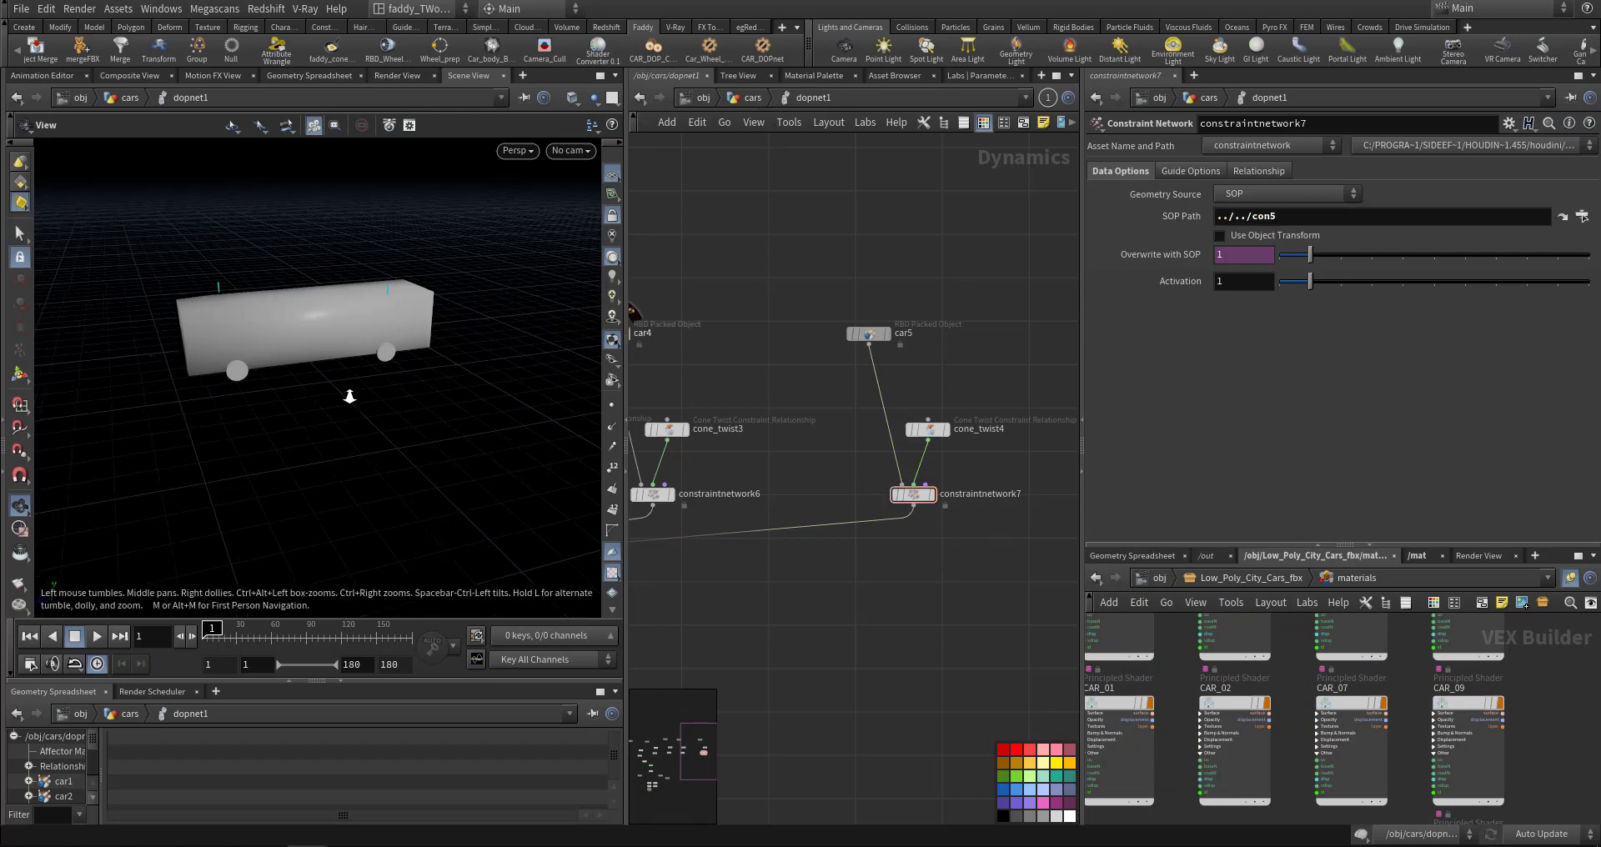
pyautogui.moveTo(349, 397); pyautogui.dragTo(218, 429, button='right')
pyautogui.moveTo(296, 475); pyautogui.dragTo(322, 500, button='middle')
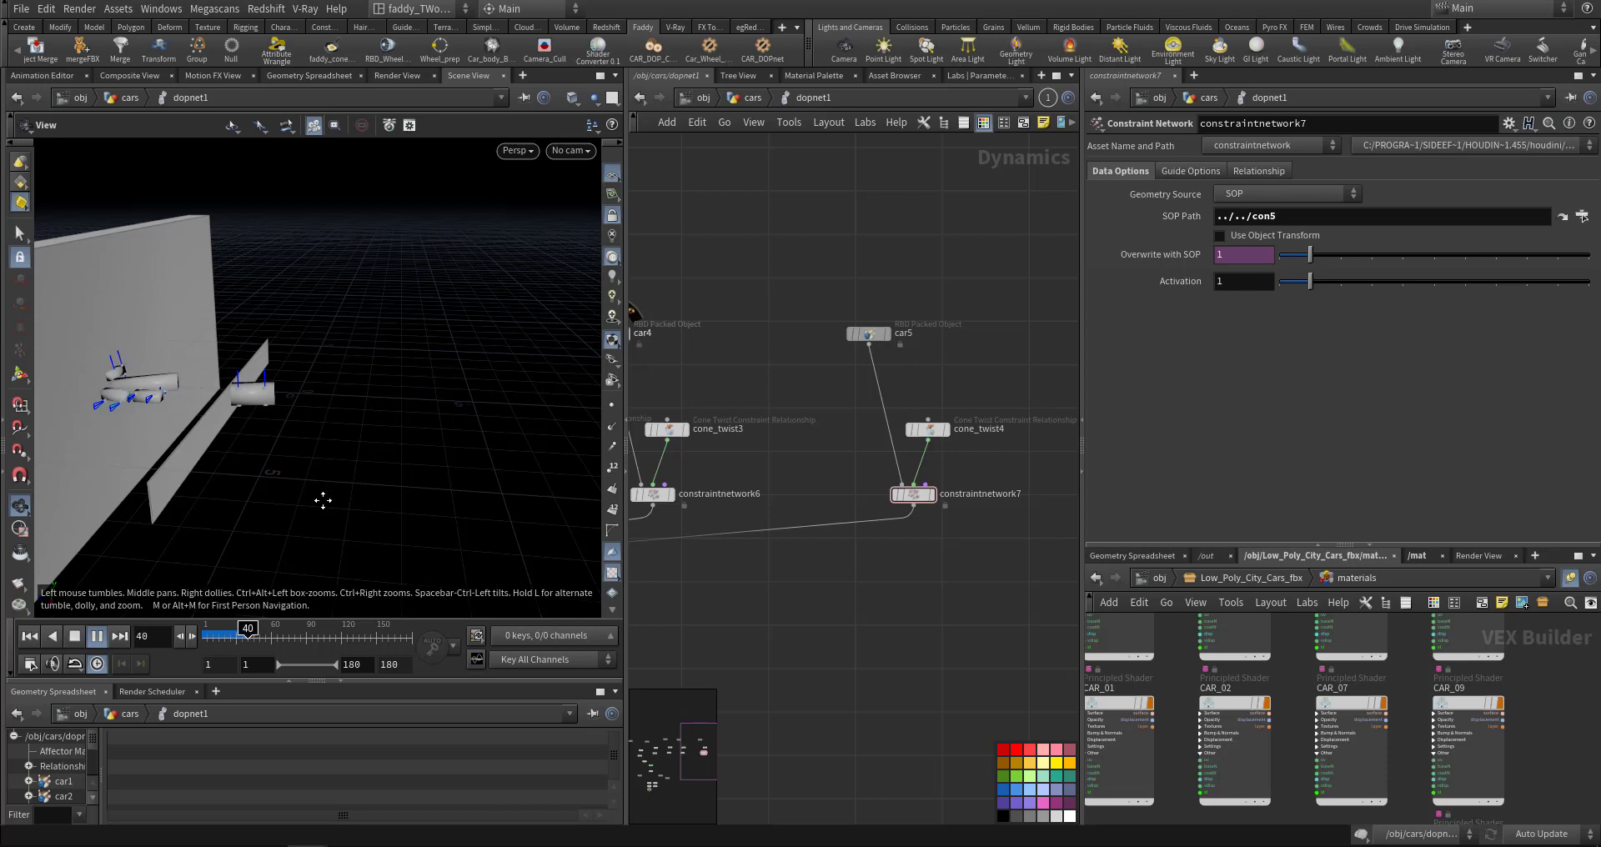
# - Raise car5's initial Velocity Z from 12 to 30, test-play the bus launch, then rewind
pyautogui.hotkey('ctrl', 'Up')
pyautogui.hotkey('ctrl', 'Up')
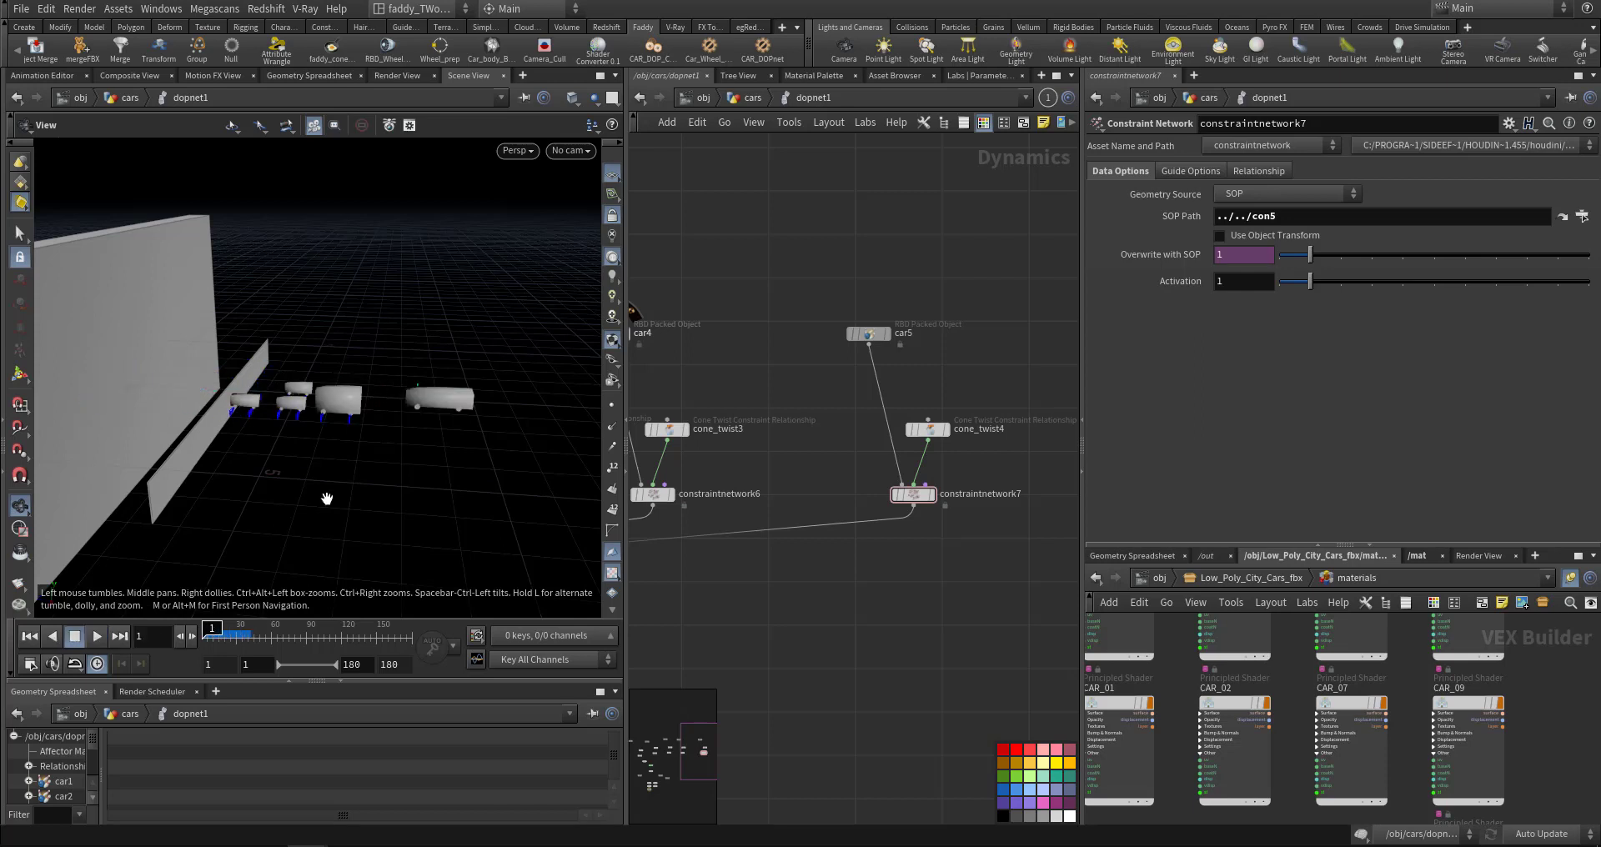
pyautogui.moveTo(811, 302); pyautogui.dragTo(931, 365)
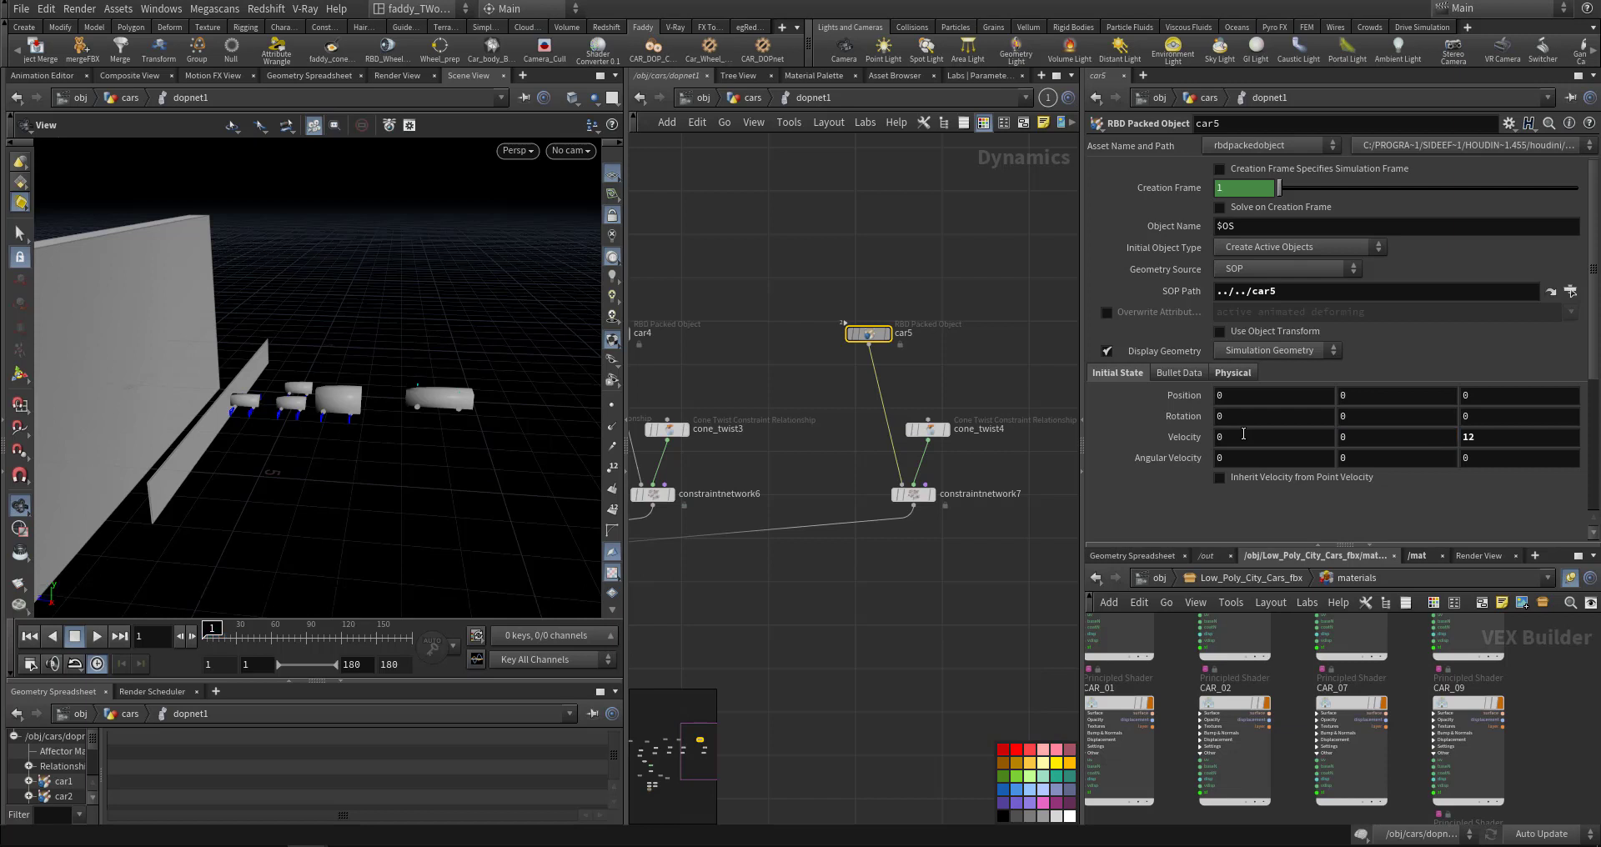
pyautogui.moveTo(946, 561); pyautogui.dragTo(923, 579, button='middle')
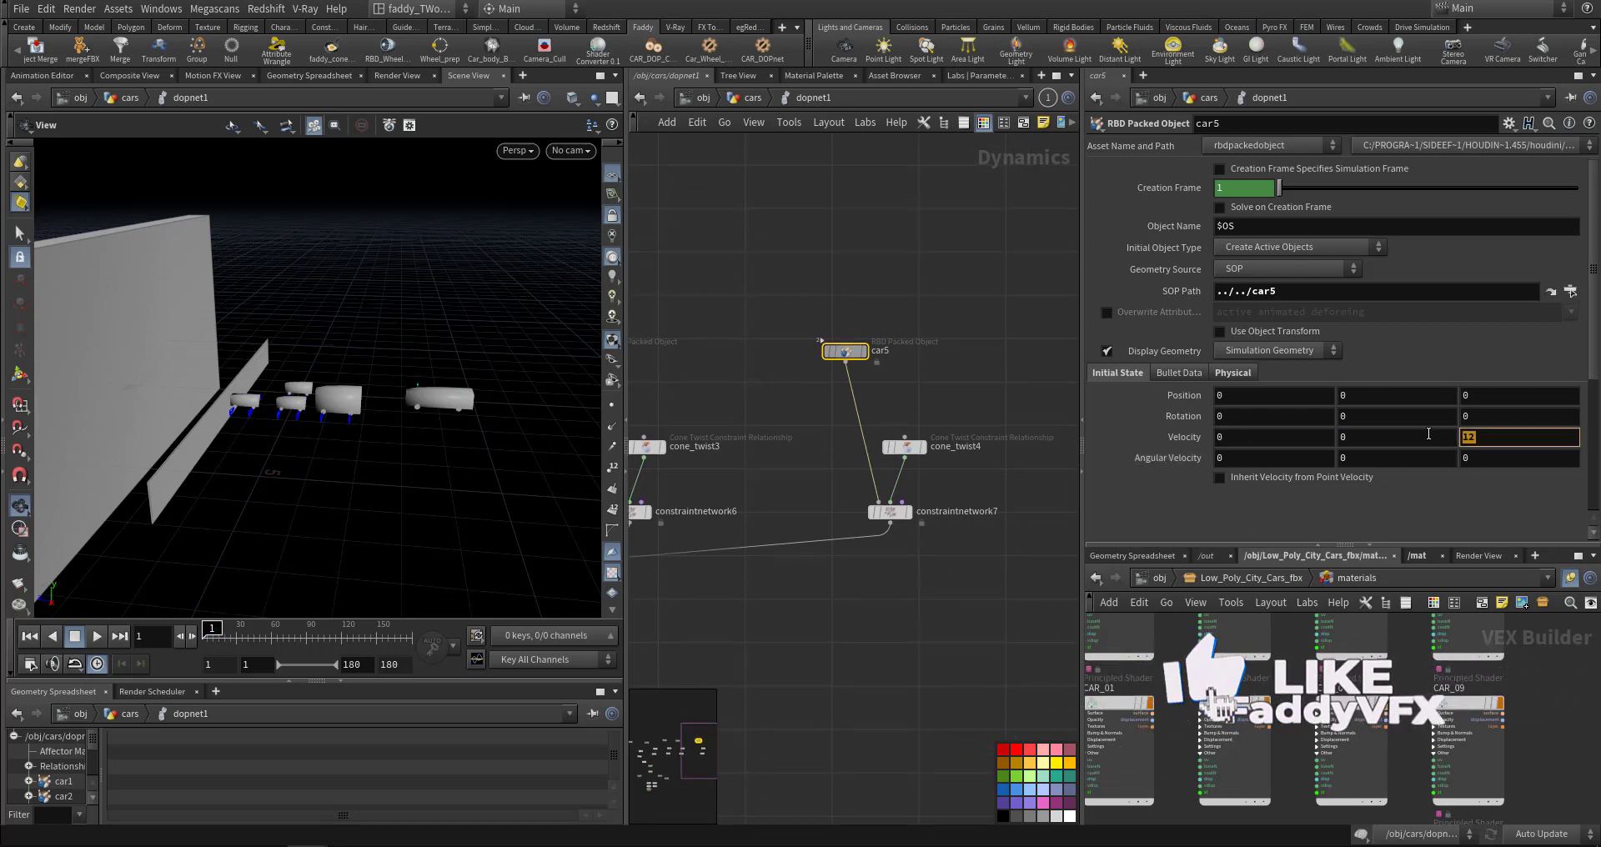
pyautogui.write('30')
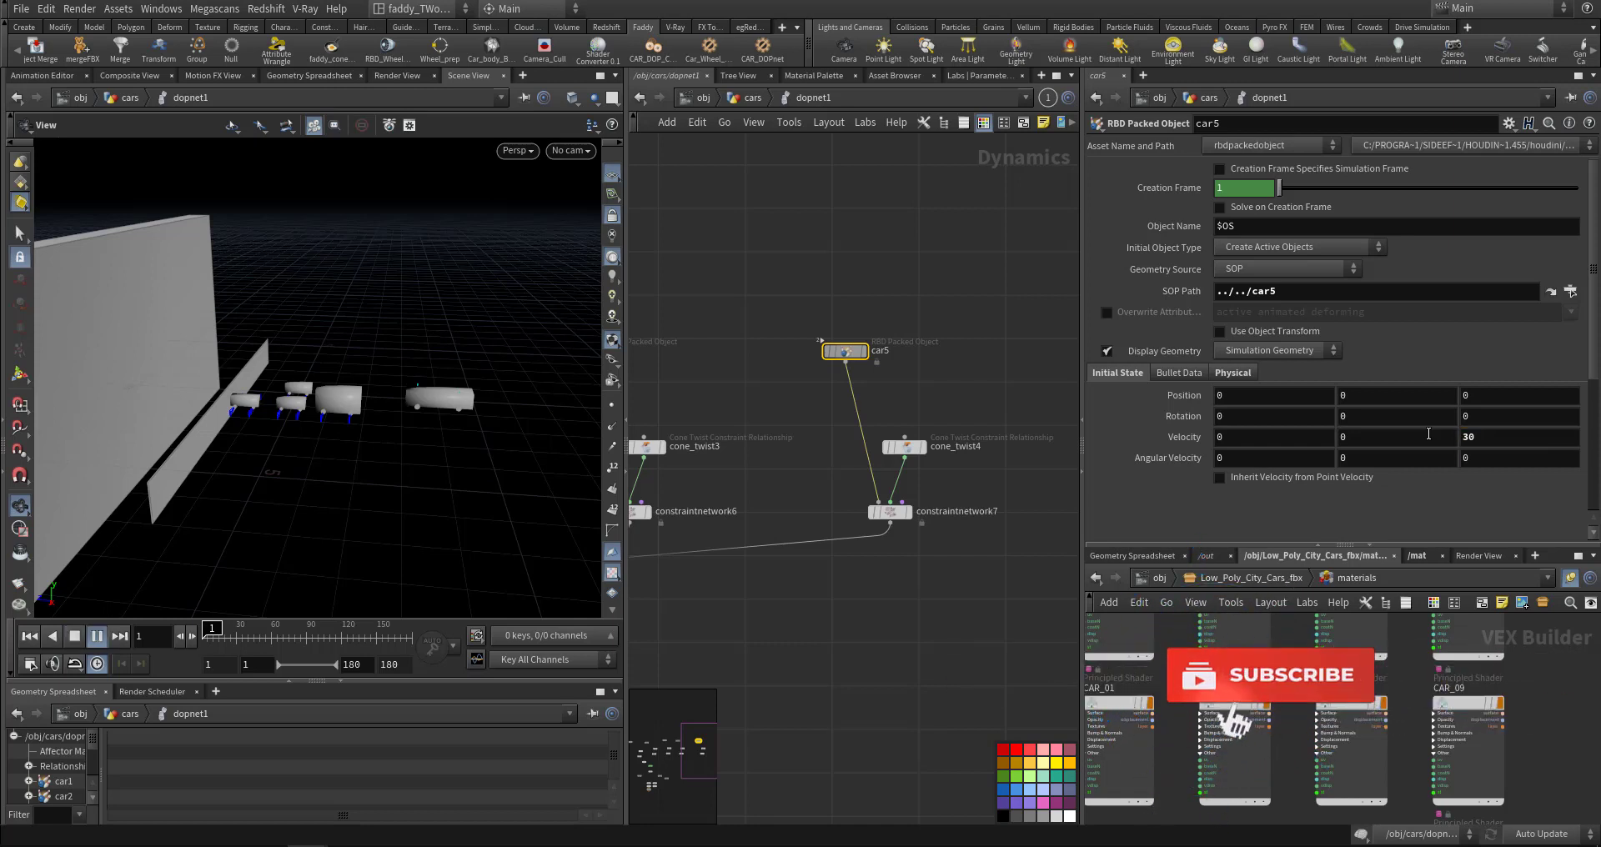
pyautogui.press('Up')
pyautogui.hotkey('ctrl', 'Up')
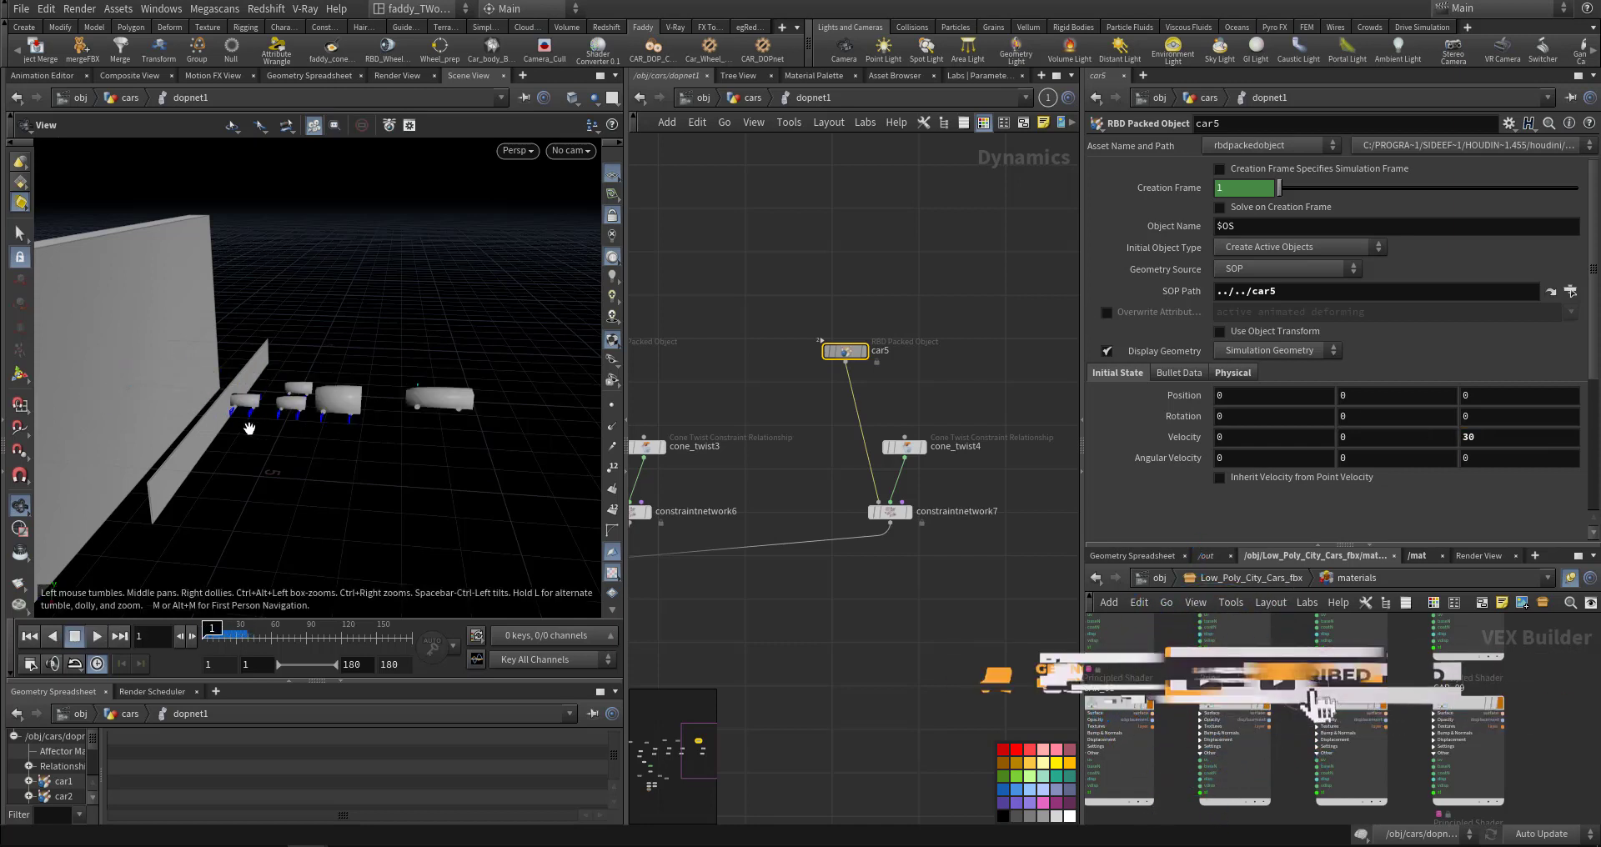
# - Delete the selected node in dopnet1, then play the simulation and rewind to frame 1
pyautogui.scroll(-5, 992, 388)
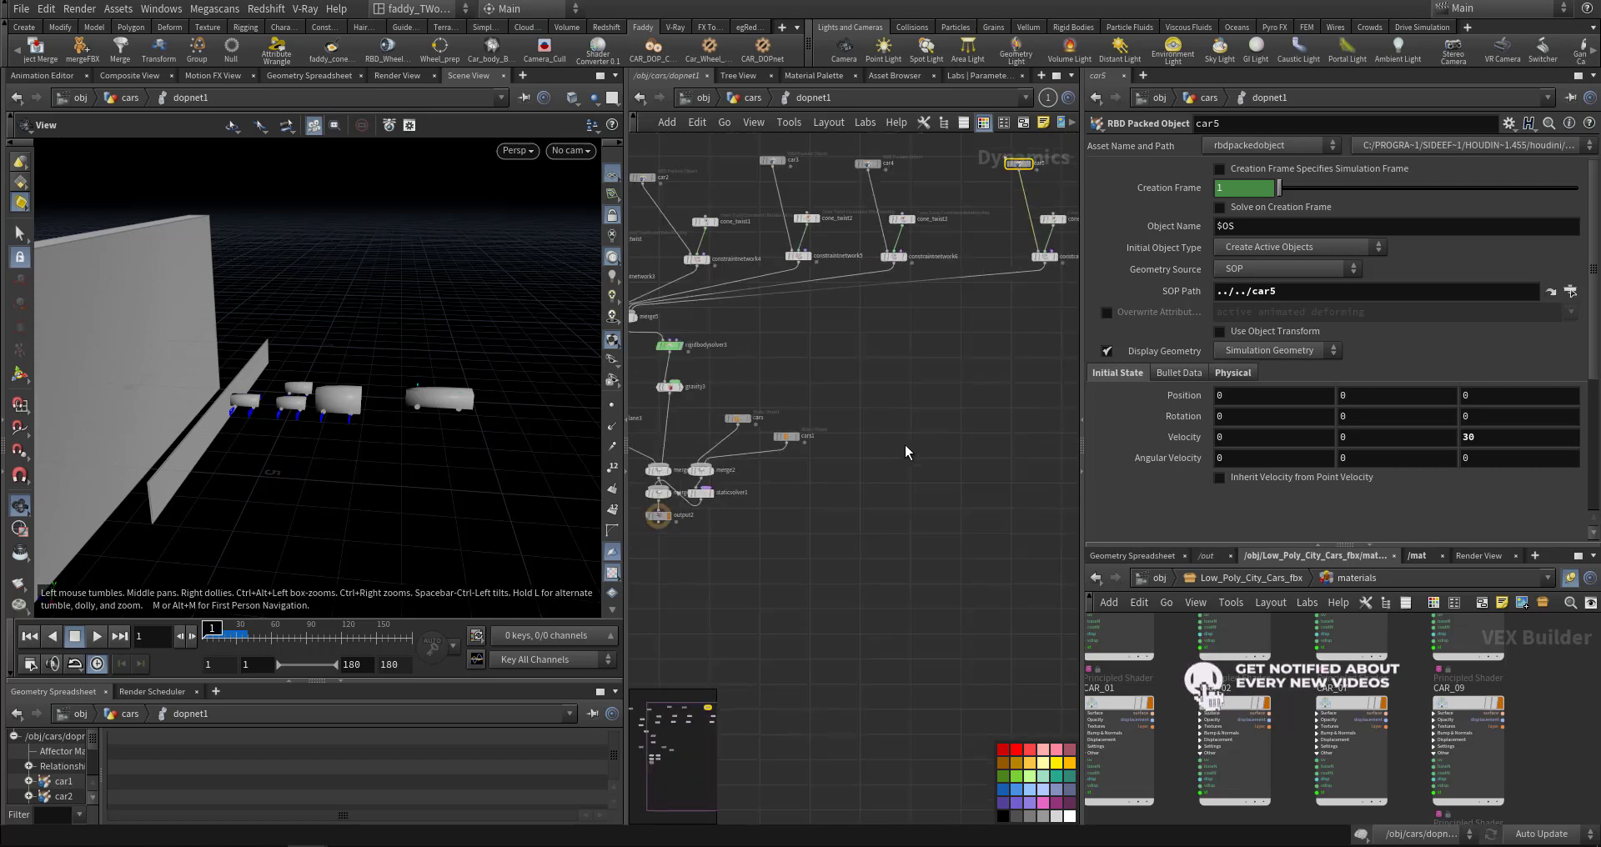
pyautogui.moveTo(874, 487); pyautogui.dragTo(830, 450)
pyautogui.press('Delete')
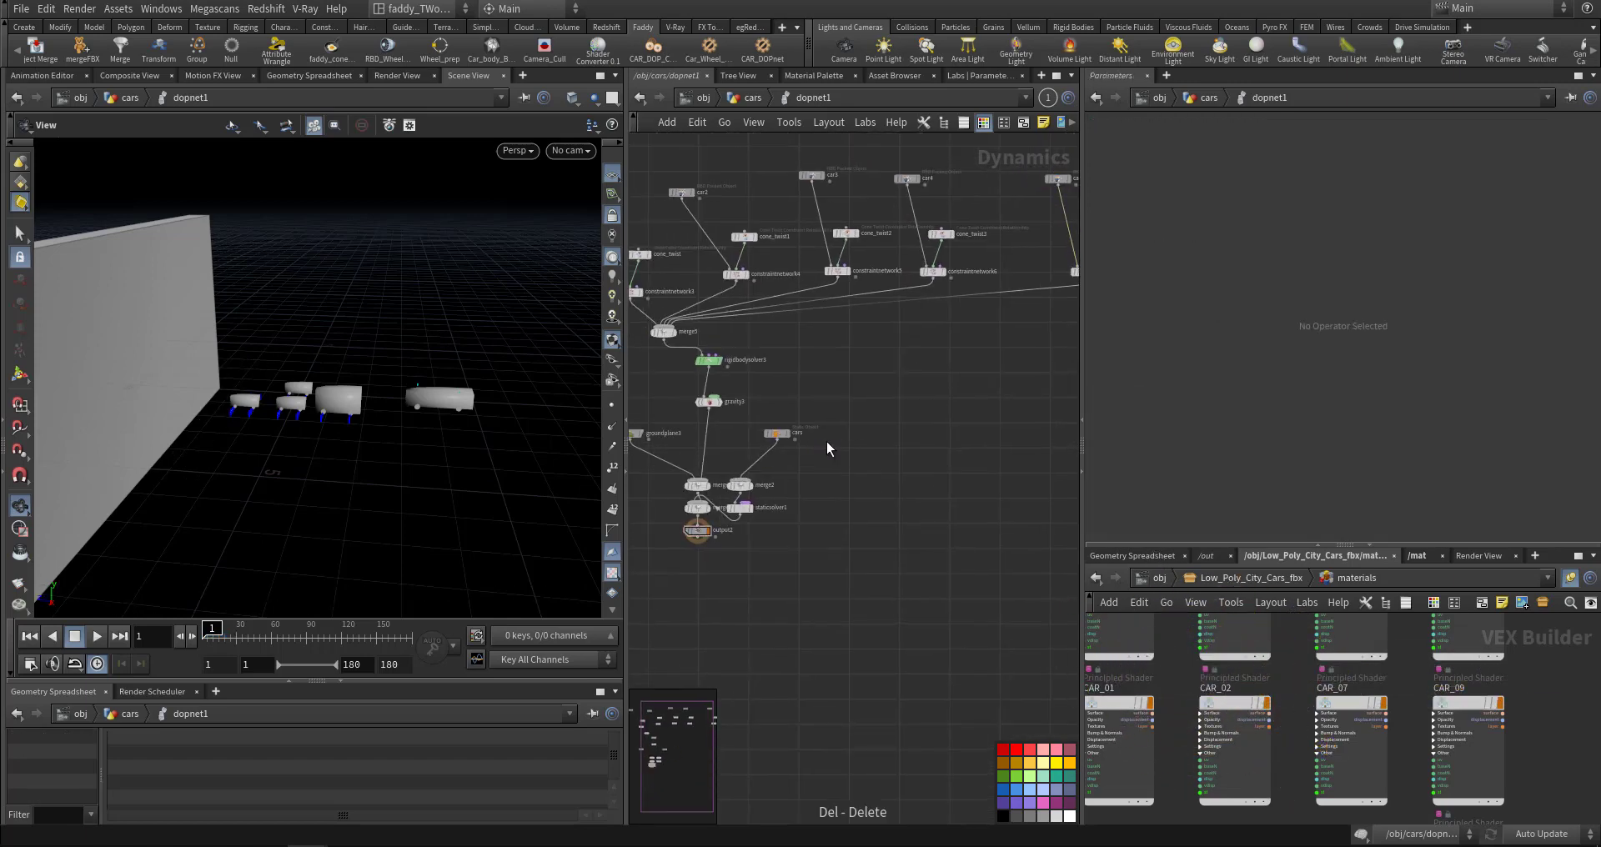
pyautogui.press('Up')
pyautogui.hotkey('ctrl', 'Up')
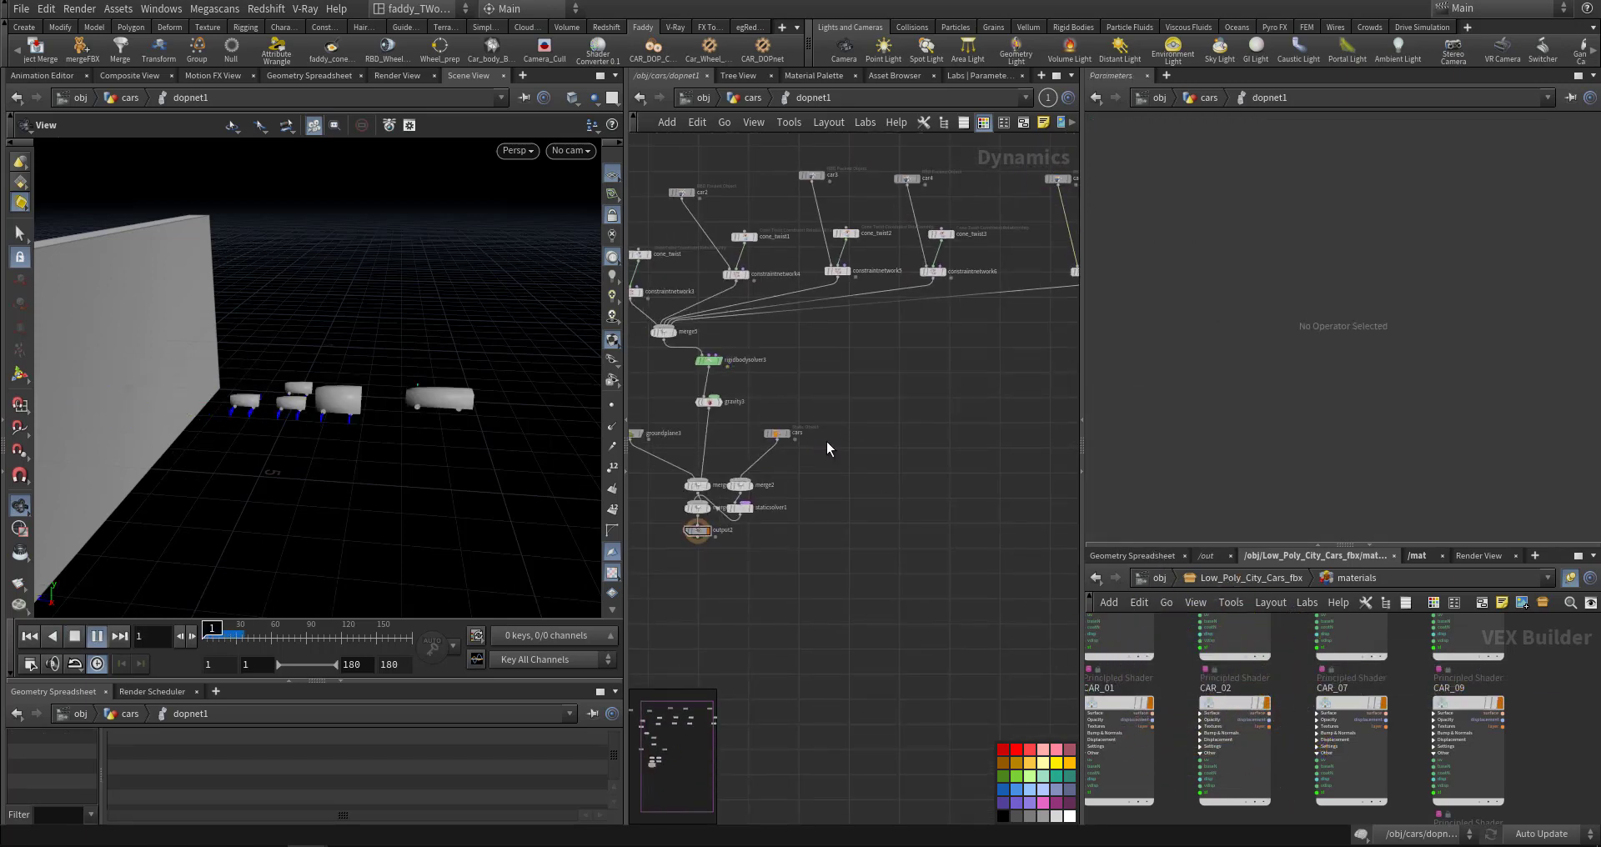
pyautogui.hotkey('ctrl', 'Up')
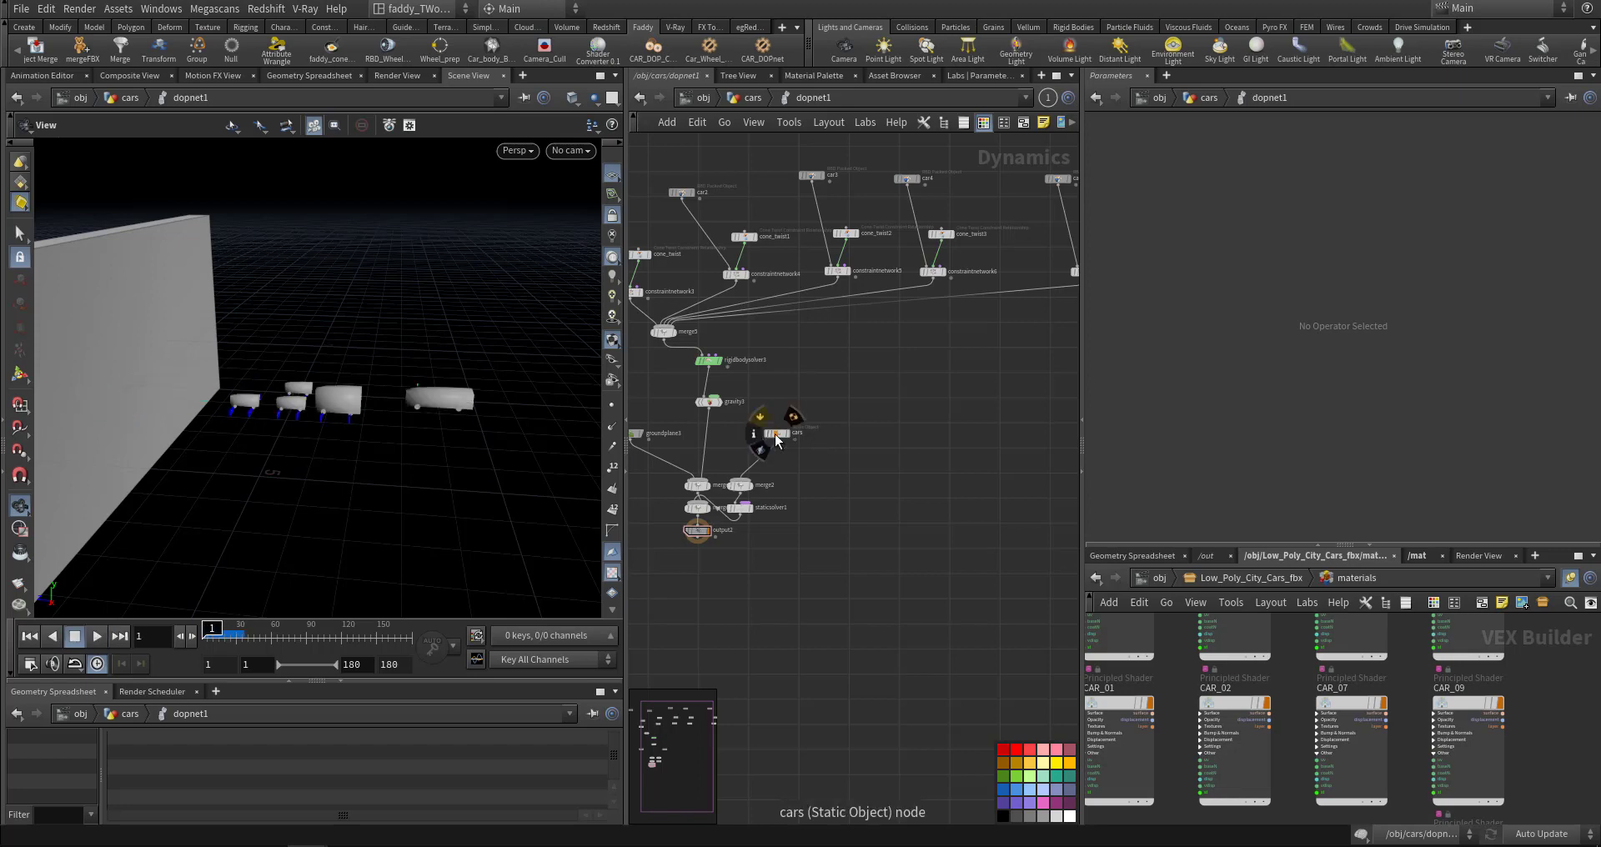
# - Return to the cars network level with U and cancel the stray pending wire
pyautogui.press('u')
pyautogui.scroll(-2, 892, 439)
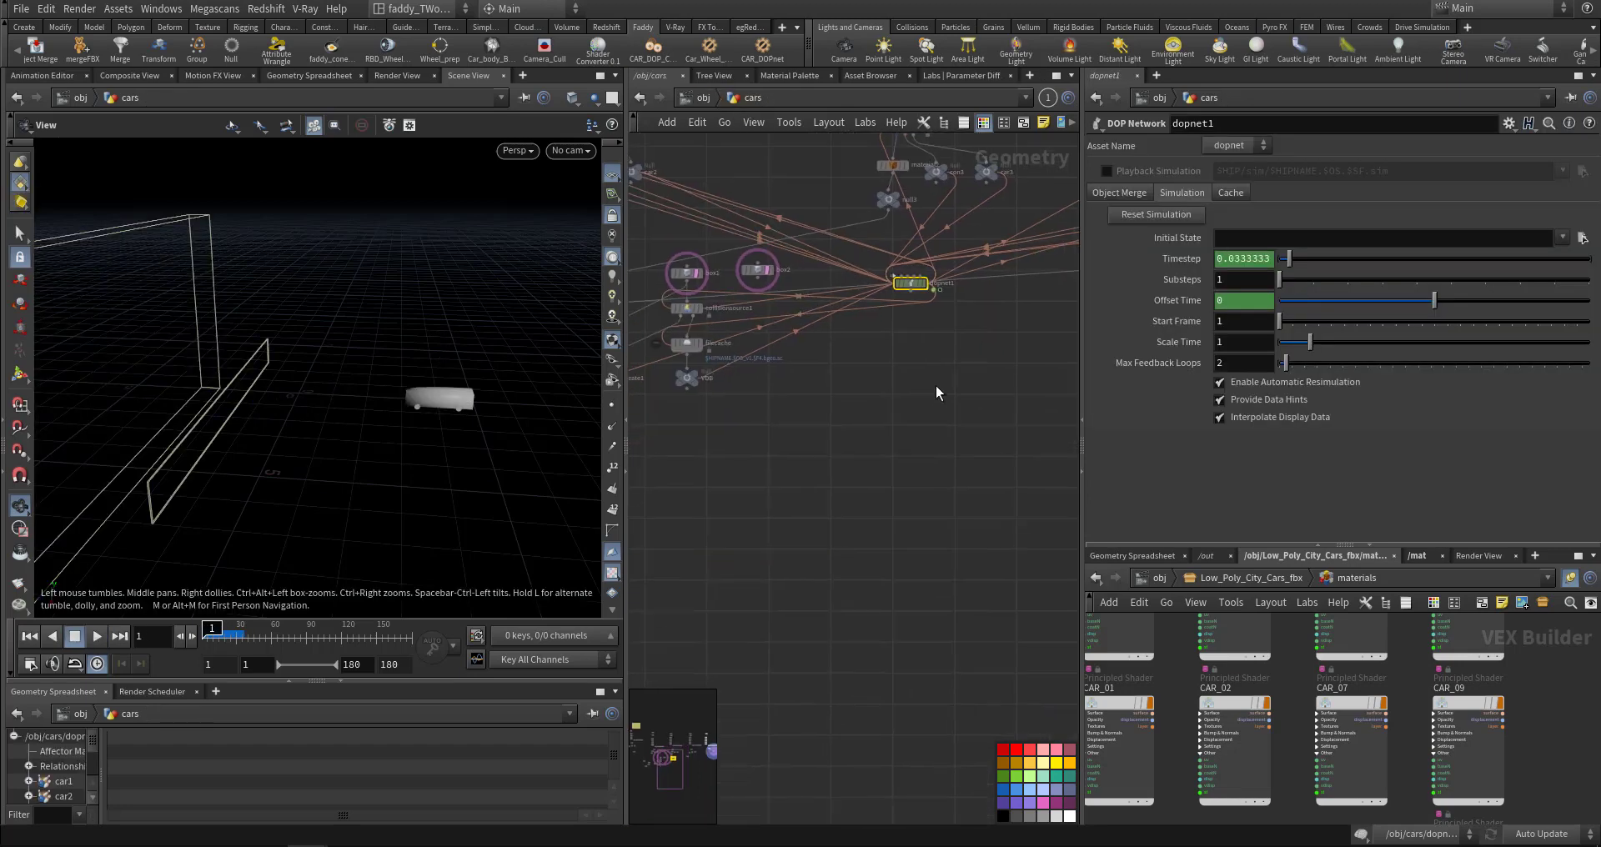
pyautogui.scroll(-2, 892, 439)
pyautogui.scroll(-2, 886, 436)
pyautogui.scroll(-2, 917, 466)
pyautogui.scroll(2, 917, 475)
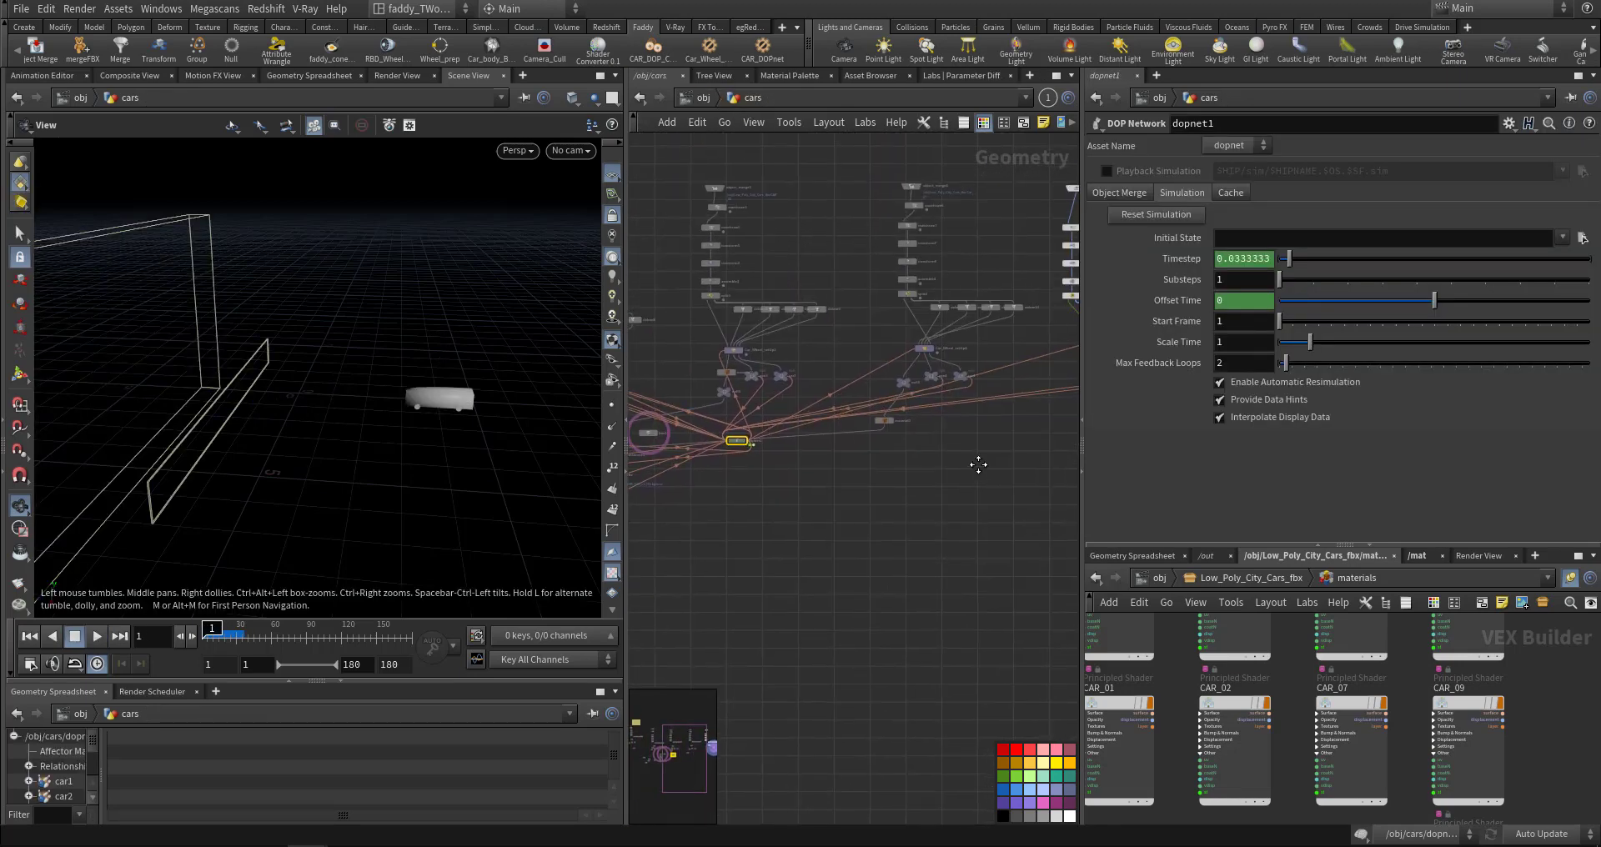
pyautogui.scroll(2, 903, 485)
pyautogui.scroll(2, 917, 464)
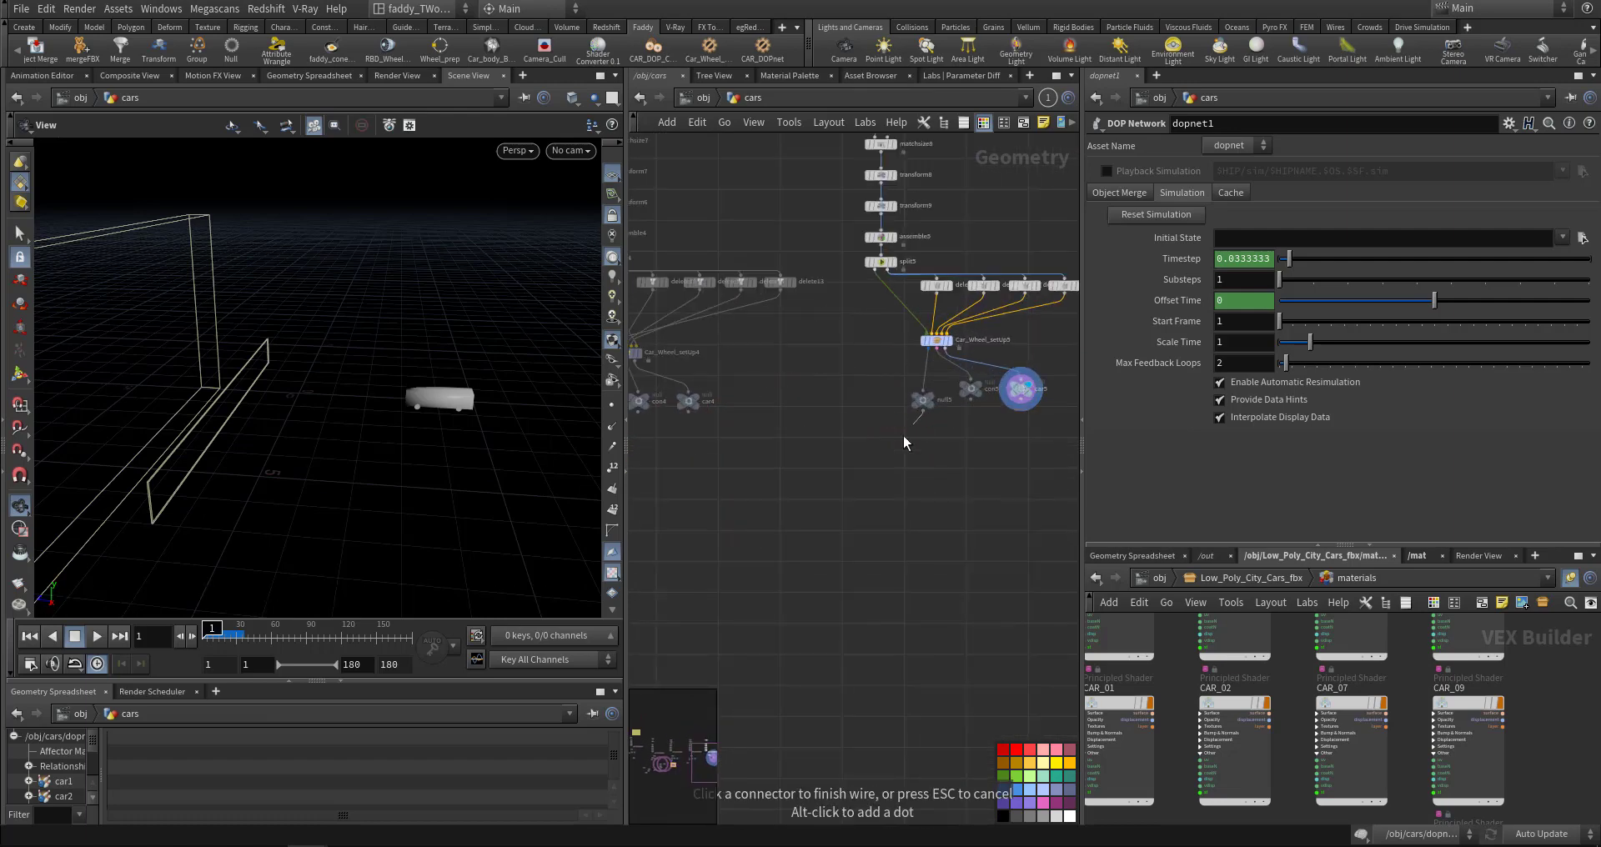
pyautogui.scroll(-3, 896, 463)
pyautogui.scroll(3, 834, 500)
pyautogui.scroll(-1, 834, 509)
pyautogui.scroll(1, 801, 421)
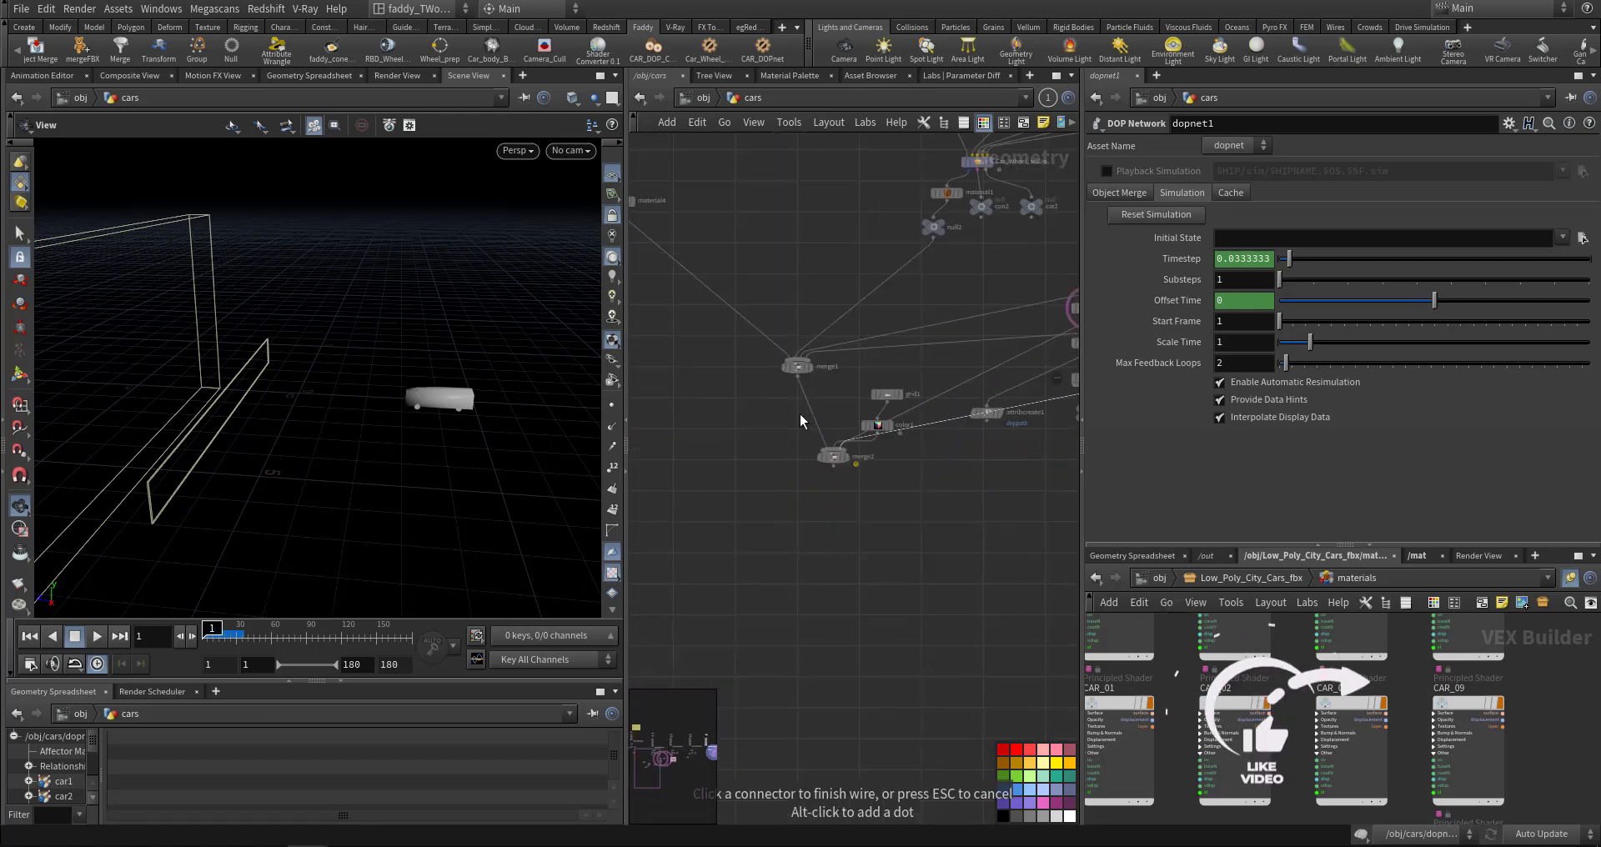
pyautogui.click(820, 384)
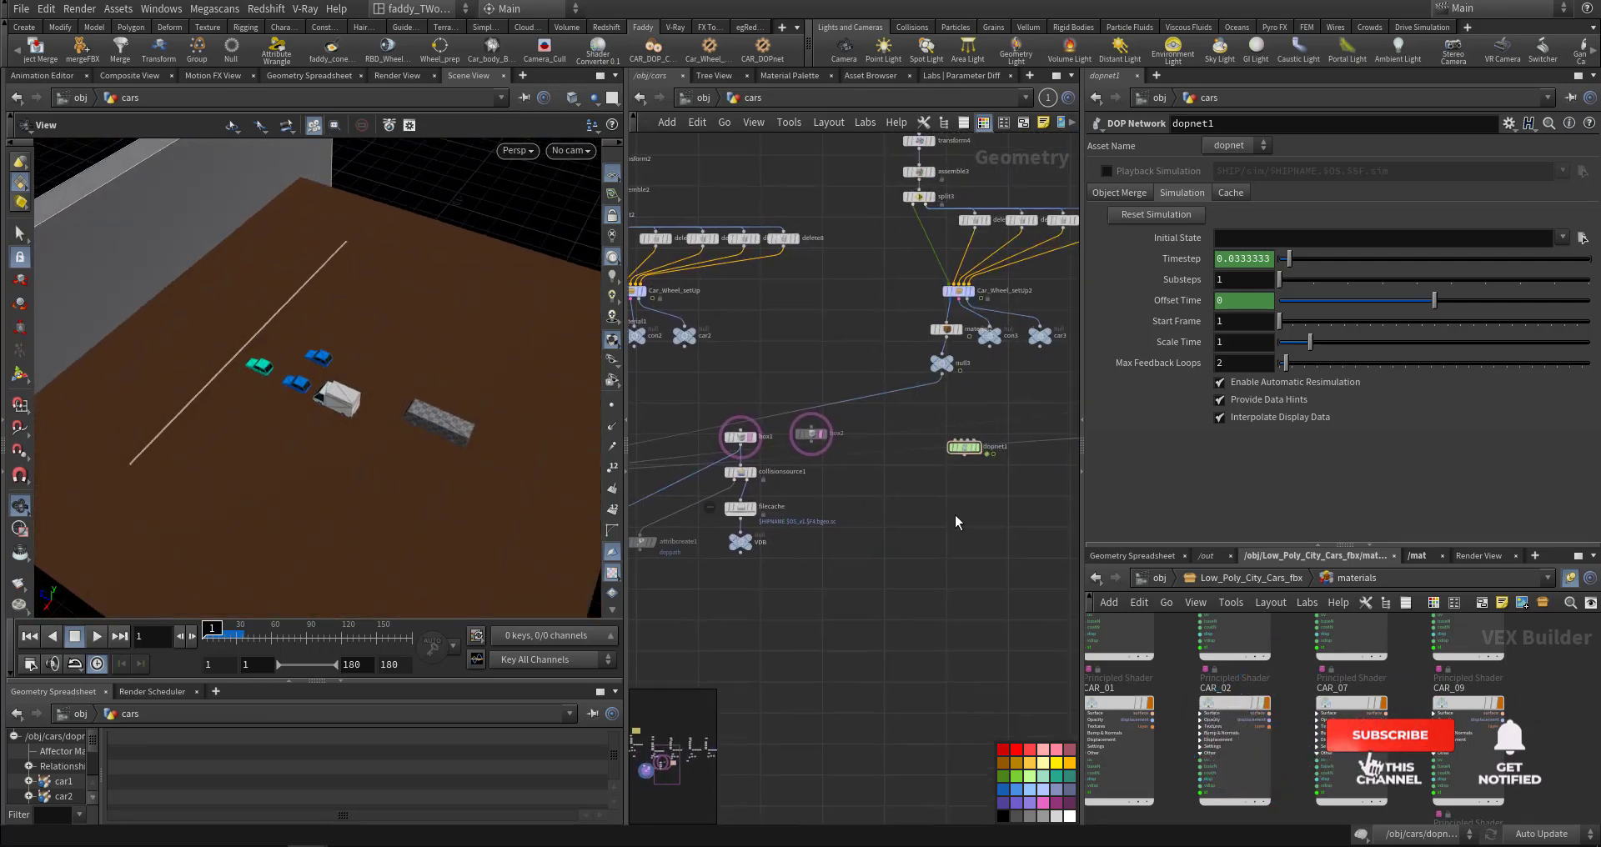
pyautogui.scroll(-2, 951, 484)
pyautogui.scroll(2, 815, 467)
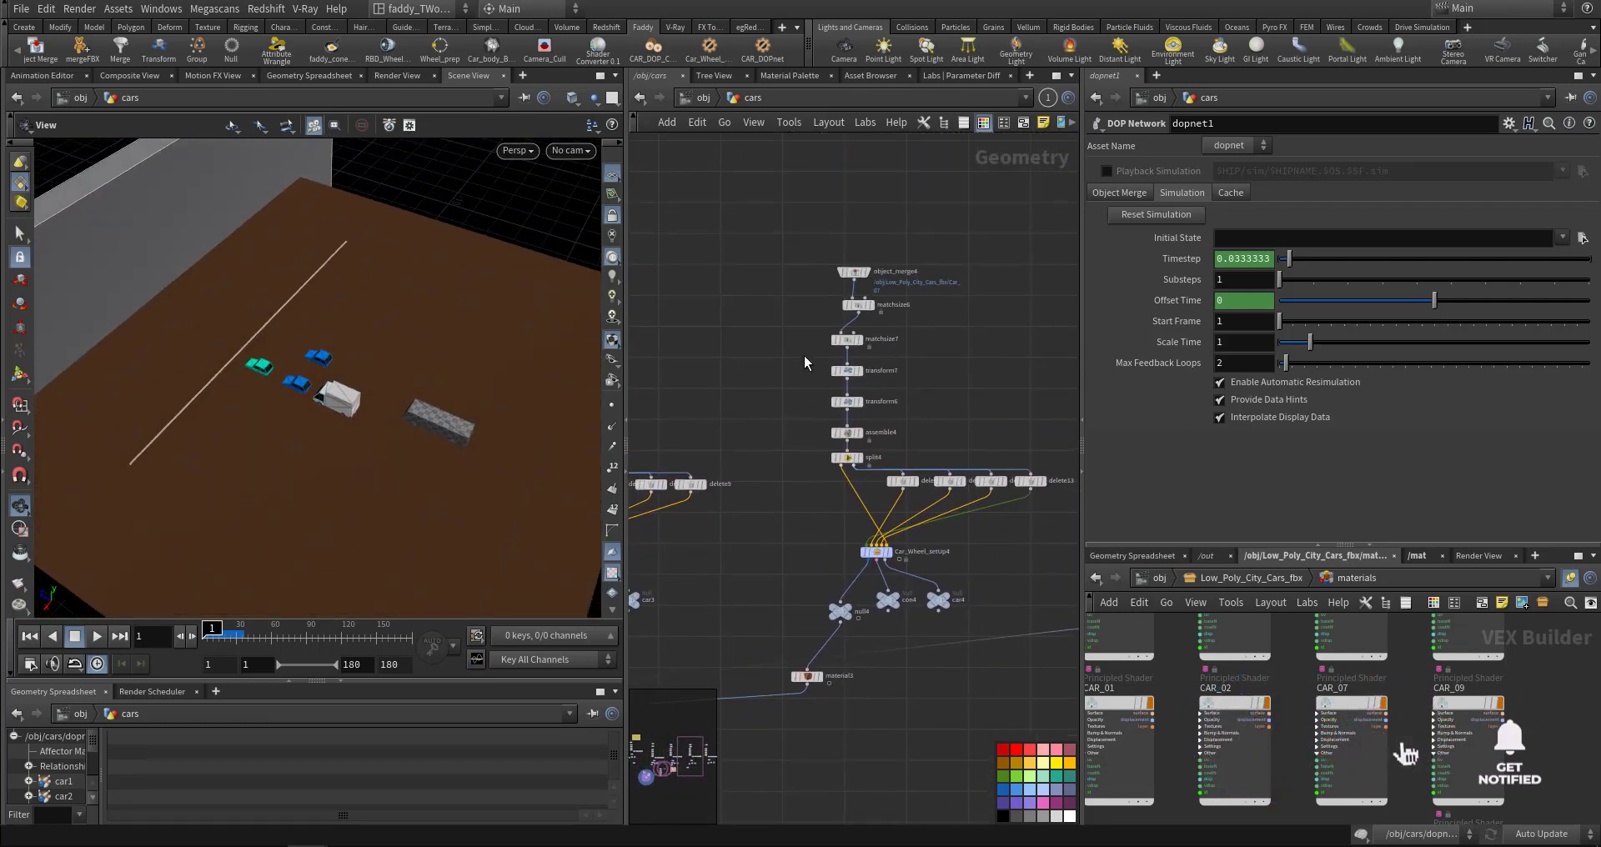
# - Ladder-adjust transform8's Translate X so the bus box sits at -4.6, 0, -1.1
pyautogui.click(850, 382)
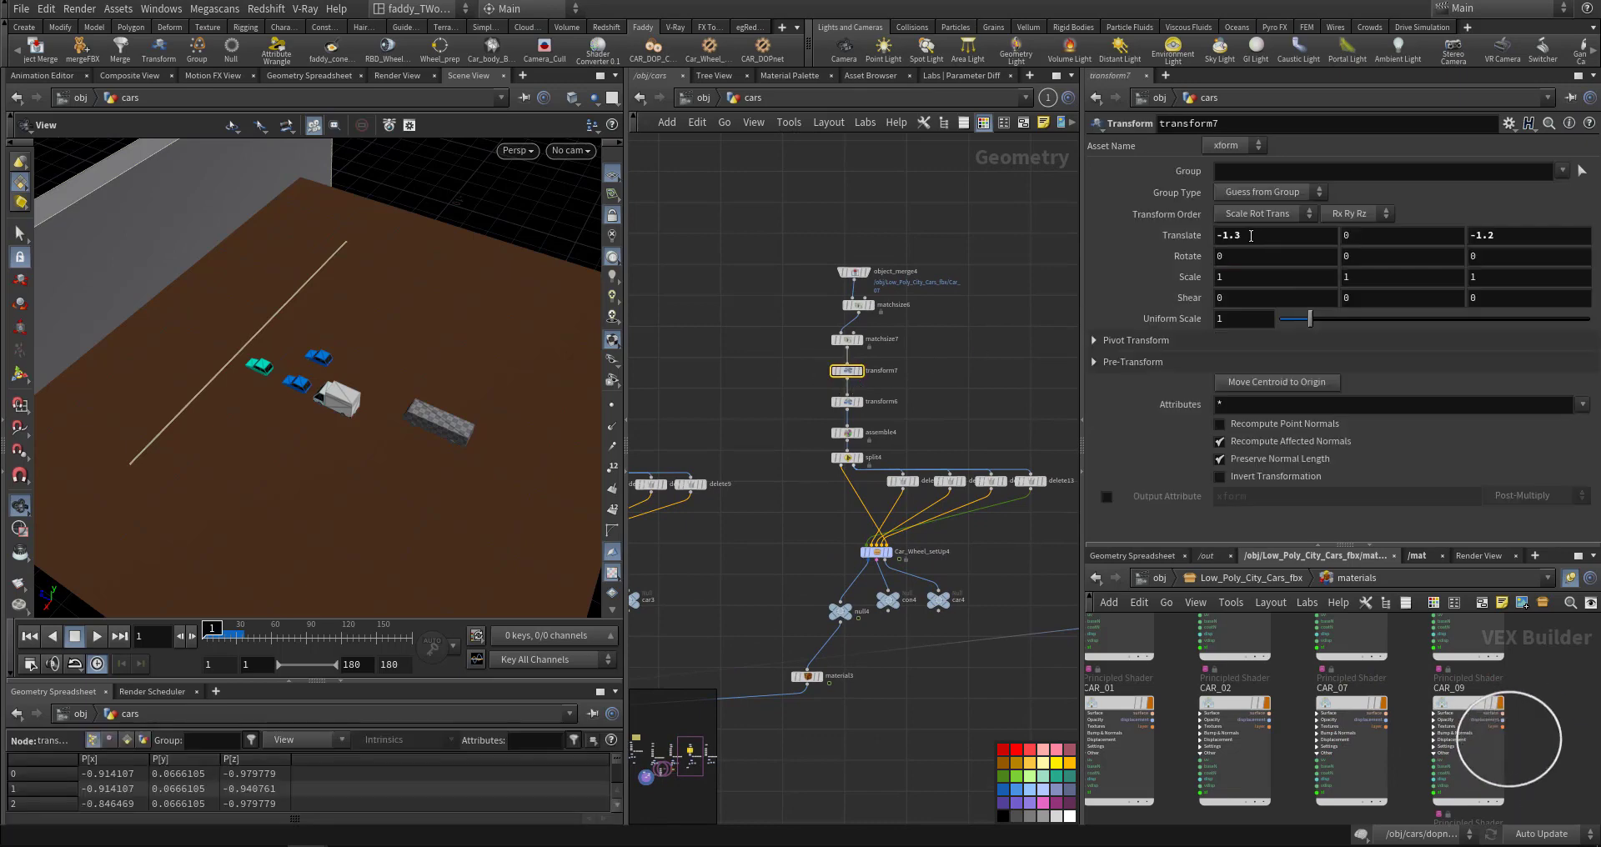
pyautogui.moveTo(1244, 236); pyautogui.dragTo(1201, 237, button='middle')
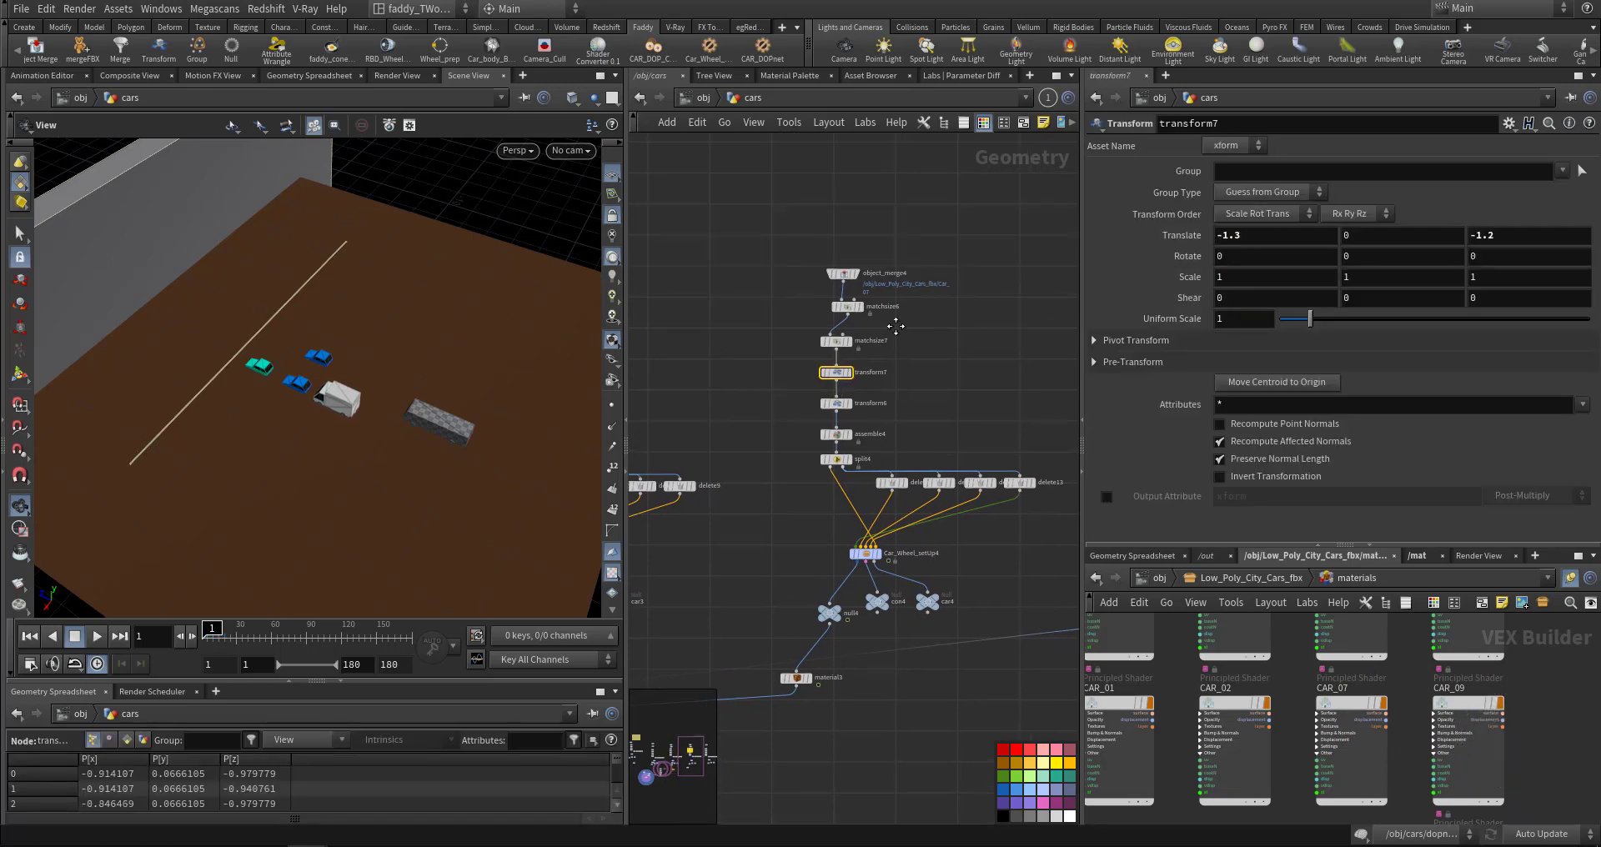
pyautogui.moveTo(893, 322); pyautogui.dragTo(764, 314, button='middle')
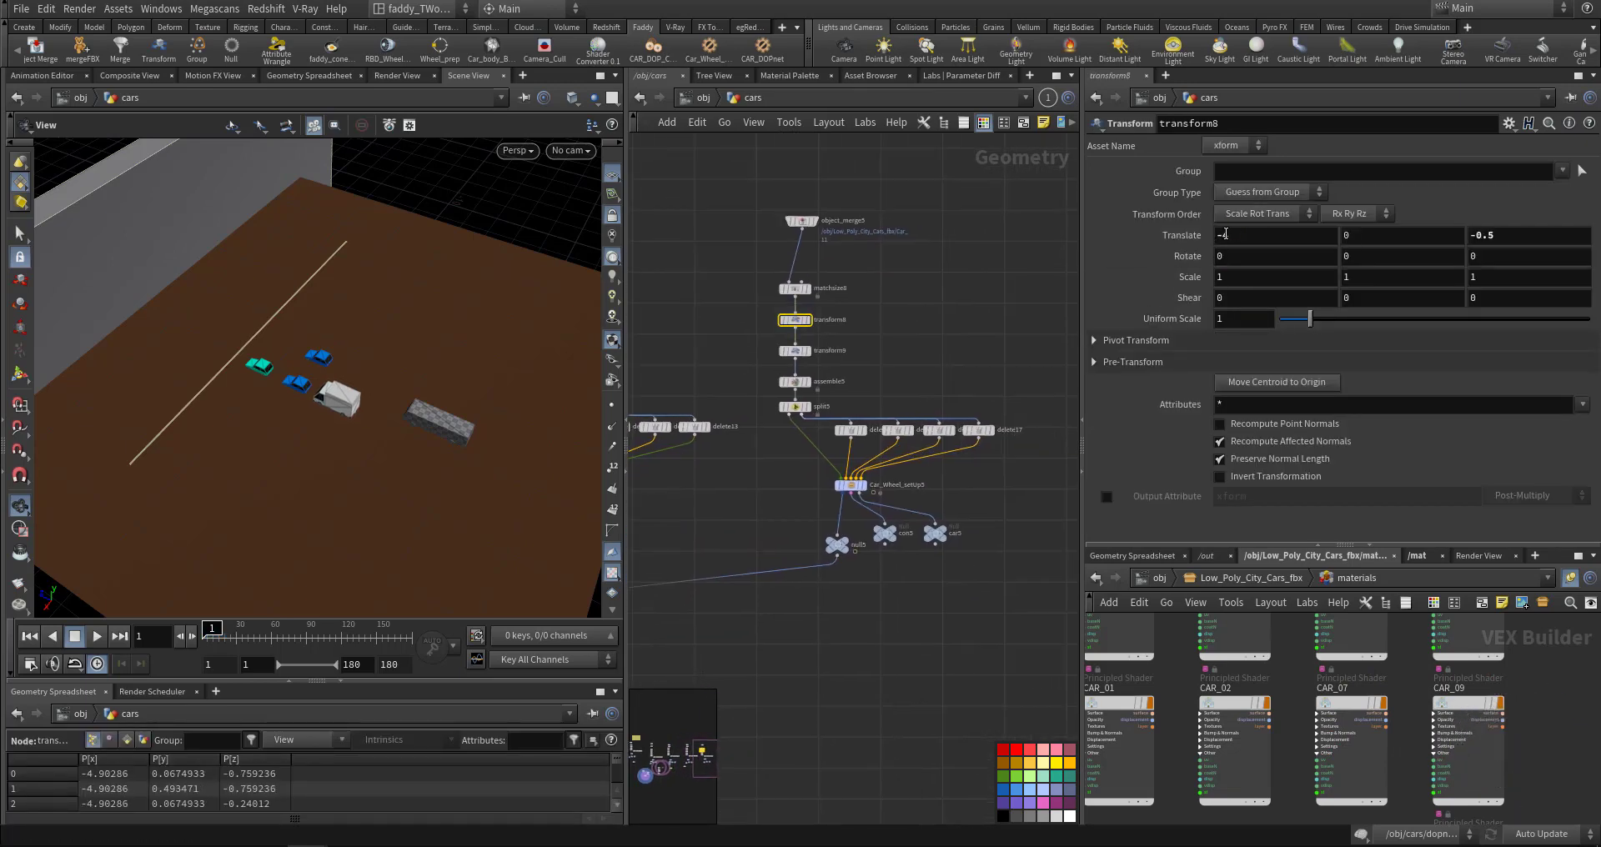
pyautogui.write('4.6')
pyautogui.moveTo(1225, 234)
pyautogui.mouseDown(button='middle')
pyautogui.moveTo(1460, 235)
pyautogui.moveTo(1430, 238)
pyautogui.mouseUp(button='middle')
pyautogui.moveTo(1262, 236); pyautogui.dragTo(1268, 242, button='middle')
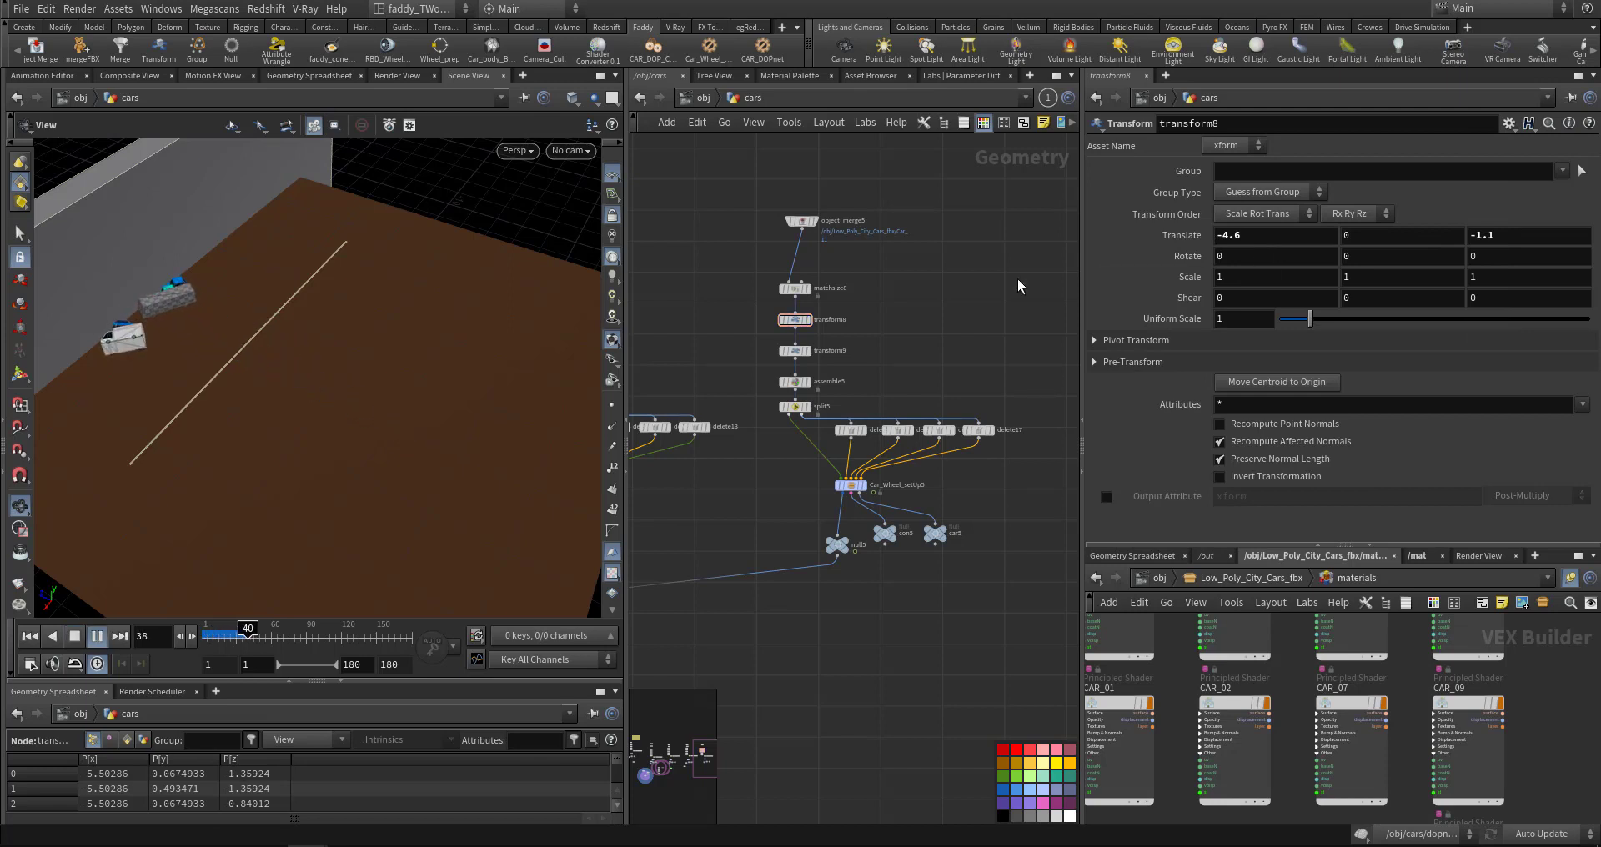
# - Rewind playback to frame 1 and dive into the dopnet1 simulation network
pyautogui.hotkey('ctrl', 'Up')
pyautogui.hotkey('ctrl', 'Up')
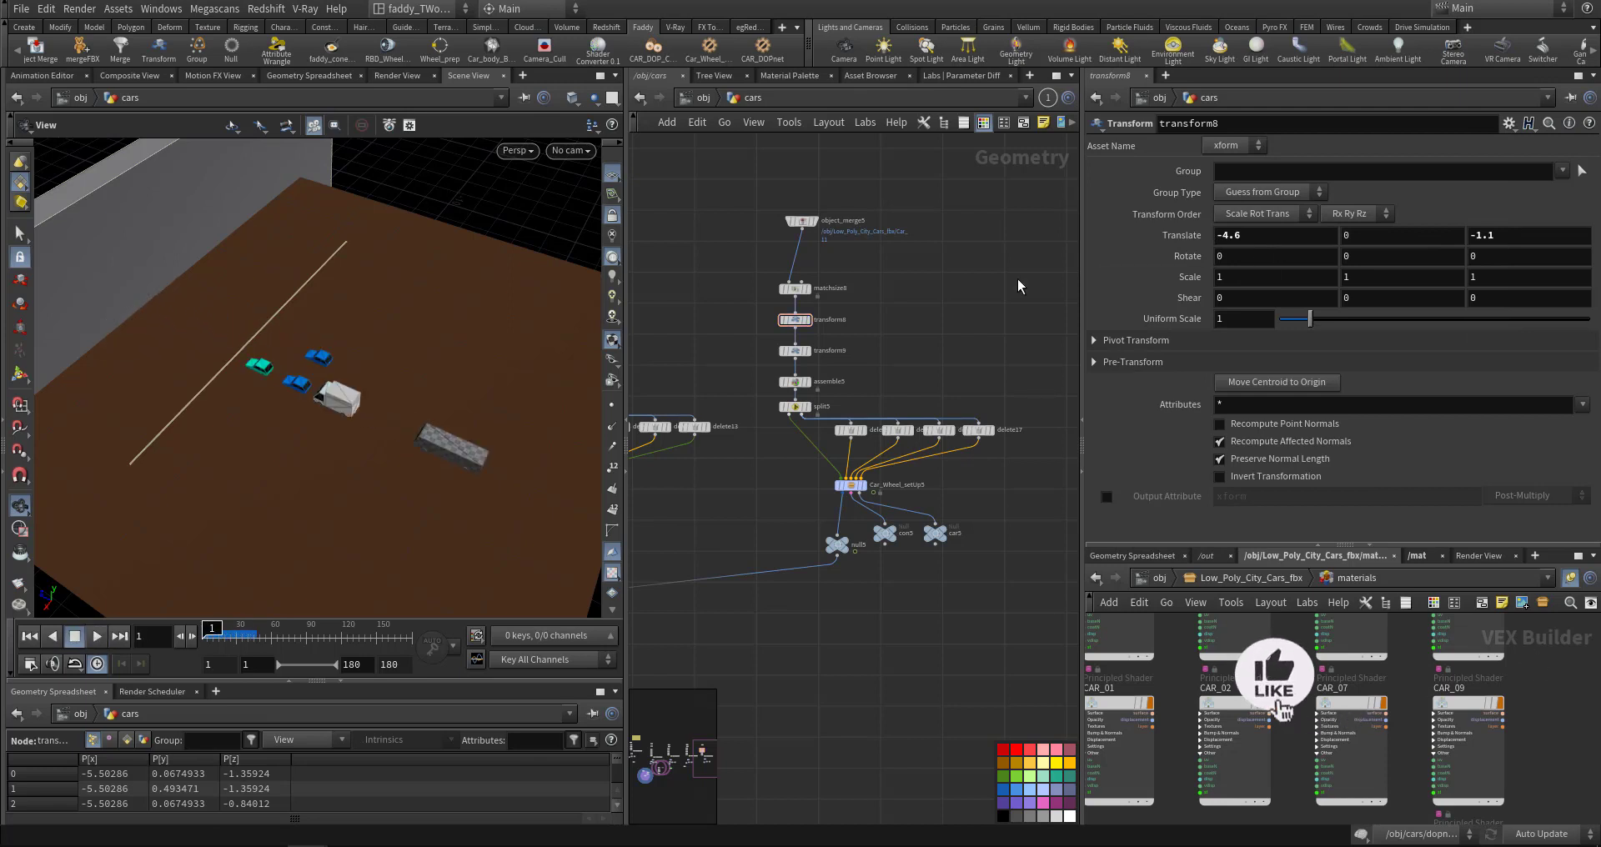
pyautogui.moveTo(816, 503)
pyautogui.mouseDown(button='middle')
pyautogui.moveTo(928, 446)
pyautogui.moveTo(829, 579)
pyautogui.moveTo(761, 572)
pyautogui.moveTo(773, 409)
pyautogui.mouseUp(button='middle')
pyautogui.doubleClick(774, 408)
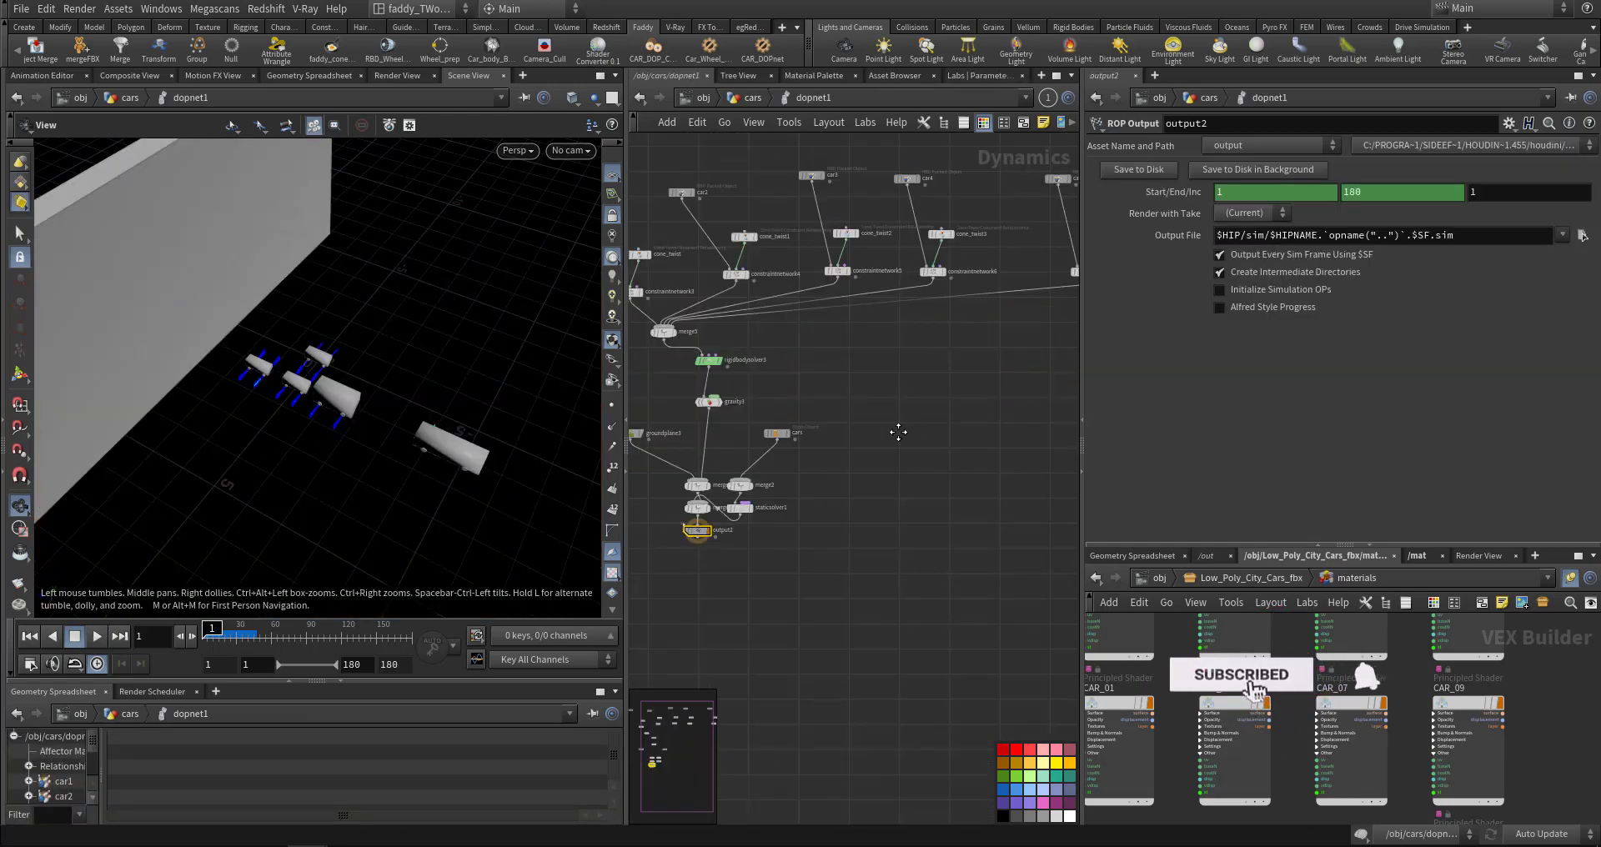
# - Check car5's Physical tab for Density 10000, then go up to the cars level and select dopnet1
pyautogui.moveTo(855, 443); pyautogui.dragTo(855, 443)
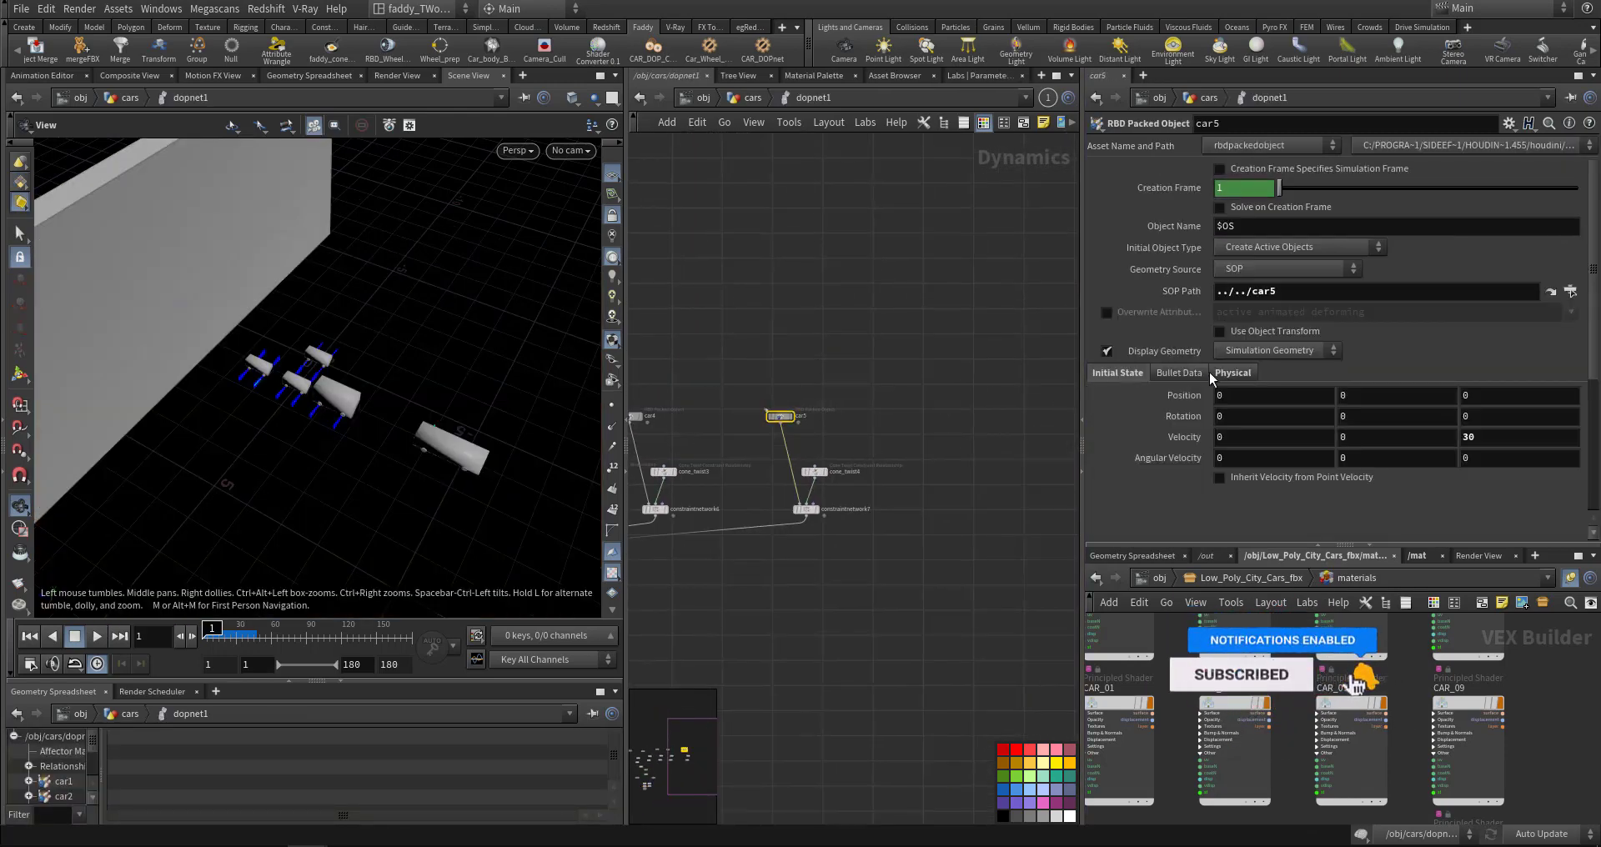
pyautogui.scroll(2, 860, 425)
pyautogui.scroll(5, 861, 433)
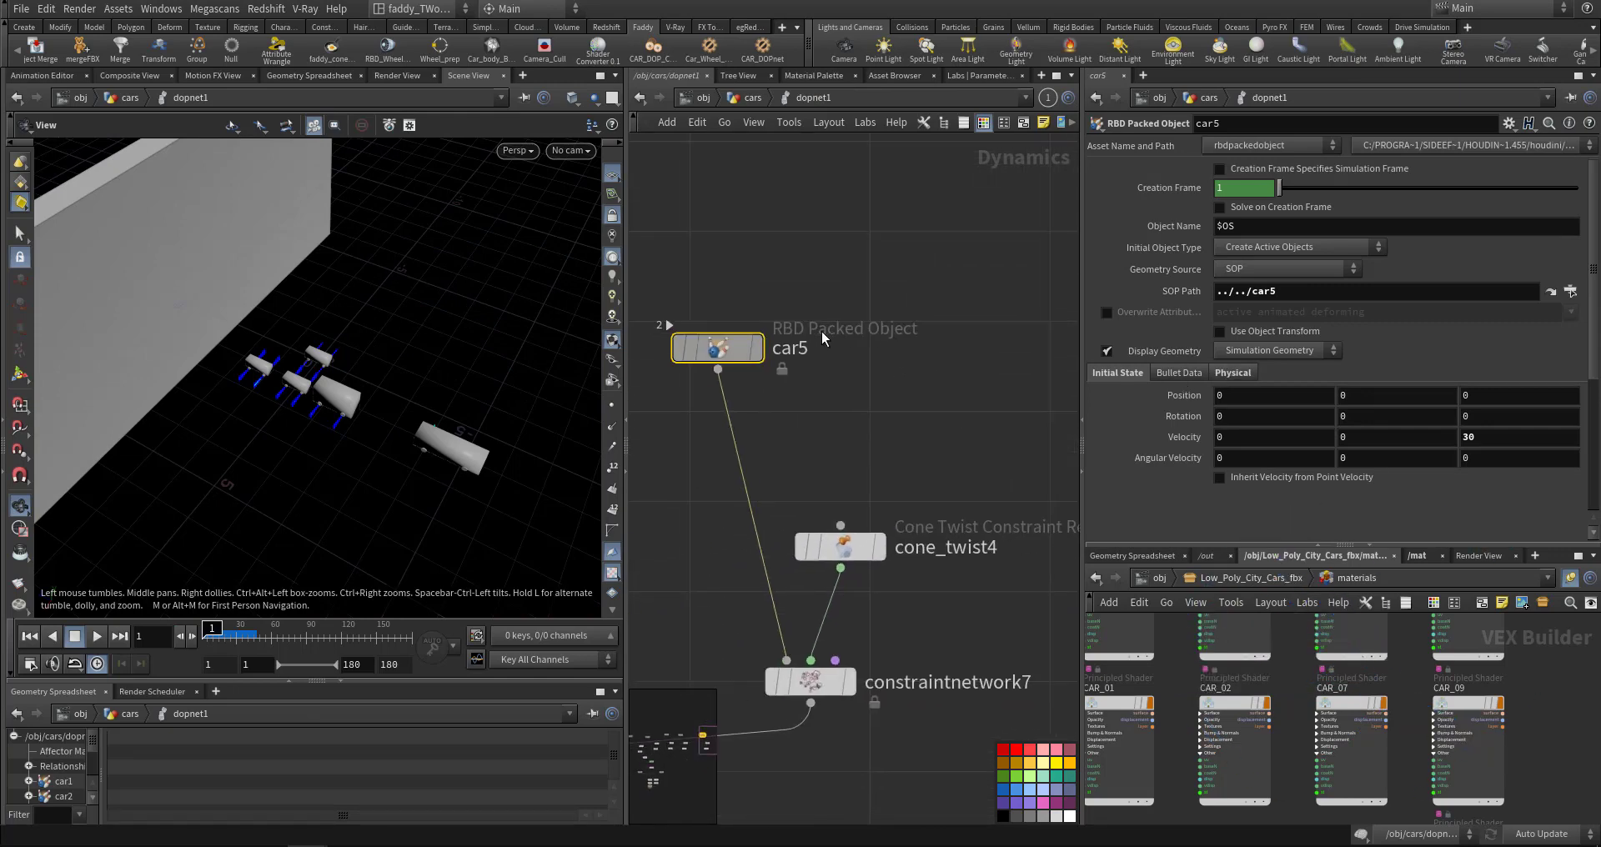
pyautogui.click(1231, 373)
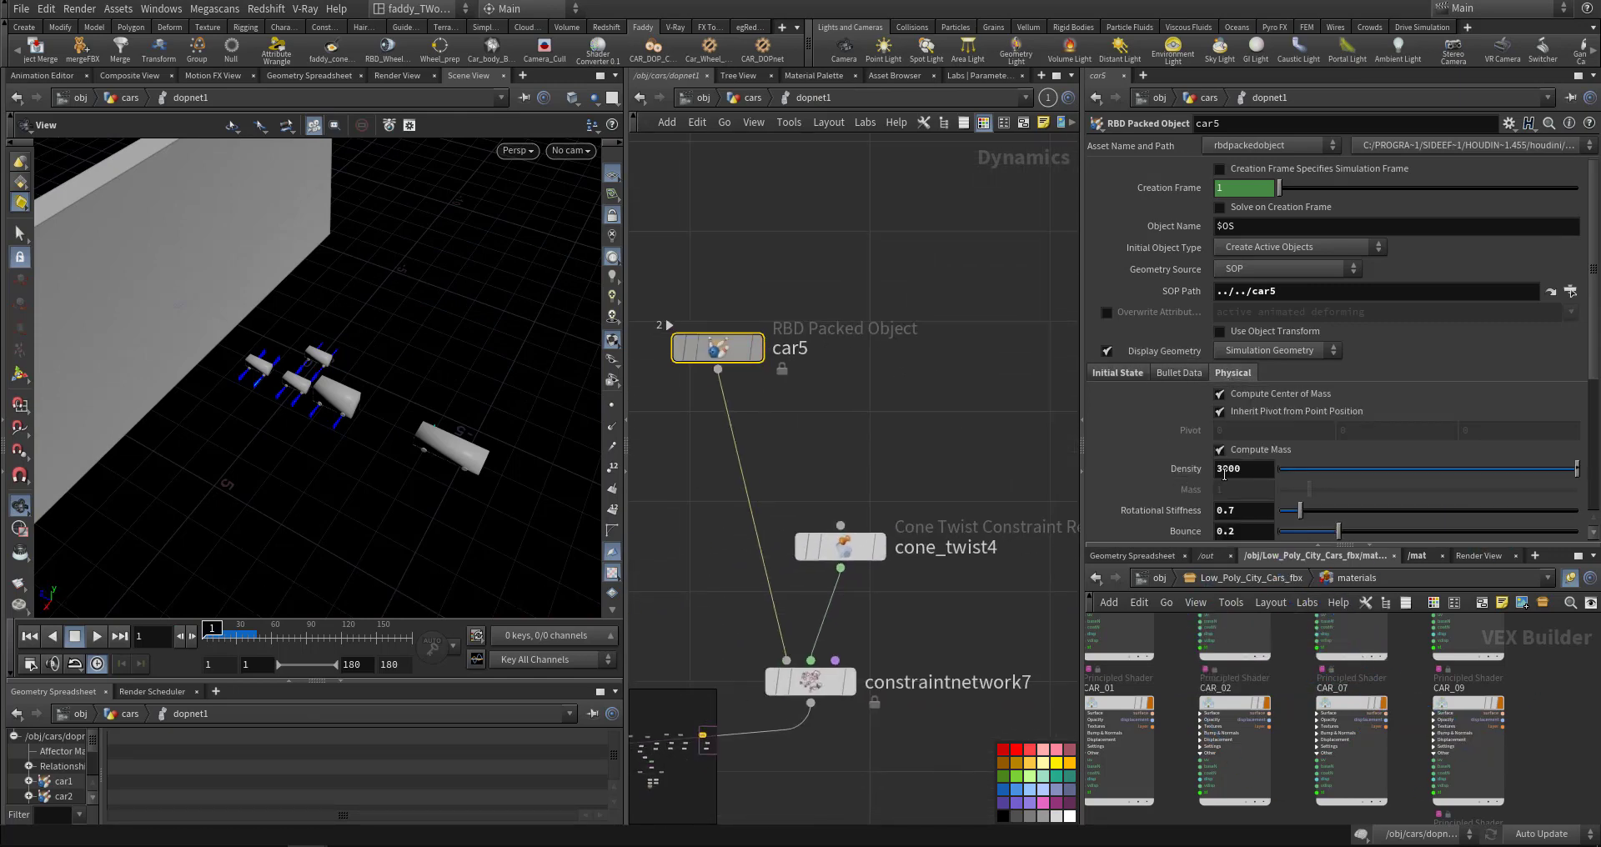
pyautogui.moveTo(1179, 468)
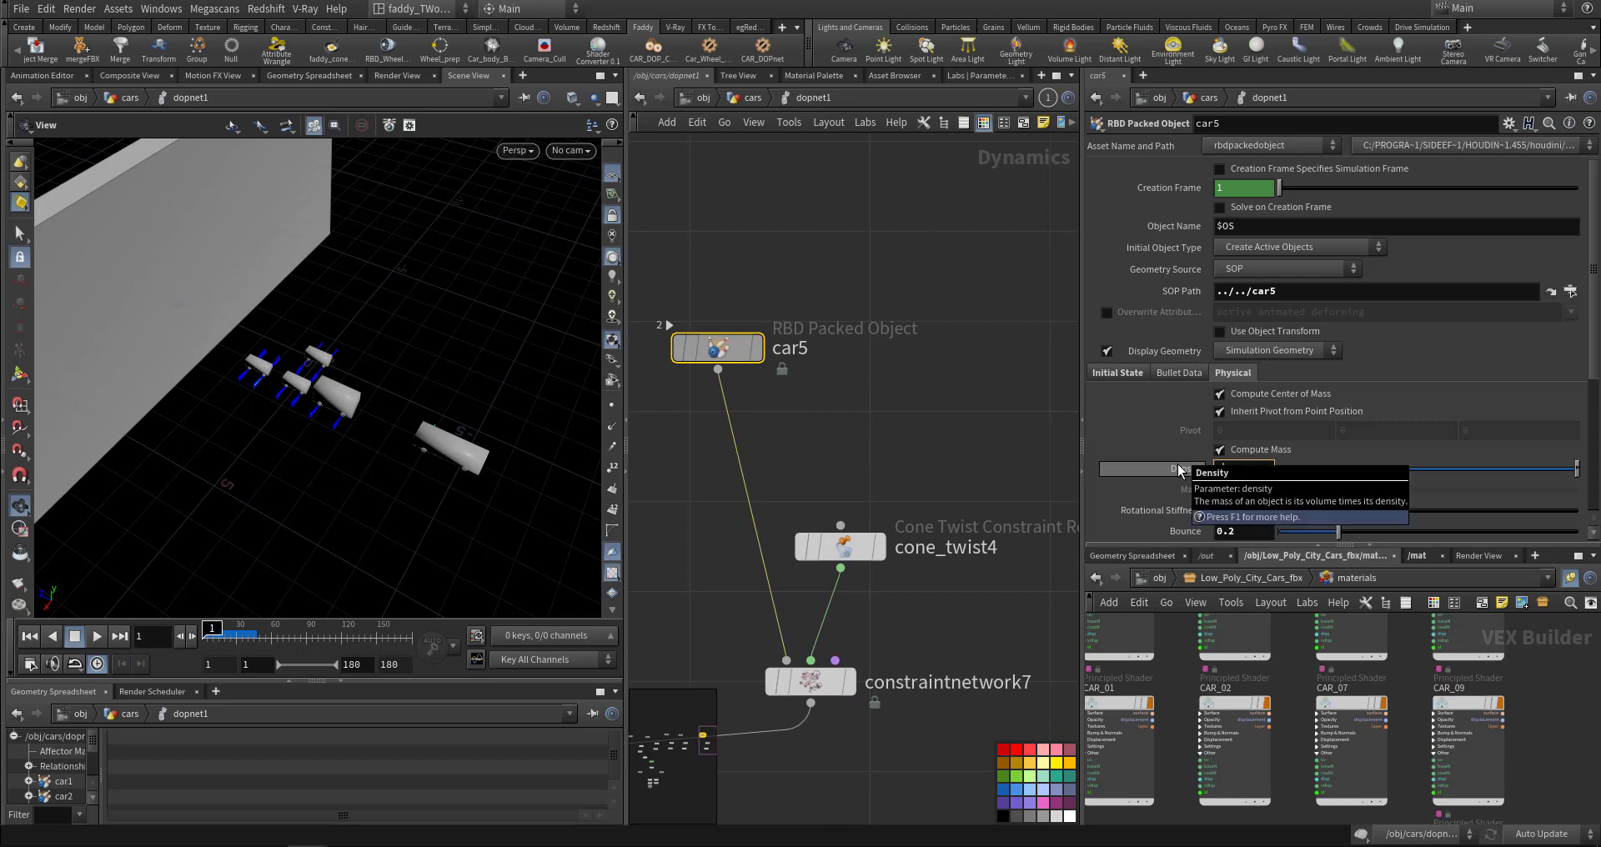
pyautogui.click(923, 397)
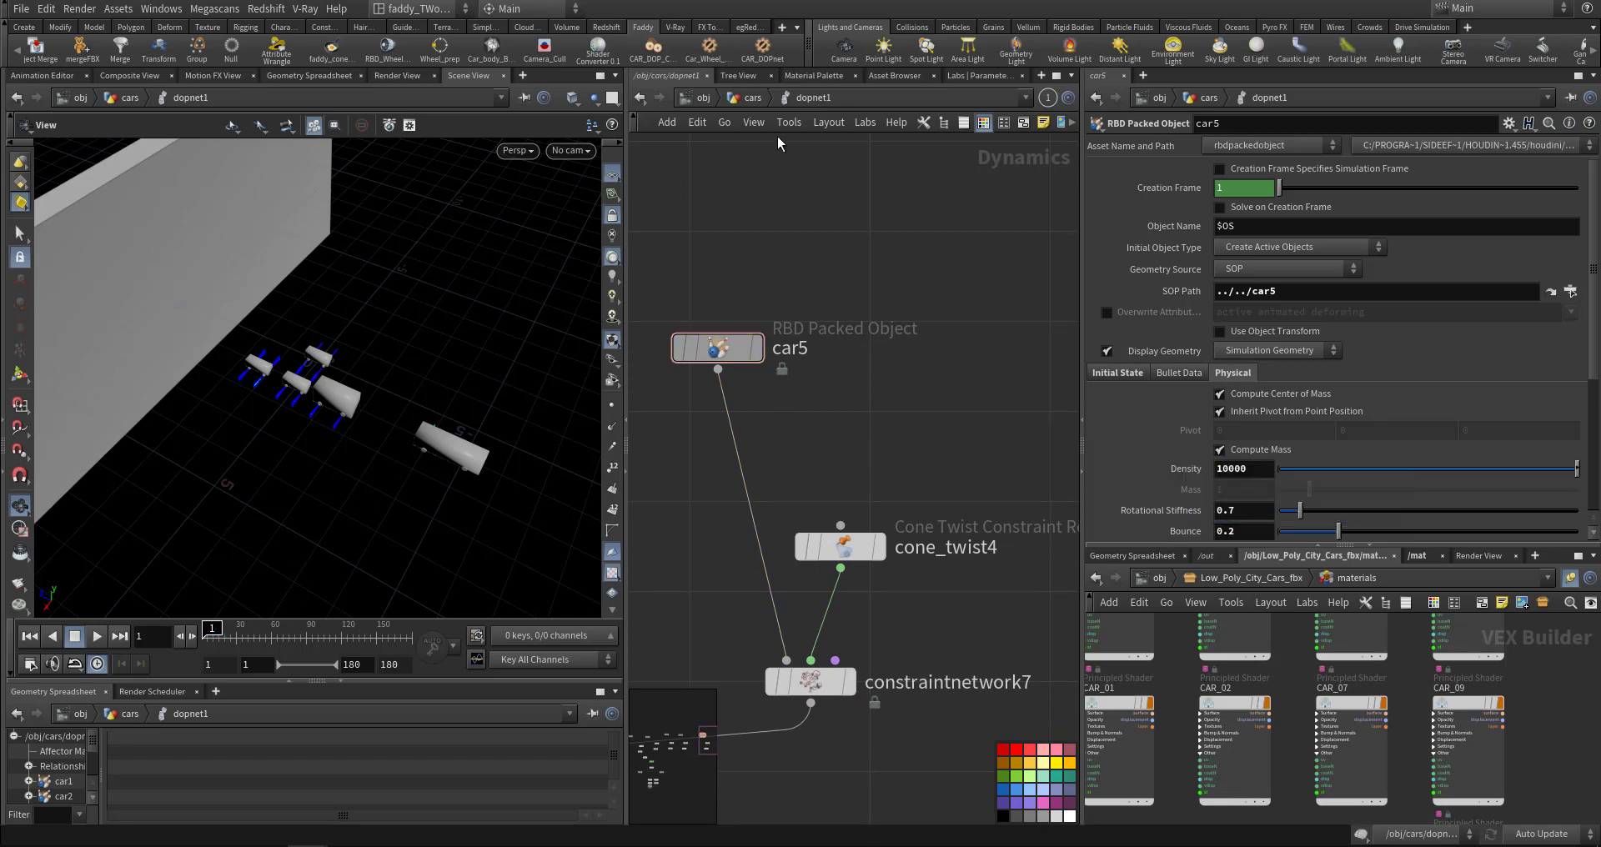
pyautogui.press('u')
pyautogui.click(915, 291)
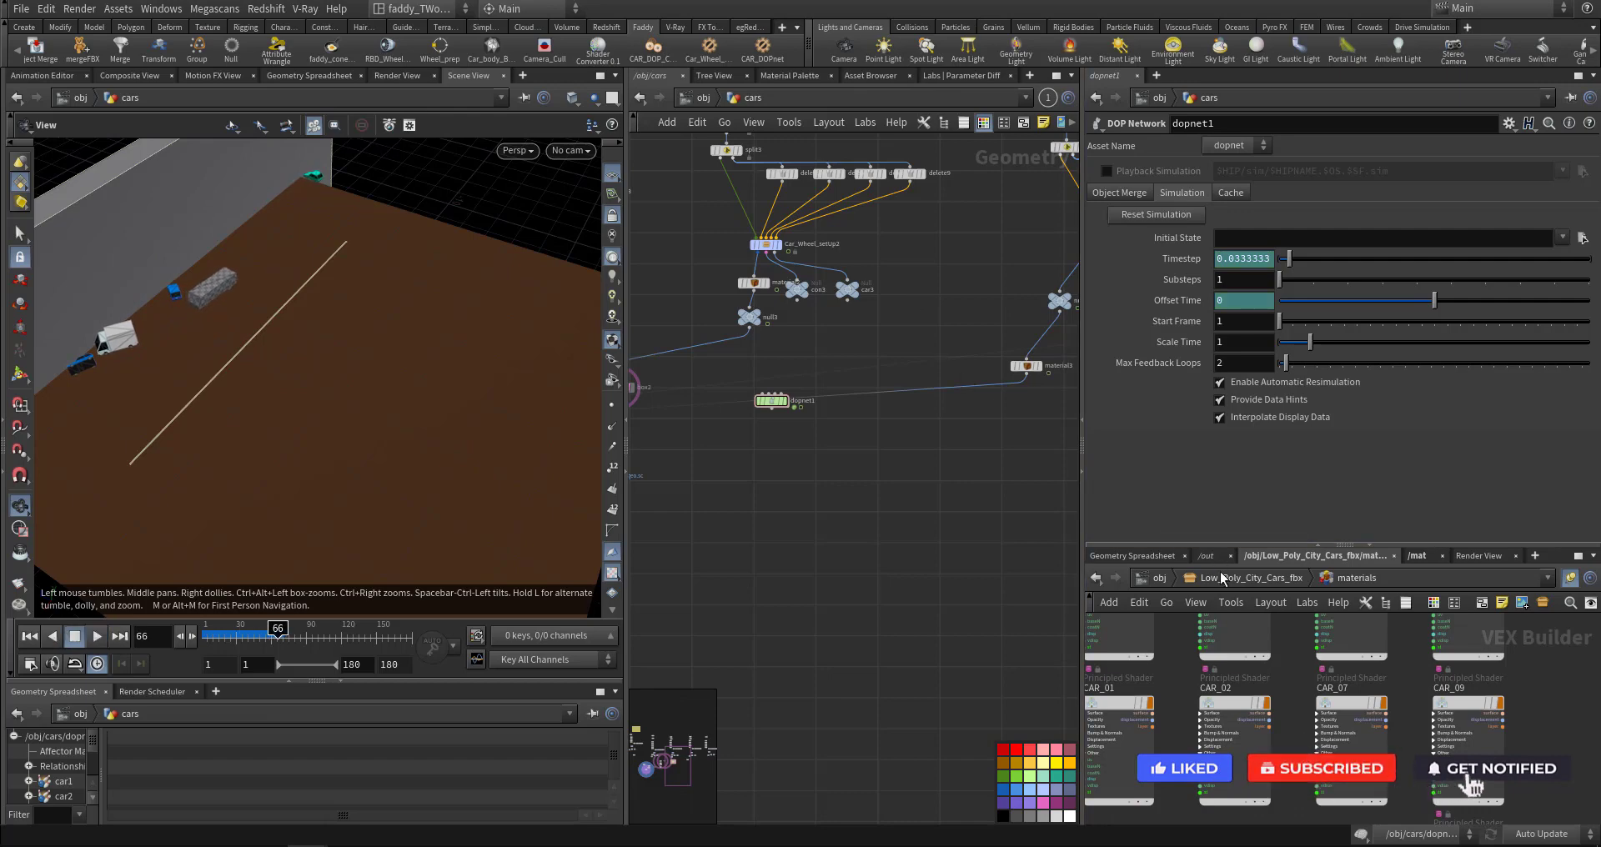
# - Add a new Material node, material5, directly below null5 in the car network
pyautogui.moveTo(1050, 392)
pyautogui.mouseDown(button='middle')
pyautogui.moveTo(892, 522)
pyautogui.moveTo(867, 650)
pyautogui.mouseUp(button='middle')
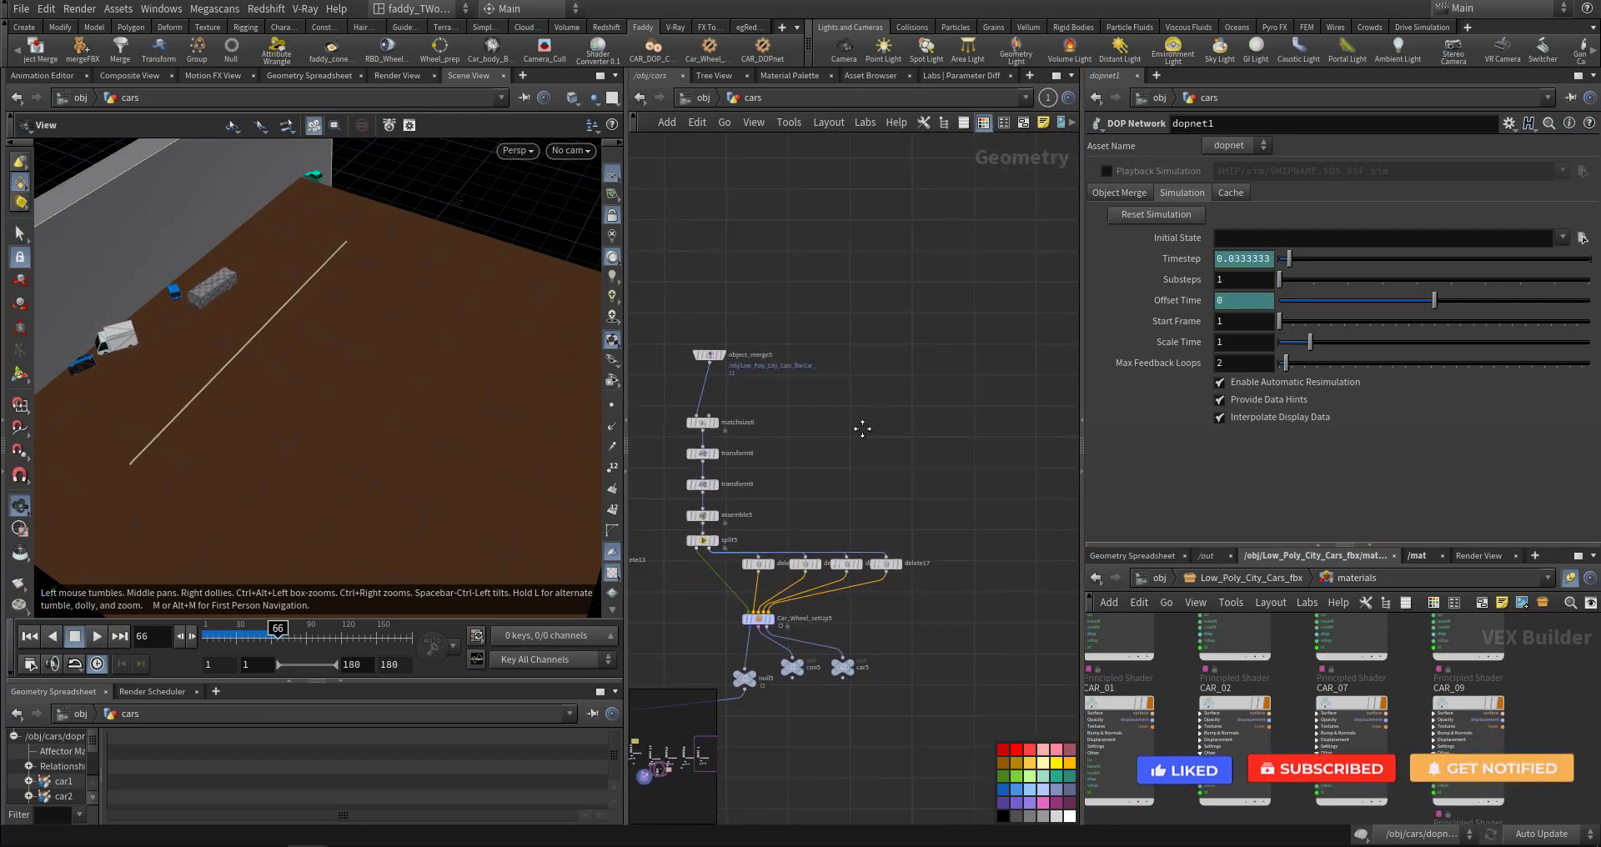
pyautogui.scroll(3, 889, 491)
pyautogui.scroll(-3, 892, 517)
pyautogui.scroll(-3, 878, 584)
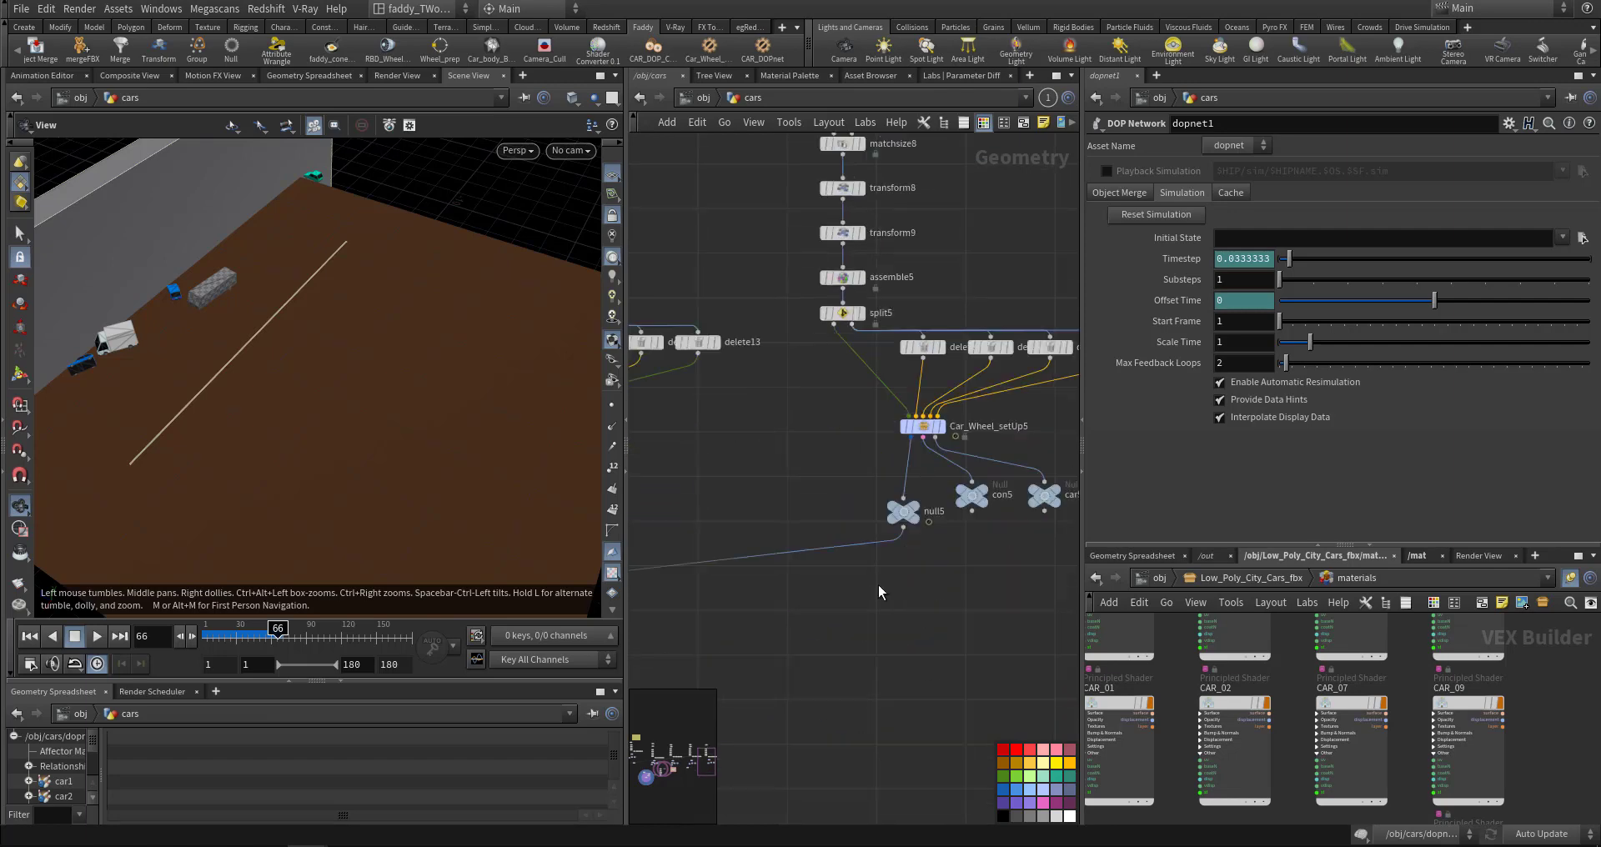
pyautogui.press('Tab')
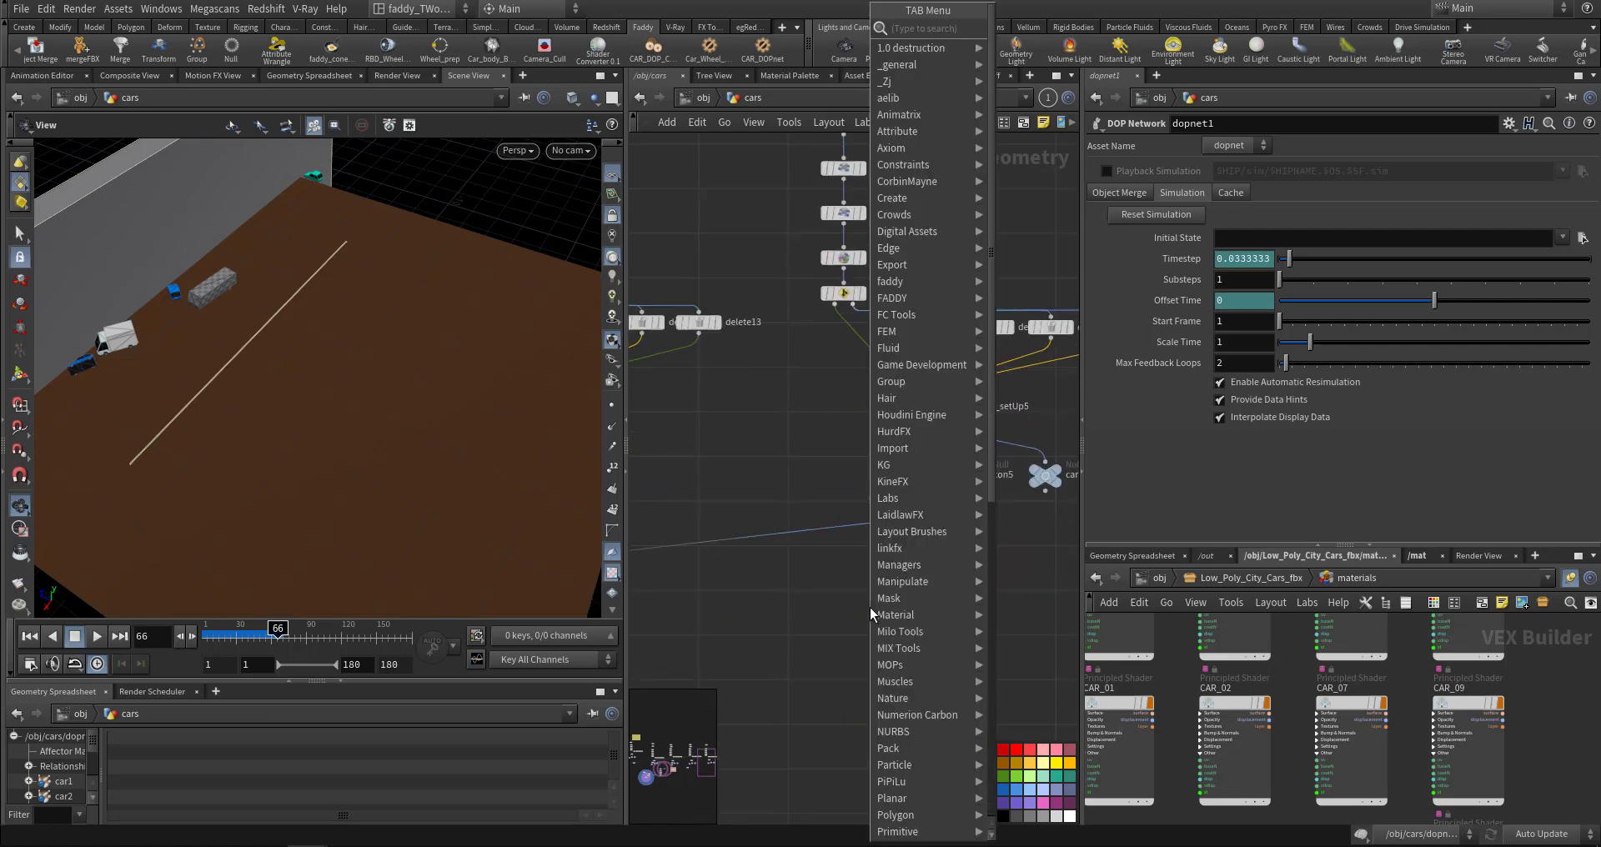
pyautogui.write('mat')
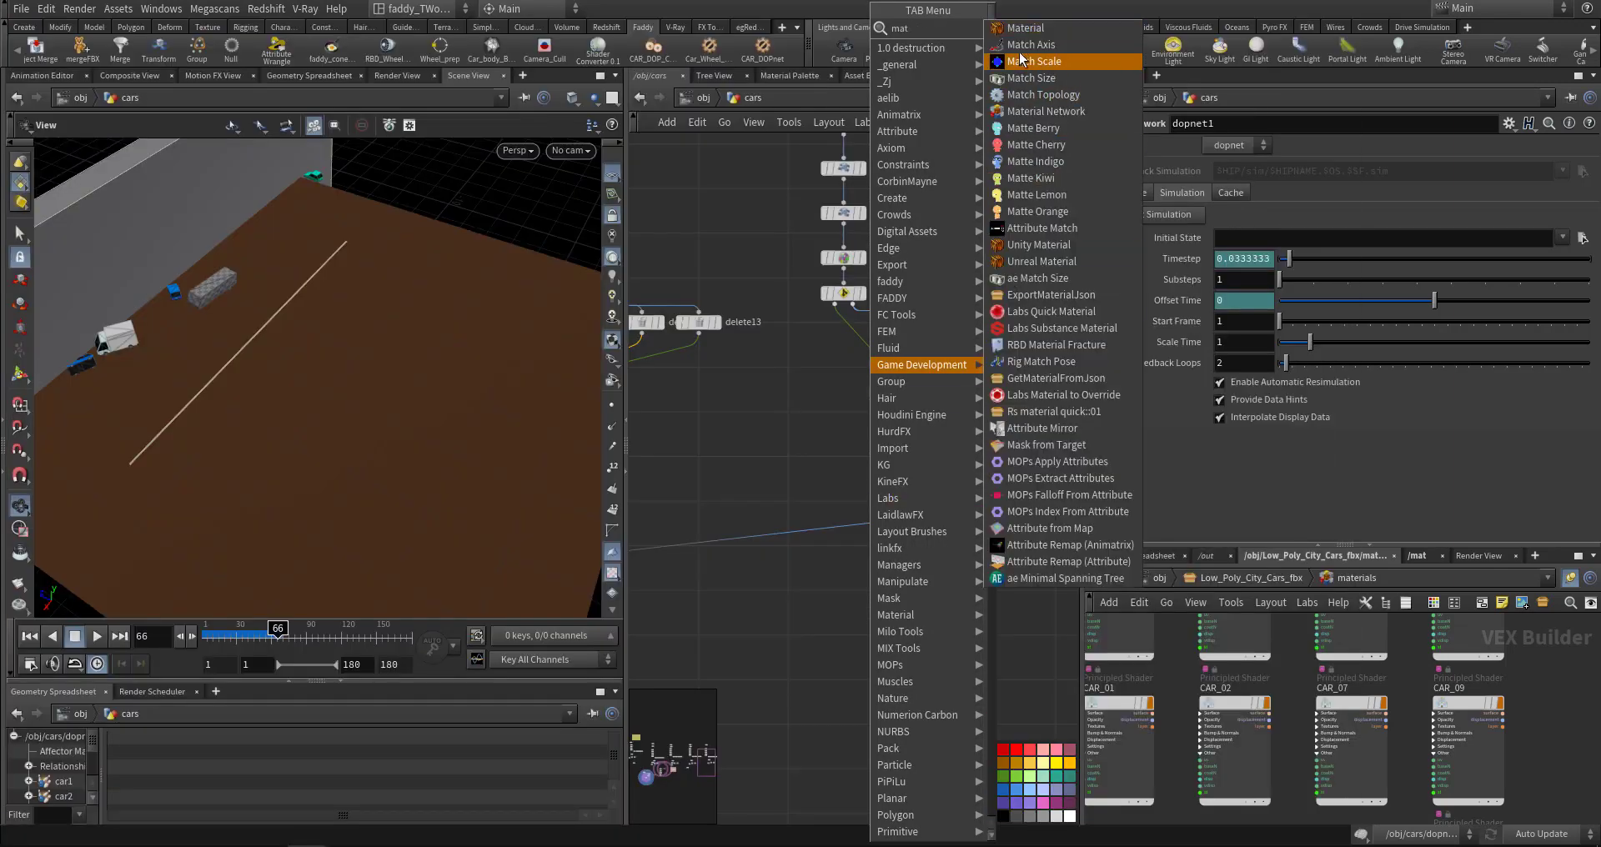
pyautogui.click(1030, 28)
pyautogui.click(850, 528)
pyautogui.moveTo(884, 566); pyautogui.dragTo(822, 529, button='middle')
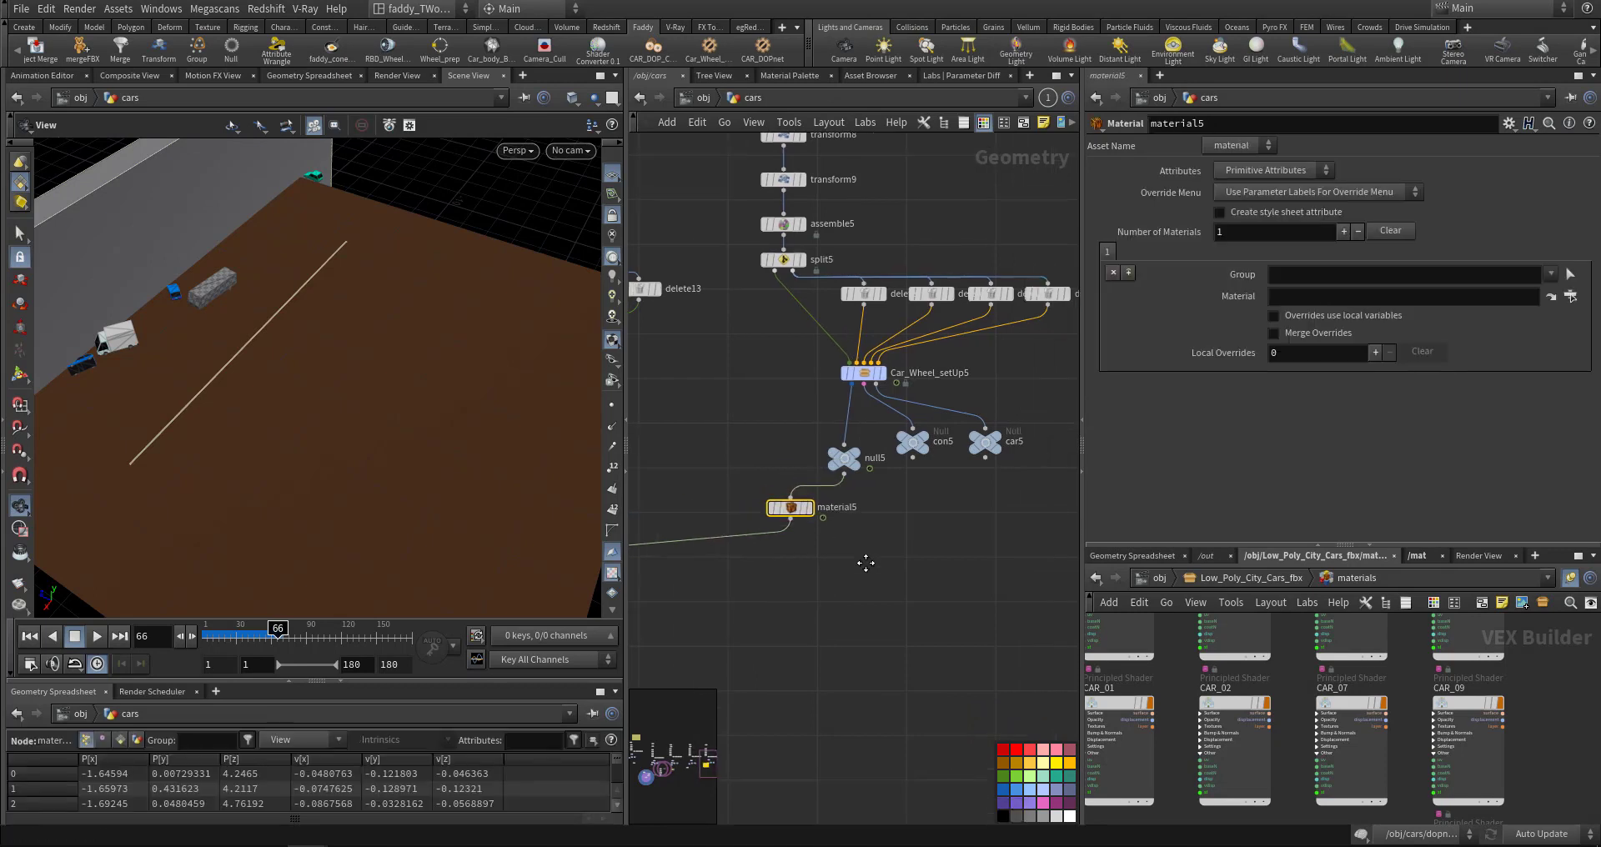
# - Assign the CAR_11 material to material5, turning the bus yellow
pyautogui.moveTo(1290, 695)
pyautogui.mouseDown(button='middle')
pyautogui.moveTo(1302, 787)
pyautogui.moveTo(1372, 774)
pyautogui.moveTo(1341, 631)
pyautogui.moveTo(1339, 789)
pyautogui.moveTo(1278, 694)
pyautogui.mouseUp(button='middle')
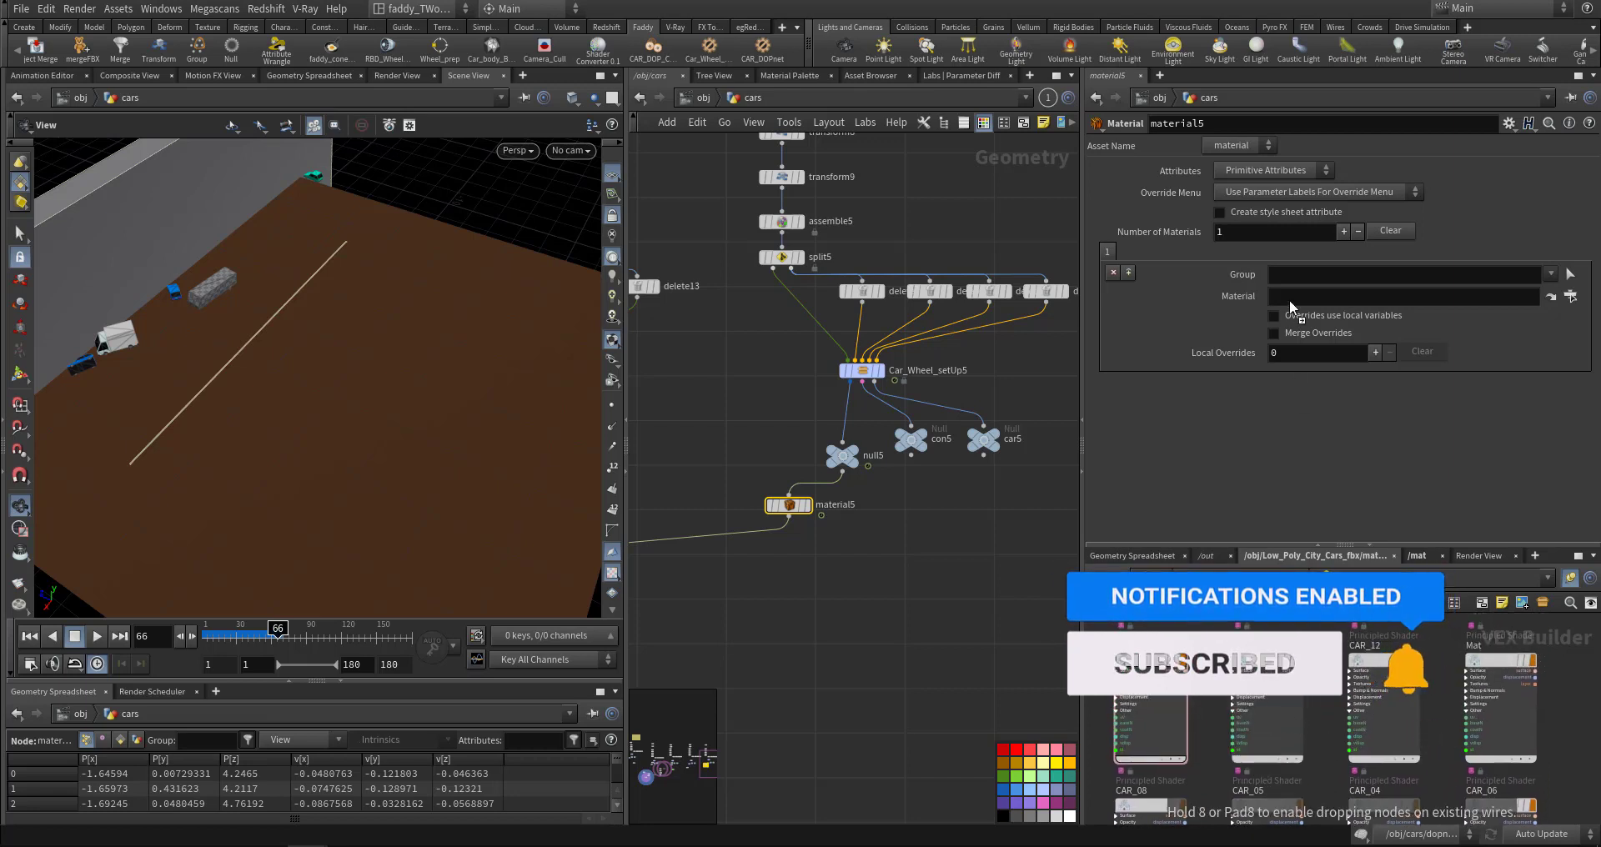
pyautogui.moveTo(1290, 306); pyautogui.dragTo(1290, 298)
pyautogui.moveTo(343, 430)
pyautogui.keyDown('alt'); pyautogui.mouseDown()
pyautogui.moveTo(464, 380)
pyautogui.moveTo(442, 411)
pyautogui.moveTo(495, 419)
pyautogui.mouseUp(); pyautogui.keyUp('alt')
pyautogui.hotkey('ctrl', 'Up')
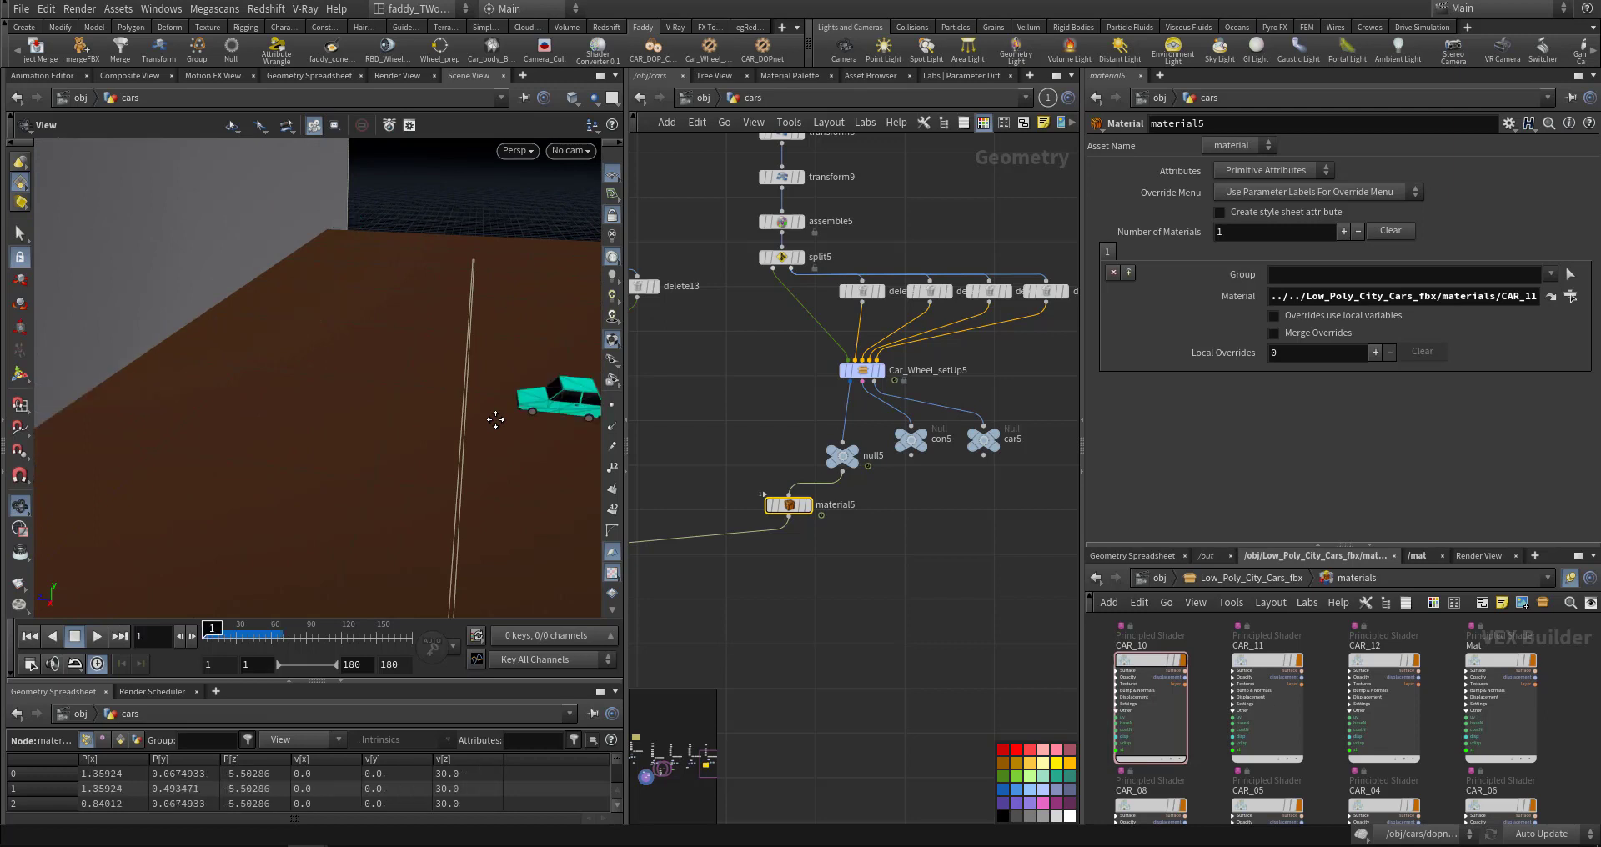
pyautogui.press('Up')
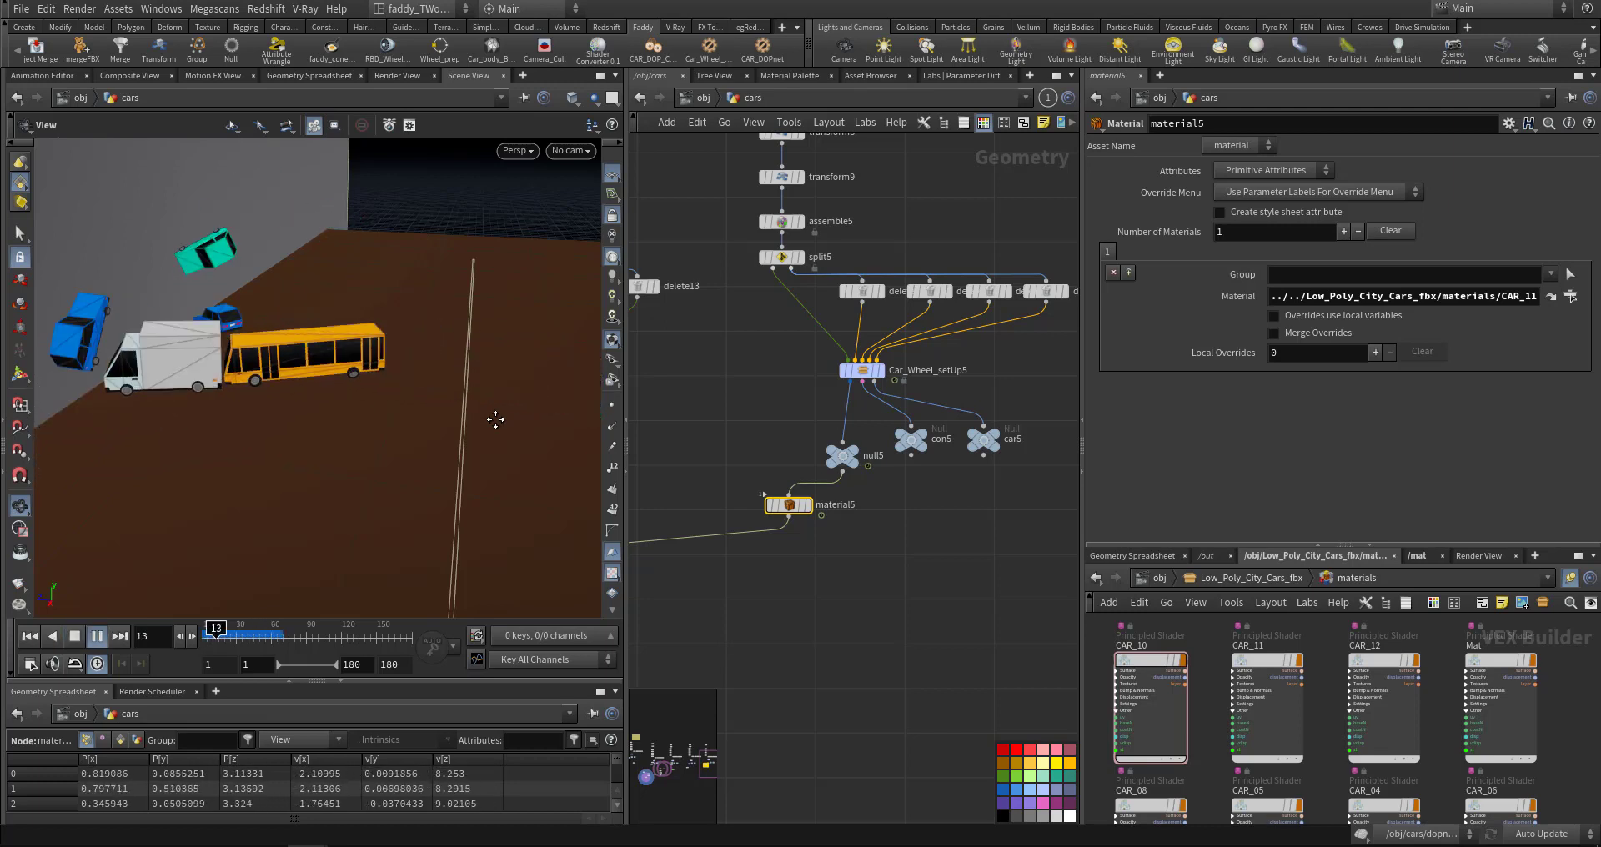
pyautogui.hotkey('ctrl', 'Left')
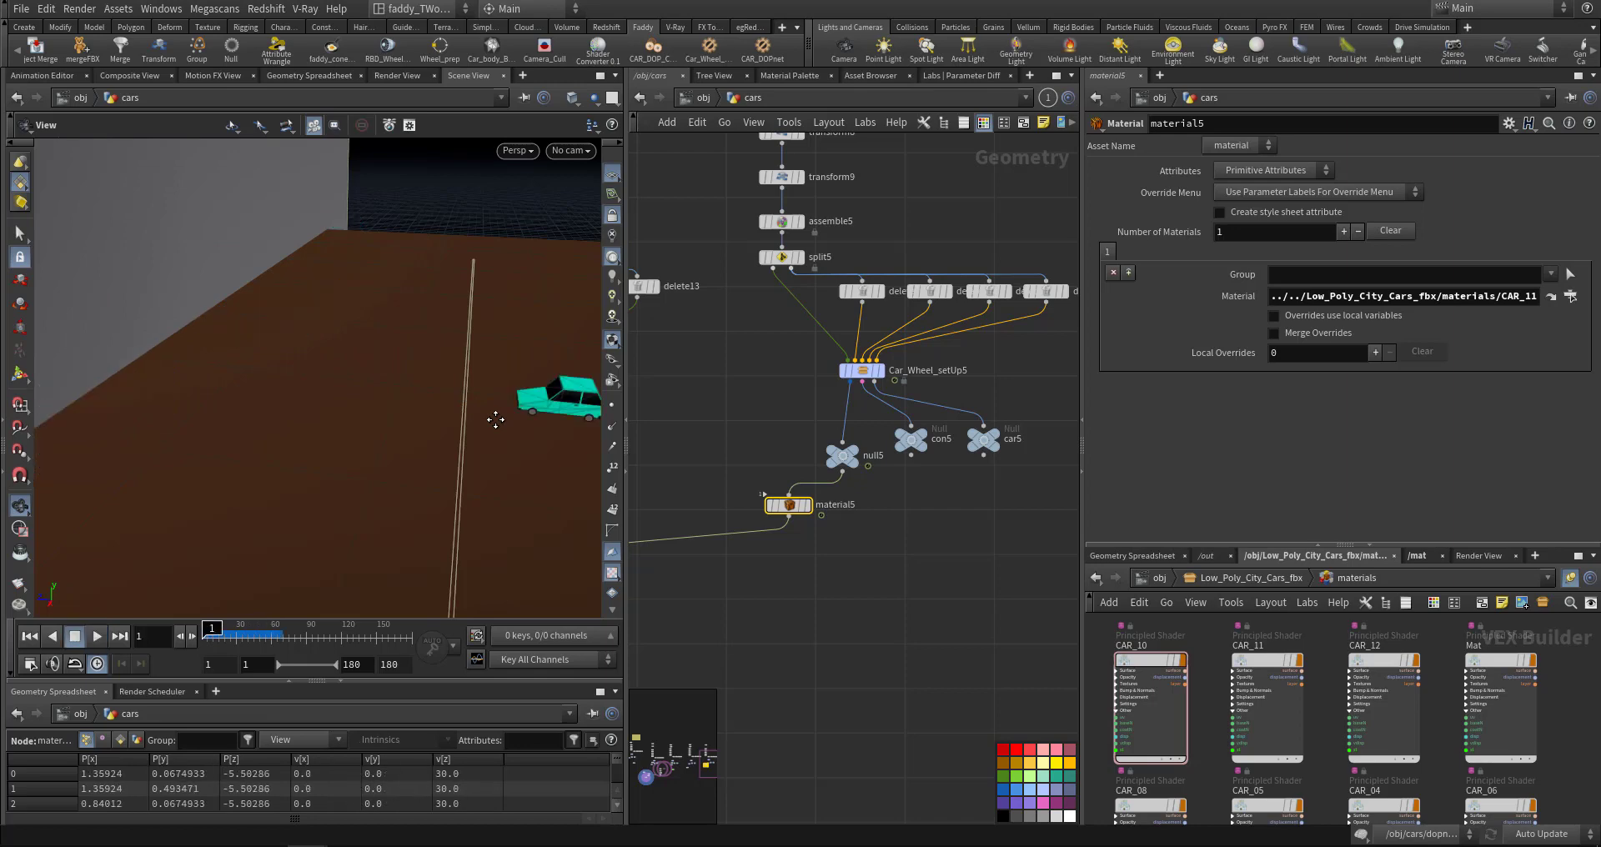
pyautogui.scroll(-3, 876, 601)
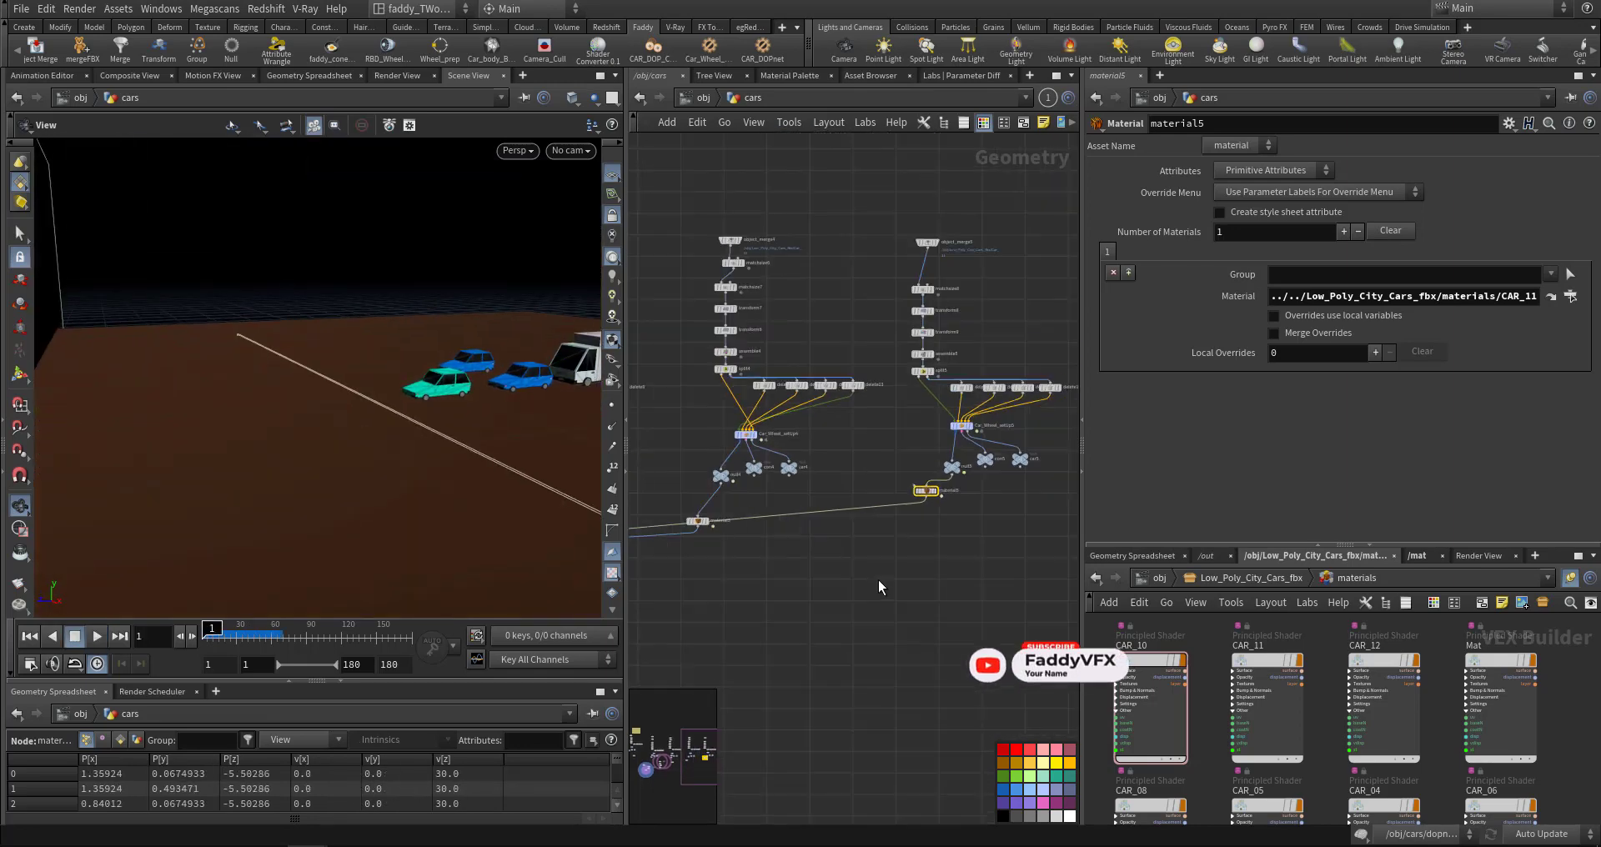
pyautogui.scroll(-3, 900, 550)
pyautogui.scroll(2, 884, 577)
pyautogui.scroll(-2, 867, 577)
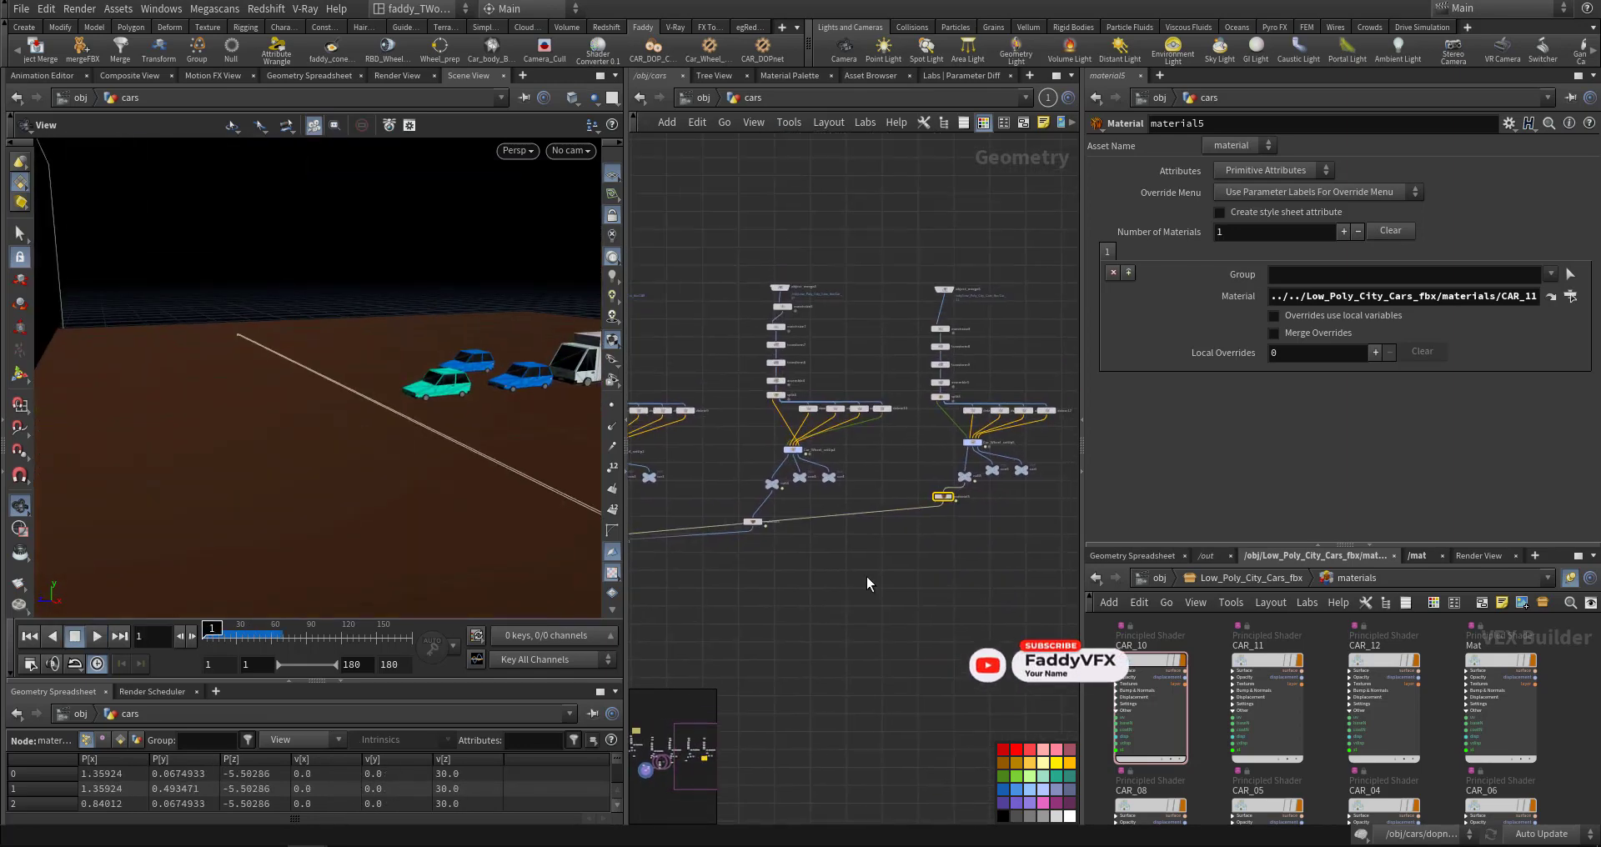
pyautogui.scroll(3, 834, 567)
pyautogui.scroll(3, 867, 568)
pyautogui.scroll(3, 867, 568)
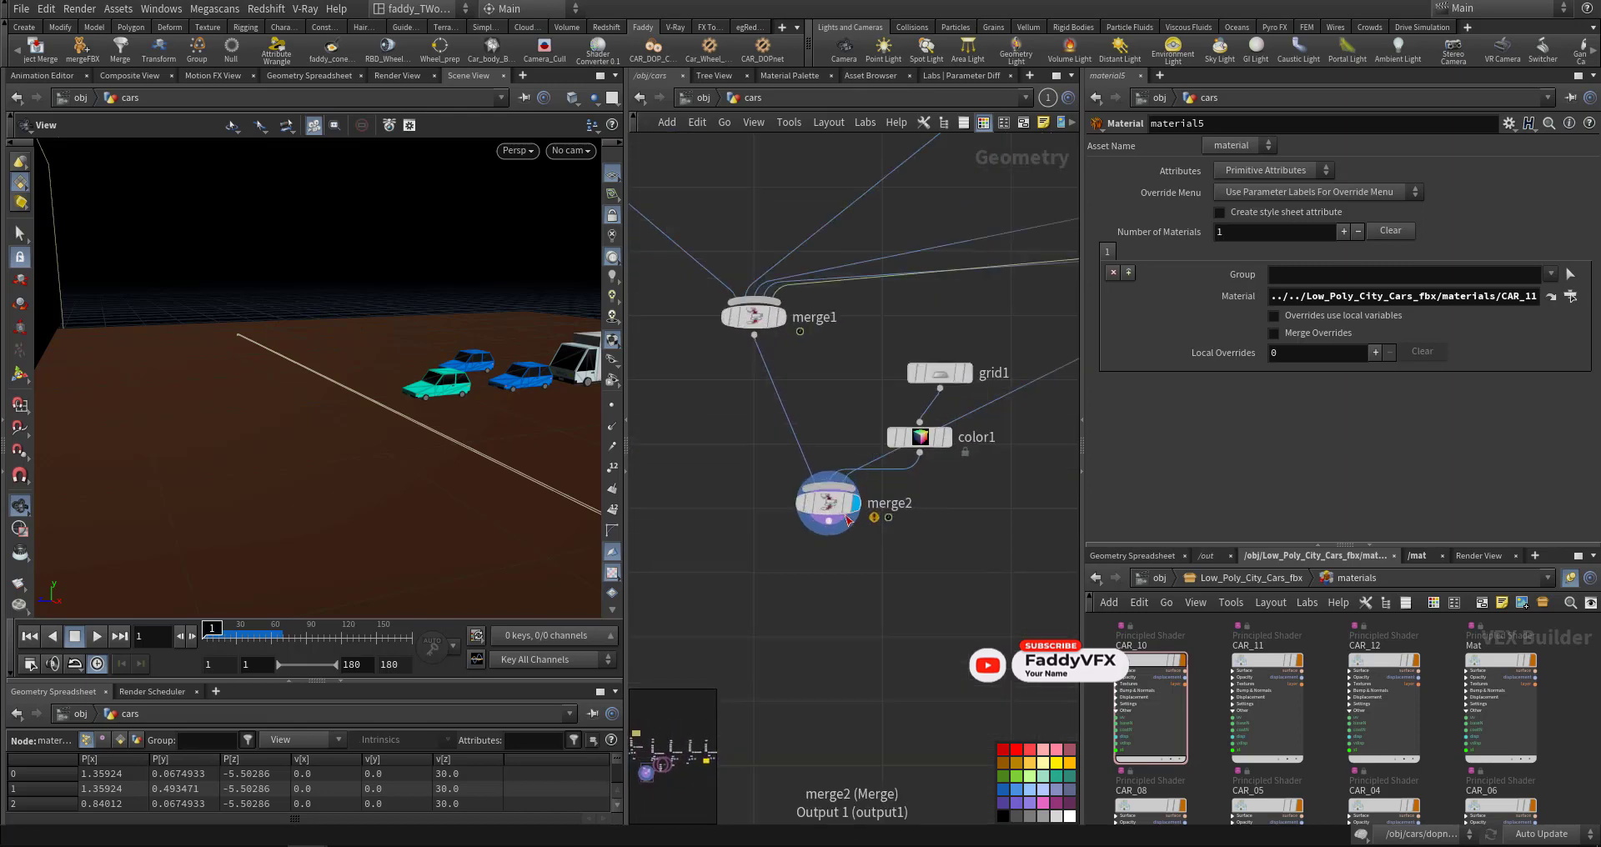
pyautogui.moveTo(315, 430)
pyautogui.mouseDown(button='middle')
pyautogui.moveTo(379, 425)
pyautogui.moveTo(370, 448)
pyautogui.mouseUp(button='middle')
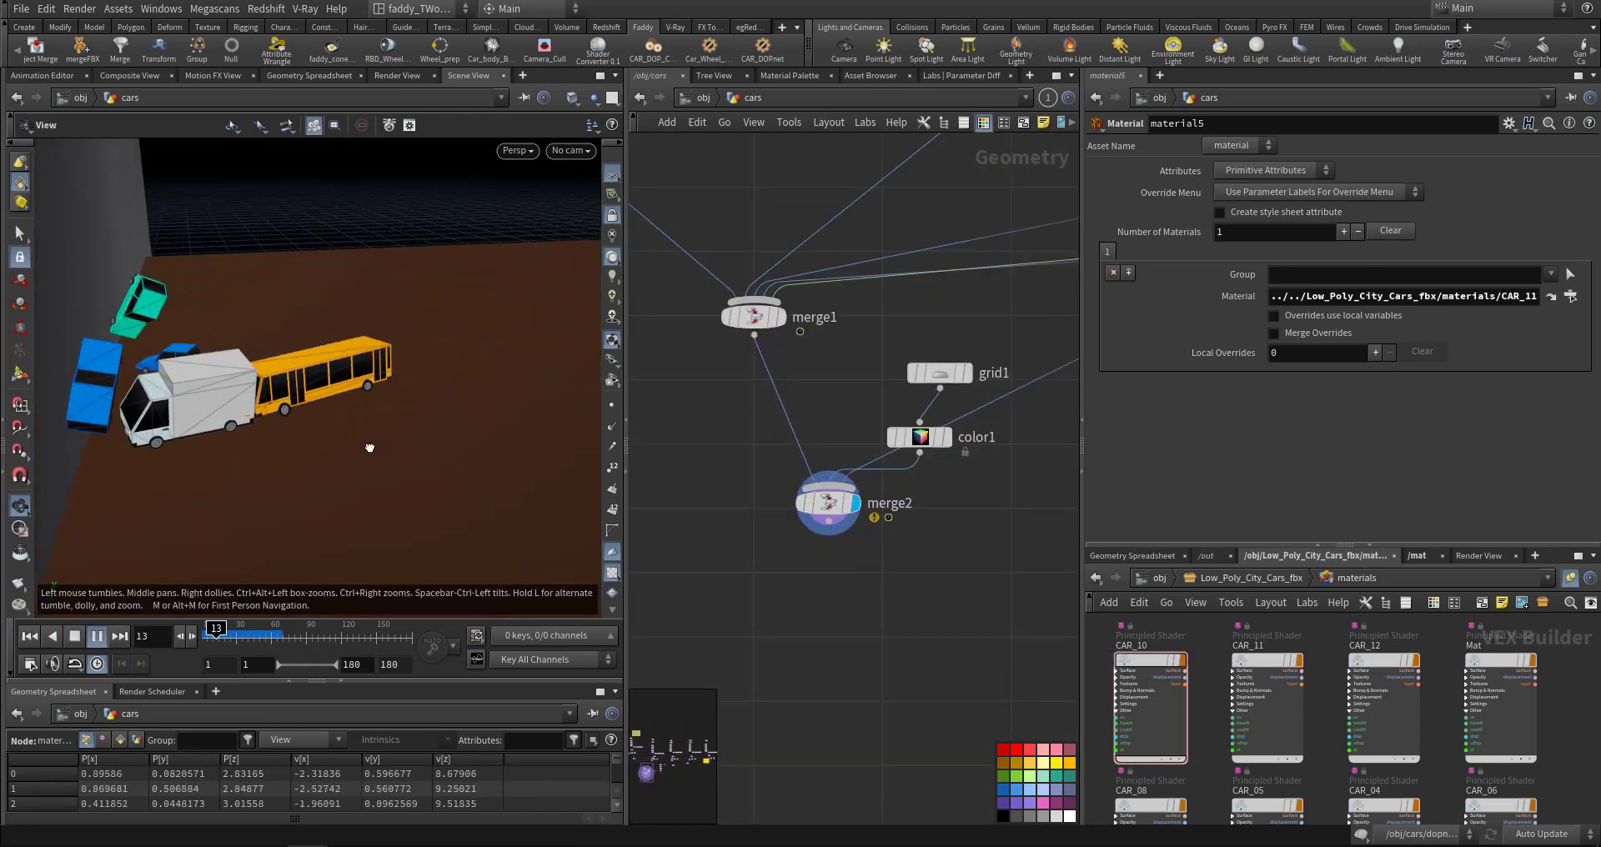
pyautogui.hotkey('ctrl', 'Up')
pyautogui.press('Up')
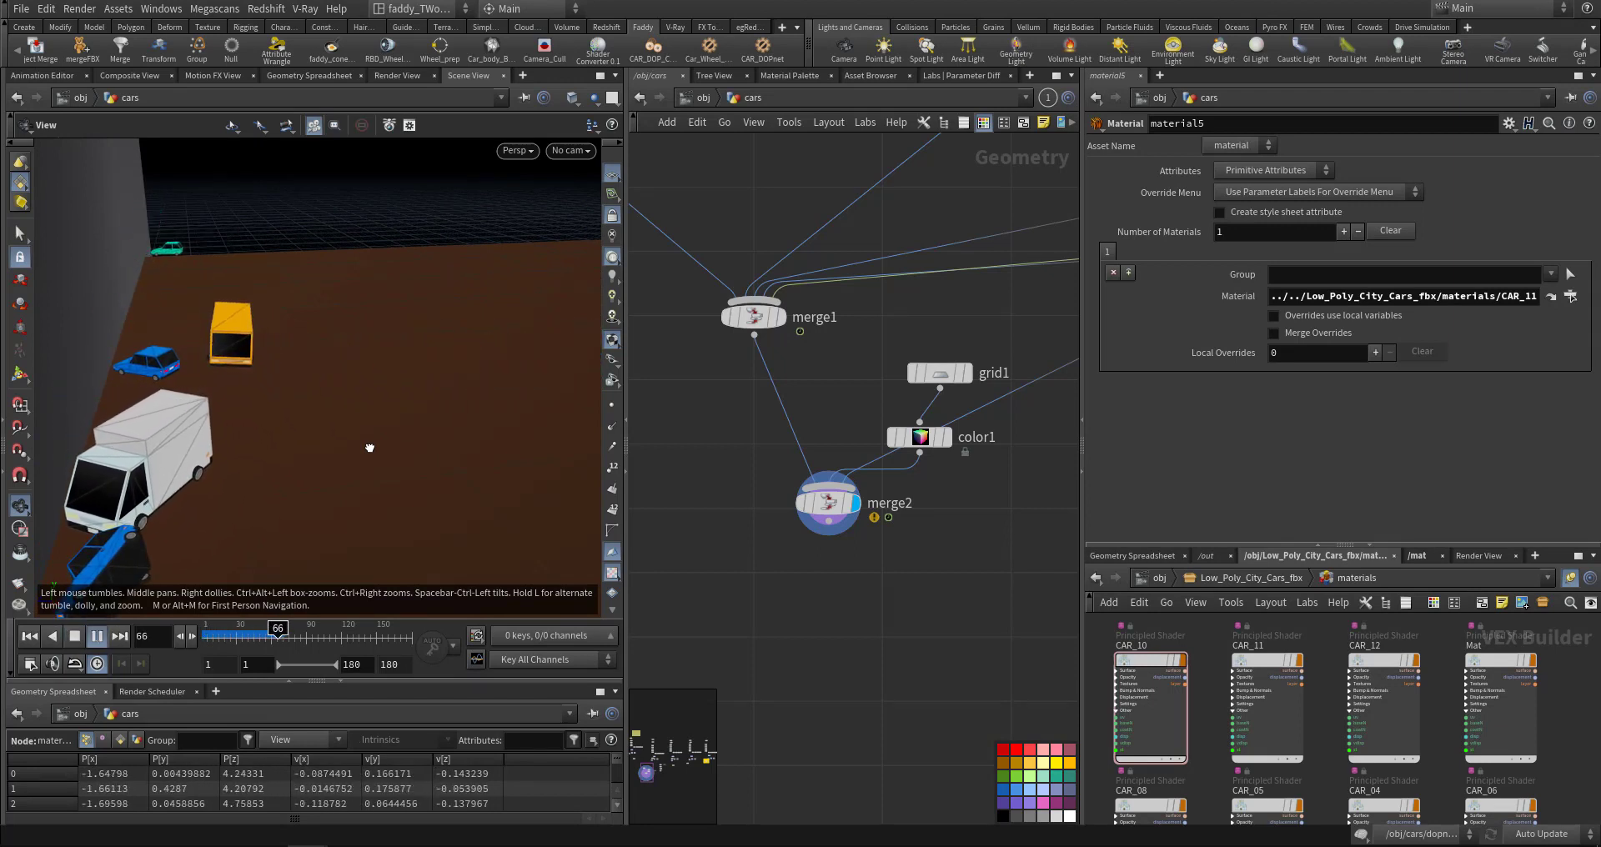
pyautogui.hotkey('ctrl', 'Up')
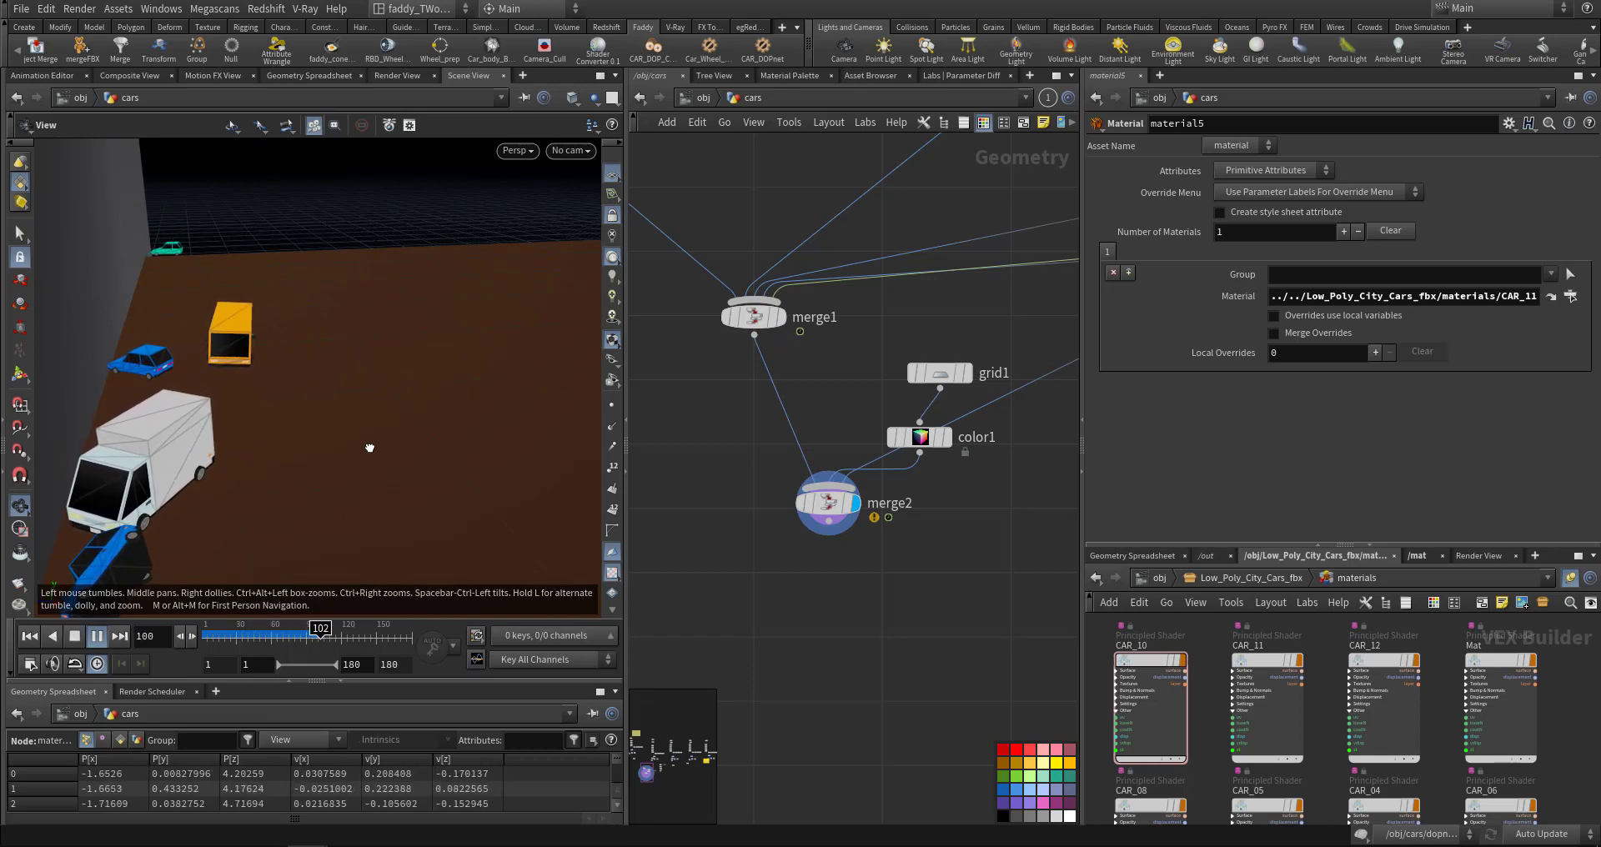
pyautogui.press('Up')
pyautogui.hotkey('ctrl', 'Up')
pyautogui.moveTo(689, 448); pyautogui.dragTo(724, 486, button='middle')
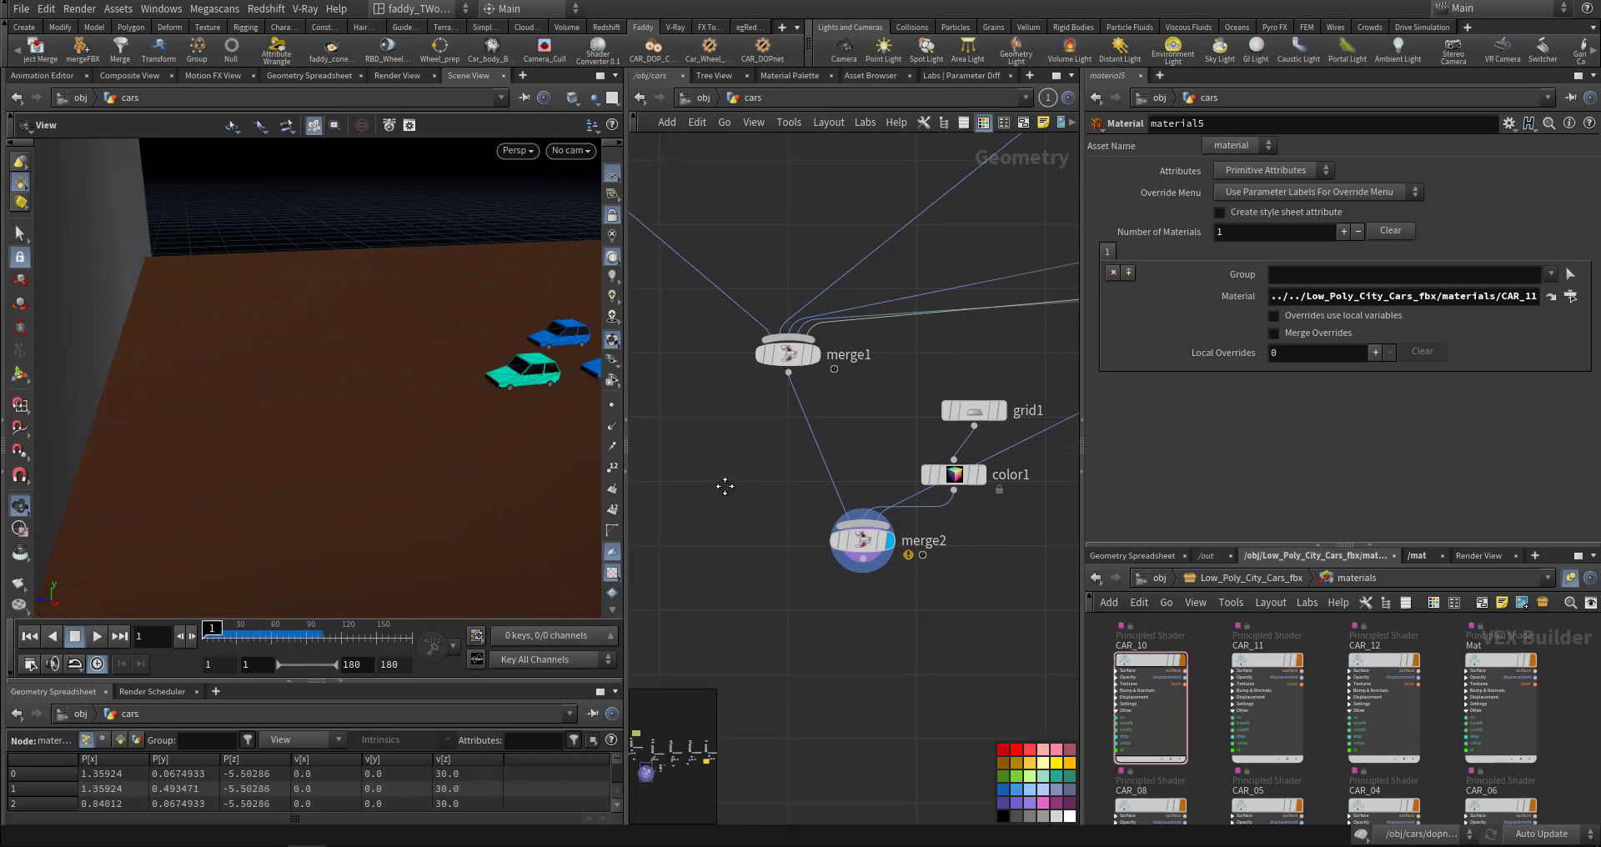
pyautogui.press('Up')
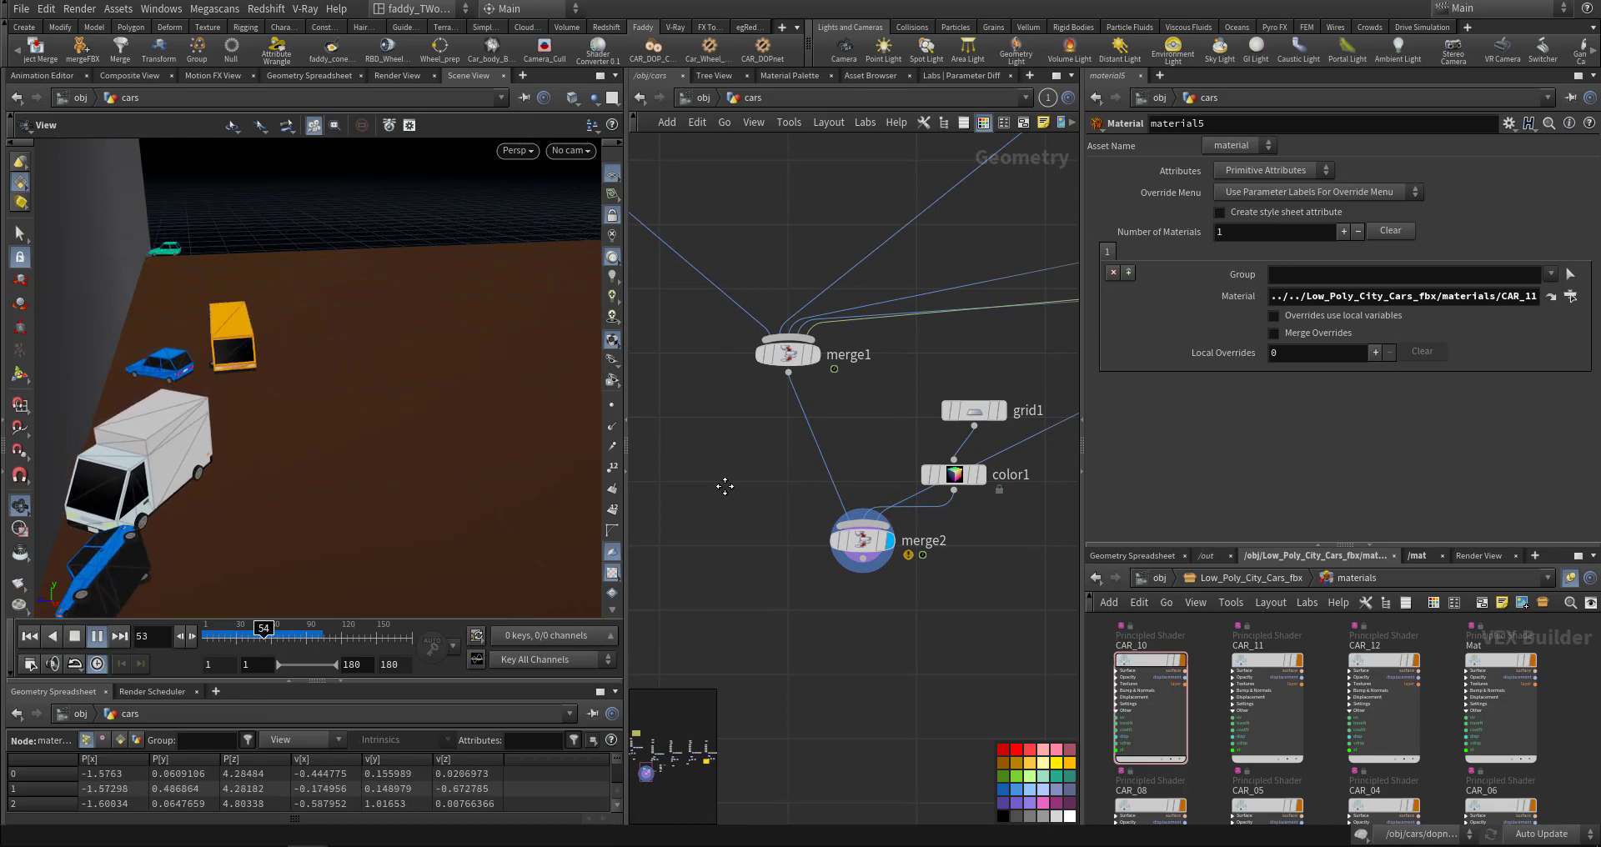
pyautogui.hotkey('ctrl', 'Up')
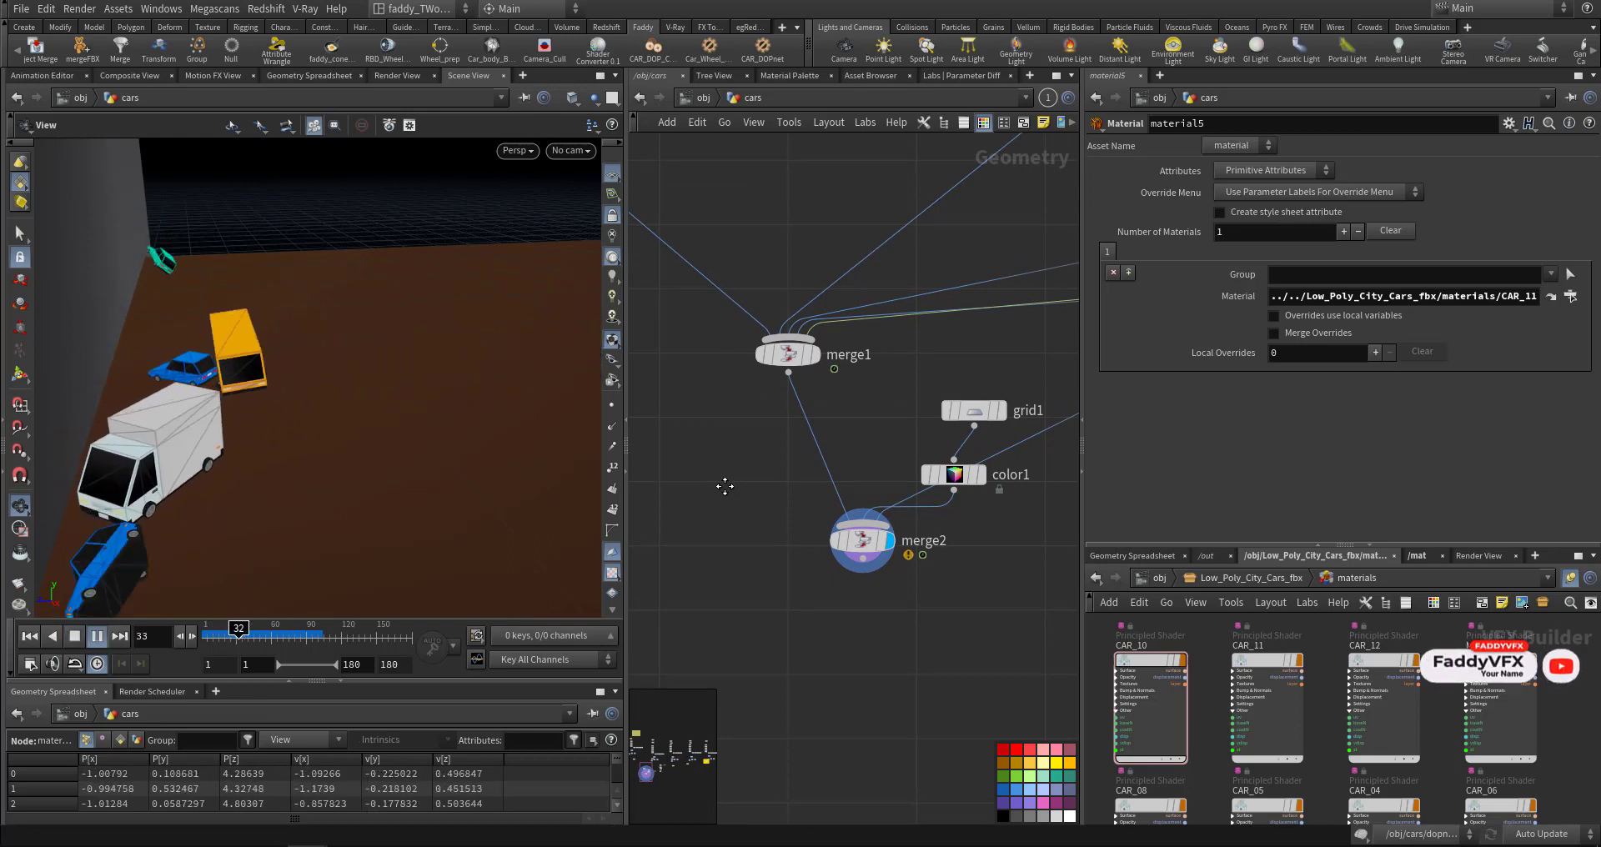